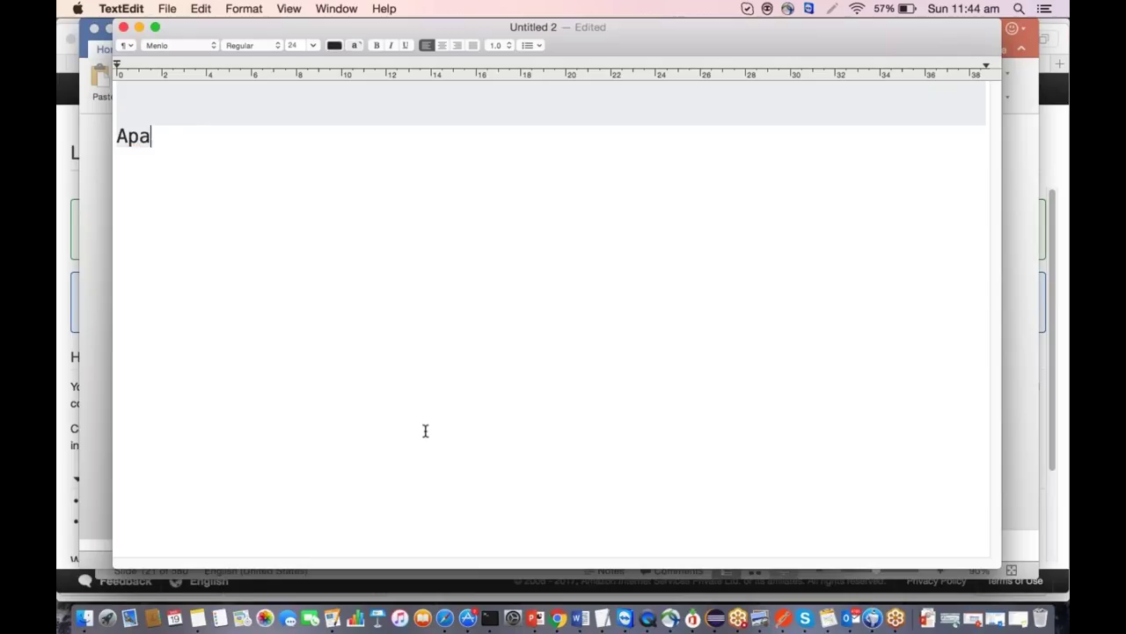
# Type 'Ambari installation with internet connectivity-> all the components (Ambari', fixing typos along the way.
pyautogui.write('ache Amab')
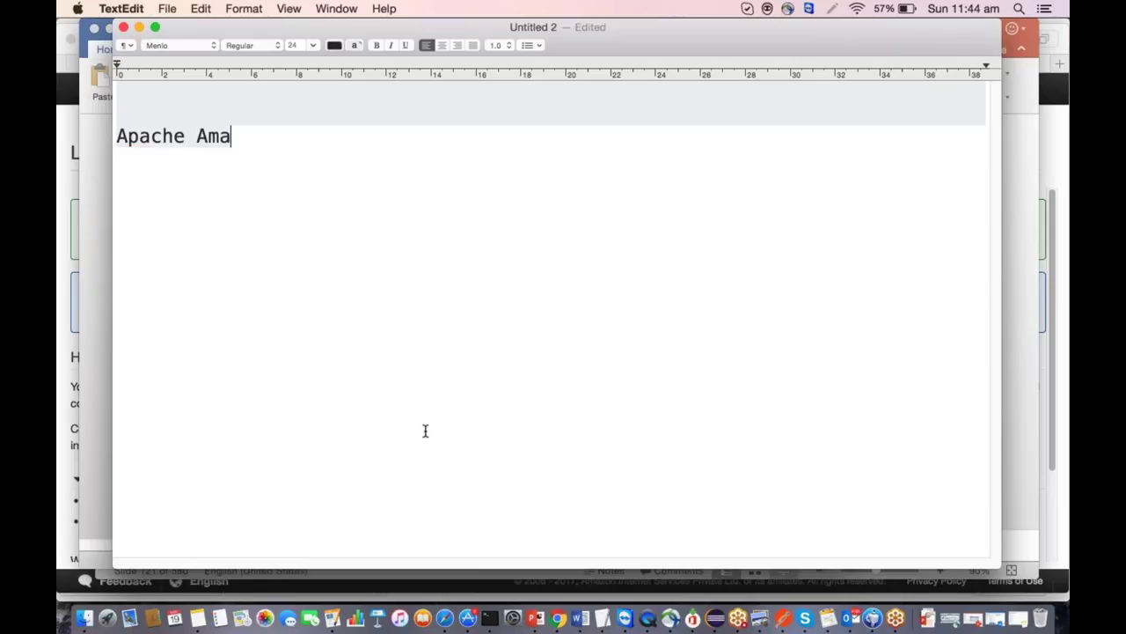
pyautogui.press('BackSpace')
pyautogui.press('BackSpace')
pyautogui.write('bari ins')
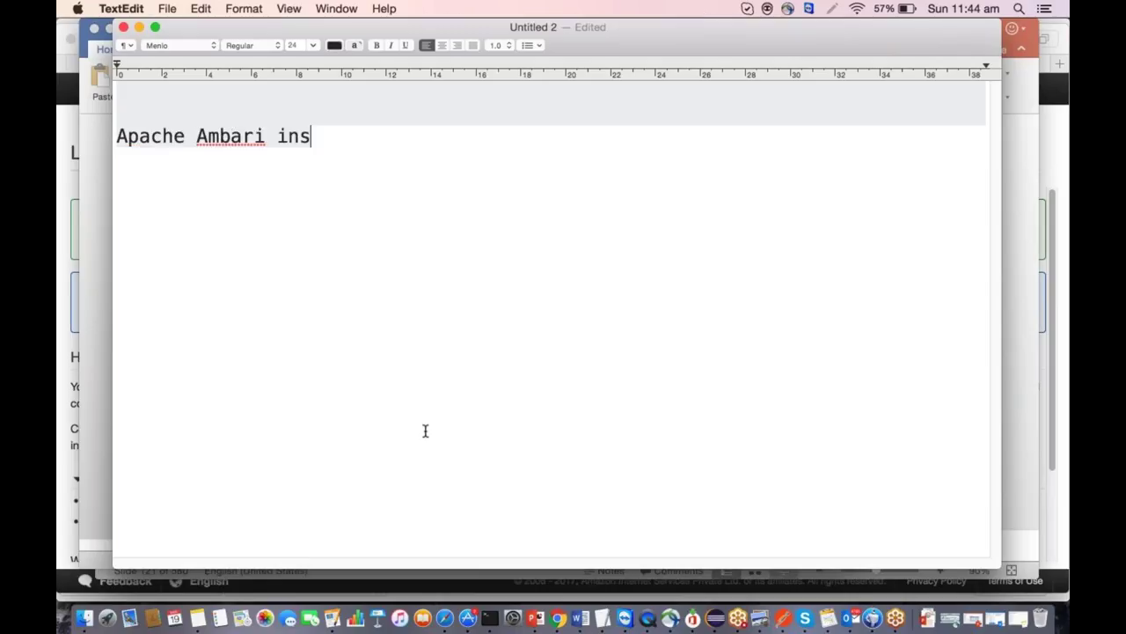
pyautogui.write('tallation with internet connectibity')
pyautogui.press('BackSpace')
pyautogui.press('BackSpace')
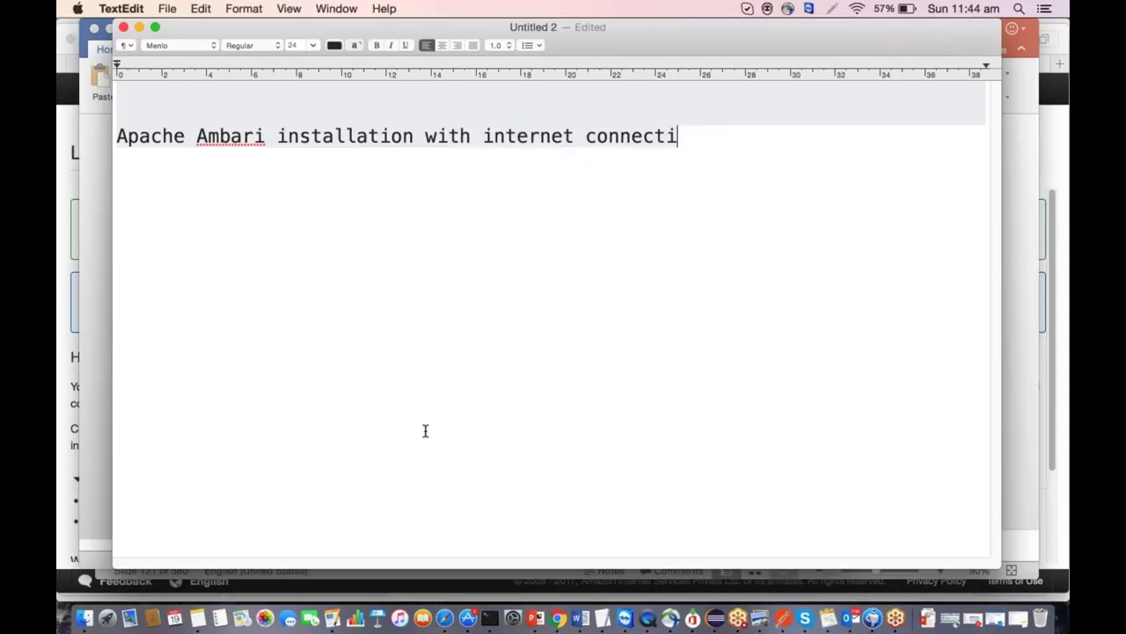
pyautogui.press('BackSpace')
pyautogui.press('BackSpace')
pyautogui.write('vity-> all the ')
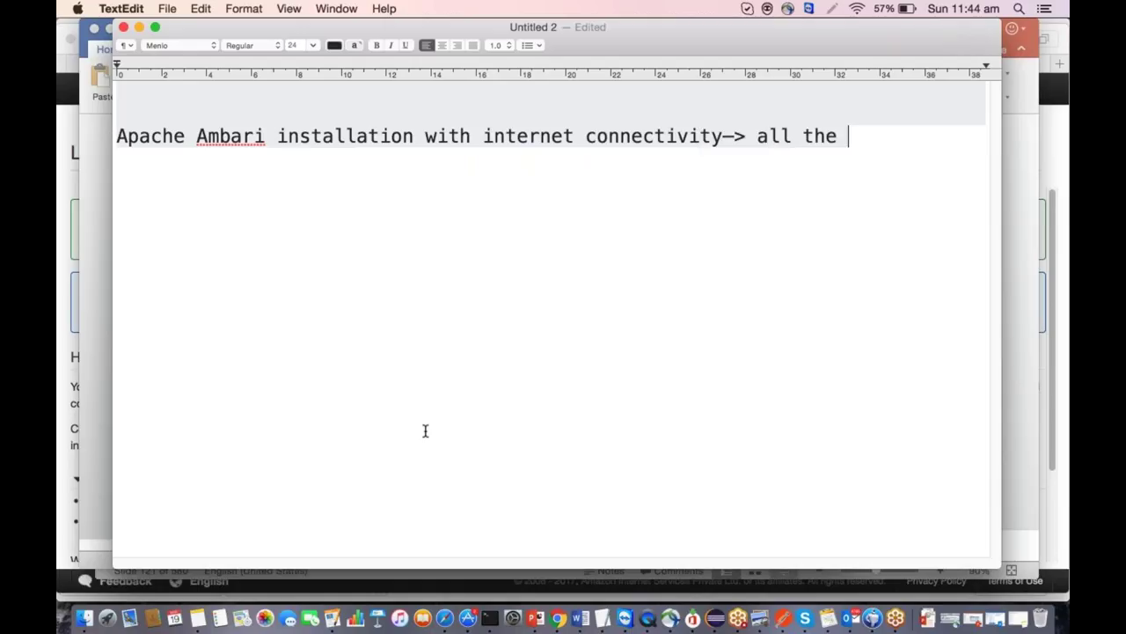
pyautogui.write('componne')
pyautogui.press('BackSpace')
pyautogui.press('BackSpace')
pyautogui.write('ents (')
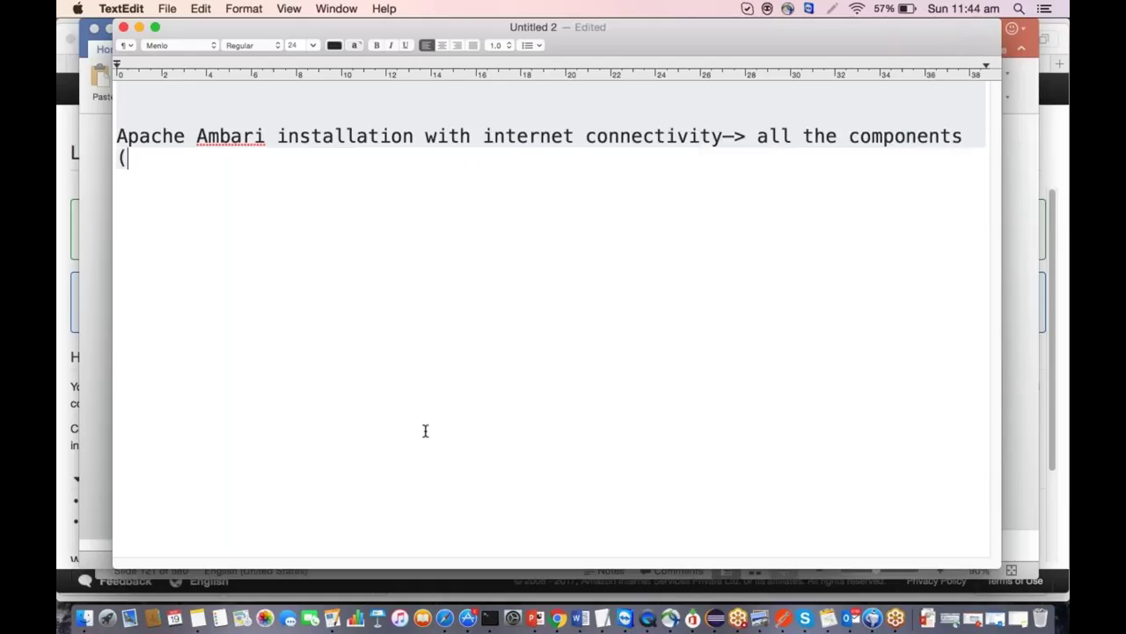
pyautogui.write('Amaba')
pyautogui.press('BackSpace')
pyautogui.press('BackSpace')
pyautogui.press('BackSpace')
pyautogui.write('bari c')
pyautogui.press('BackSpace')
pyautogui.press('BackSpace')
# Finish with ', HDP components) will be download from the internet' and start a 'Local repository->' line.
pyautogui.write(', ')
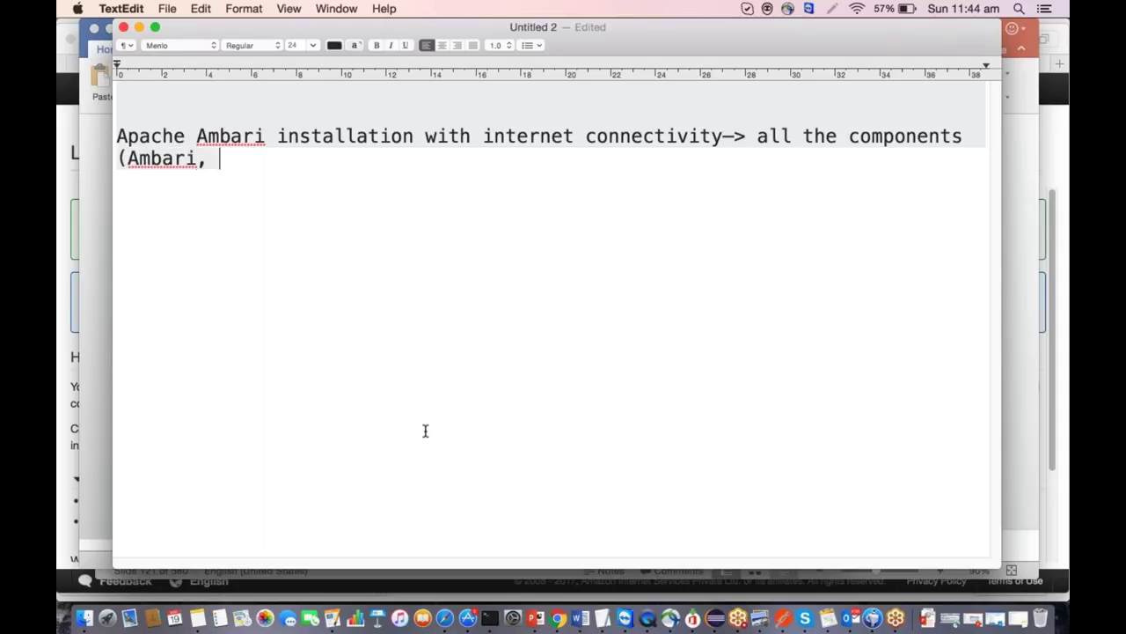
pyautogui.write('HDP compnon')
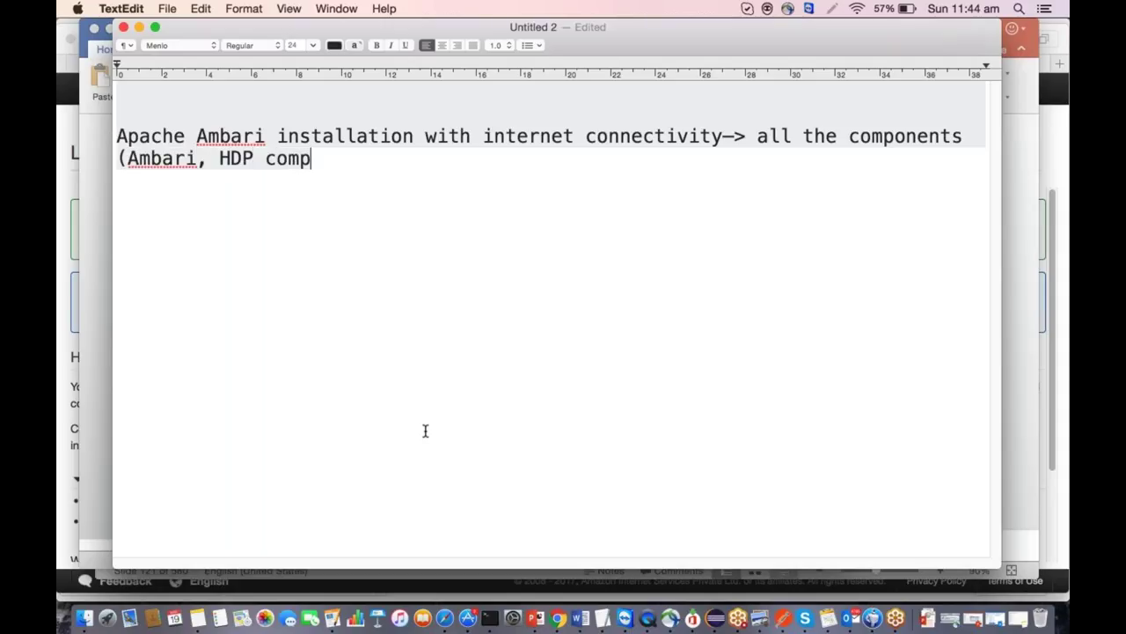
pyautogui.press('BackSpace')
pyautogui.press('BackSpace')
pyautogui.press('BackSpace')
pyautogui.write('one')
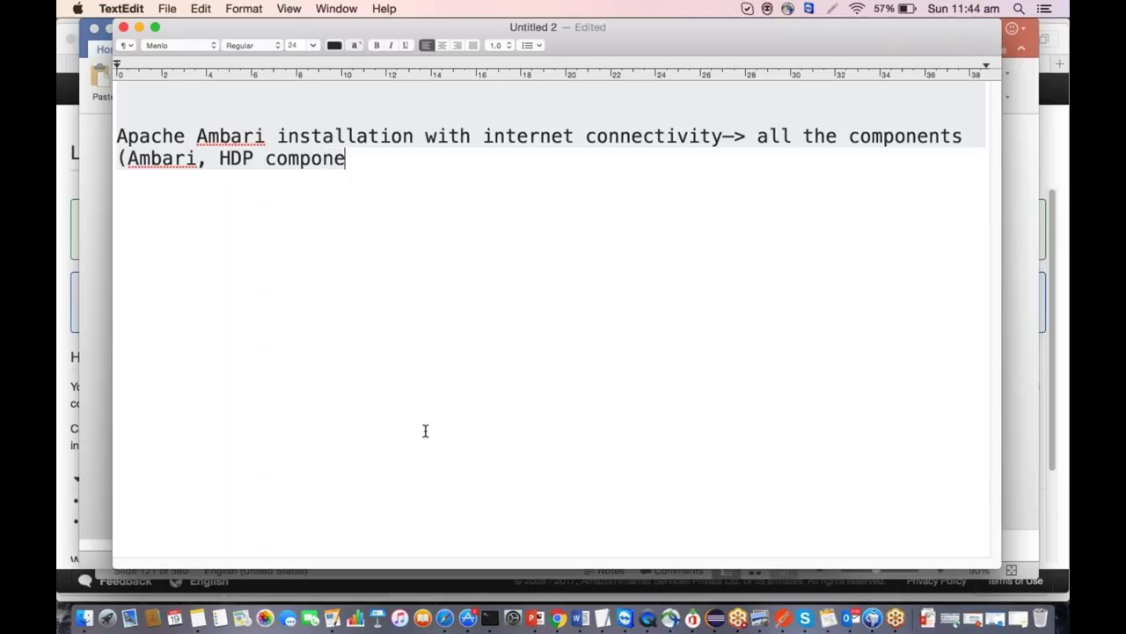
pyautogui.write('nts) will b')
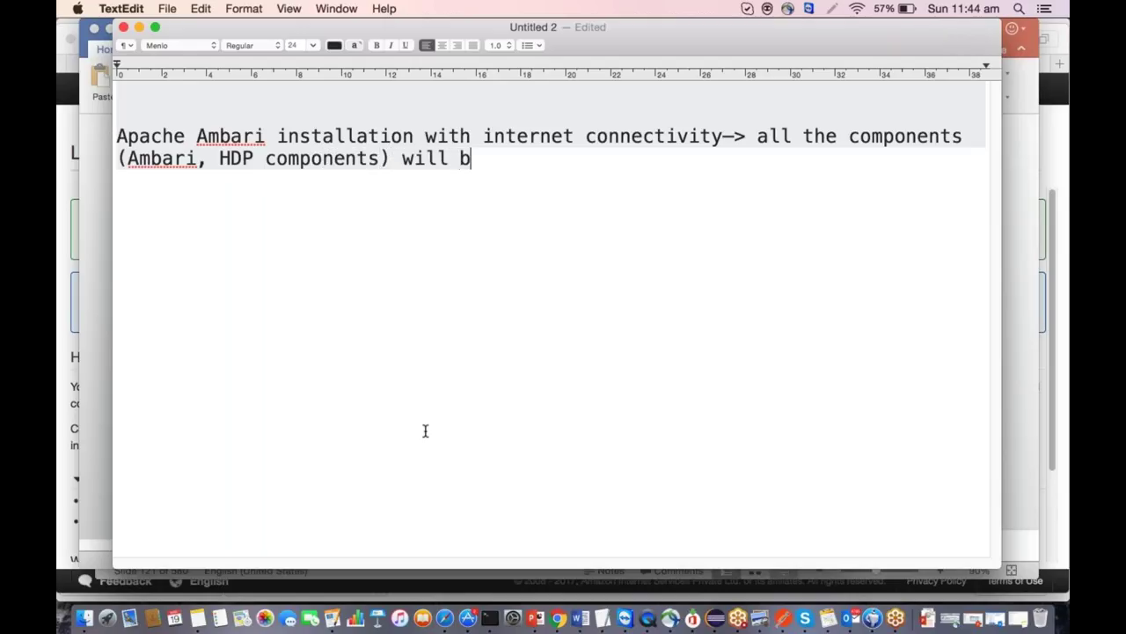
pyautogui.write('e donw')
pyautogui.press('BackSpace')
pyautogui.press('BackSpace')
pyautogui.write('wn')
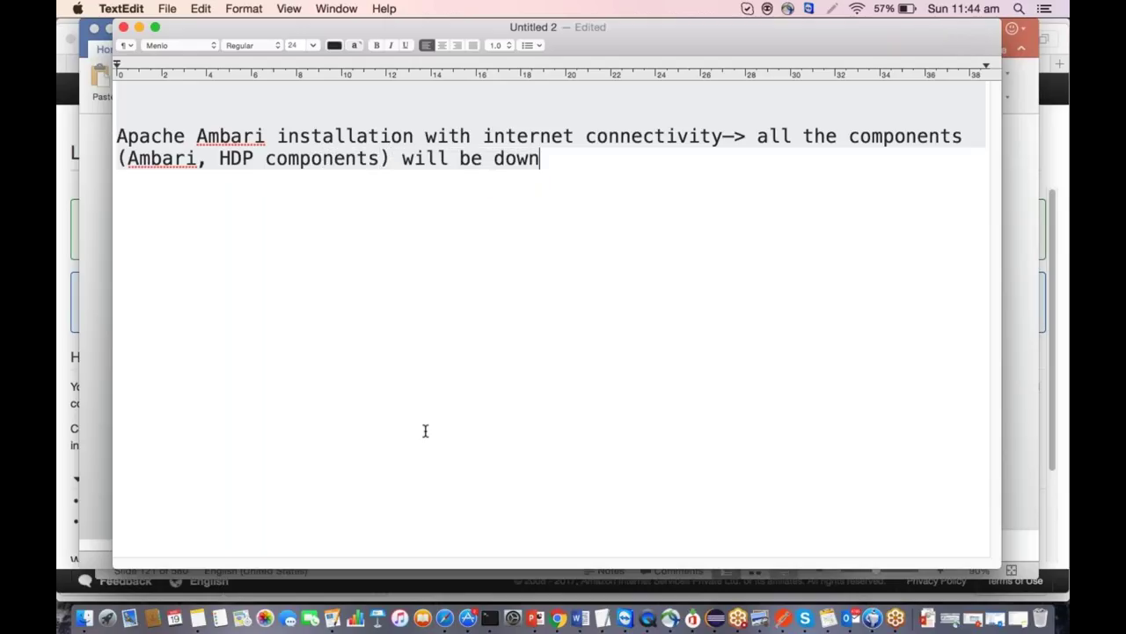
pyautogui.write('load from the ')
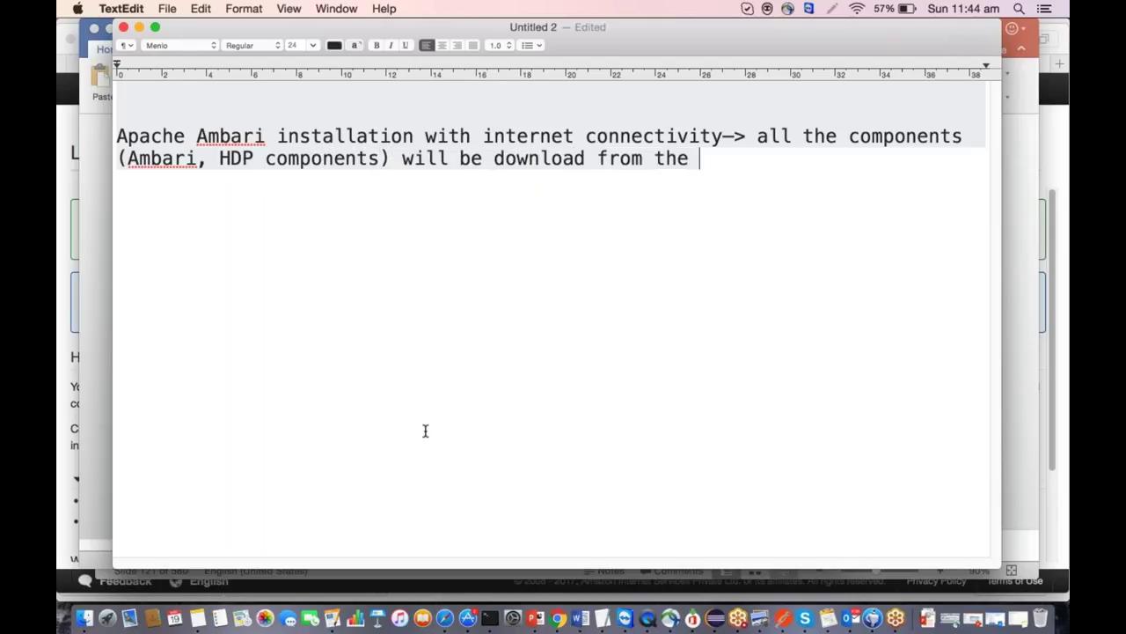
pyautogui.write('internet')
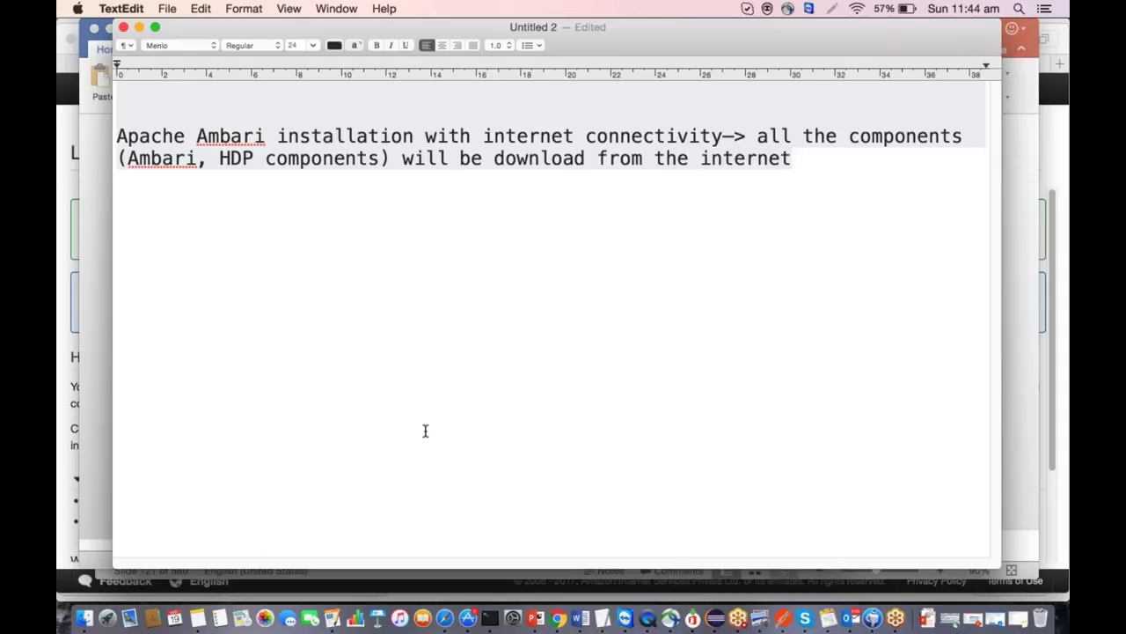
pyautogui.press('Return')
pyautogui.press('Return')
pyautogui.press('Return')
pyautogui.press('Return')
pyautogui.write('Local')
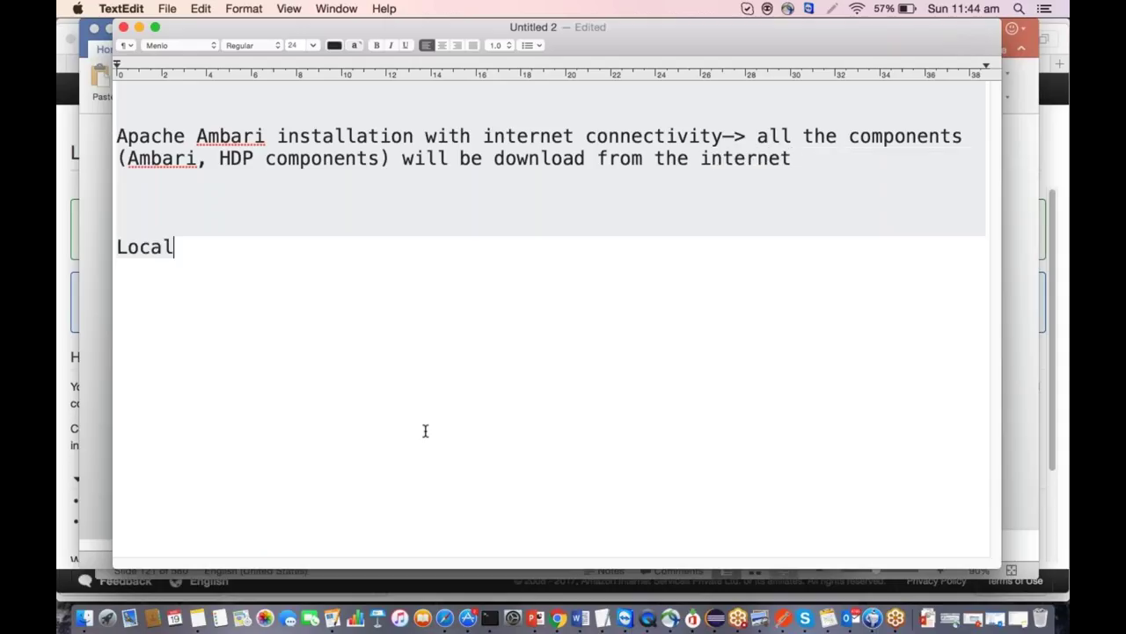
pyautogui.write(' repository')
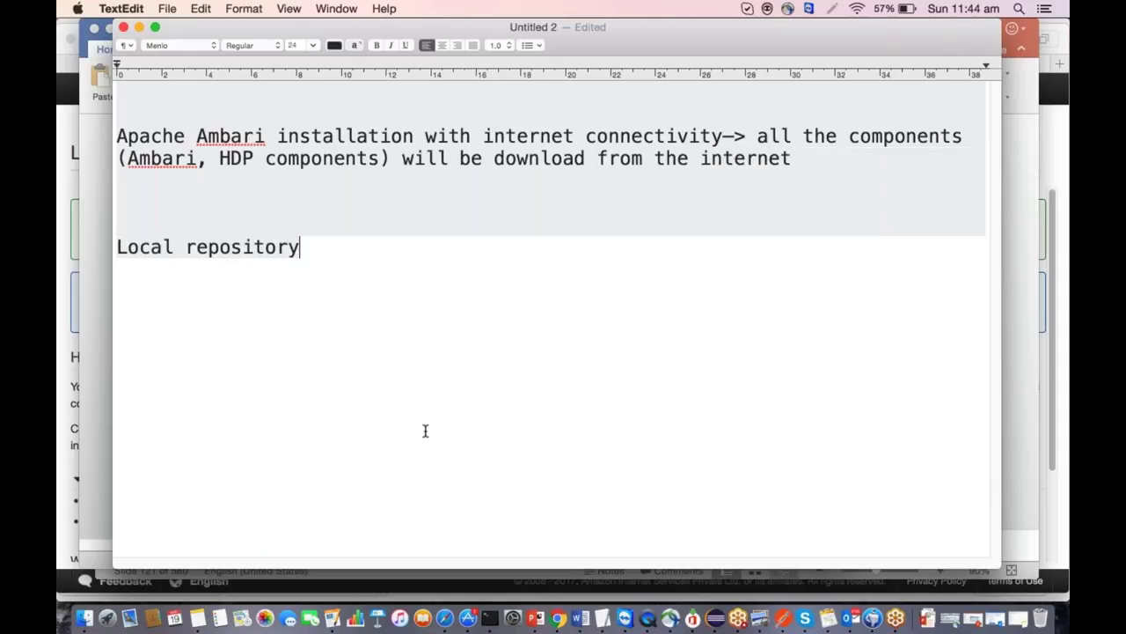
pyautogui.write('->')
# Below Local repository, type 'Nothing will be downloaded from the internet...we will create a repository locally'.
pyautogui.press('Return')
pyautogui.write('Noting')
pyautogui.press('BackSpace')
pyautogui.press('BackSpace')
pyautogui.press('BackSpace')
pyautogui.write('hing ')
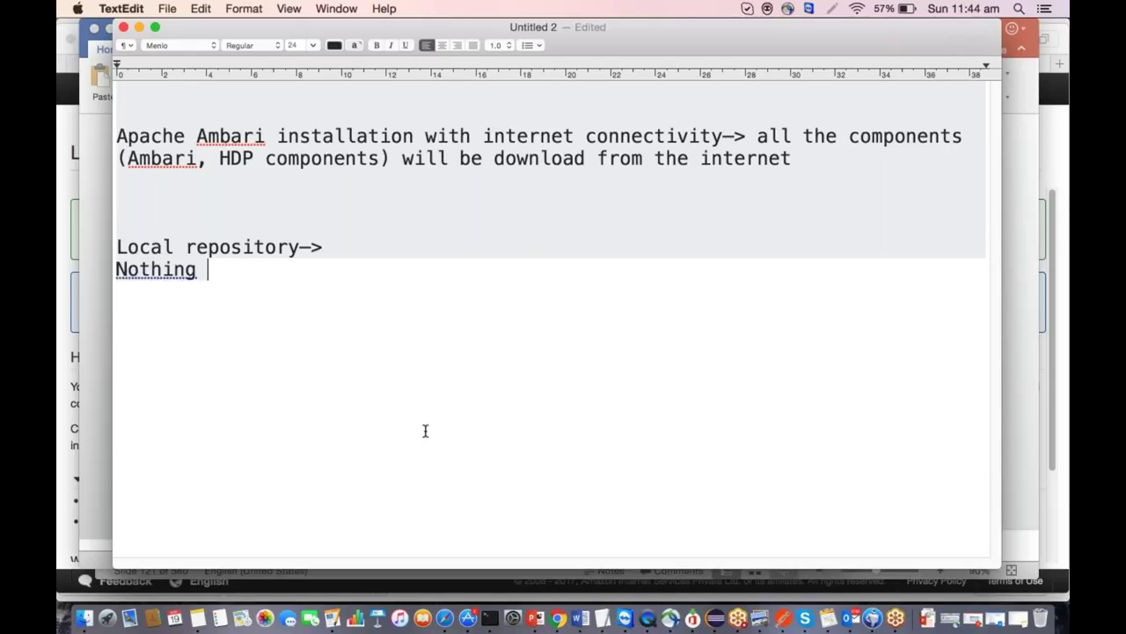
pyautogui.write('will be downloaded fr')
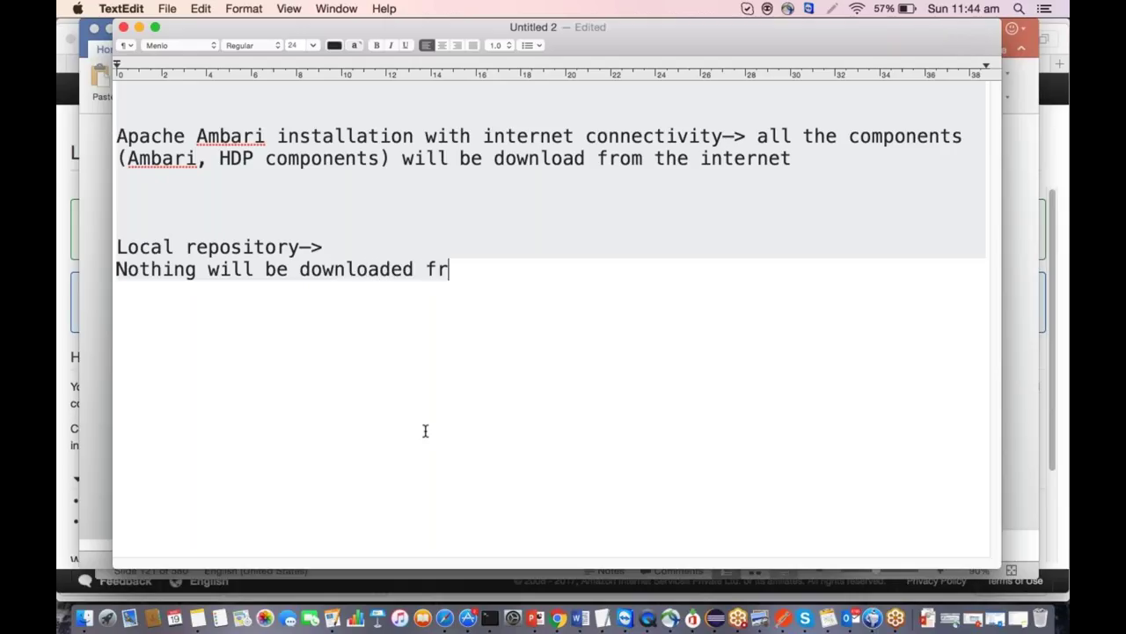
pyautogui.write('om the internet.')
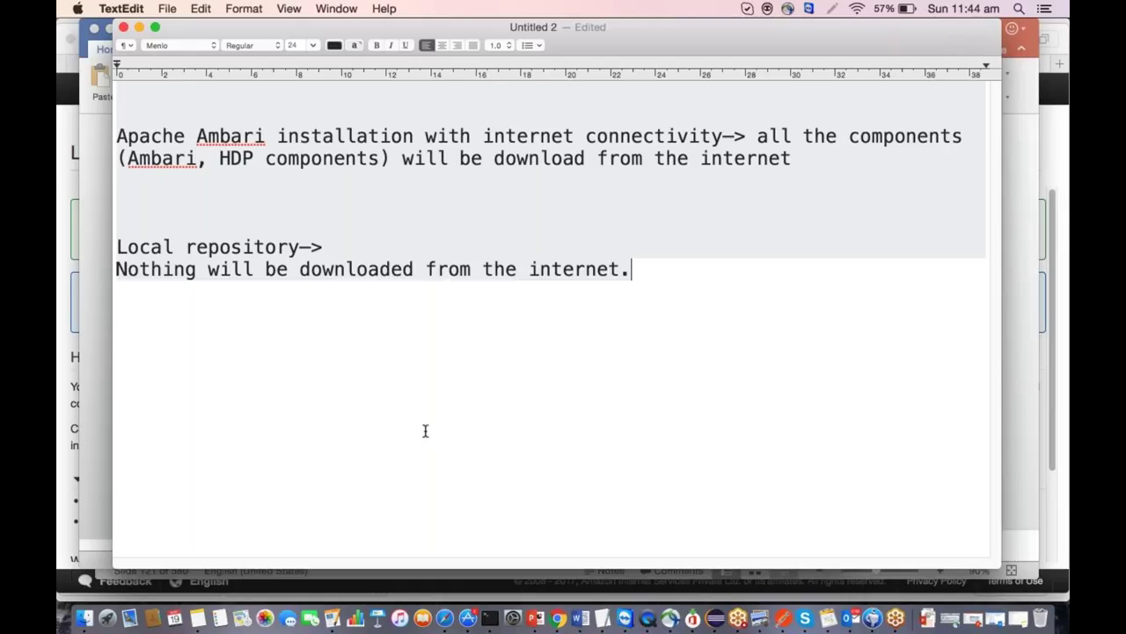
pyautogui.write('..we will crate')
pyautogui.press('BackSpace')
pyautogui.press('BackSpace')
pyautogui.press('BackSpace')
pyautogui.write('eate a repository locally and then donw')
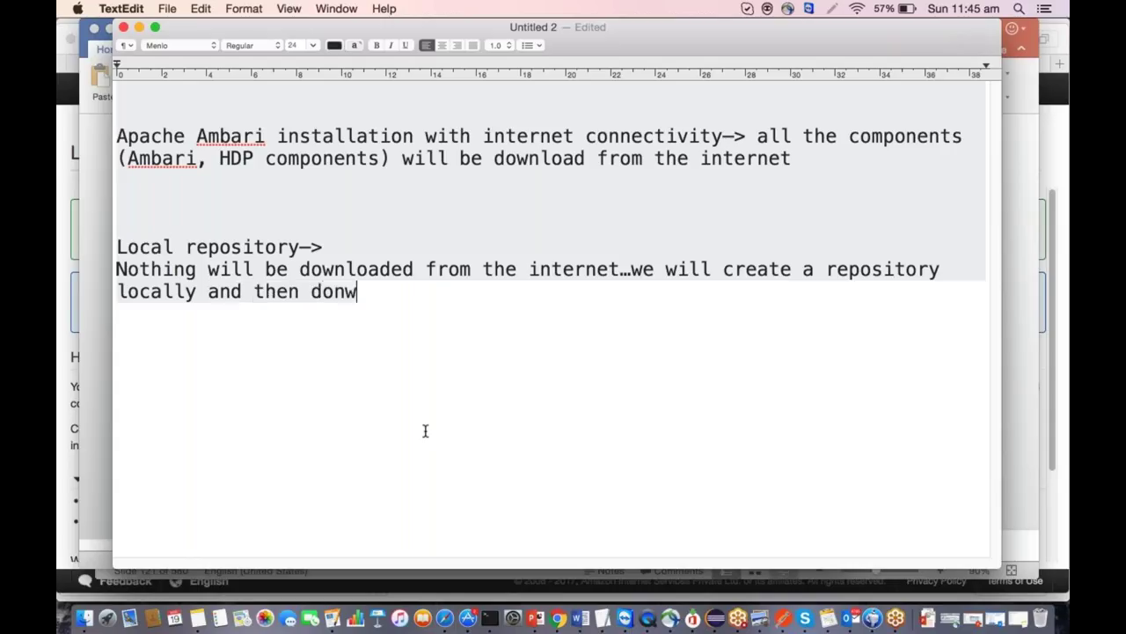
# Finish with 'and then download components from our local repository', then select 'internet connectivity' on line one.
pyautogui.press('BackSpace')
pyautogui.press('BackSpace')
pyautogui.write('wbl')
pyautogui.press('BackSpace')
pyautogui.press('BackSpace')
pyautogui.write('nload componenet')
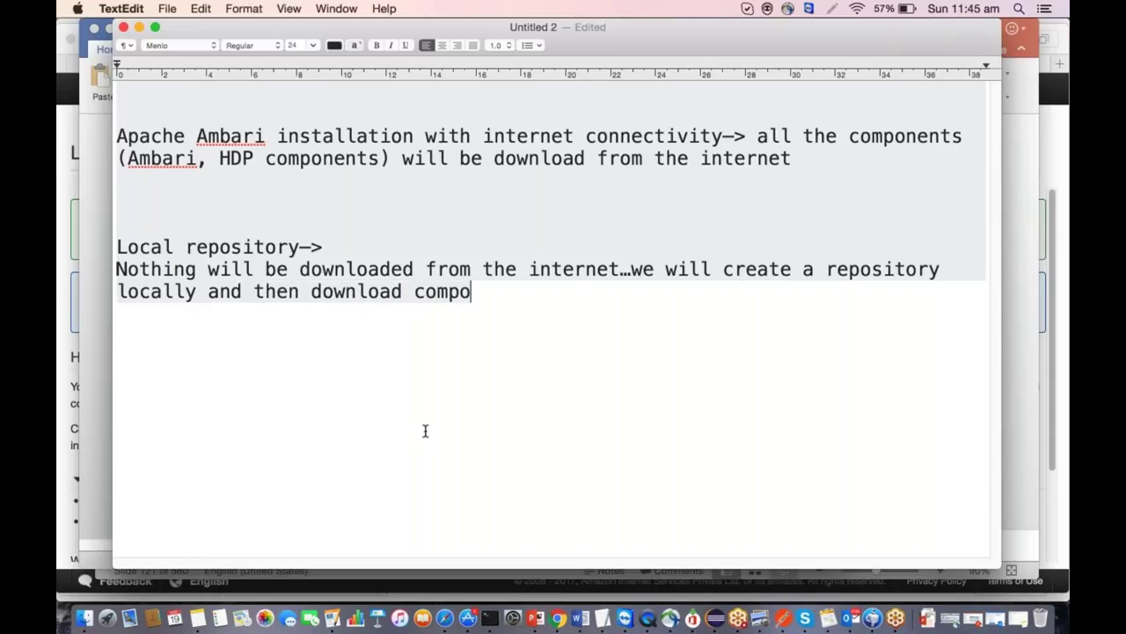
pyautogui.press('BackSpace')
pyautogui.press('BackSpace')
pyautogui.write('ts f')
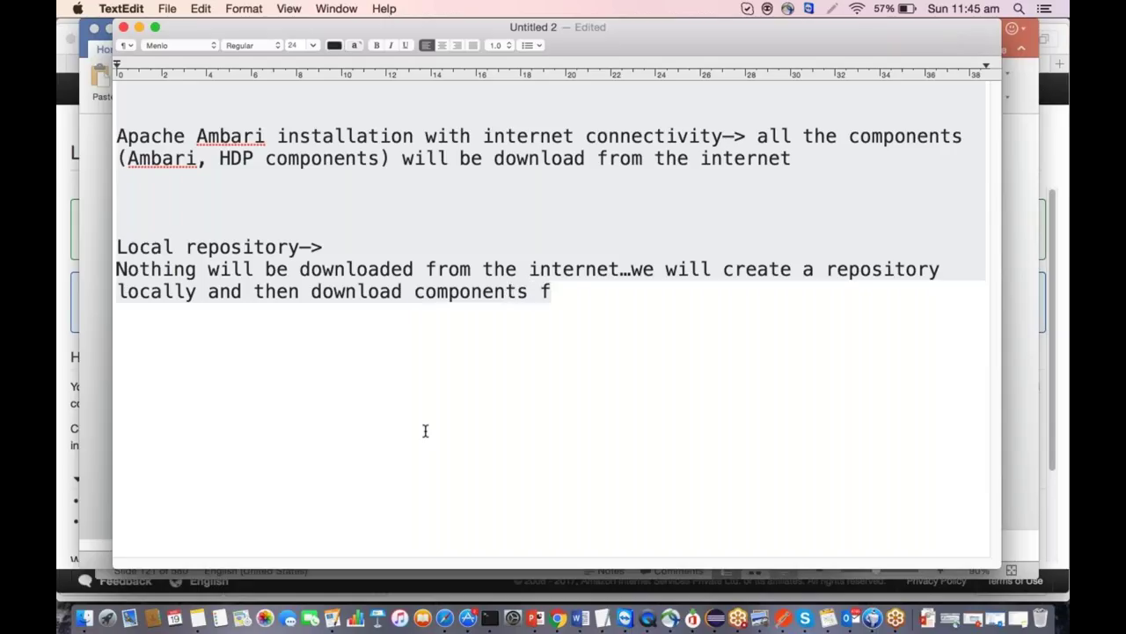
pyautogui.write('rom our loc')
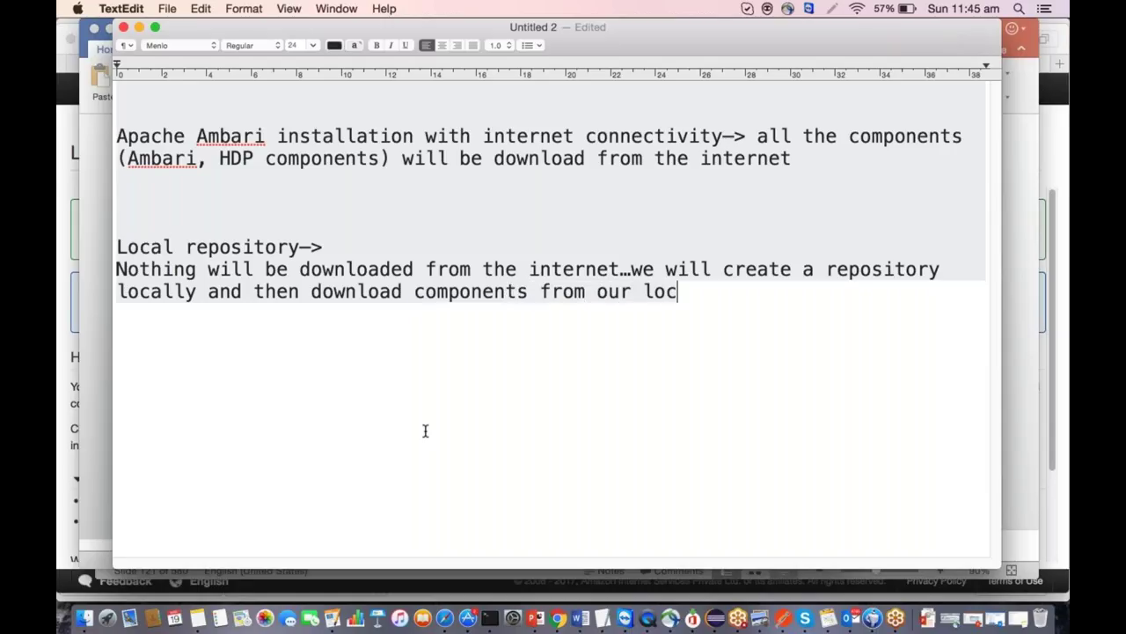
pyautogui.write('al repository')
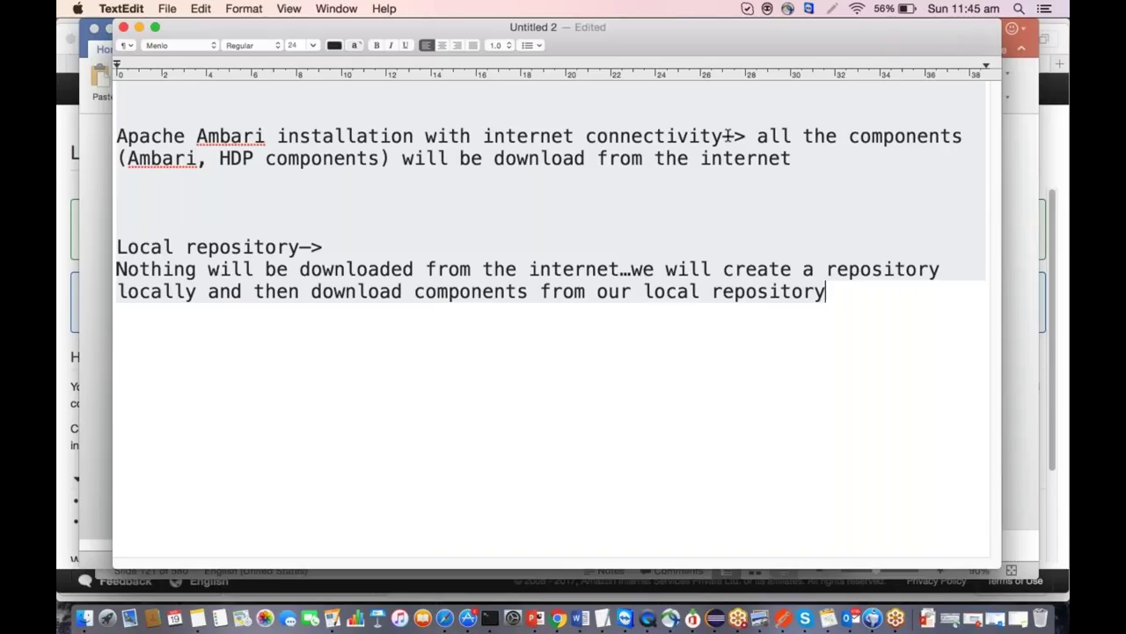
pyautogui.moveTo(484, 138); pyautogui.dragTo(723, 134)
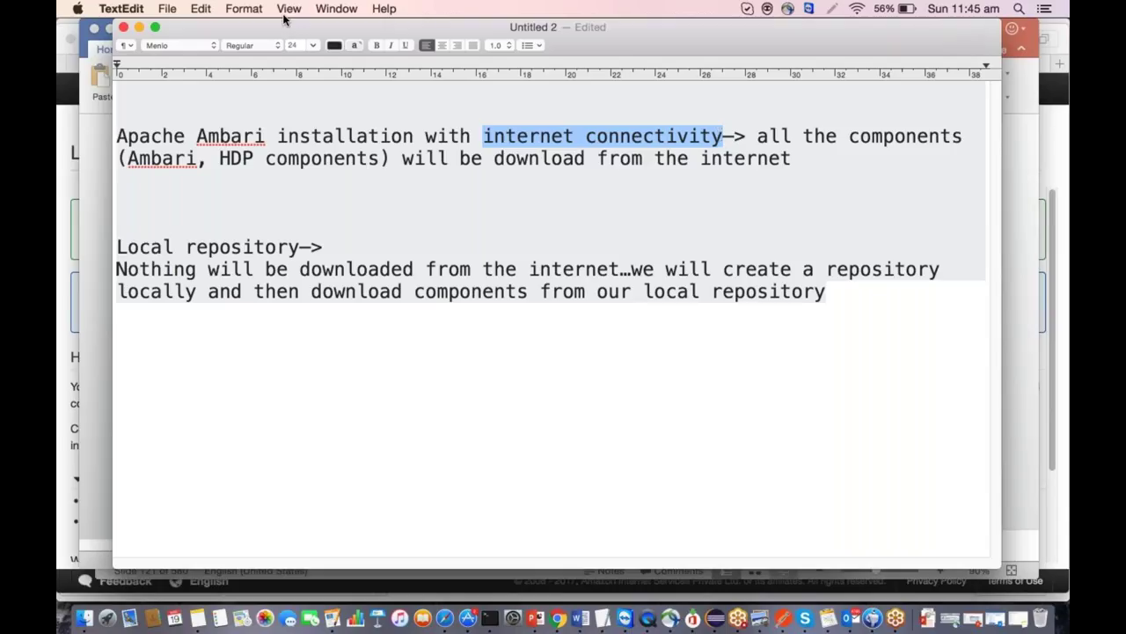
# Minimize TextEdit, review the Word guide's Ambari connectivity section, then go to the AWS console home in Safari.
pyautogui.click(140, 27)
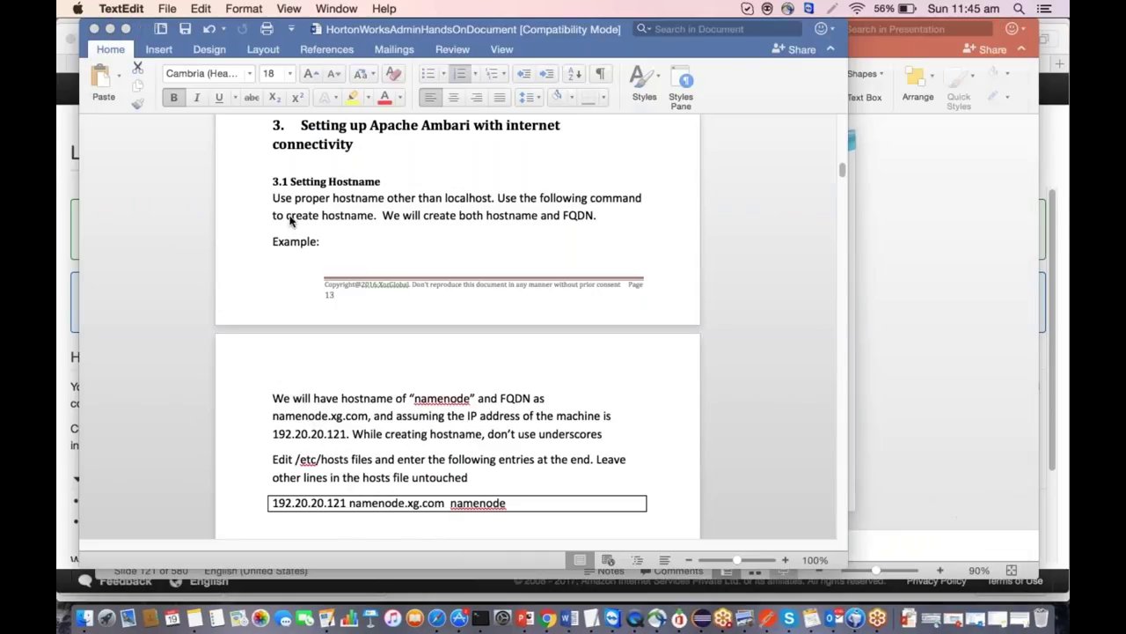
pyautogui.scroll(-2, 342, 325)
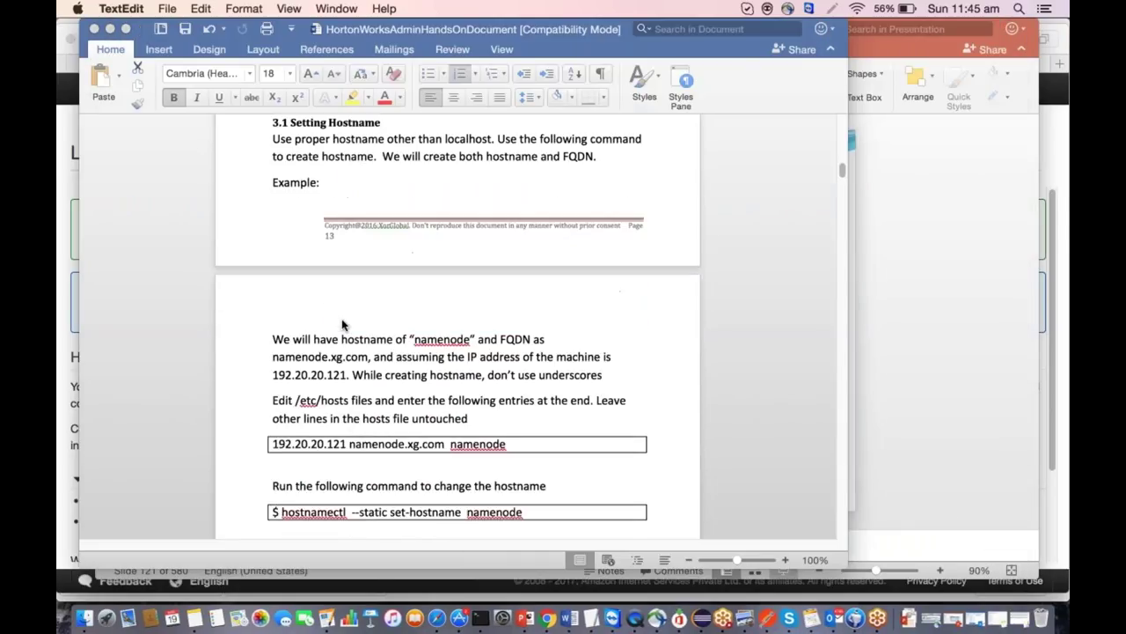
pyautogui.scroll(3, 342, 325)
pyautogui.scroll(1, 342, 325)
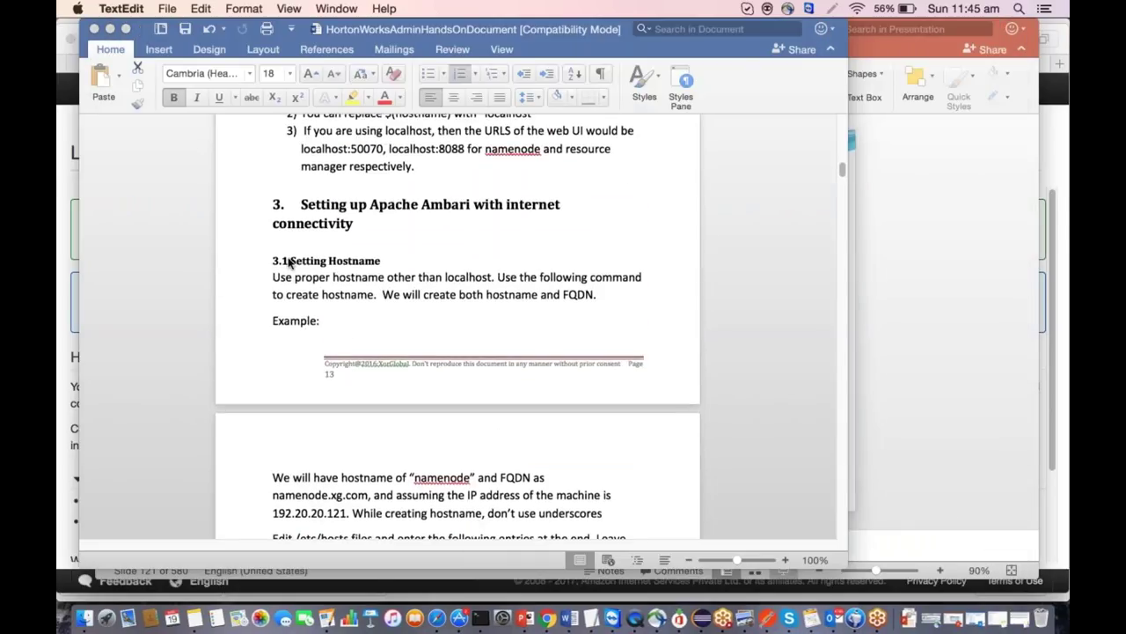
pyautogui.click(436, 618)
pyautogui.click(90, 89)
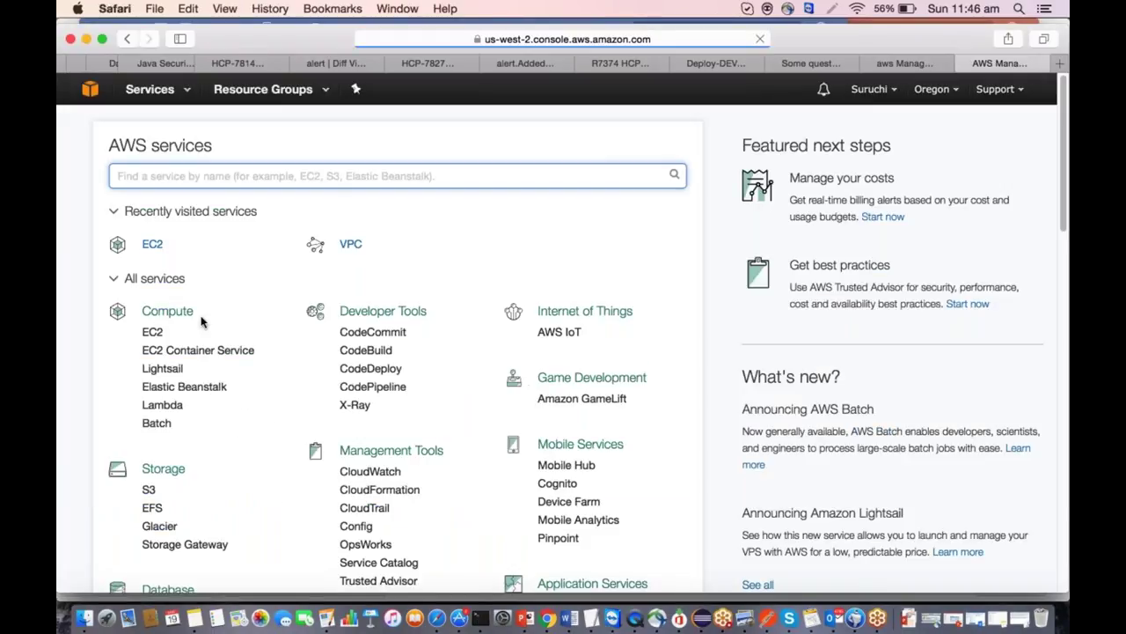
# In EC2 Instances, copy the ApacheAmbari instance's Public DNS (IPv4) name.
pyautogui.click(157, 250)
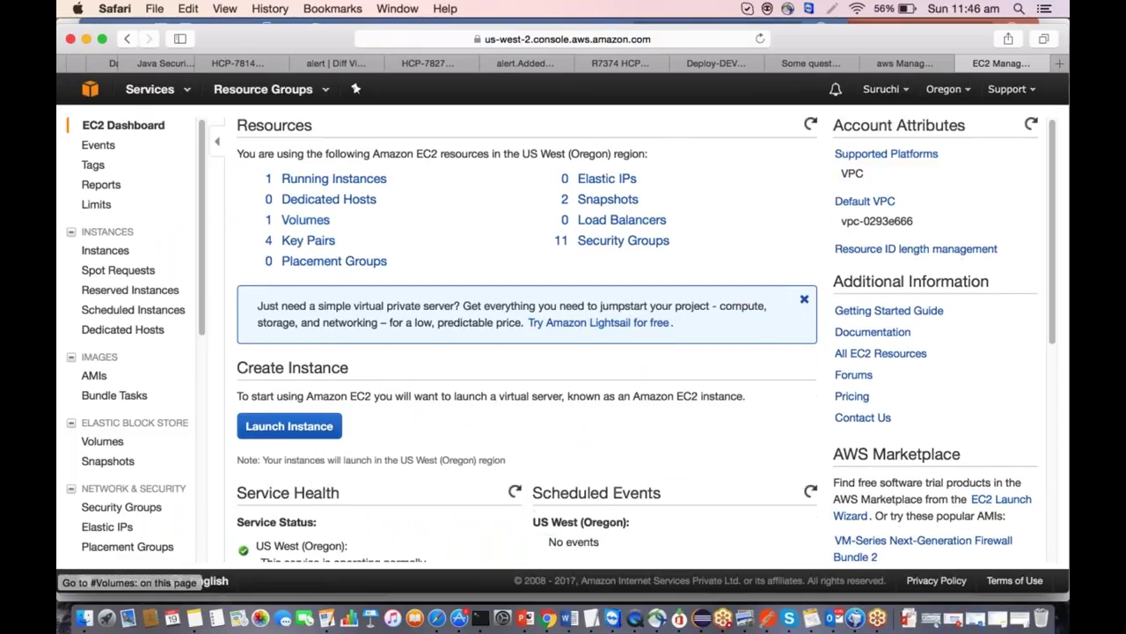
pyautogui.click(312, 180)
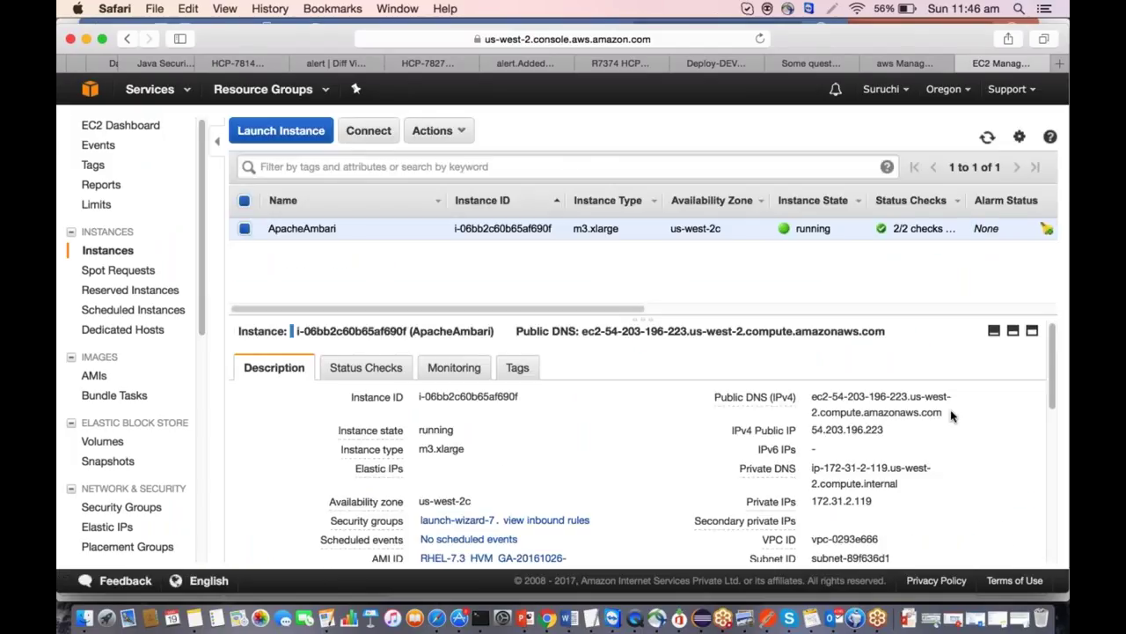
pyautogui.moveTo(952, 416); pyautogui.dragTo(807, 396)
pyautogui.press('super+c')
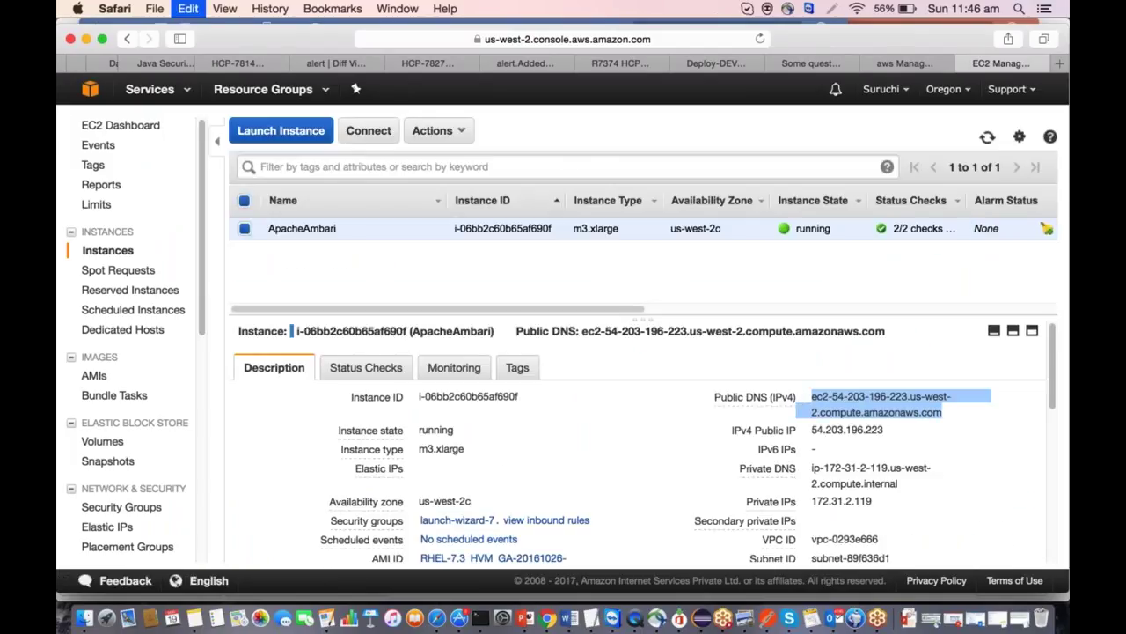
pyautogui.press('super+Tab')
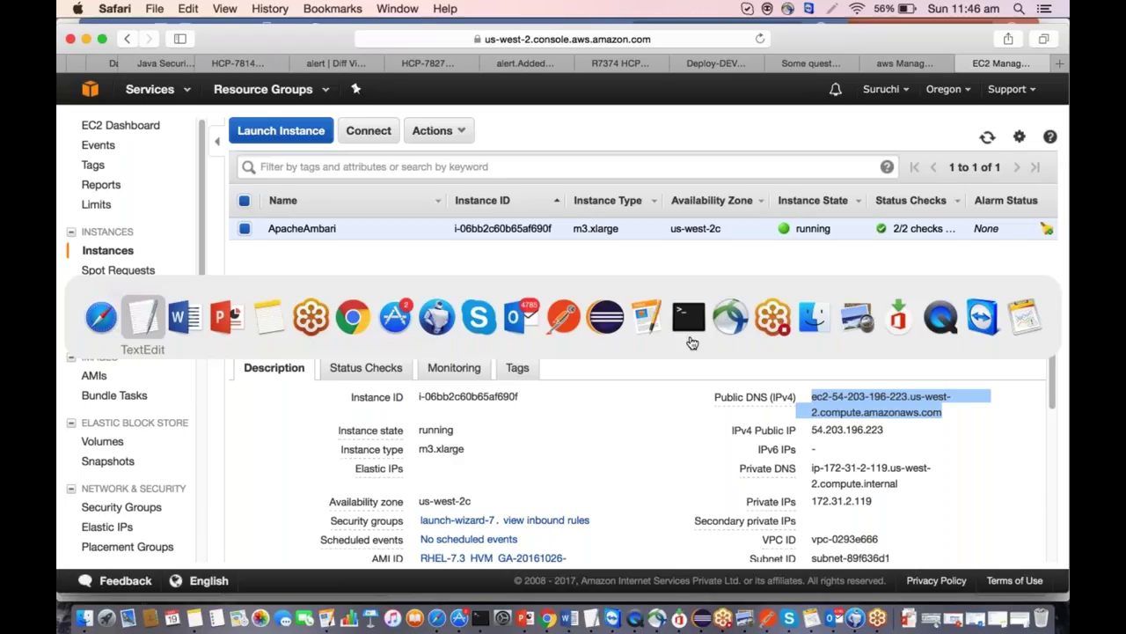
pyautogui.click(679, 315)
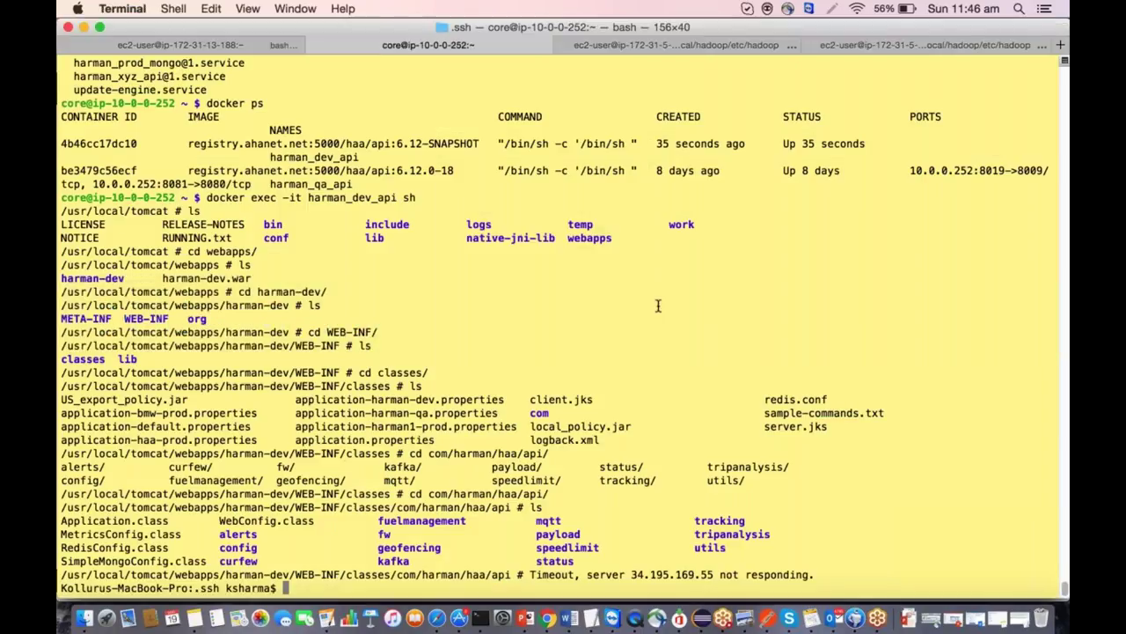
# Open the ssh config in vi and rename the Host ambari-local entry to ambari.
pyautogui.press('super+k')
pyautogui.write('vi config')
pyautogui.press('Return')
pyautogui.press('Down')
pyautogui.press('Down')
pyautogui.press('Down')
pyautogui.press('Down')
pyautogui.press('Down')
pyautogui.press('Down')
pyautogui.press('Down')
pyautogui.press('Down')
pyautogui.press('Down')
pyautogui.press('Down')
pyautogui.press('Down')
pyautogui.press('Down')
pyautogui.press('Down')
pyautogui.press('Down')
pyautogui.press('Down')
pyautogui.press('Down')
pyautogui.press('Down')
pyautogui.press('Down')
pyautogui.press('Right')
pyautogui.press('Right')
pyautogui.press('Right')
pyautogui.press('Right')
pyautogui.press('Right')
pyautogui.press('Right')
pyautogui.press('Right')
pyautogui.press('Right')
pyautogui.press('Right')
pyautogui.press('Right')
pyautogui.press('Right')
pyautogui.press('Right')
pyautogui.press('Right')
pyautogui.press('Right')
pyautogui.press('Right')
pyautogui.press('Right')
pyautogui.press('a')
pyautogui.press('BackSpace')
pyautogui.press('BackSpace')
pyautogui.press('BackSpace')
pyautogui.press('BackSpace')
pyautogui.press('BackSpace')
pyautogui.press('BackSpace')
pyautogui.press('Down')
pyautogui.write('`')
pyautogui.press('BackSpace')
pyautogui.press('Escape')
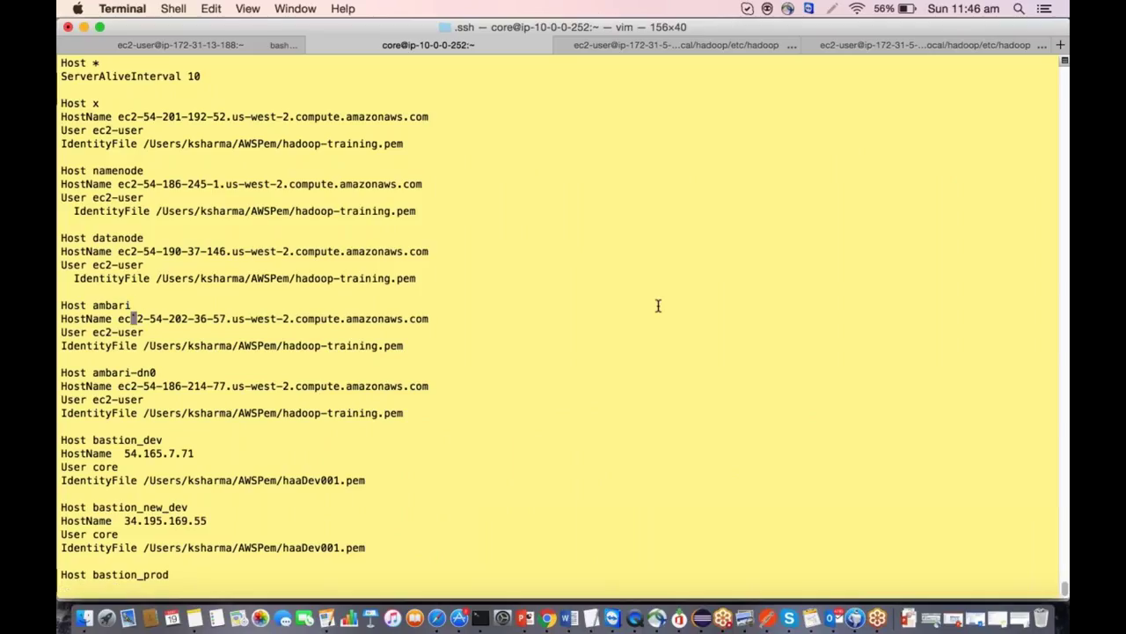
# Replace its HostName line with the pasted public DNS name, save with :wq, and clear the screen.
pyautogui.press('d')
pyautogui.press('d')
pyautogui.press('u')
pyautogui.press('d')
pyautogui.press('d')
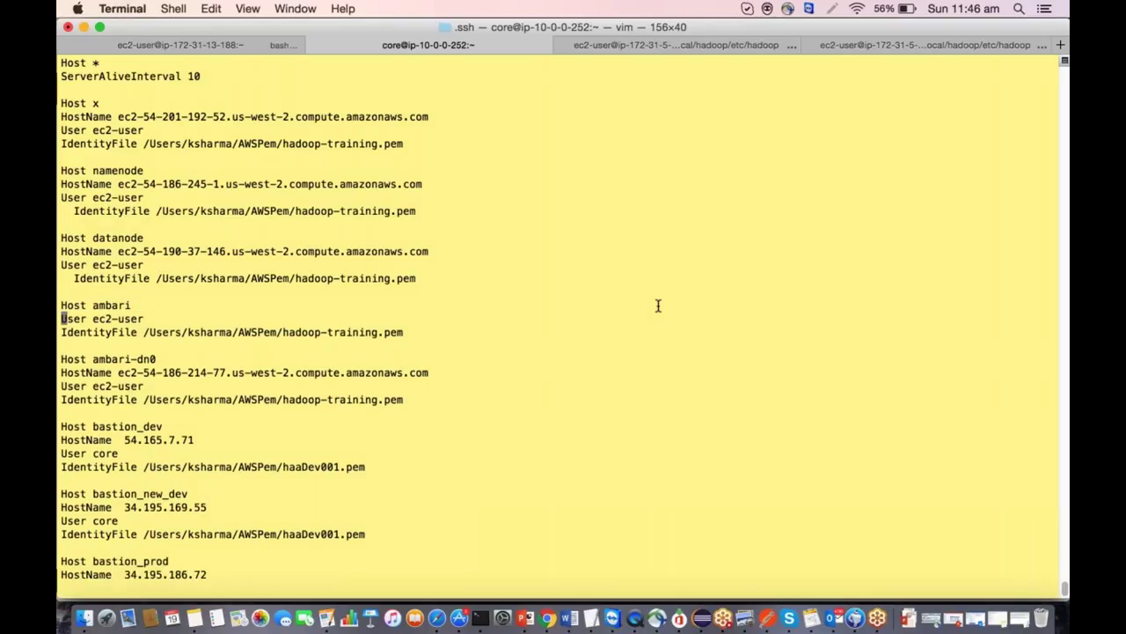
pyautogui.press('i')
pyautogui.press('Return')
pyautogui.press('Up')
pyautogui.write('HostName')
pyautogui.press('super+v')
pyautogui.press('Escape')
pyautogui.write(':wq')
pyautogui.press('Return')
pyautogui.write('clear')
pyautogui.press('Return')
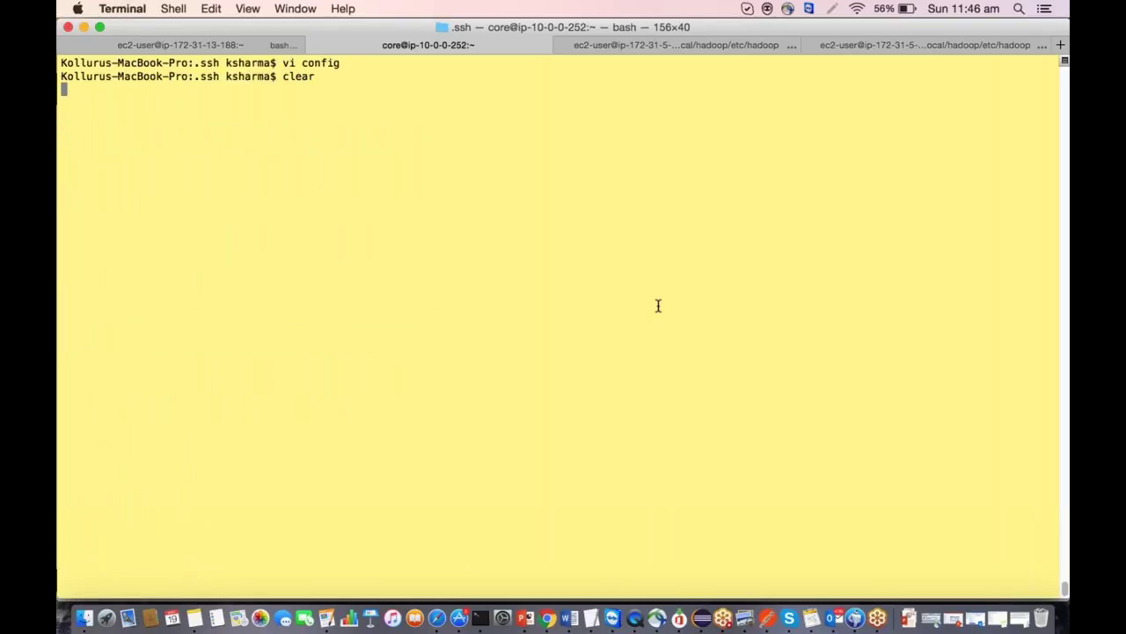
# Connect with ssh ambari, accept the host key, and enlarge the Terminal text twice.
pyautogui.write('ssh am')
pyautogui.press('Tab')
pyautogui.write('bari')
pyautogui.press('Tab')
pyautogui.press('Return')
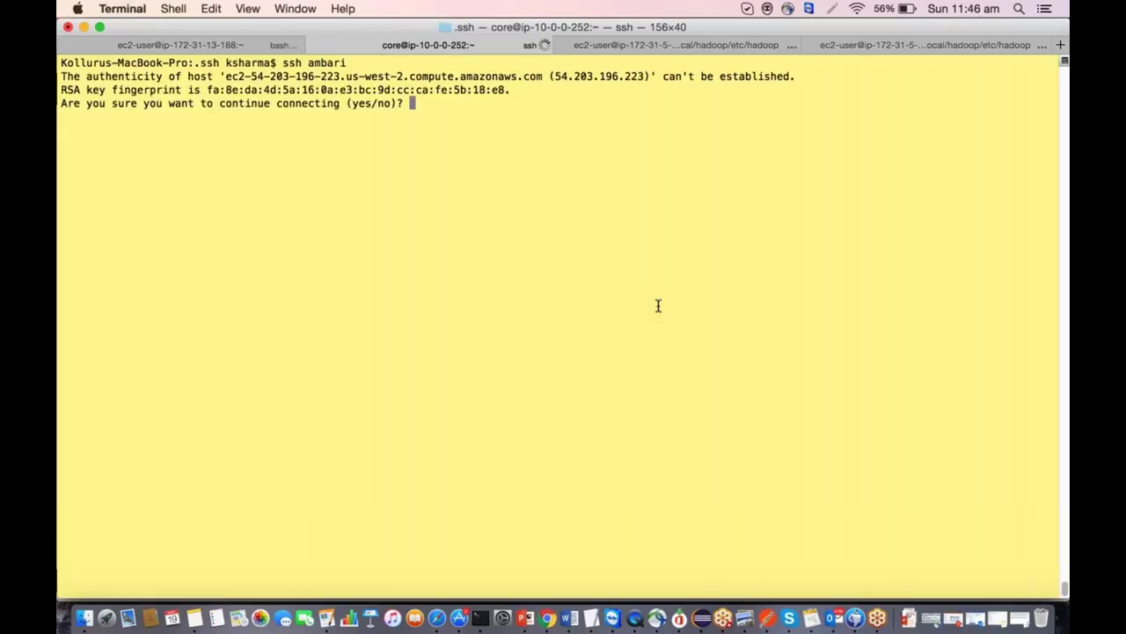
pyautogui.write('yes')
pyautogui.press('Return')
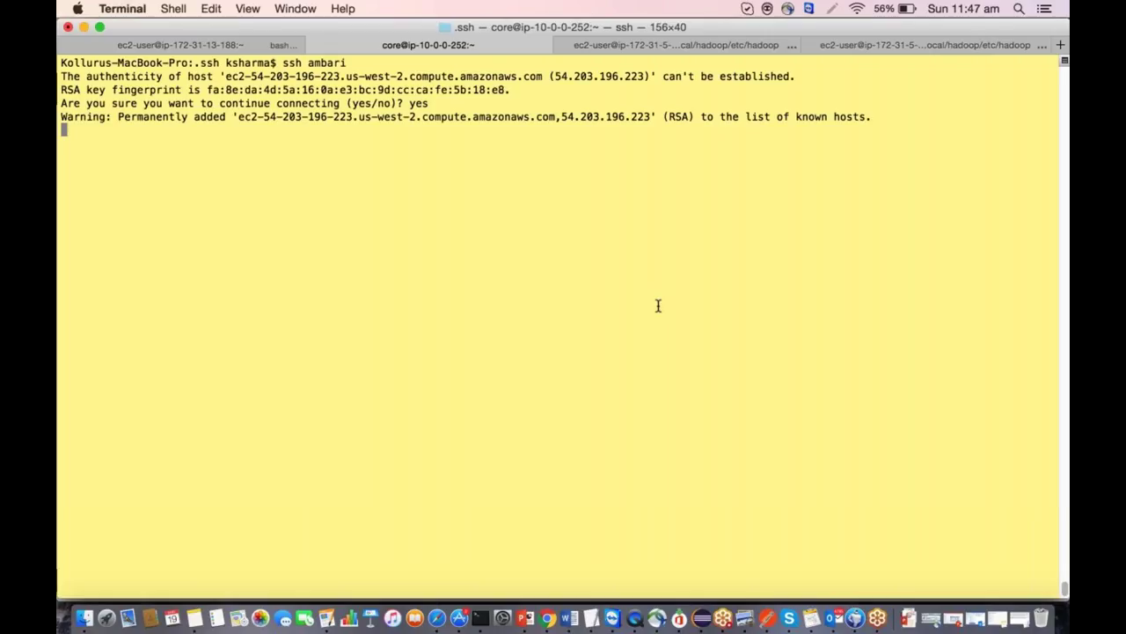
pyautogui.press('super+plus')
pyautogui.press('super+plus')
pyautogui.press('super+plus')
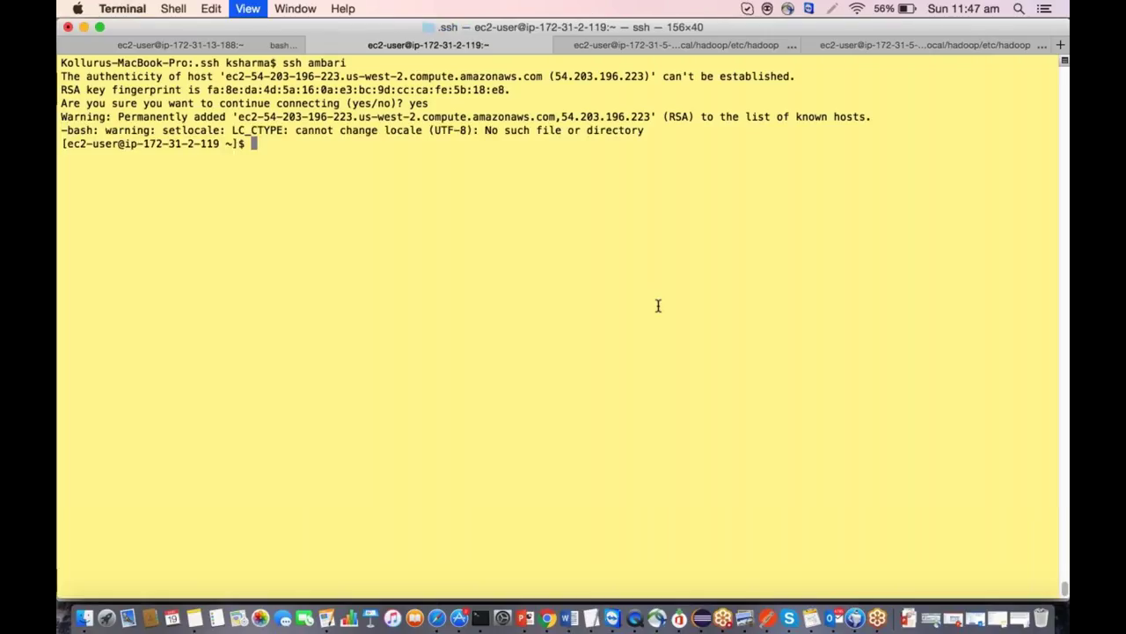
pyautogui.press('super+plus')
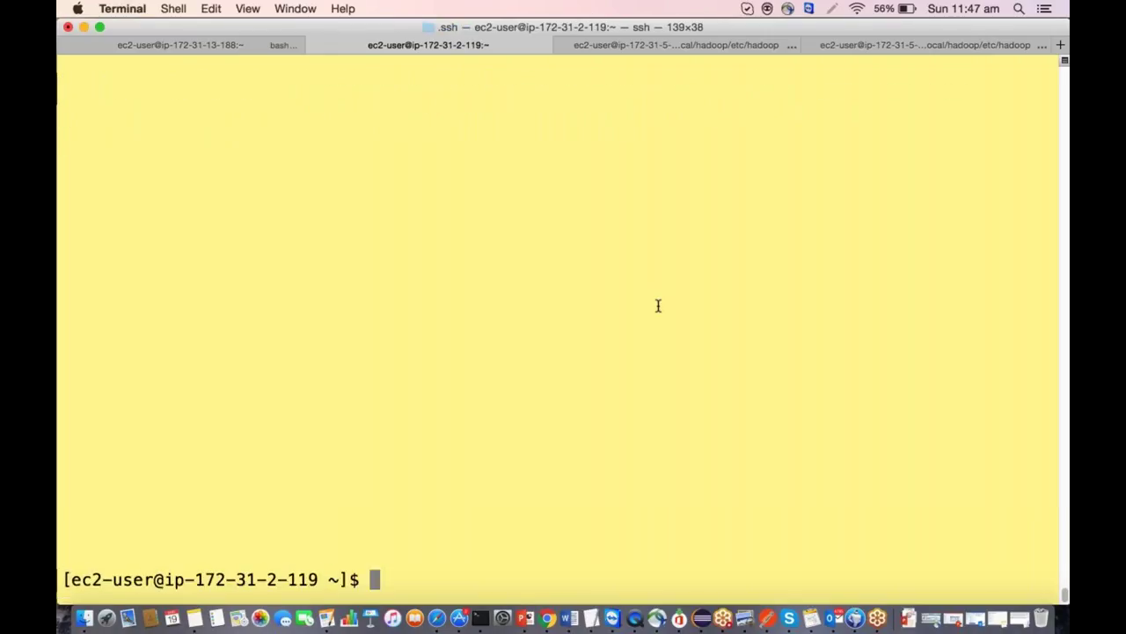
# Run clear, ls and hostname, confirming the host is ip-172-31-2-119.us-west-2.compute.internal.
pyautogui.write('clear')
pyautogui.press('Return')
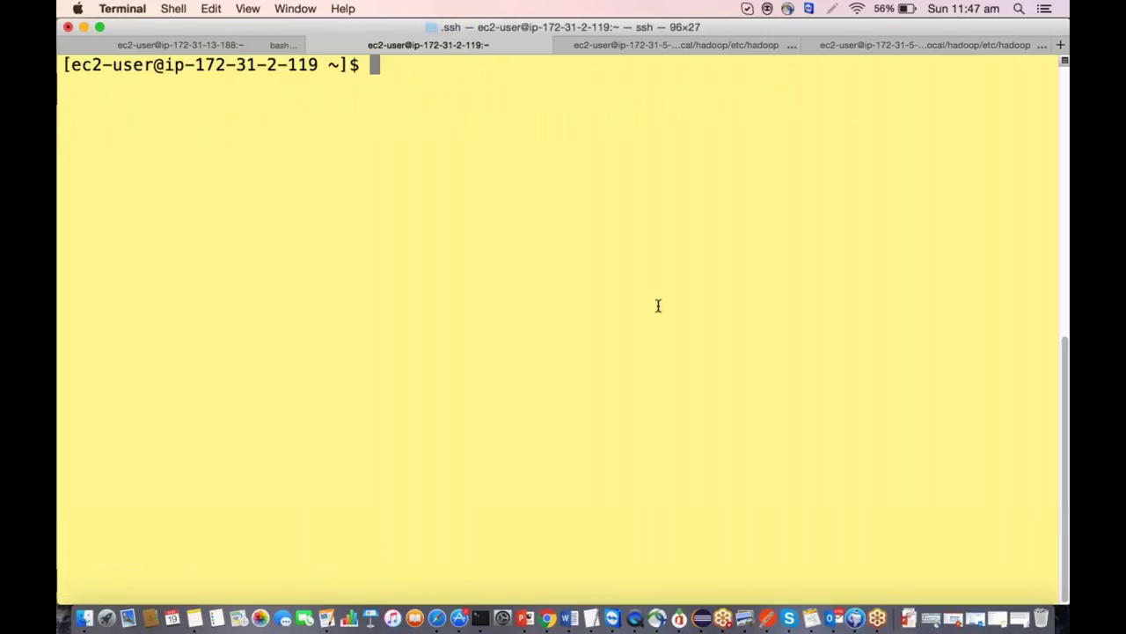
pyautogui.write('ls')
pyautogui.press('Return')
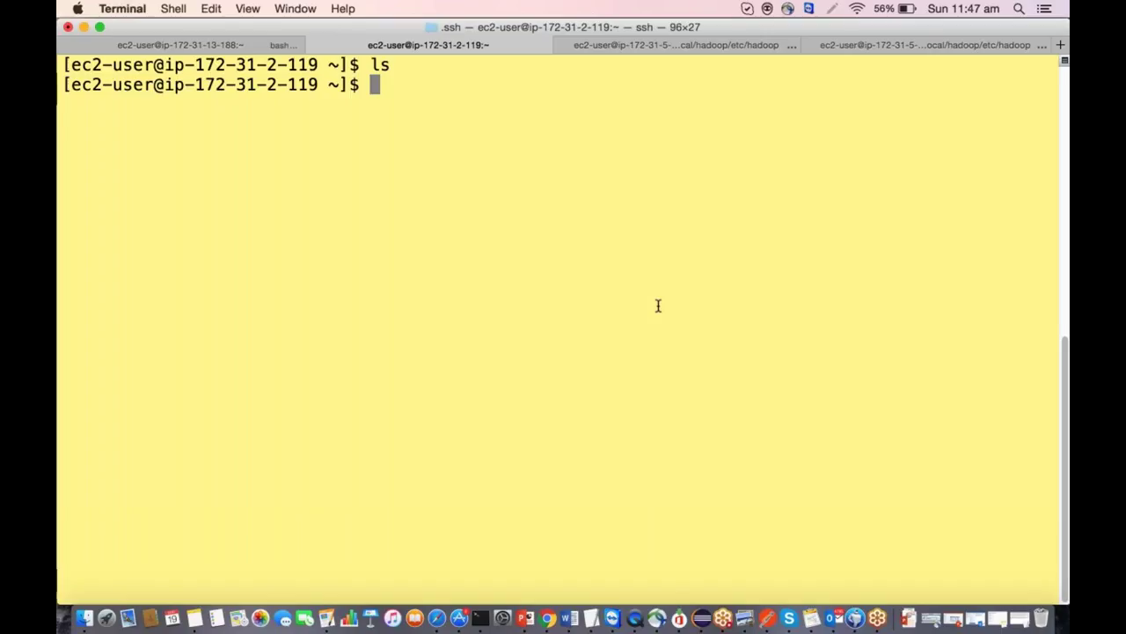
pyautogui.write('hostname')
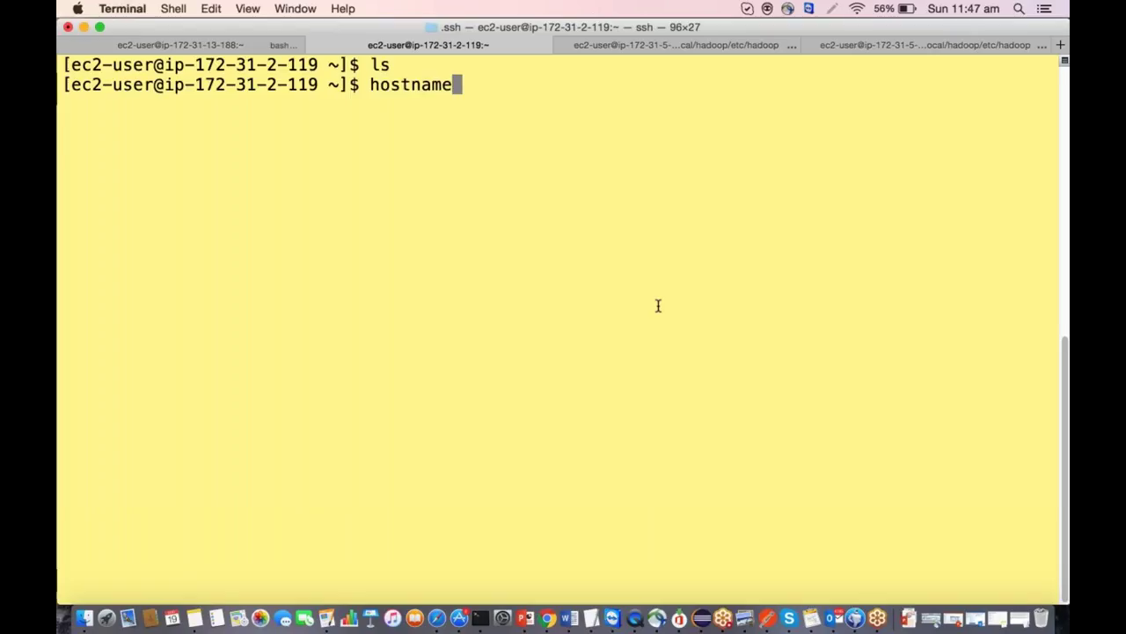
pyautogui.press('Return')
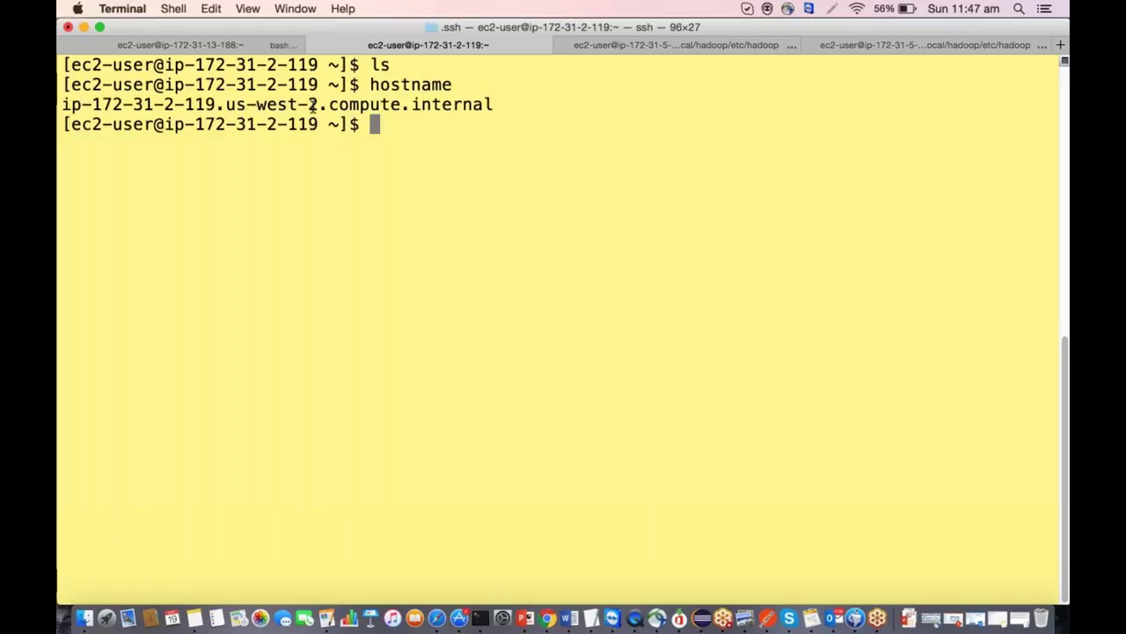
pyautogui.doubleClick(207, 104)
pyautogui.moveTo(66, 104); pyautogui.dragTo(60, 104)
pyautogui.moveTo(225, 105); pyautogui.dragTo(319, 105)
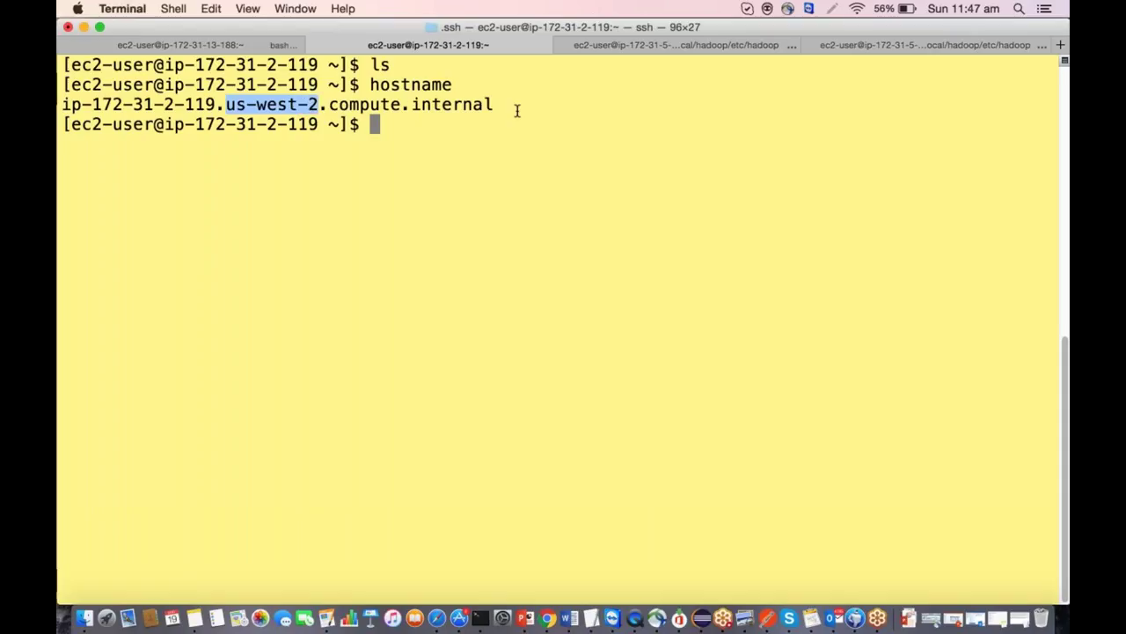
pyautogui.click(380, 131)
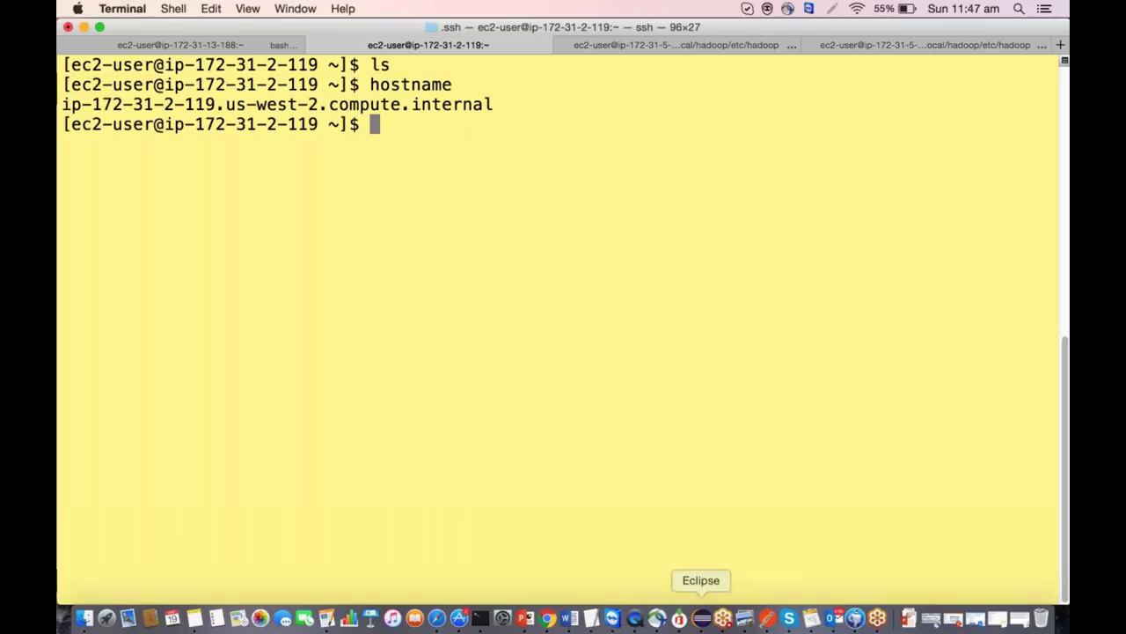
pyautogui.click(569, 619)
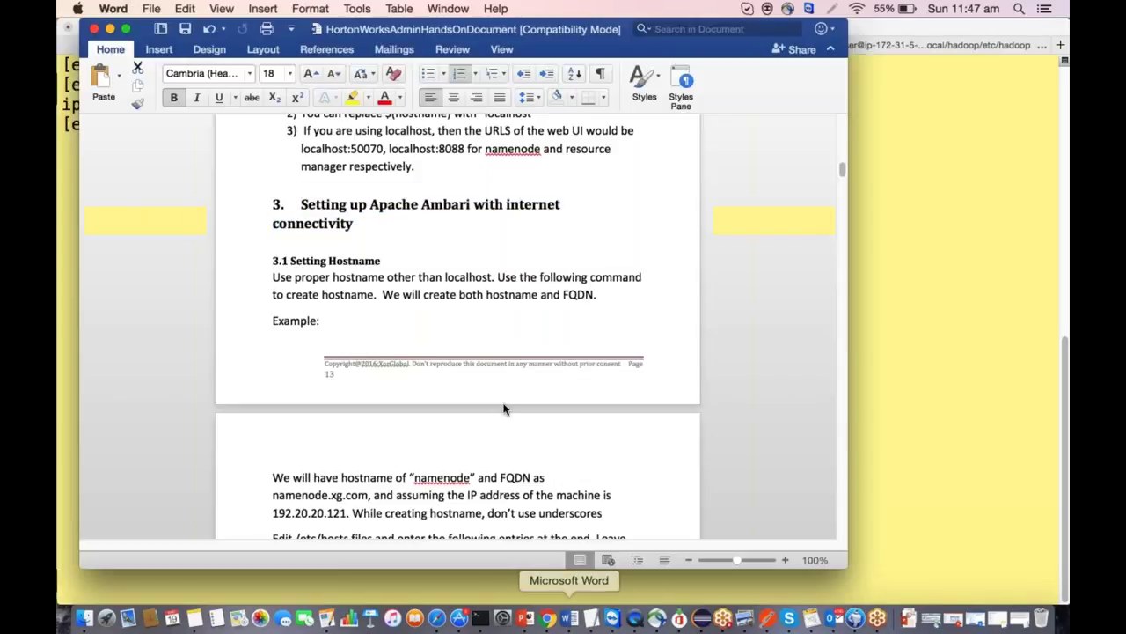
# Scroll the Word guide down to section 3.2 Installing Ambari, then minimize Word.
pyautogui.scroll(-2, 457, 326)
pyautogui.scroll(-5, 458, 326)
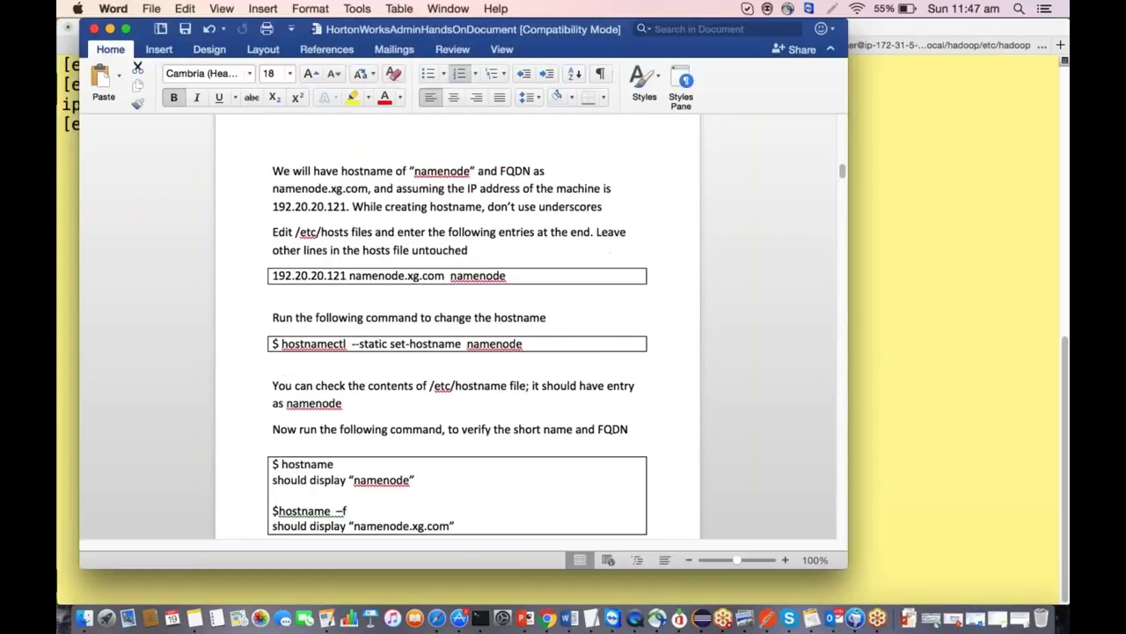
pyautogui.scroll(5, 457, 352)
pyautogui.scroll(-2, 458, 352)
pyautogui.scroll(1, 457, 332)
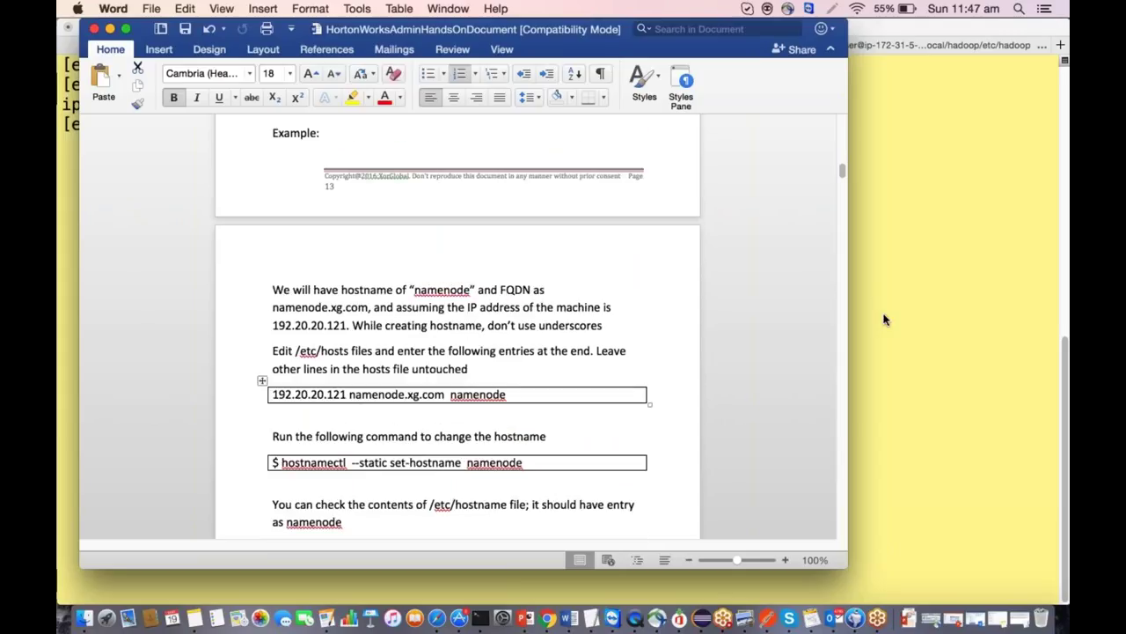
pyautogui.scroll(3, 643, 320)
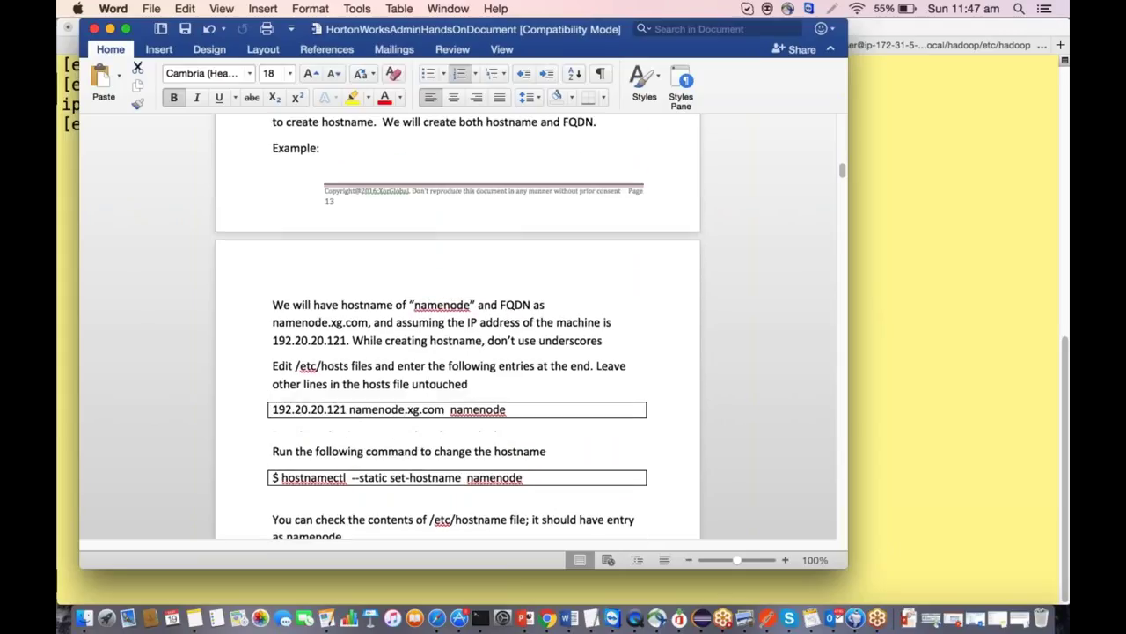
pyautogui.scroll(-3, 643, 320)
pyautogui.scroll(-5, 458, 325)
pyautogui.scroll(-4, 457, 325)
pyautogui.scroll(-8, 458, 325)
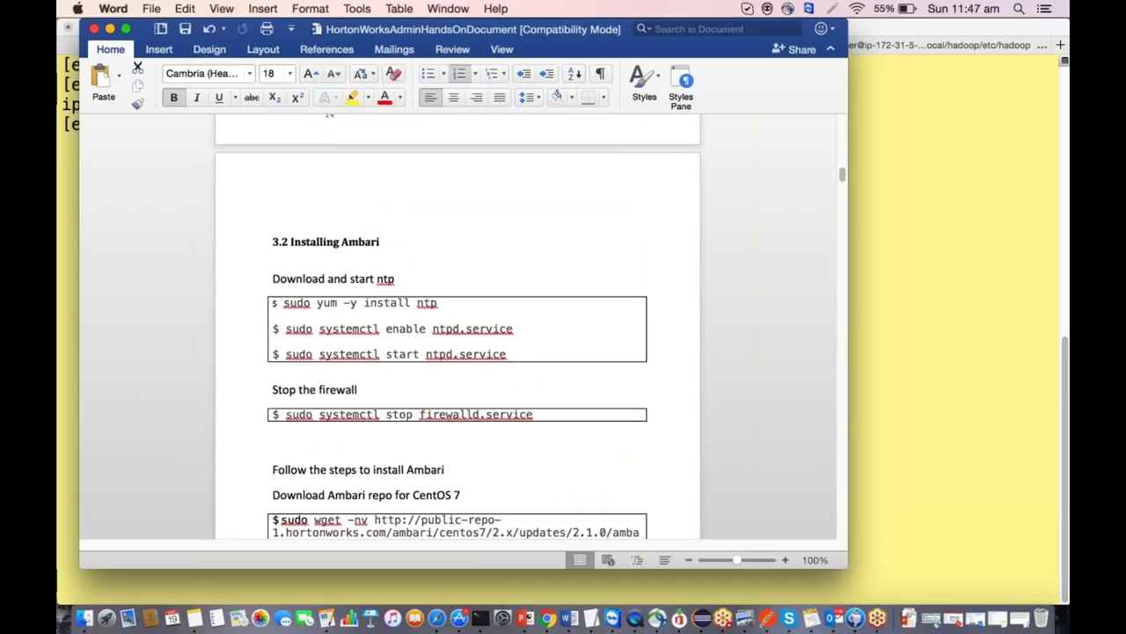
pyautogui.click(110, 29)
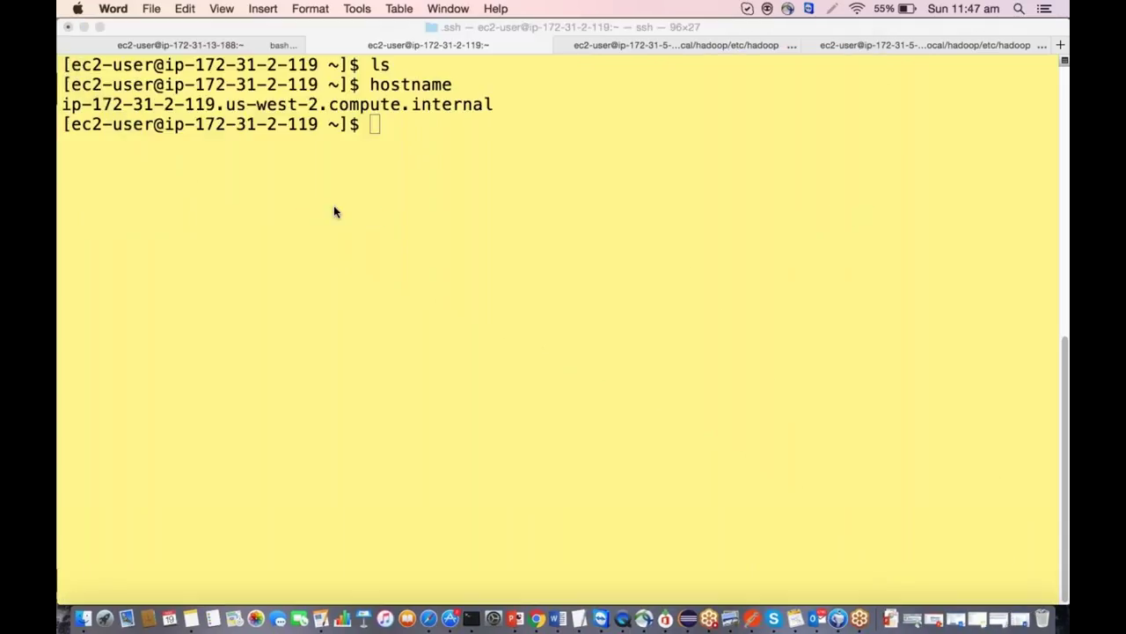
# Run 'sudo yum install wget' on the Ambari host, with the -y option removed.
pyautogui.click(333, 211)
pyautogui.press('Return')
pyautogui.press('Return')
pyautogui.press('Return')
pyautogui.write('s')
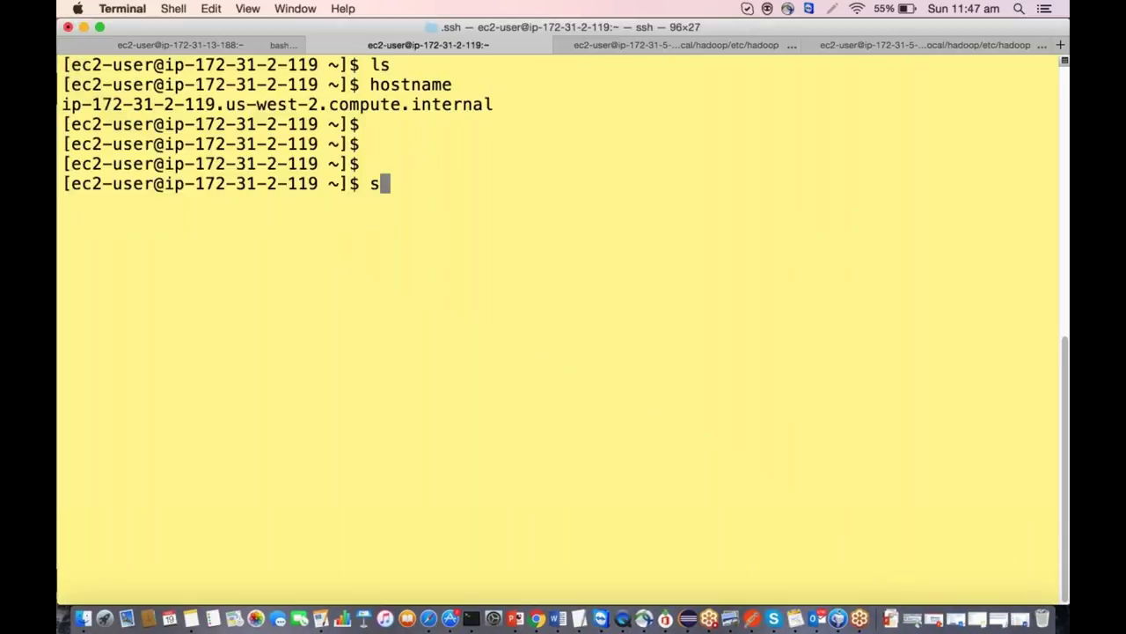
pyautogui.write('udo yum -')
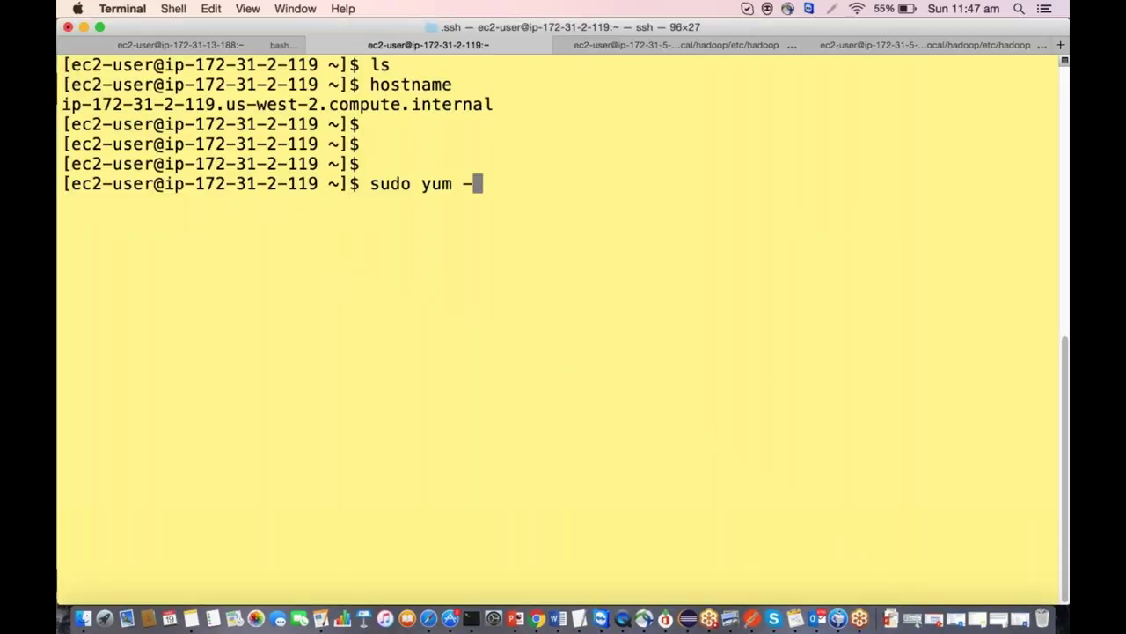
pyautogui.write('y install wget')
pyautogui.moveTo(469, 189); pyautogui.dragTo(482, 185)
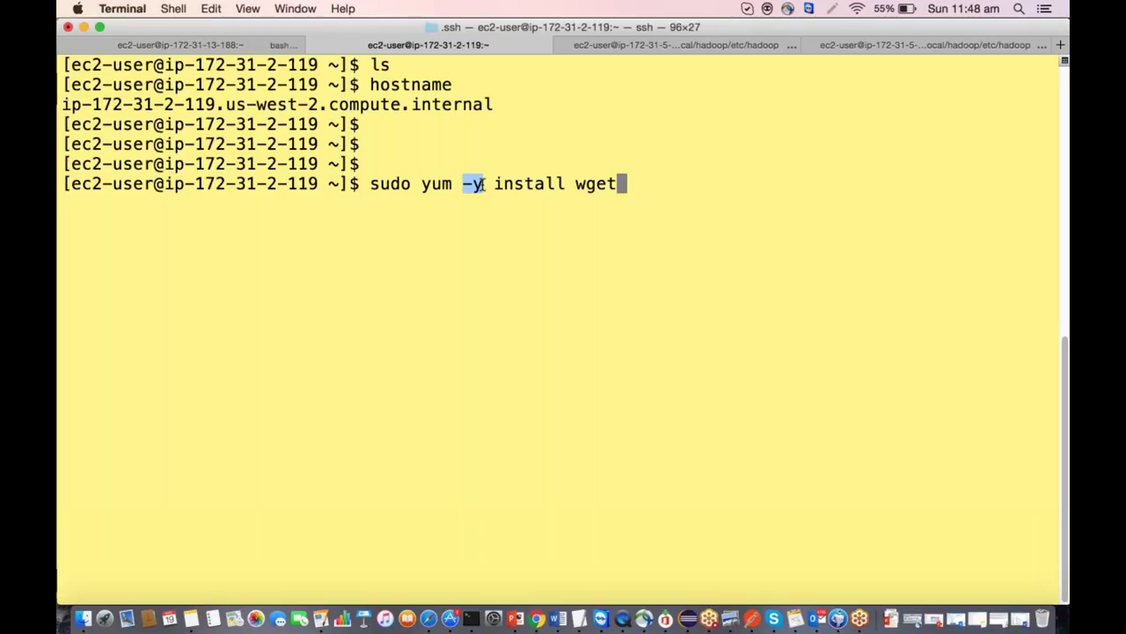
pyautogui.click(507, 174)
pyautogui.press('Left')
pyautogui.press('Left')
pyautogui.press('Left')
pyautogui.press('Left')
pyautogui.press('Left')
pyautogui.press('Left')
pyautogui.press('Left')
pyautogui.press('Left')
pyautogui.press('Left')
pyautogui.press('Left')
pyautogui.press('Left')
pyautogui.press('Left')
pyautogui.press('Left')
pyautogui.press('Left')
pyautogui.press('Right')
pyautogui.press('Right')
pyautogui.press('Right')
pyautogui.press('Right')
pyautogui.press('Right')
pyautogui.press('Right')
pyautogui.press('Right')
pyautogui.press('Right')
pyautogui.press('Right')
pyautogui.press('Right')
pyautogui.press('Right')
pyautogui.press('Right')
pyautogui.press('Right')
pyautogui.press('Right')
pyautogui.press('Left')
pyautogui.press('Left')
pyautogui.press('Left')
pyautogui.press('Left')
pyautogui.press('Left')
pyautogui.press('Left')
pyautogui.press('Left')
pyautogui.press('Left')
pyautogui.press('Left')
pyautogui.press('Left')
pyautogui.press('Left')
pyautogui.press('Left')
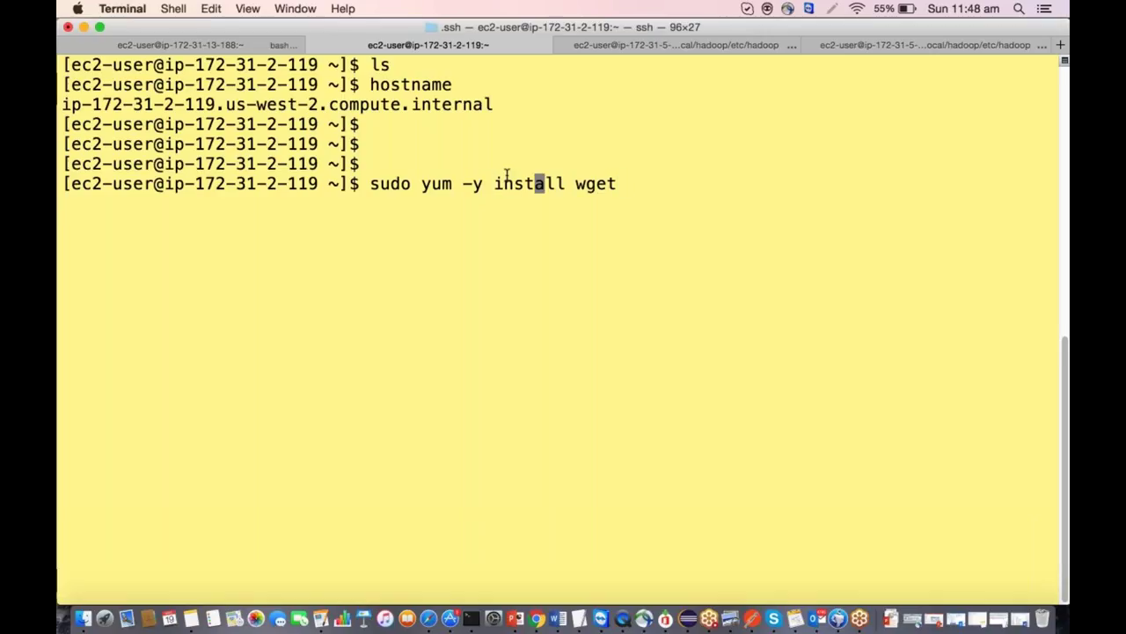
pyautogui.press('BackSpace')
pyautogui.press('BackSpace')
pyautogui.press('BackSpace')
pyautogui.press('Return')
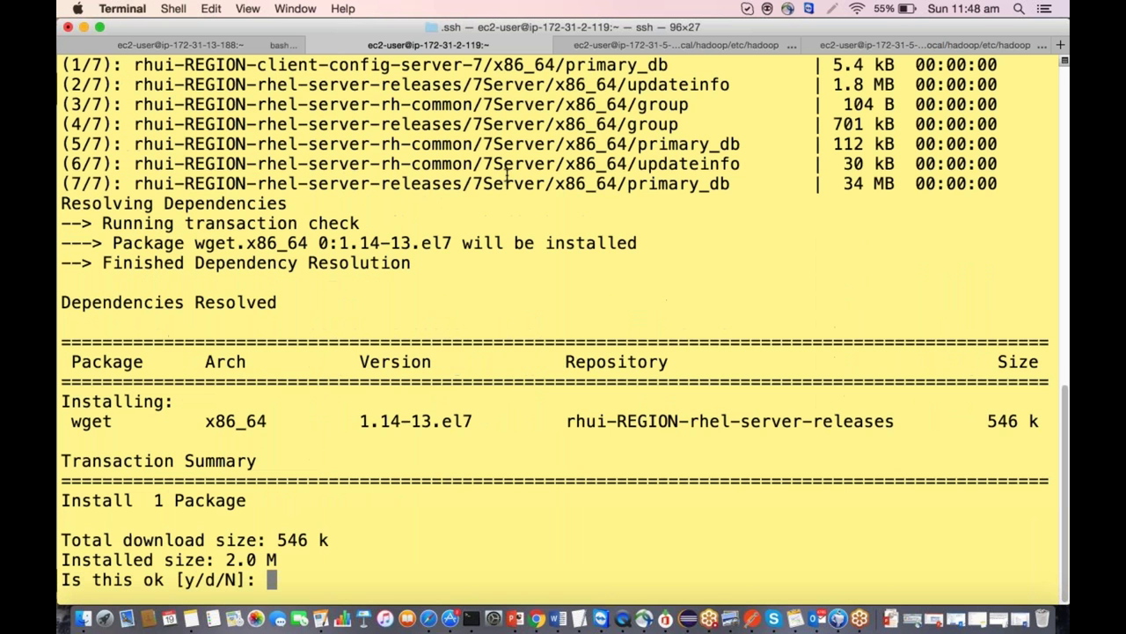
# Confirm the wget 1.14-13.el7 install with y, then clear the screen.
pyautogui.write('y')
pyautogui.press('Return')
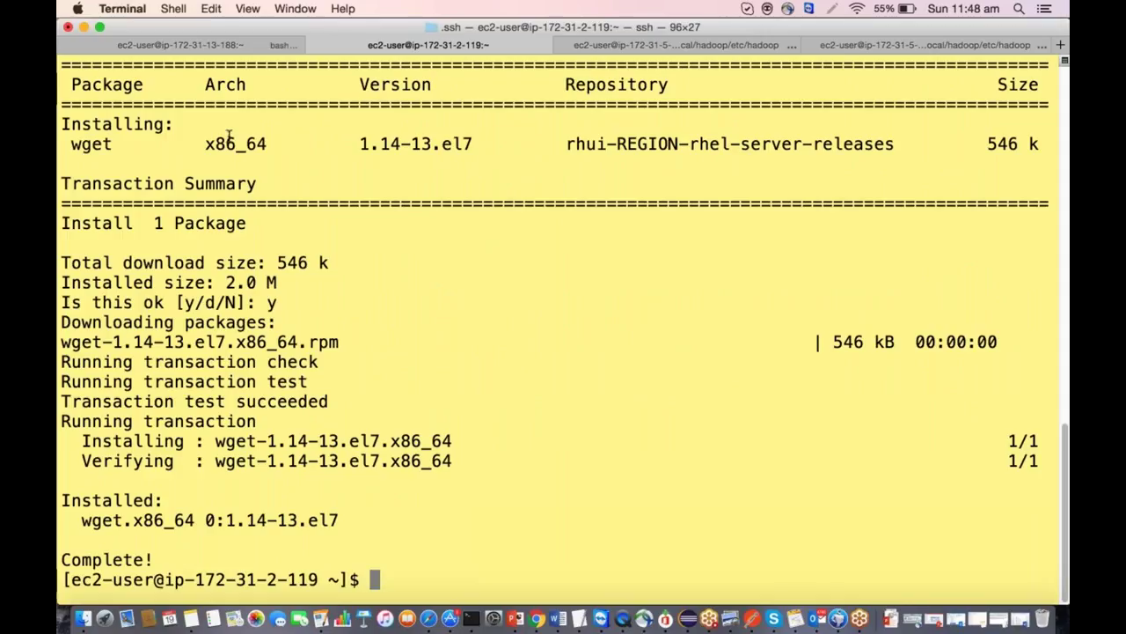
pyautogui.moveTo(282, 303); pyautogui.dragTo(58, 302)
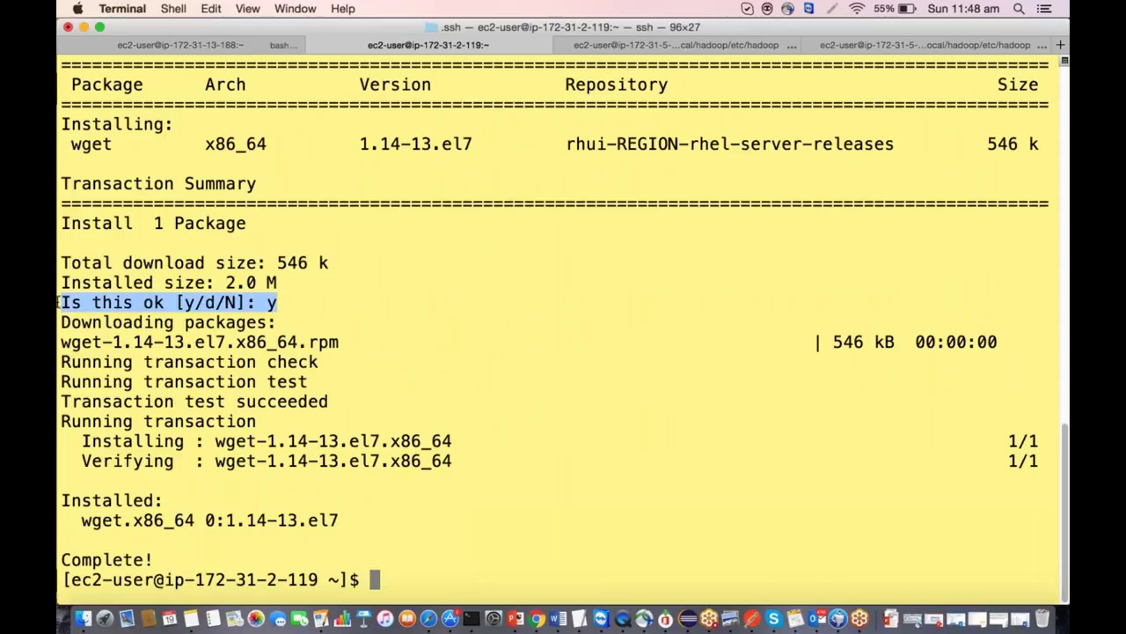
pyautogui.click(476, 555)
pyautogui.write('clear')
pyautogui.press('Return')
pyautogui.press('Return')
pyautogui.press('Return')
pyautogui.press('Return')
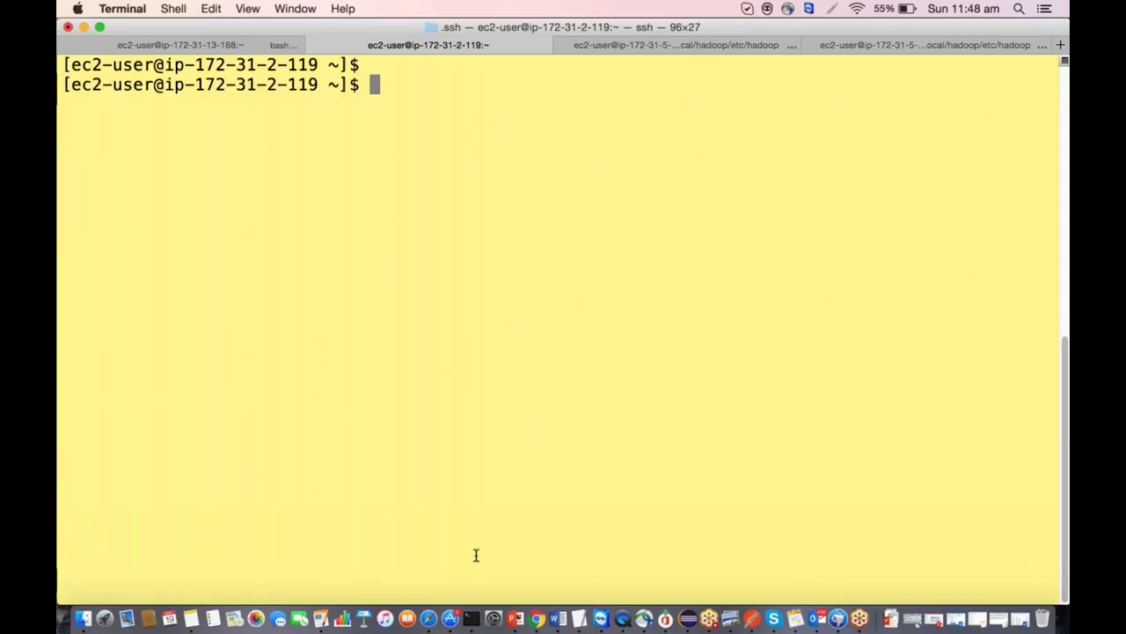
# Install ntp with sudo yum -y install ntp and clear the terminal.
pyautogui.write('sudo yum ')
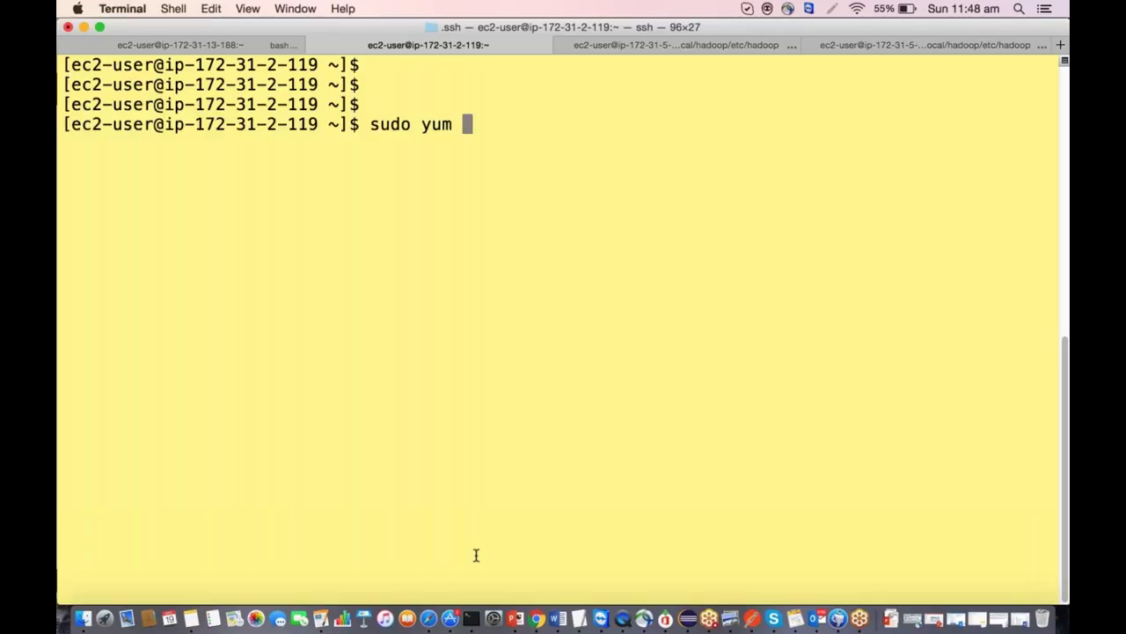
pyautogui.write('-y instal')
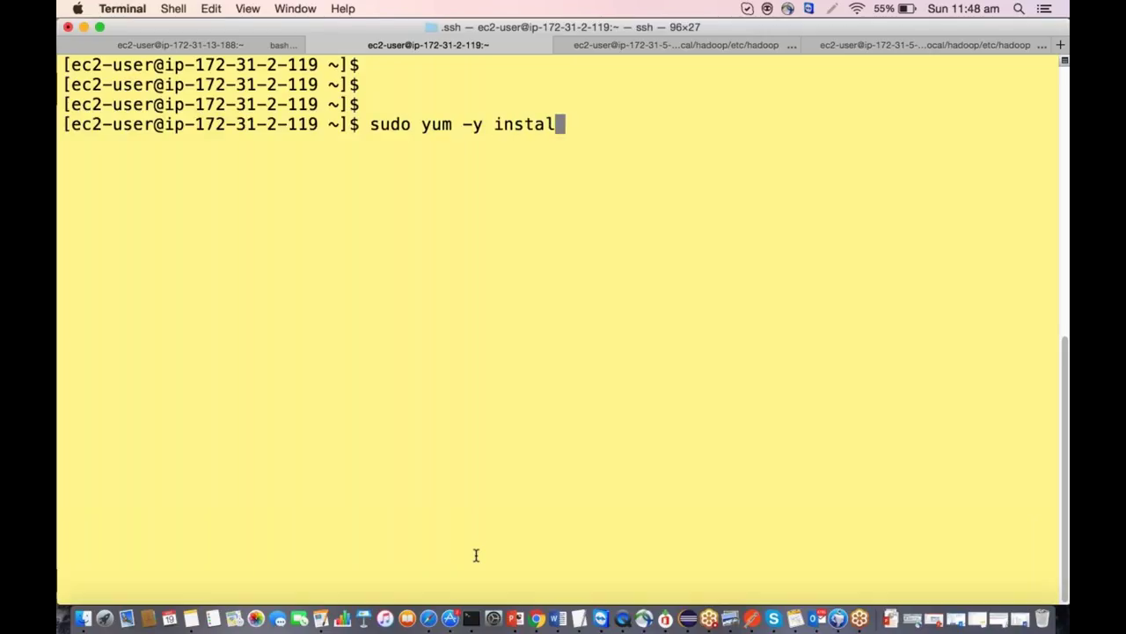
pyautogui.write('l ntp')
pyautogui.press('Return')
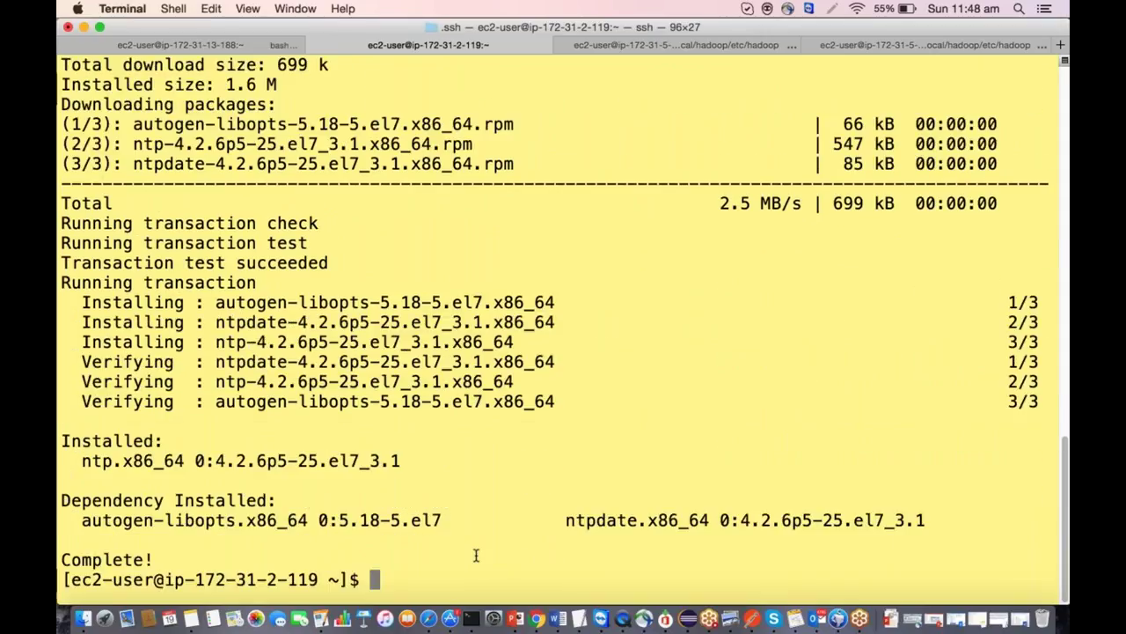
pyautogui.write('clear')
pyautogui.press('Return')
# Enable ntpd by running the systemctl enable ntpd.service command copied from the Word document.
pyautogui.press('super+Tab')
pyautogui.press('Tab')
pyautogui.press('Tab')
pyautogui.hotkey('shift', 'Tab')
pyautogui.hotkey('shift', 'Tab')
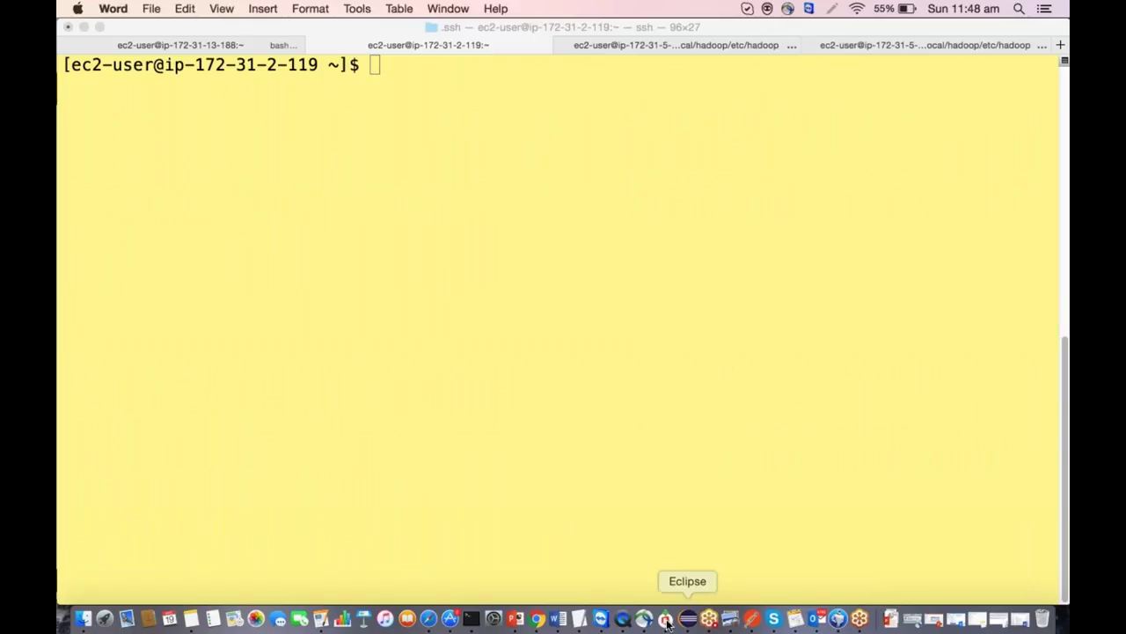
pyautogui.click(554, 621)
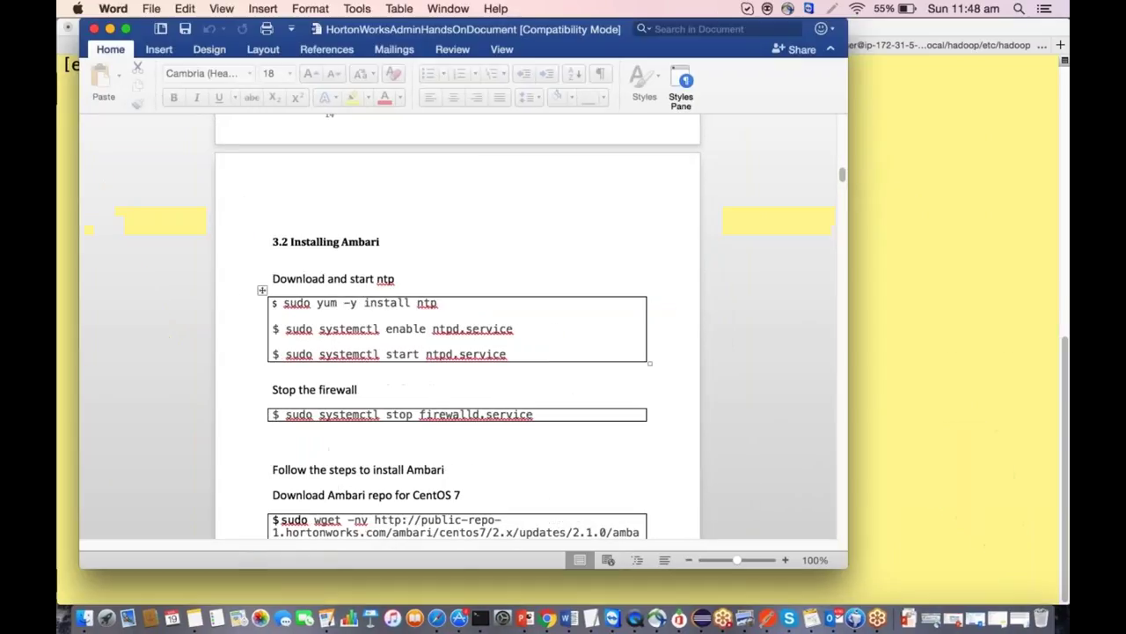
pyautogui.scroll(-2, 510, 356)
pyautogui.scroll(2, 458, 352)
pyautogui.moveTo(285, 323); pyautogui.dragTo(514, 323)
pyautogui.press('super+c')
pyautogui.press('super+Tab')
pyautogui.press('Return')
pyautogui.press('super+v')
pyautogui.press('Return')
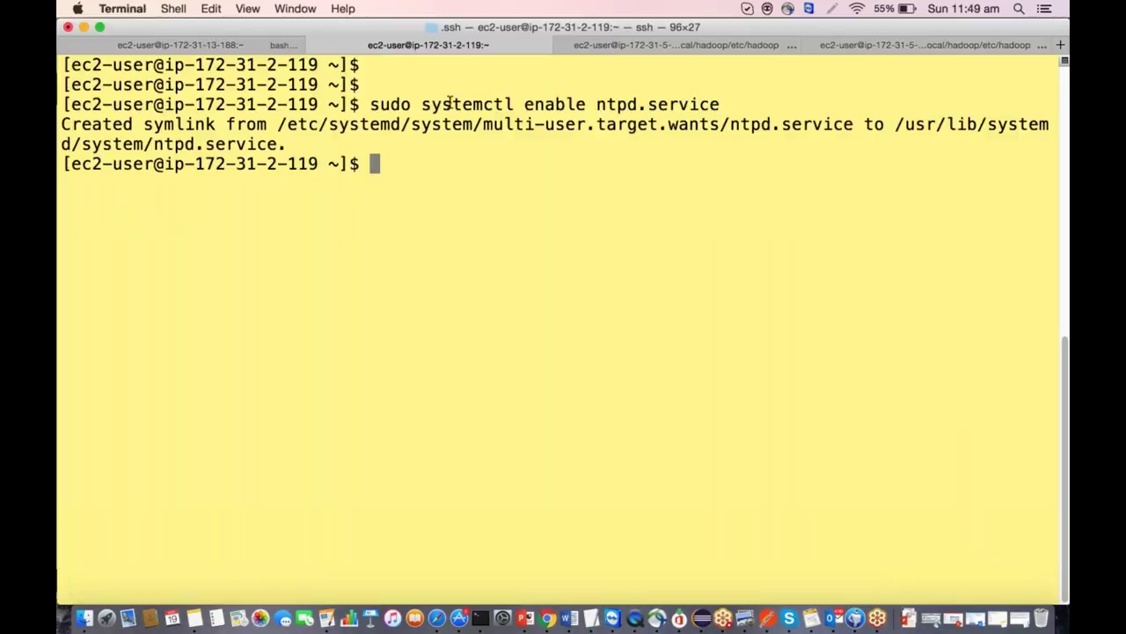
pyautogui.moveTo(369, 104); pyautogui.dragTo(744, 104)
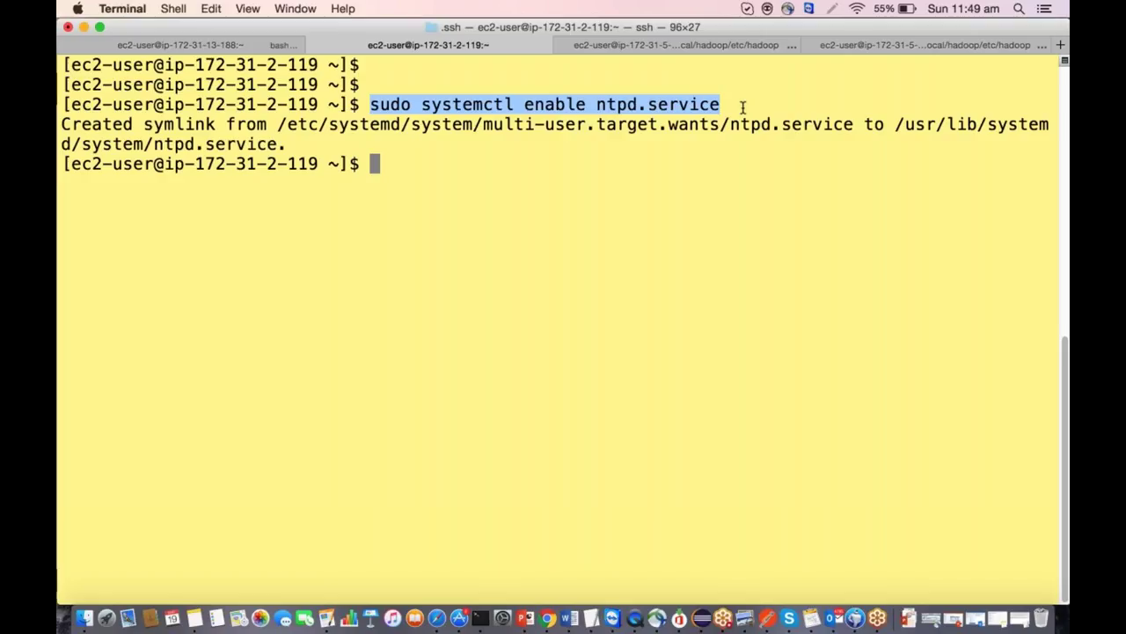
# Start ntpd by running the systemctl start ntpd.service command copied from Word.
pyautogui.press('super+Tab')
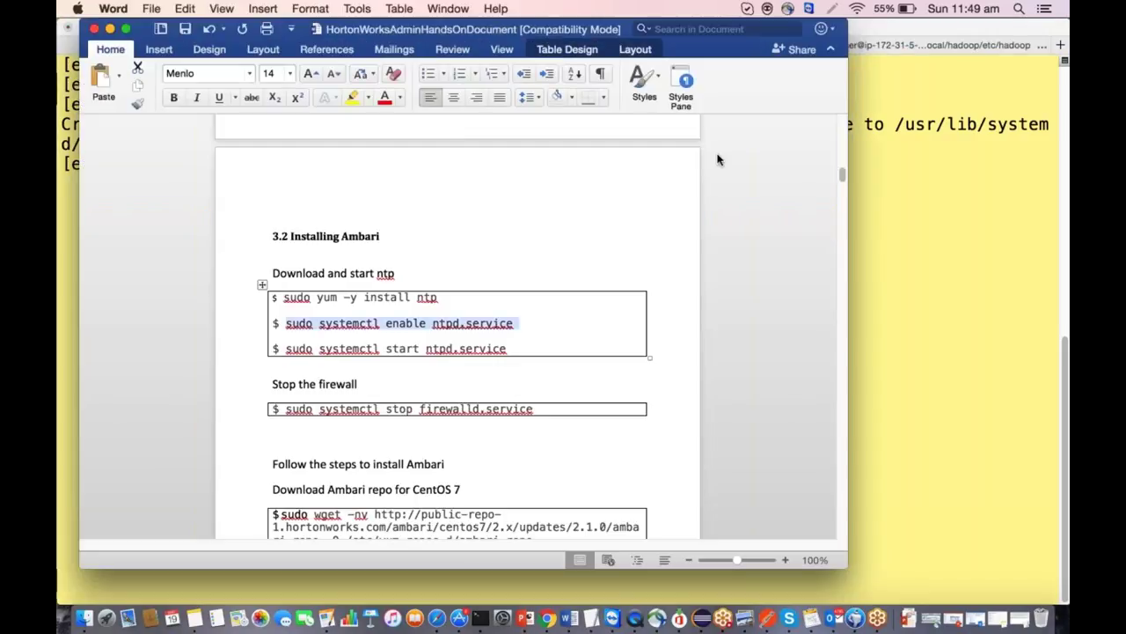
pyautogui.moveTo(508, 349); pyautogui.dragTo(285, 349)
pyautogui.press('super+c')
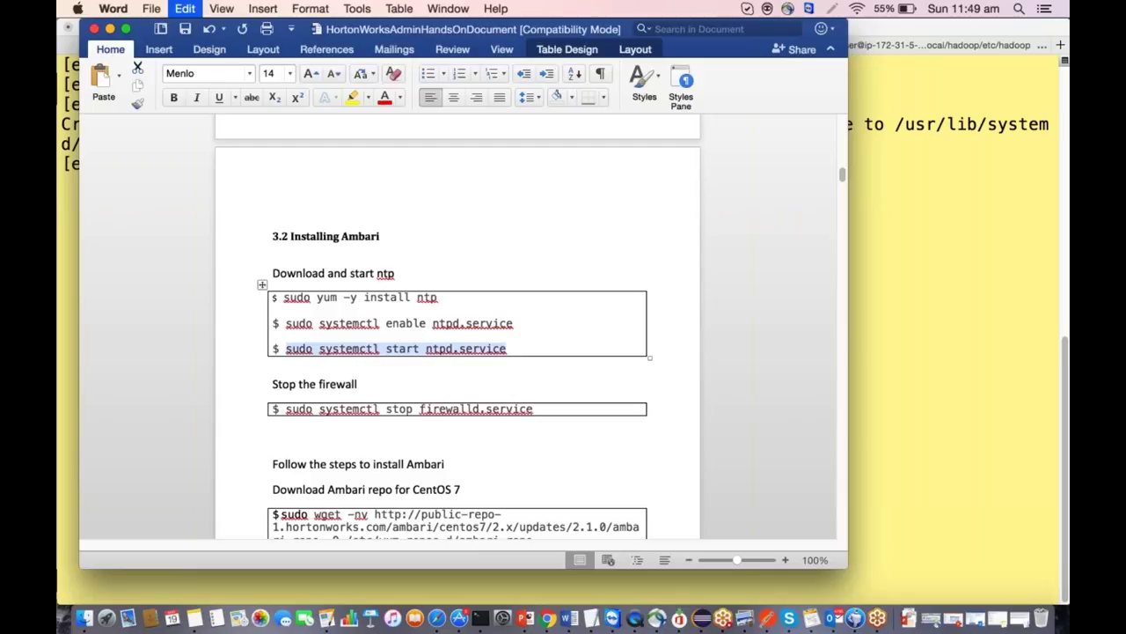
pyautogui.press('super+Tab')
pyautogui.press('Return')
pyautogui.press('Return')
pyautogui.press('Return')
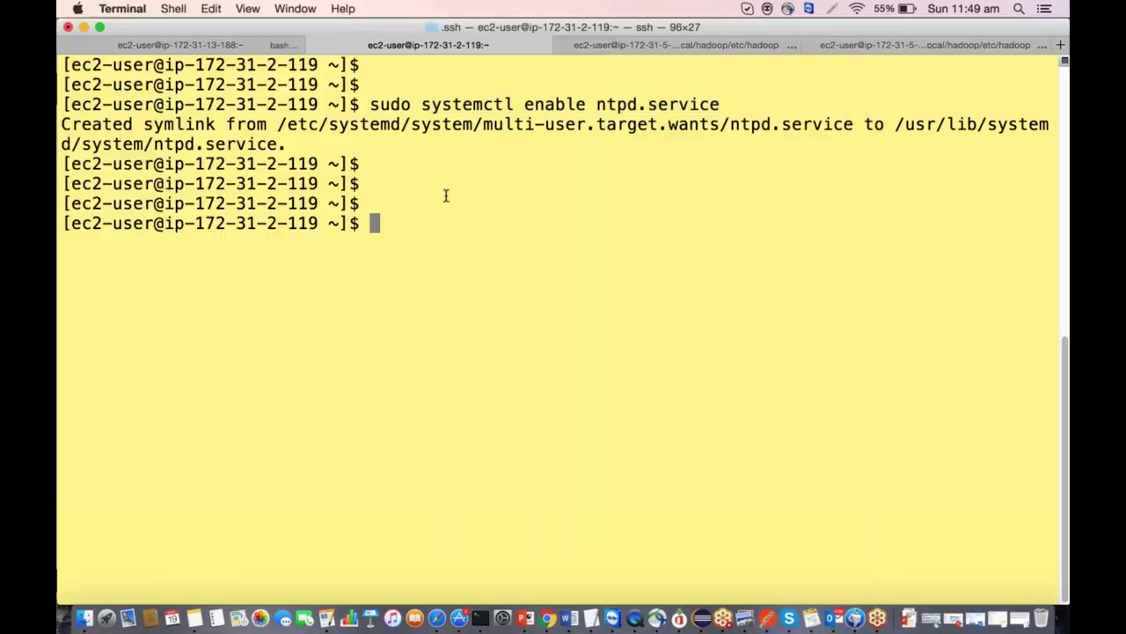
pyautogui.press('super+v')
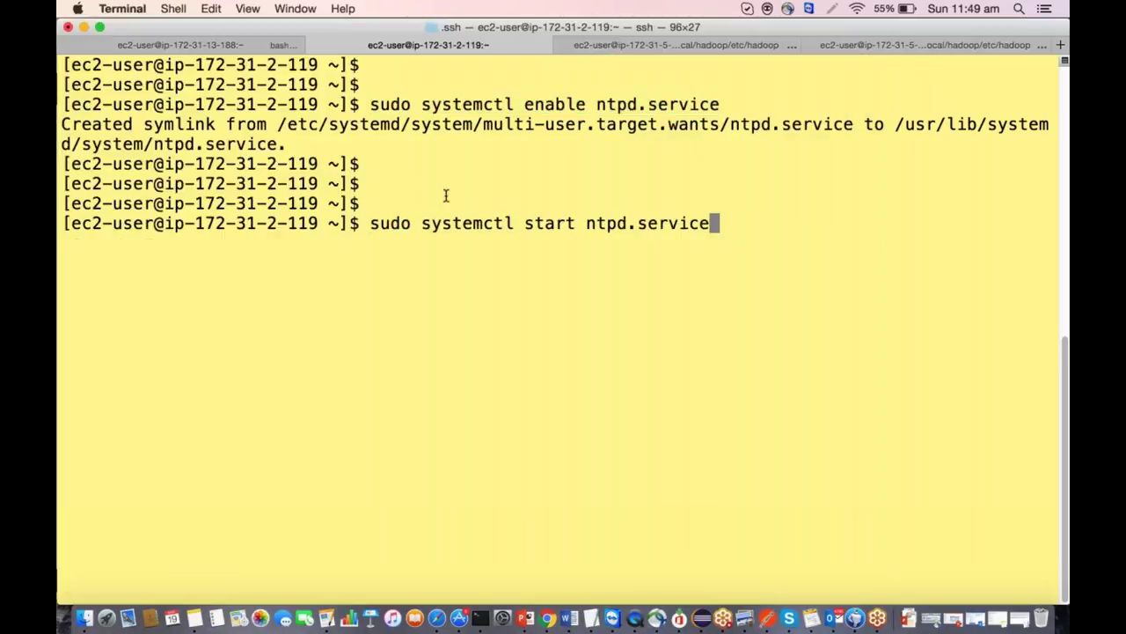
pyautogui.press('Return')
pyautogui.press('Return')
pyautogui.press('Return')
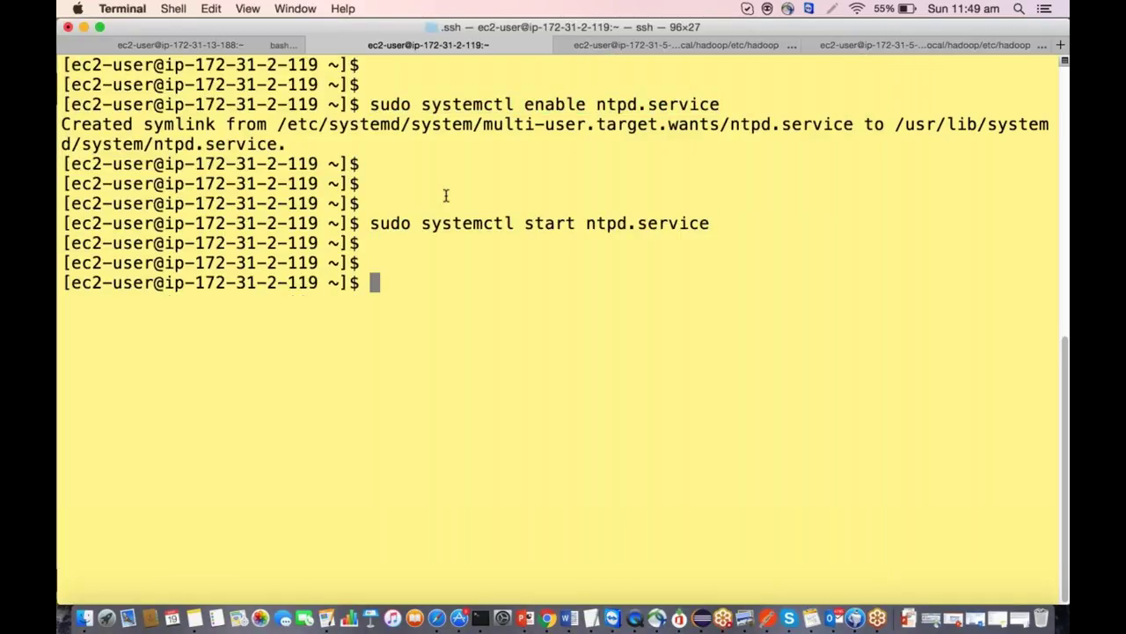
# Confirm with systemctl status ntpd.service that ntpd is active (running), then clear the terminal.
pyautogui.press('super+v')
pyautogui.press('Left')
pyautogui.press('Left')
pyautogui.press('Left')
pyautogui.press('Left')
pyautogui.press('Left')
pyautogui.press('Left')
pyautogui.press('Left')
pyautogui.press('Left')
pyautogui.press('Left')
pyautogui.press('Left')
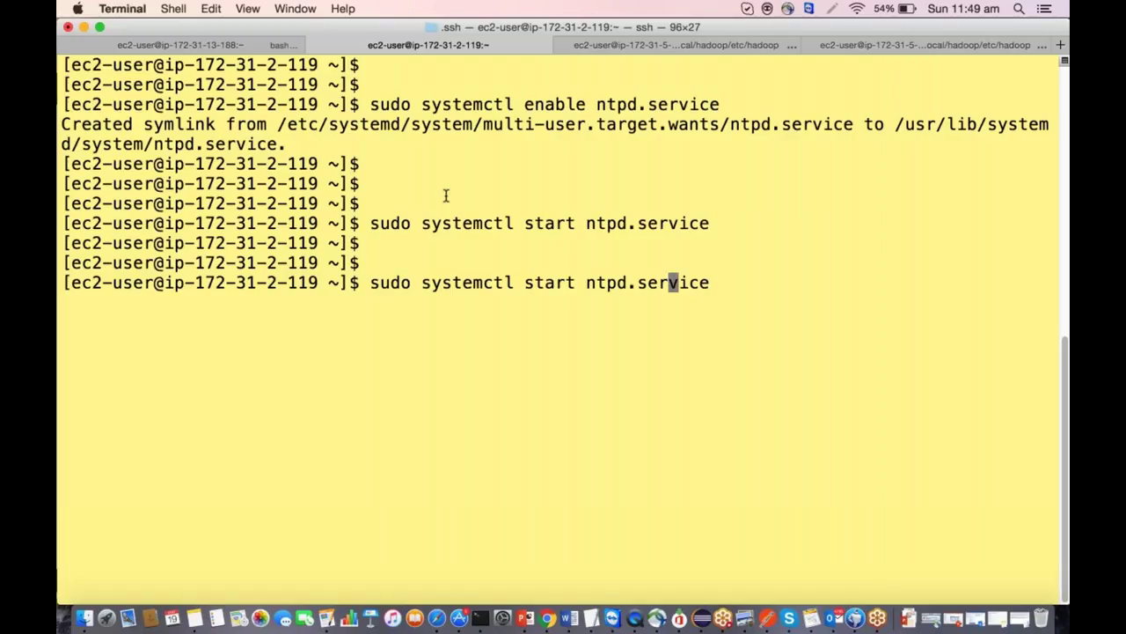
pyautogui.press('Left')
pyautogui.press('Left')
pyautogui.press('Left')
pyautogui.press('BackSpace')
pyautogui.press('BackSpace')
pyautogui.press('BackSpace')
pyautogui.write('atus')
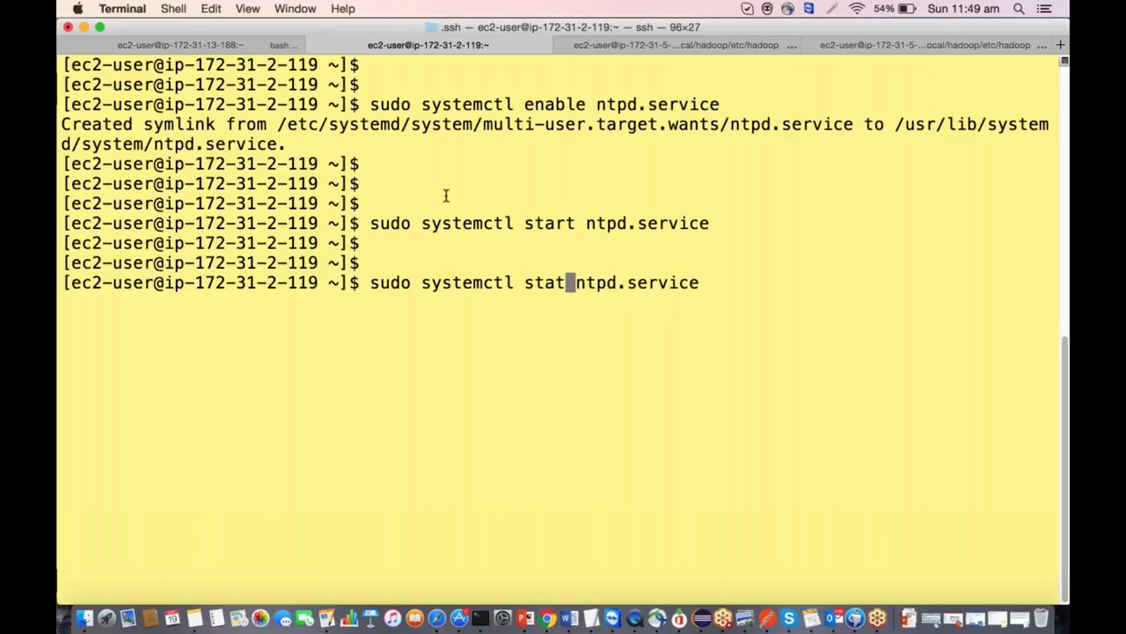
pyautogui.press('Return')
pyautogui.moveTo(163, 244); pyautogui.dragTo(368, 245)
pyautogui.click(546, 447)
pyautogui.write('clear')
pyautogui.press('Return')
pyautogui.press('super+Tab')
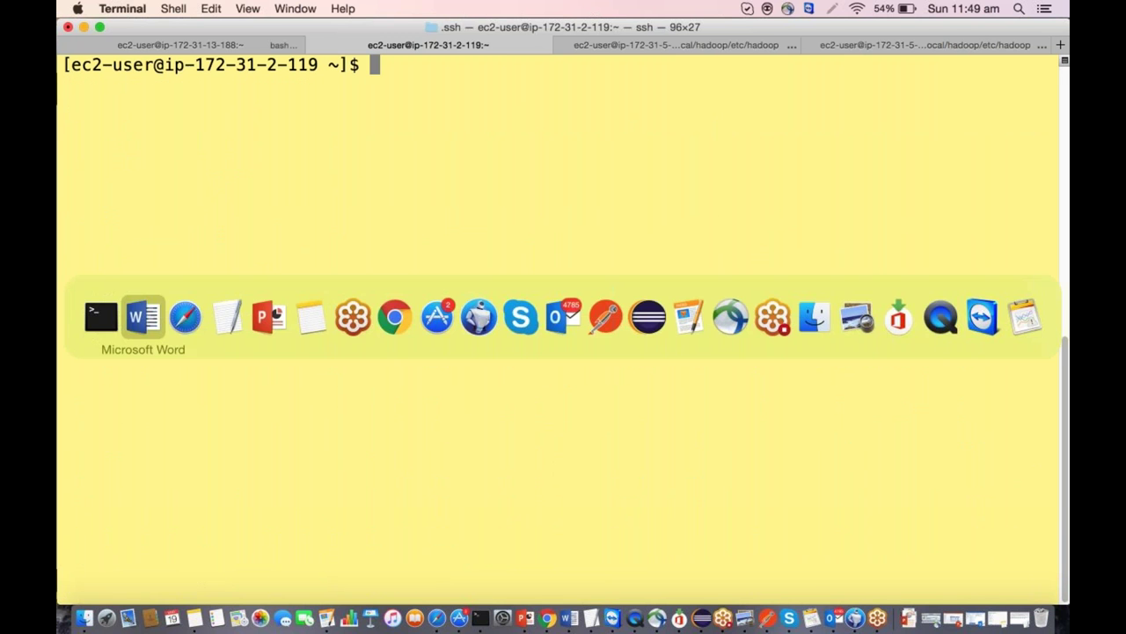
# Download ambari.repo into /etc/yum.repos.d using the wget command copied from Word.
pyautogui.scroll(-5, 323, 345)
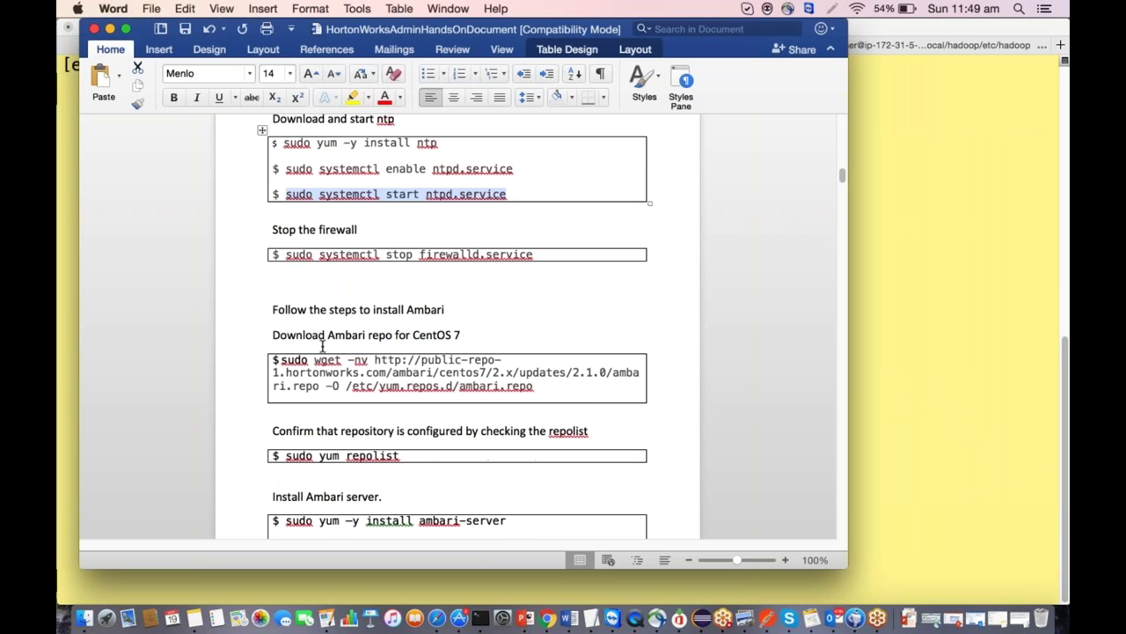
pyautogui.moveTo(281, 360); pyautogui.dragTo(572, 387)
pyautogui.press('super+c')
pyautogui.press('super+Tab')
pyautogui.press('Return')
pyautogui.press('Return')
pyautogui.press('super+v')
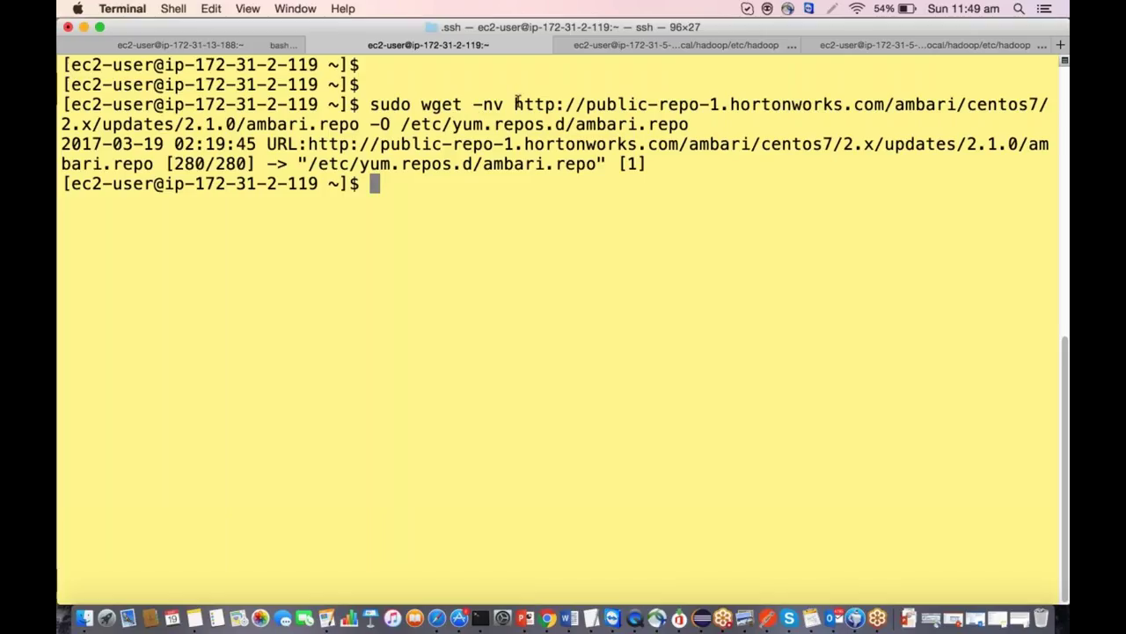
pyautogui.moveTo(517, 103); pyautogui.dragTo(359, 125)
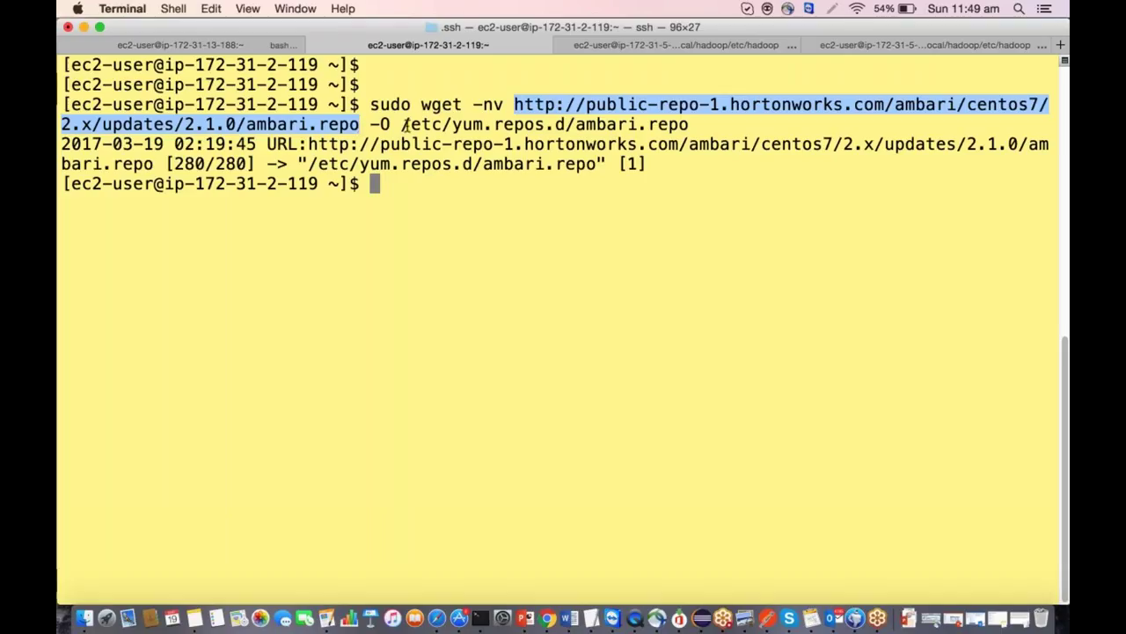
pyautogui.moveTo(403, 125); pyautogui.dragTo(565, 125)
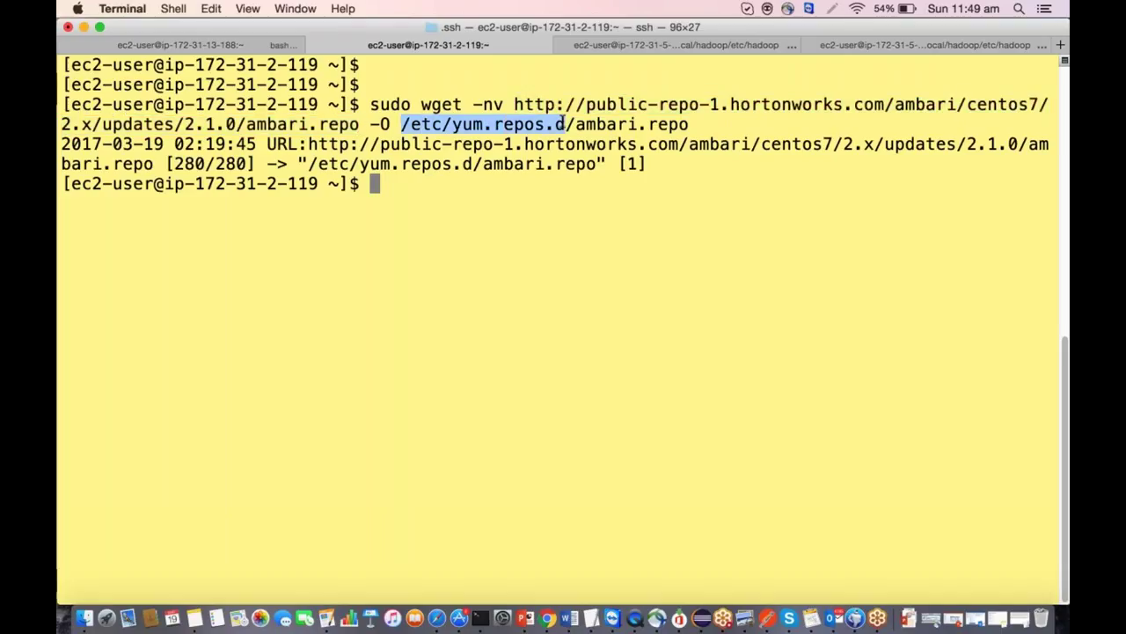
pyautogui.click(387, 191)
# Change into /etc/yum.repos.d and list its files, confirming ambari.repo is there.
pyautogui.press('Return')
pyautogui.press('Return')
pyautogui.press('Return')
pyautogui.write('cd et')
pyautogui.press('BackSpace')
pyautogui.press('BackSpace')
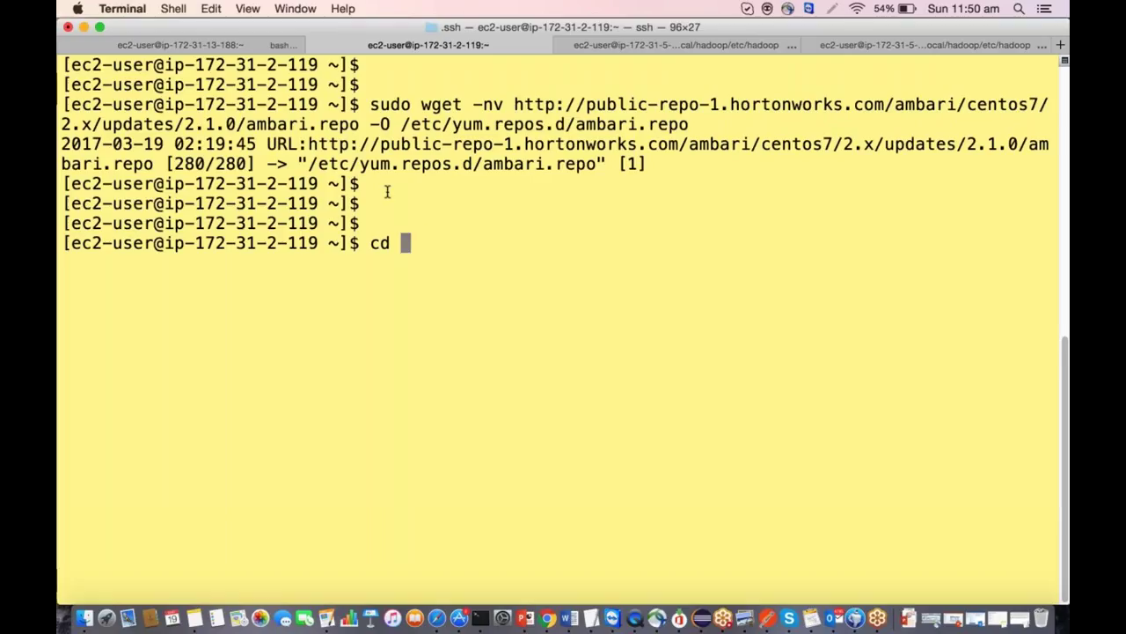
pyautogui.write('/etc/yumre')
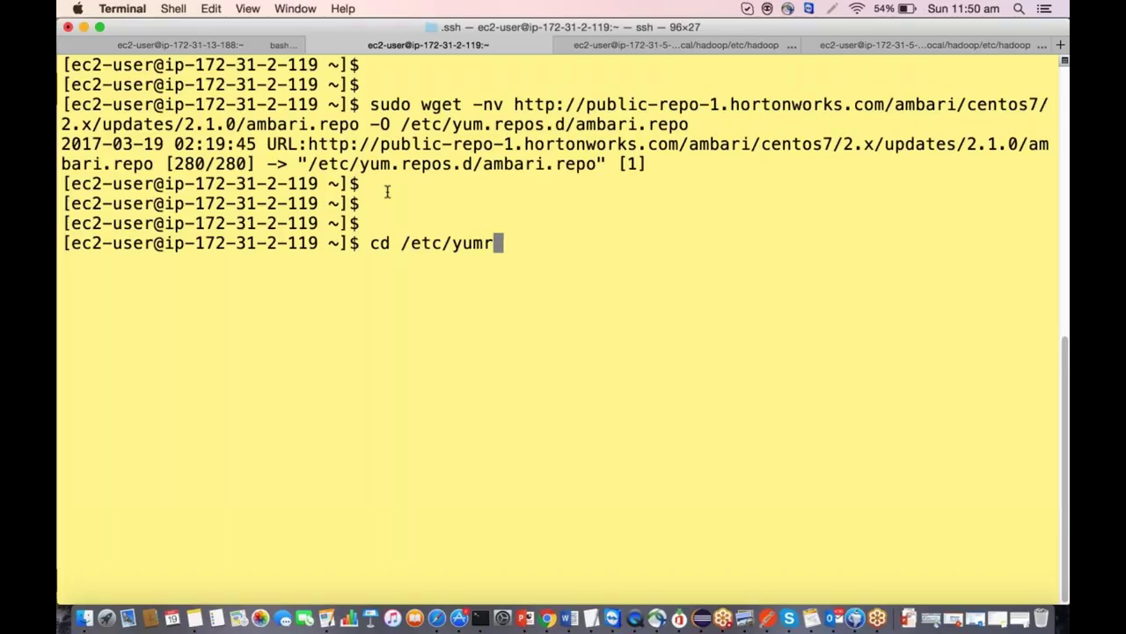
pyautogui.press('BackSpace')
pyautogui.press('BackSpace')
pyautogui.write('.repos.d/')
pyautogui.press('Return')
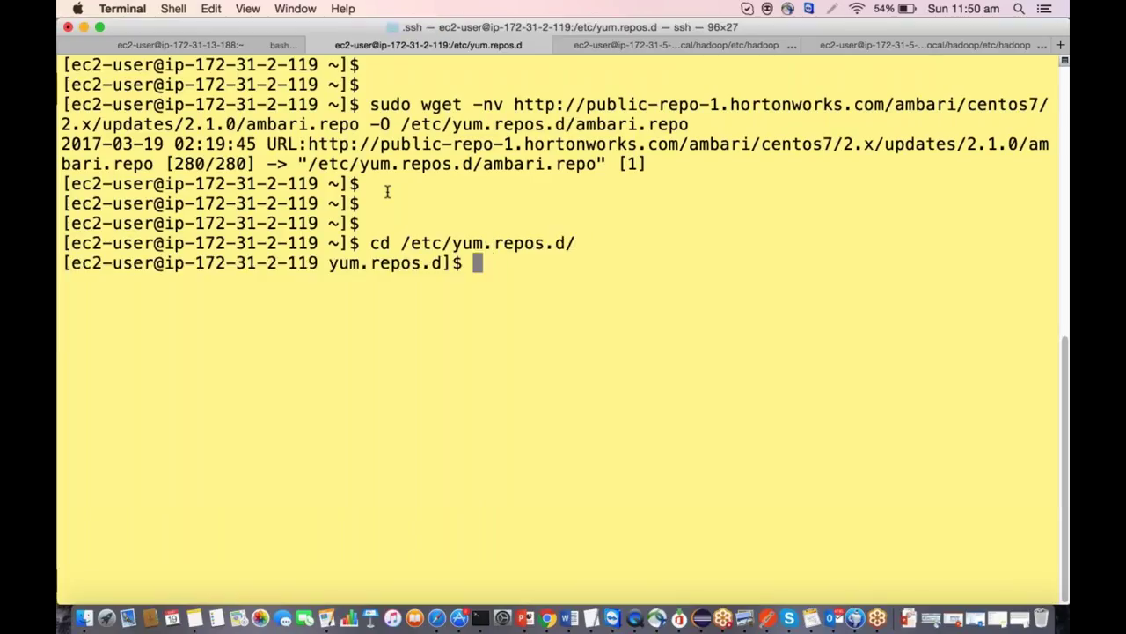
pyautogui.press('Return')
pyautogui.press('Return')
pyautogui.press('Return')
pyautogui.write('ls')
pyautogui.press('Return')
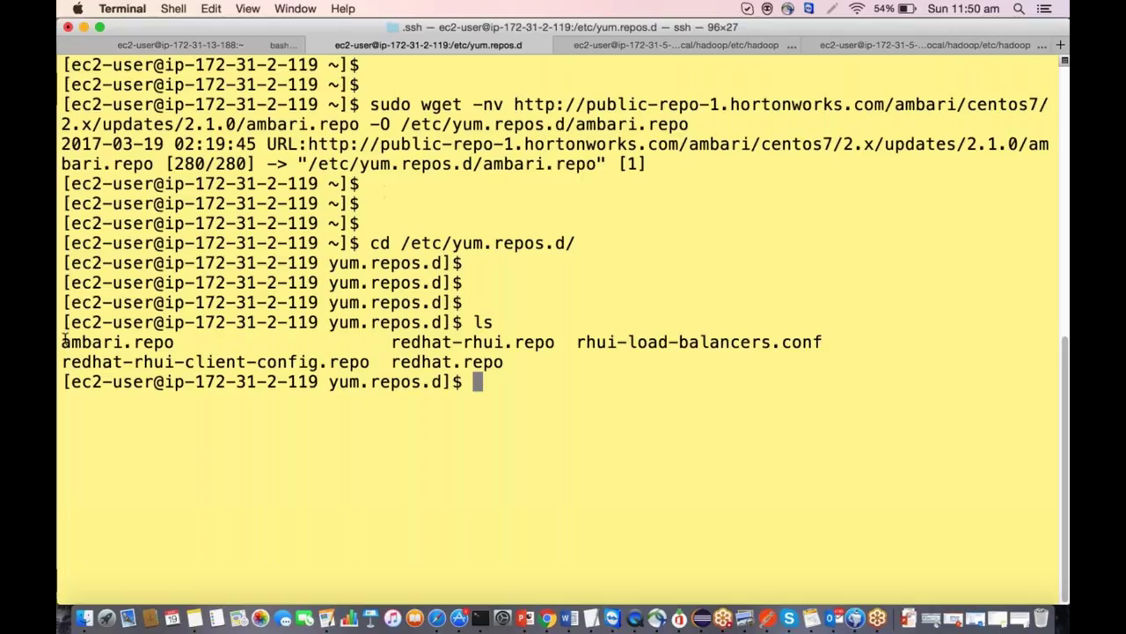
# Start a new yum -y install command at the prompt.
pyautogui.press('Return')
pyautogui.press('Return')
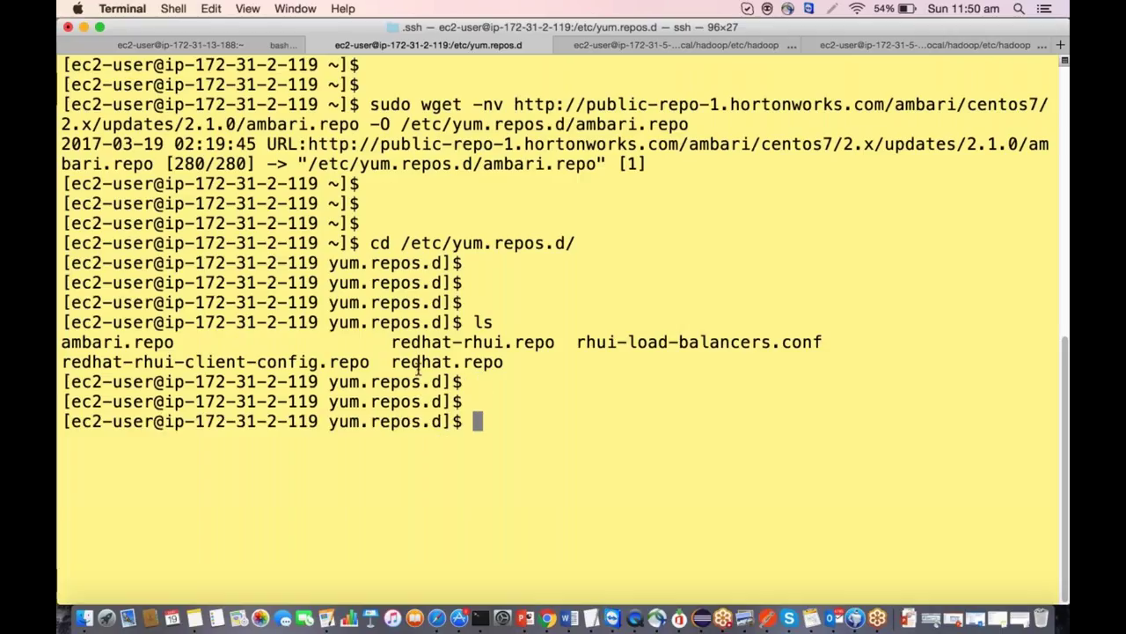
pyautogui.press('Up')
pyautogui.press('Up')
pyautogui.press('Up')
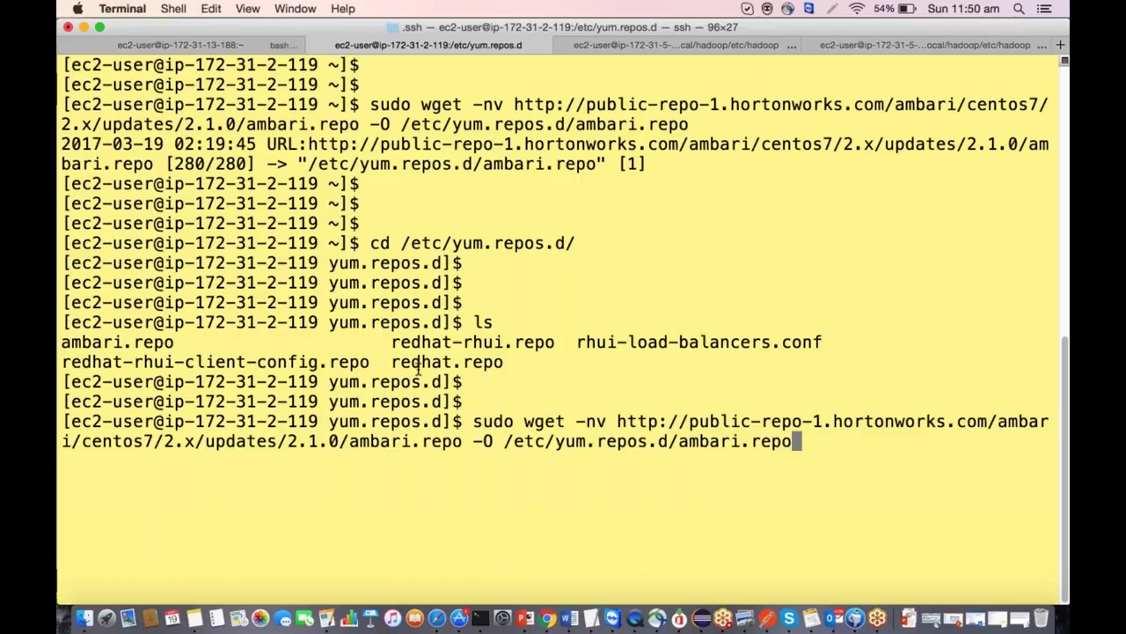
pyautogui.press('Down')
pyautogui.press('BackSpace')
pyautogui.press('BackSpace')
pyautogui.press('BackSpace')
pyautogui.press('BackSpace')
pyautogui.press('BackSpace')
pyautogui.press('BackSpace')
pyautogui.press('BackSpace')
pyautogui.press('BackSpace')
pyautogui.press('BackSpace')
pyautogui.press('BackSpace')
pyautogui.press('BackSpace')
pyautogui.press('BackSpace')
pyautogui.press('BackSpace')
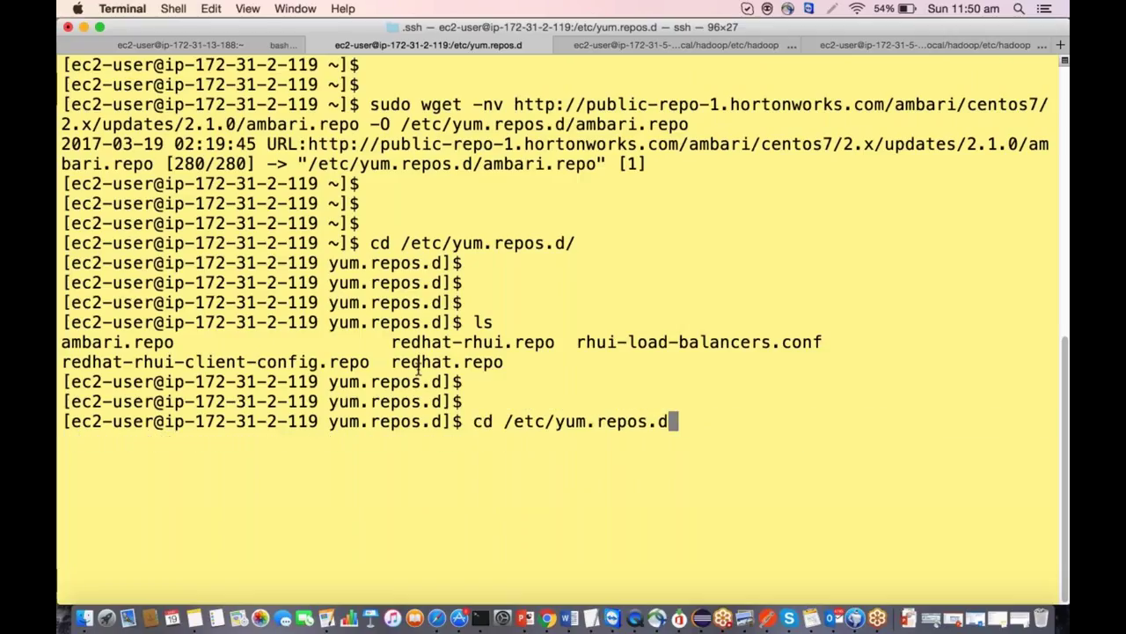
pyautogui.press('BackSpace')
pyautogui.press('BackSpace')
pyautogui.press('BackSpace')
pyautogui.press('BackSpace')
pyautogui.press('BackSpace')
pyautogui.press('BackSpace')
pyautogui.press('BackSpace')
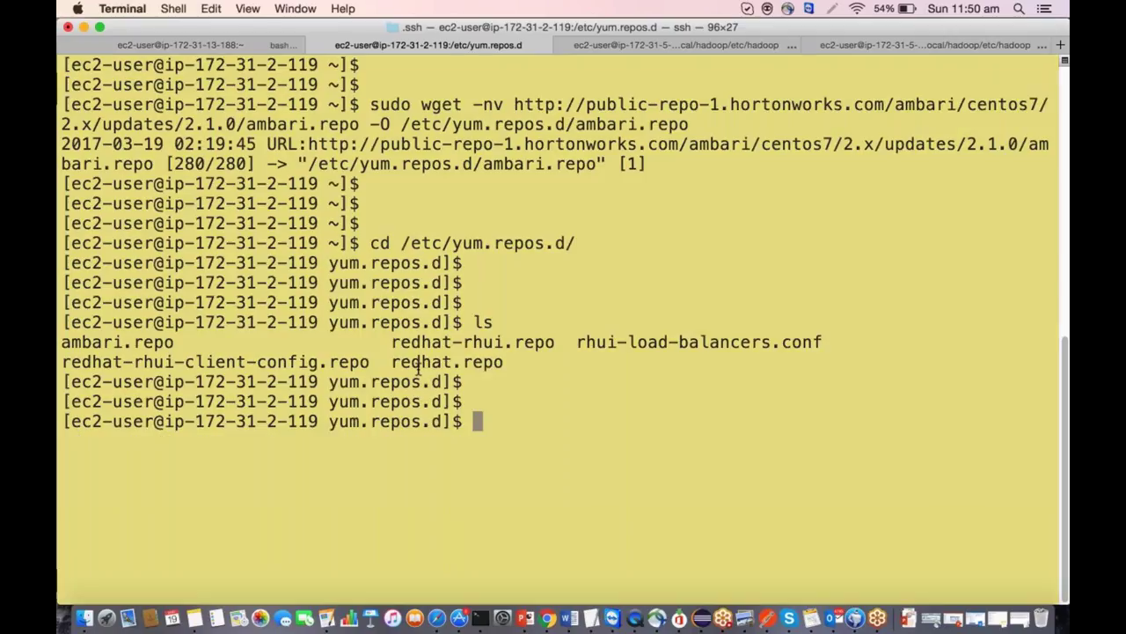
pyautogui.write('yum ')
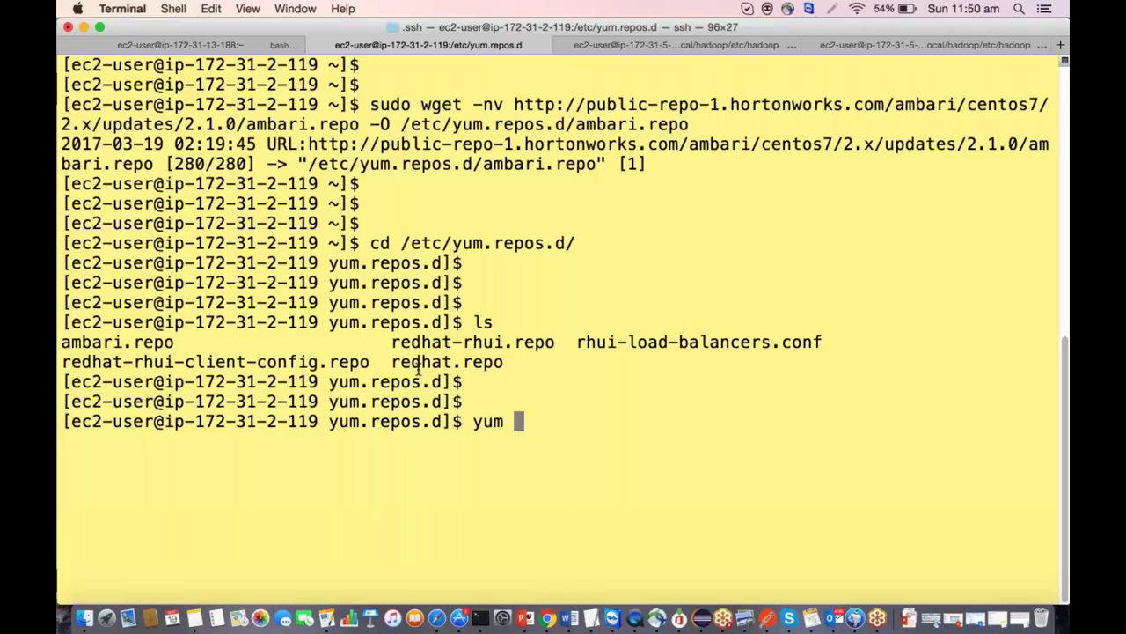
pyautogui.write('-y install')
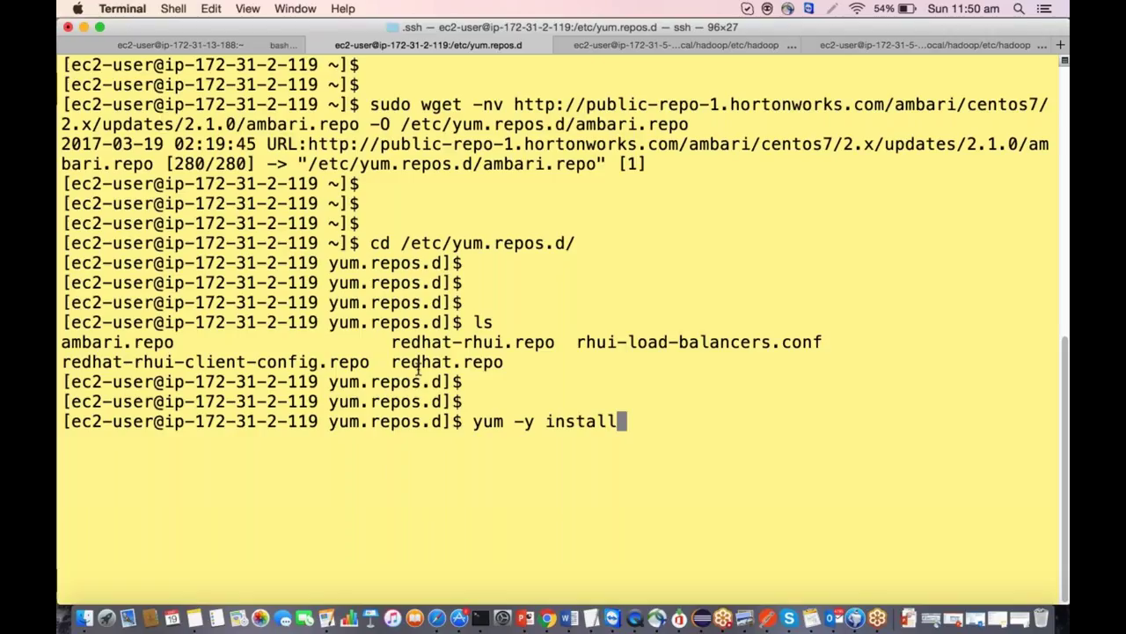
pyautogui.press('BackSpace')
pyautogui.press('BackSpace')
pyautogui.press('BackSpace')
pyautogui.press('BackSpace')
pyautogui.press('BackSpace')
pyautogui.press('BackSpace')
pyautogui.press('BackSpace')
pyautogui.press('BackSpace')
pyautogui.press('BackSpace')
pyautogui.press('BackSpace')
pyautogui.press('BackSpace')
pyautogui.press('BackSpace')
pyautogui.press('BackSpace')
pyautogui.press('BackSpace')
pyautogui.press('Return')
pyautogui.press('Return')
pyautogui.press('Return')
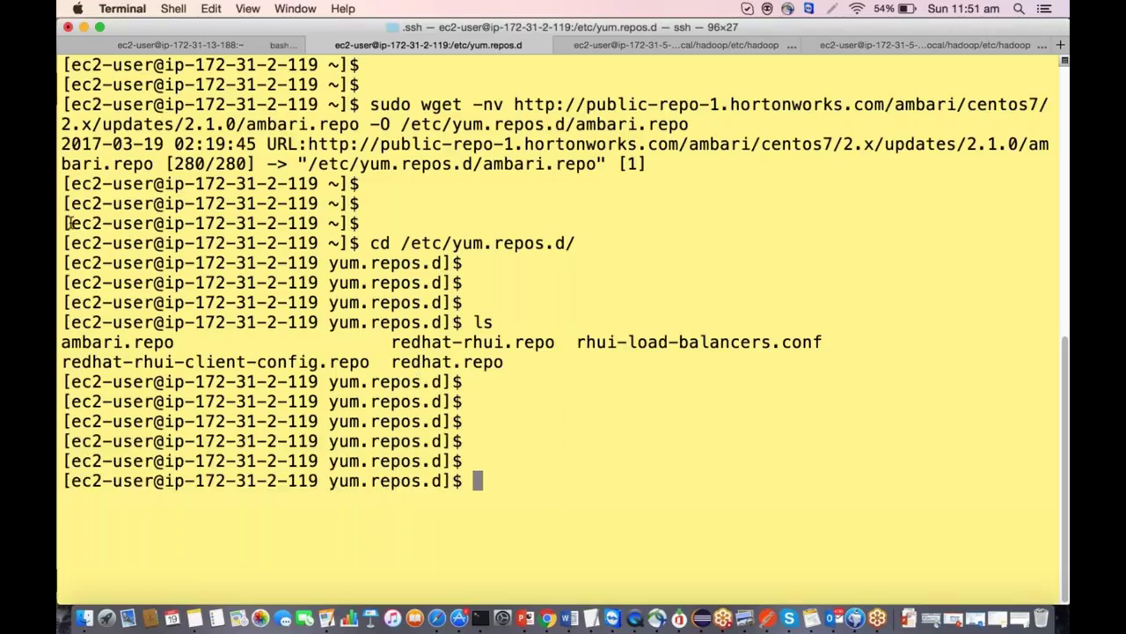
pyautogui.moveTo(382, 362); pyautogui.dragTo(510, 361)
pyautogui.press('super+c')
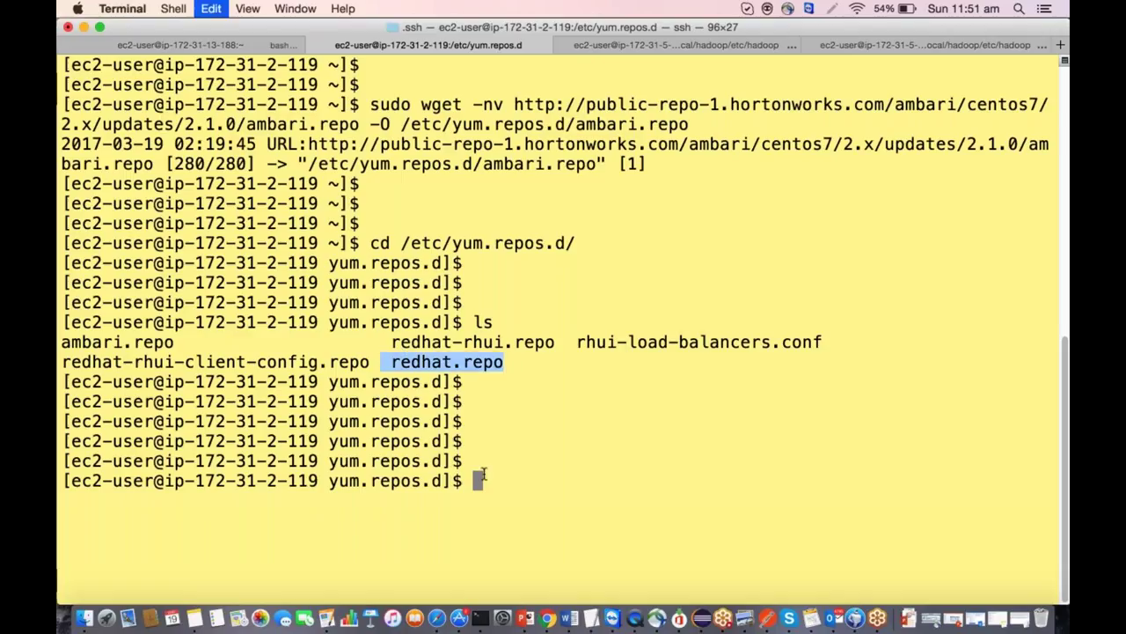
pyautogui.click(491, 487)
pyautogui.write('vi redhat.')
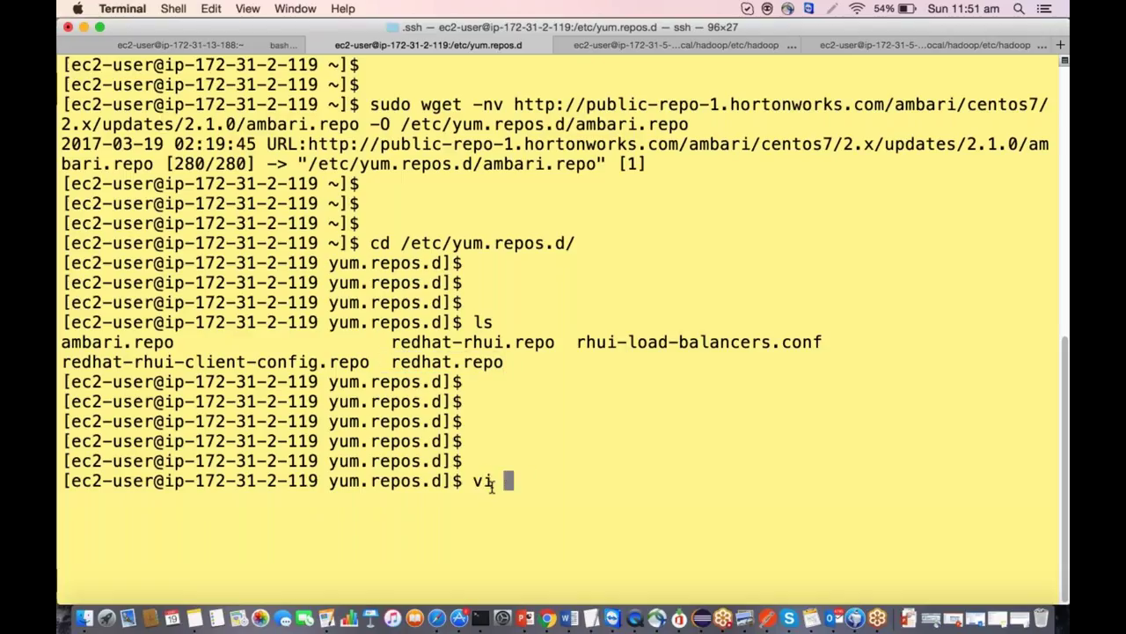
pyautogui.press('Tab')
pyautogui.write('.')
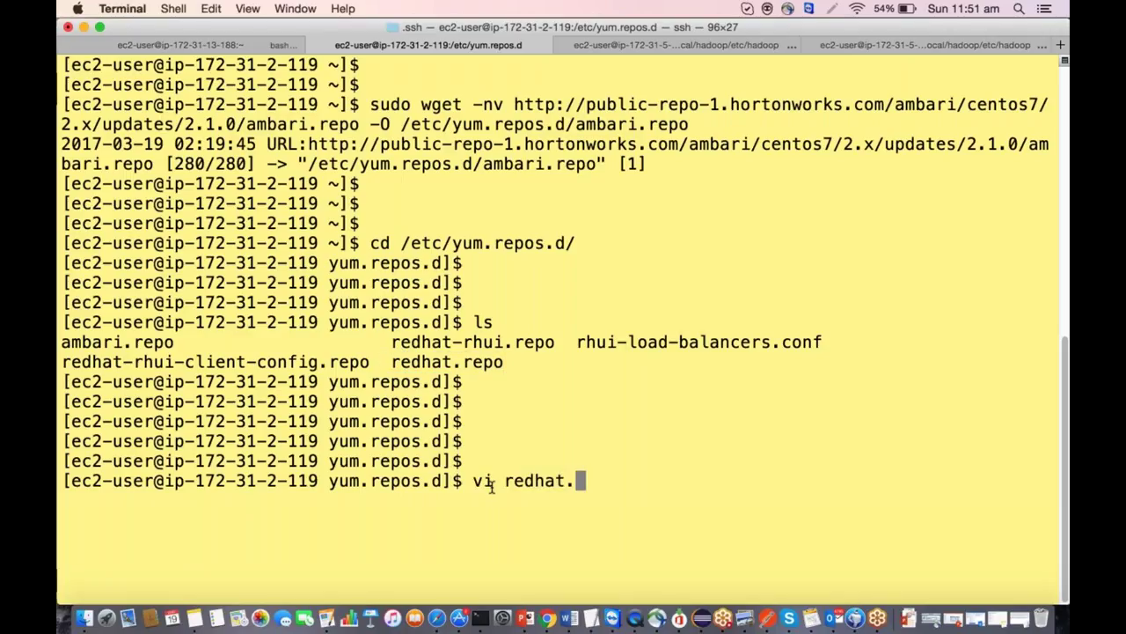
pyautogui.press('Tab')
pyautogui.press('Return')
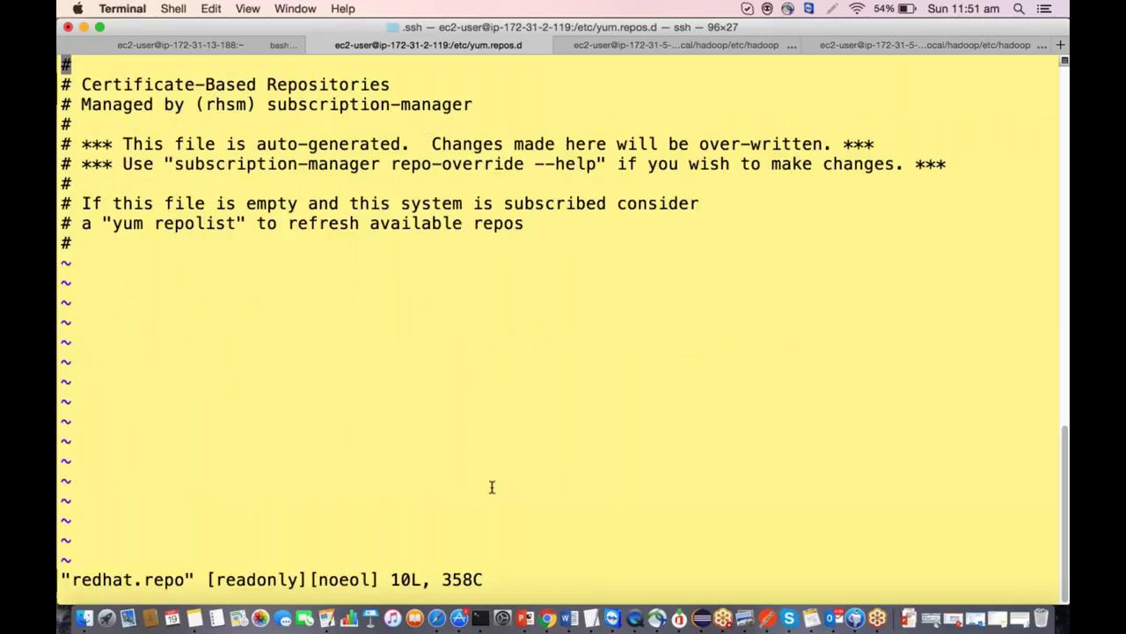
pyautogui.write(':q')
pyautogui.press('Return')
pyautogui.write('cat')
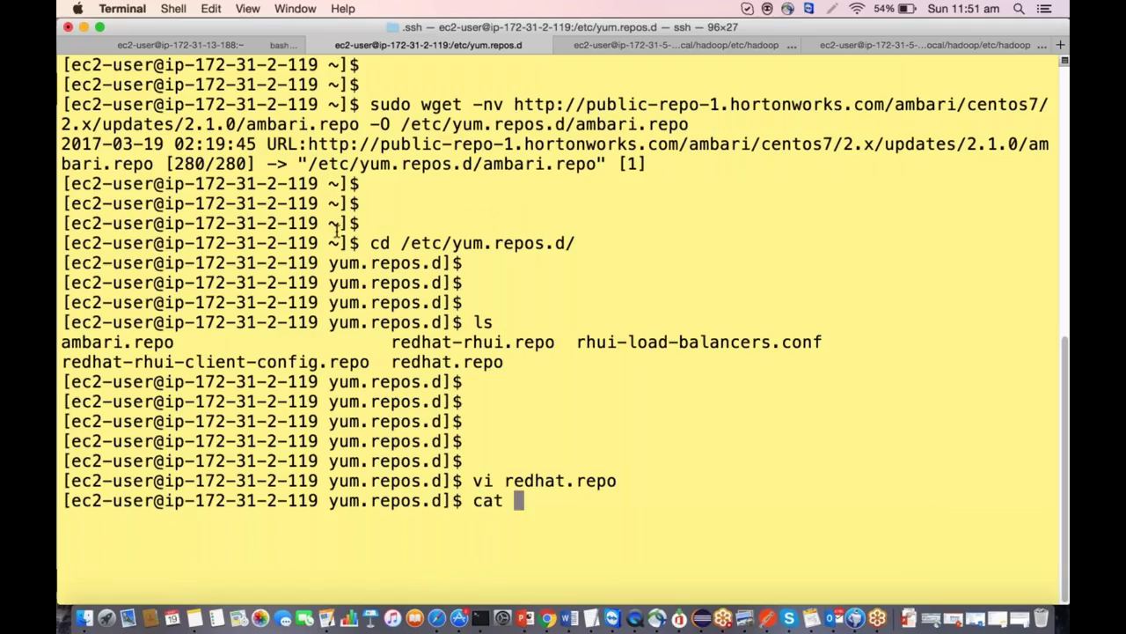
# Print redhat-rhui.repo with cat and review its supplementary section and mirrorlist at a smaller font.
pyautogui.moveTo(390, 345); pyautogui.dragTo(559, 347)
pyautogui.press('super+c')
pyautogui.press('super+v')
pyautogui.press('Return')
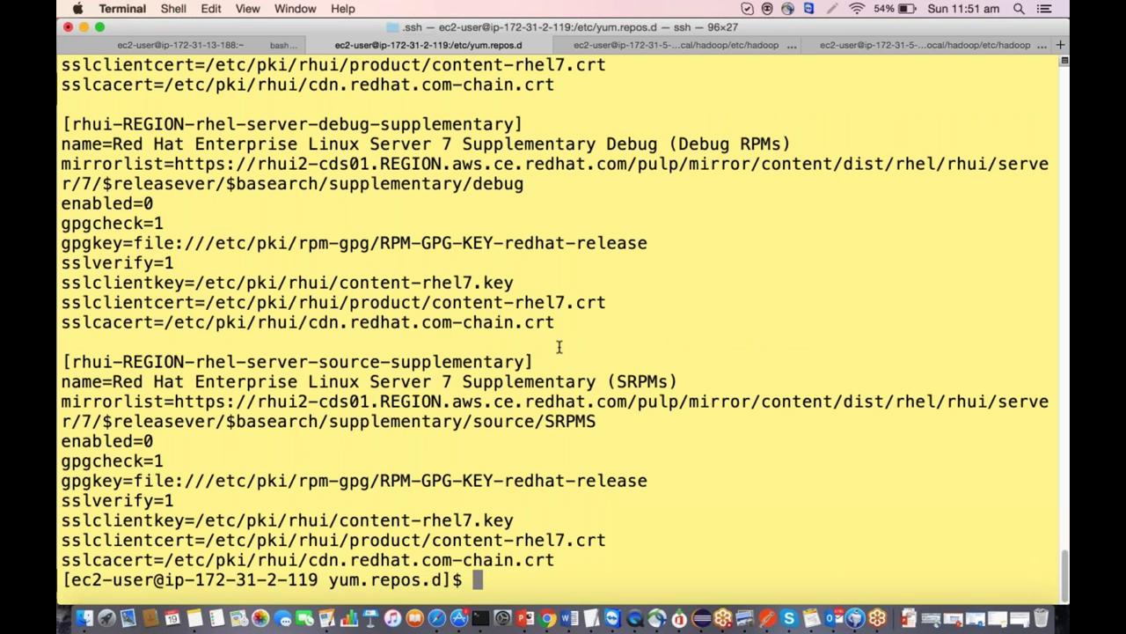
pyautogui.press('super+minus')
pyautogui.press('super+minus')
pyautogui.press('super+minus')
pyautogui.press('super+minus')
pyautogui.press('super+minus')
pyautogui.press('super+minus')
pyautogui.press('super+minus')
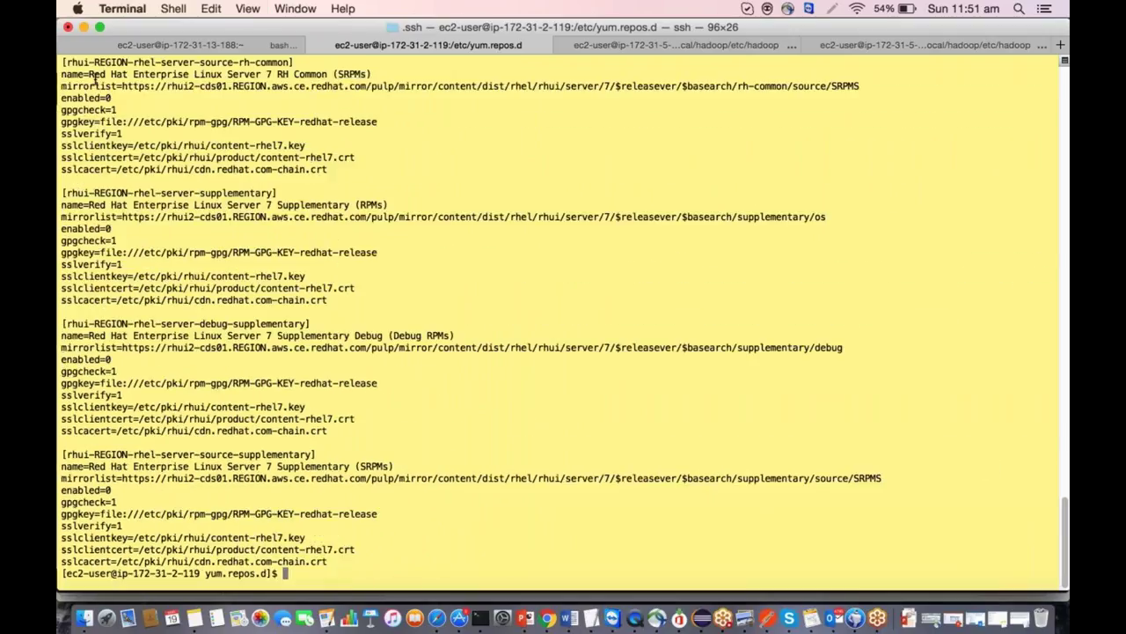
pyautogui.moveTo(62, 193); pyautogui.dragTo(278, 193)
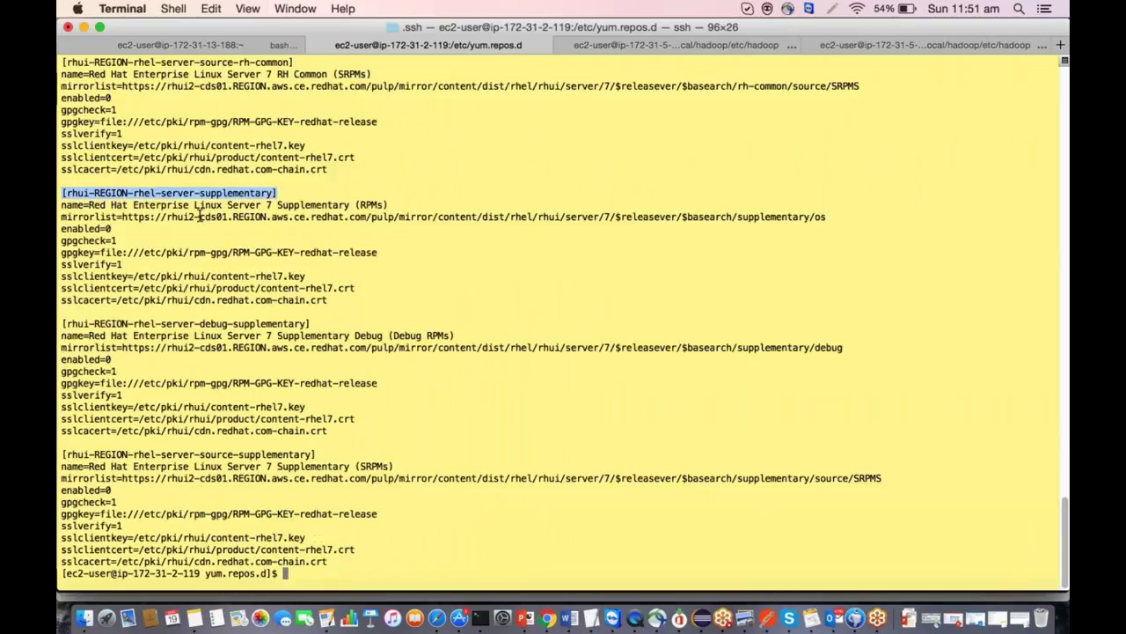
pyautogui.moveTo(63, 218); pyautogui.dragTo(606, 219)
pyautogui.moveTo(689, 233); pyautogui.dragTo(765, 226)
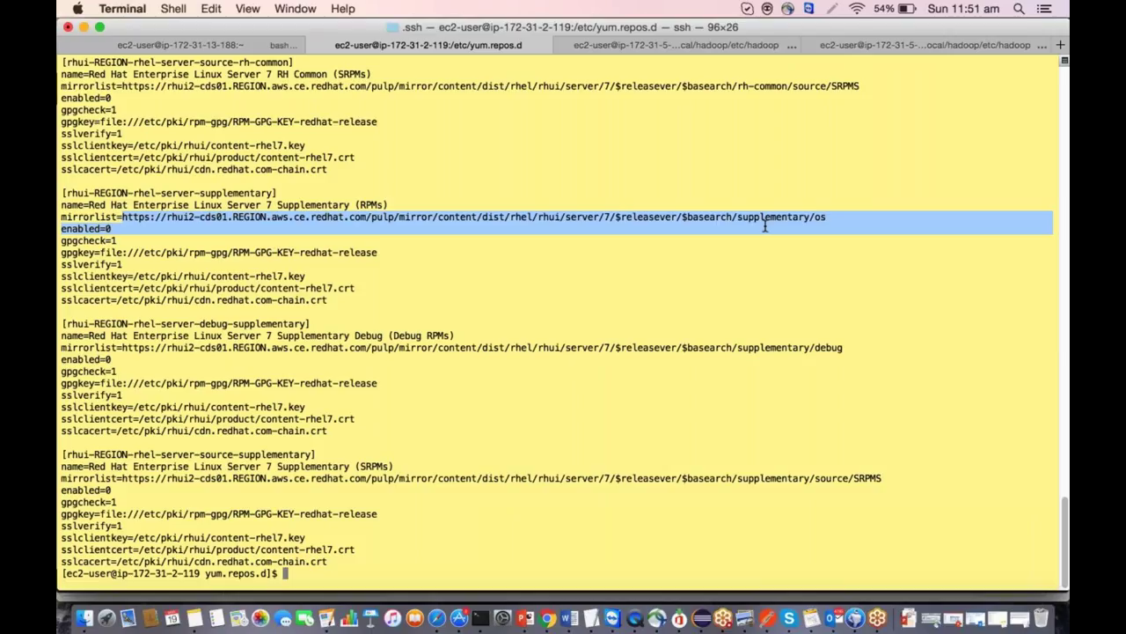
pyautogui.click(765, 226)
# Restore the larger font and clear the terminal after a stray :Q! command.
pyautogui.write(':Q!')
pyautogui.press('Return')
pyautogui.write('c')
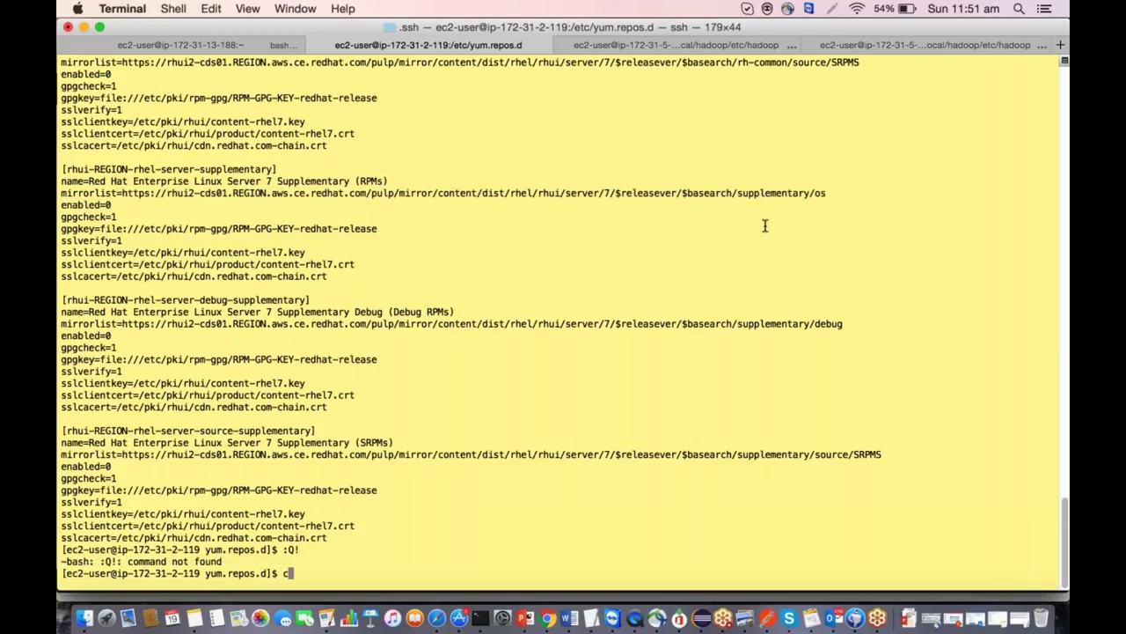
pyautogui.press('super+plus')
pyautogui.press('super+plus')
pyautogui.press('super+plus')
pyautogui.write('lear')
pyautogui.press('Return')
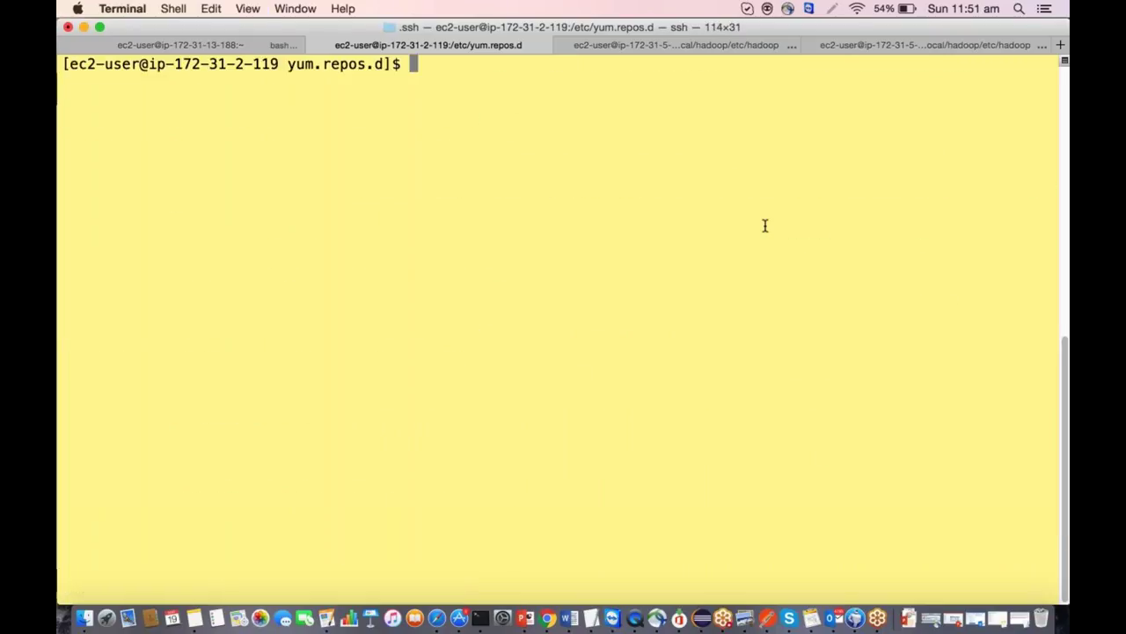
# Run sudo yum -y install som, which reports Nothing to do, then list the repo files.
pyautogui.press('super+plus')
pyautogui.write('clear')
pyautogui.press('Return')
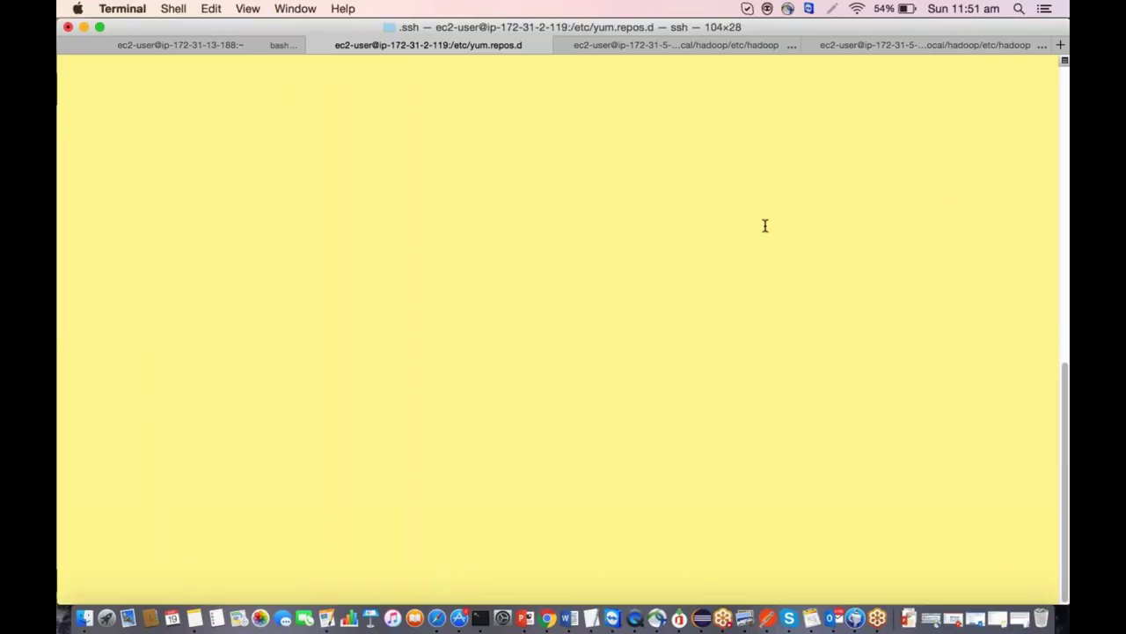
pyautogui.write('sodu')
pyautogui.press('BackSpace')
pyautogui.press('BackSpace')
pyautogui.press('BackSpace')
pyautogui.press('BackSpace')
pyautogui.write('u')
pyautogui.write('do yum 0y inst')
pyautogui.press('BackSpace')
pyautogui.press('BackSpace')
pyautogui.press('BackSpace')
pyautogui.press('BackSpace')
pyautogui.press('BackSpace')
pyautogui.press('BackSpace')
pyautogui.press('BackSpace')
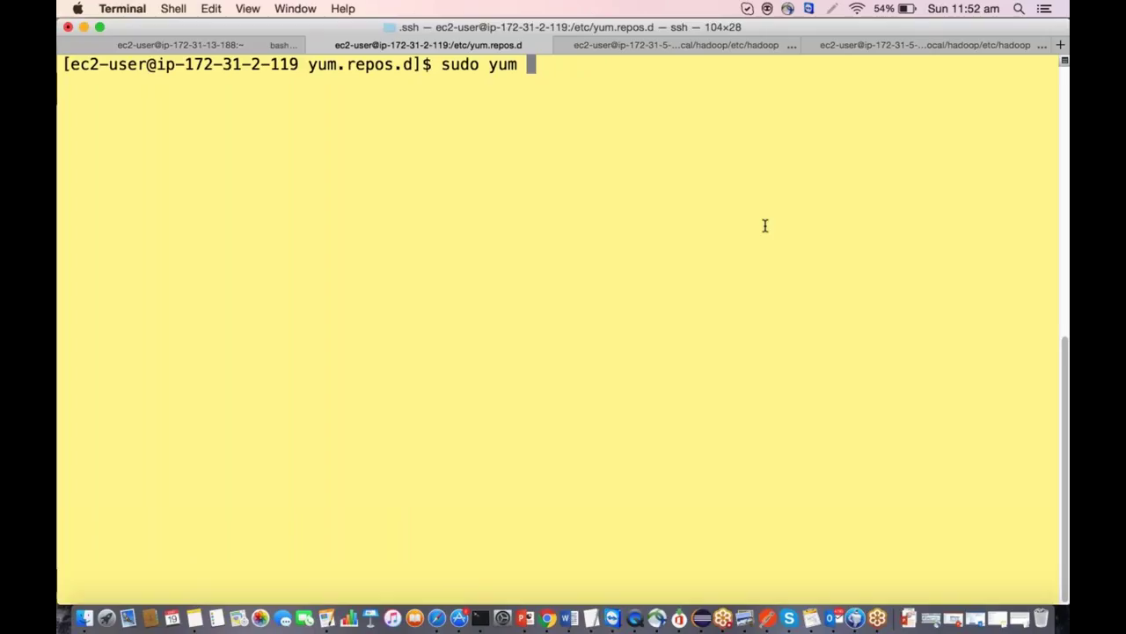
pyautogui.write('-y install s')
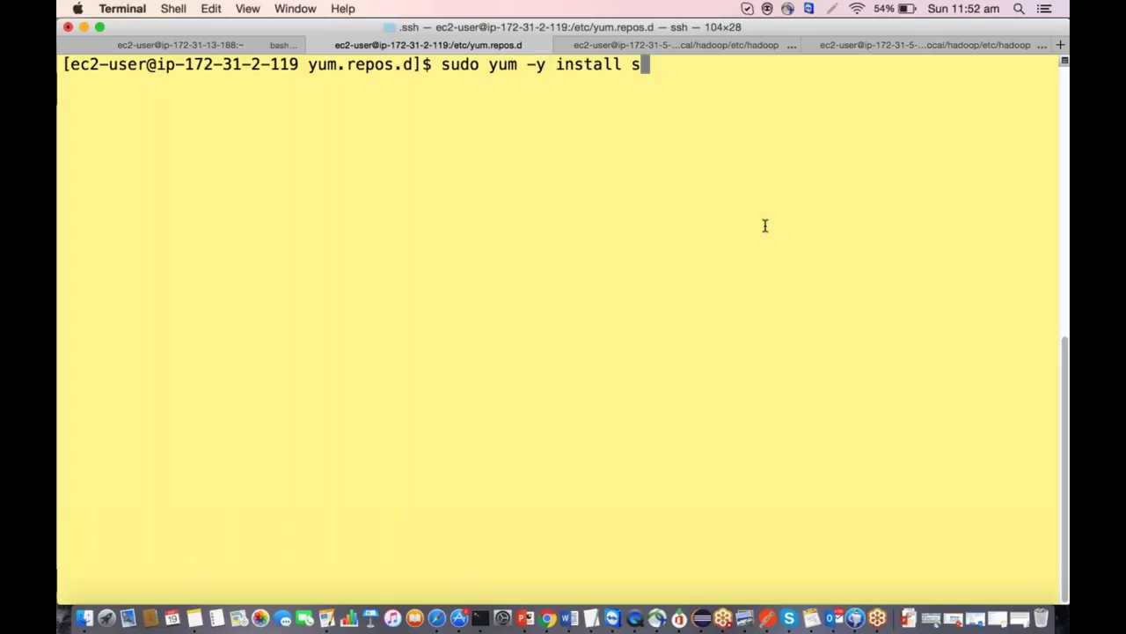
pyautogui.write('om')
pyautogui.press('Return')
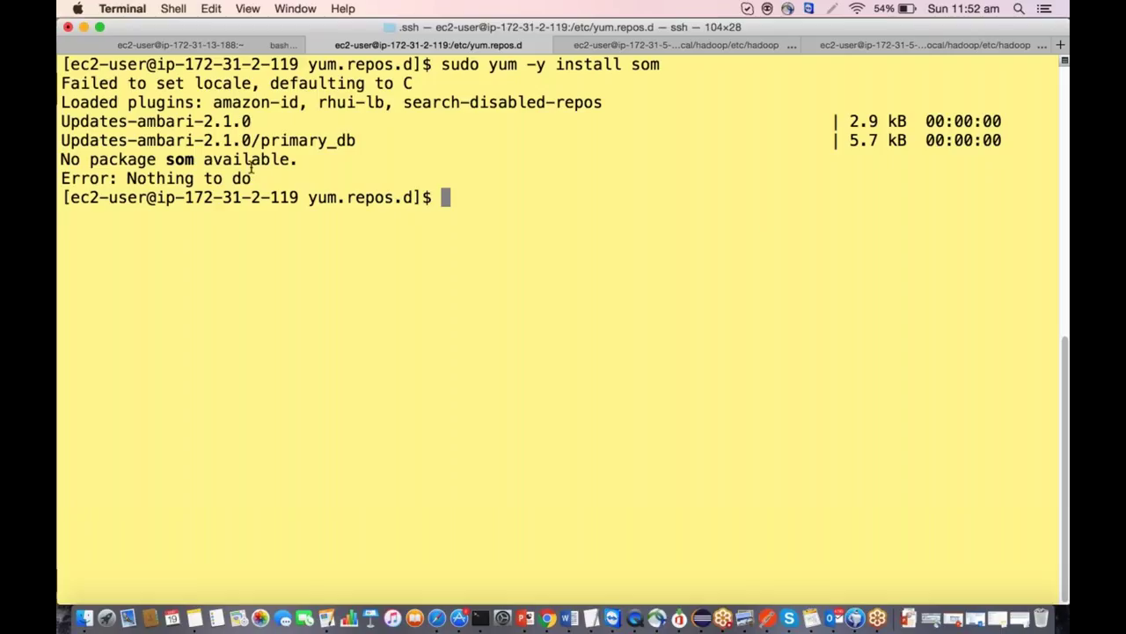
pyautogui.tripleClick(59, 179)
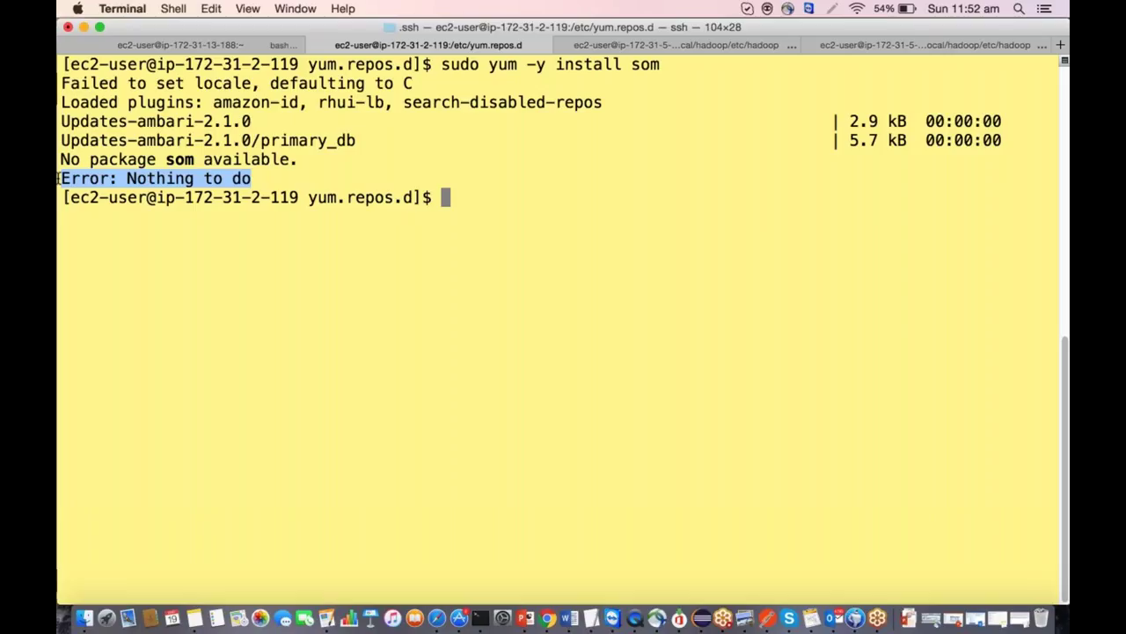
pyautogui.write('ls')
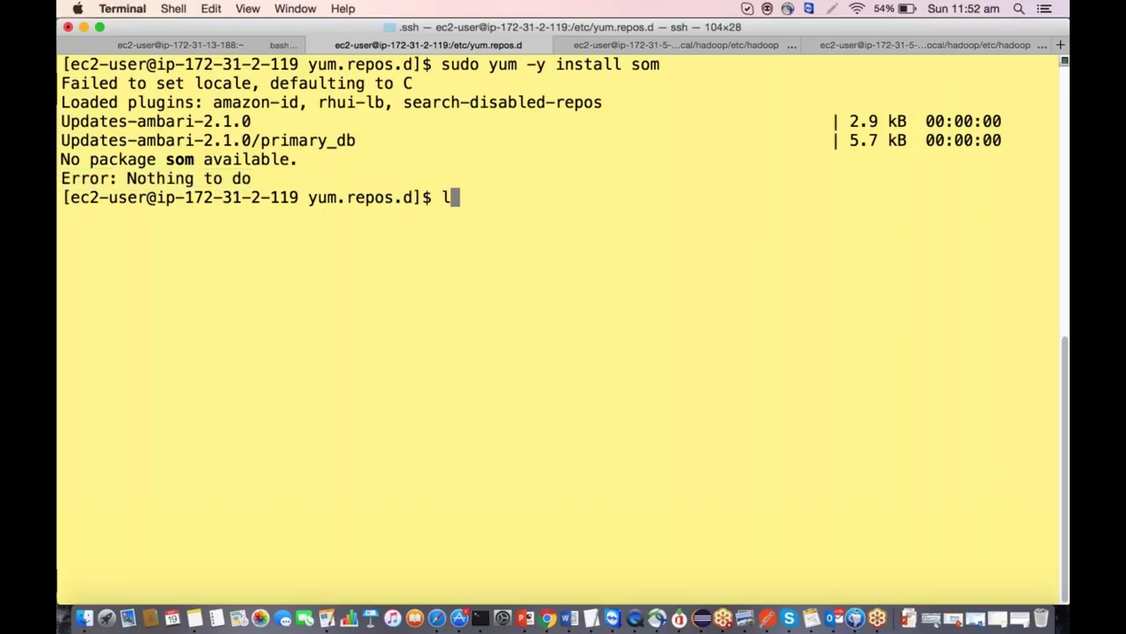
pyautogui.press('Return')
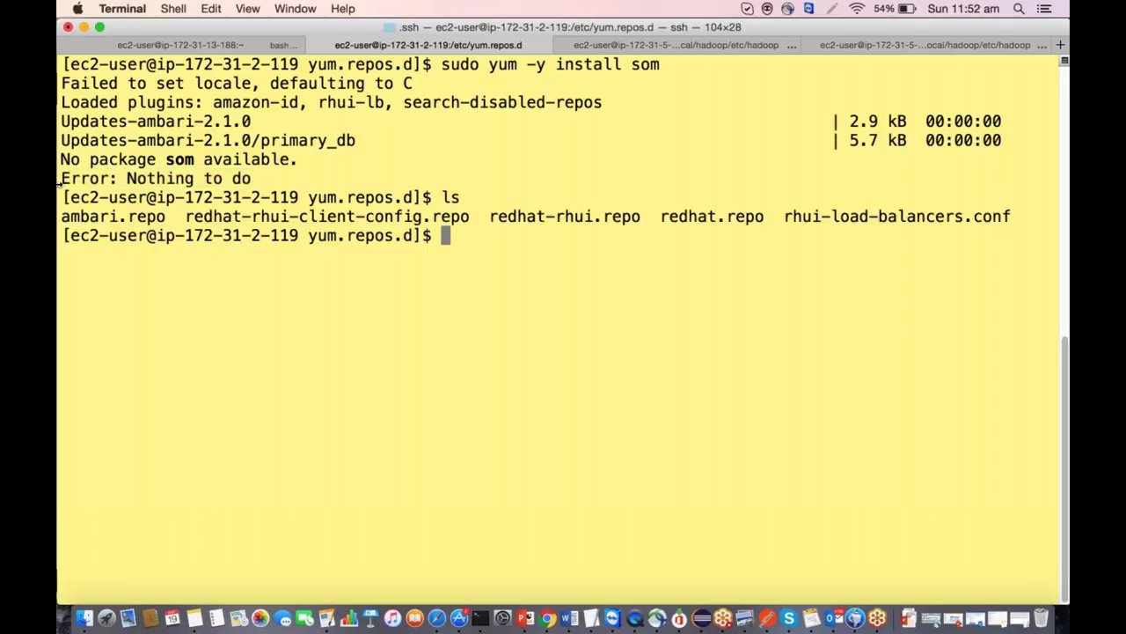
# Clear the terminal and open ambari.repo in vi.
pyautogui.press('Return')
pyautogui.press('Return')
pyautogui.press('Return')
pyautogui.write('clear')
pyautogui.press('Return')
pyautogui.write('vi a')
pyautogui.press('Tab')
pyautogui.write('m')
pyautogui.press('BackSpace')
pyautogui.press('BackSpace')
pyautogui.press('Return')
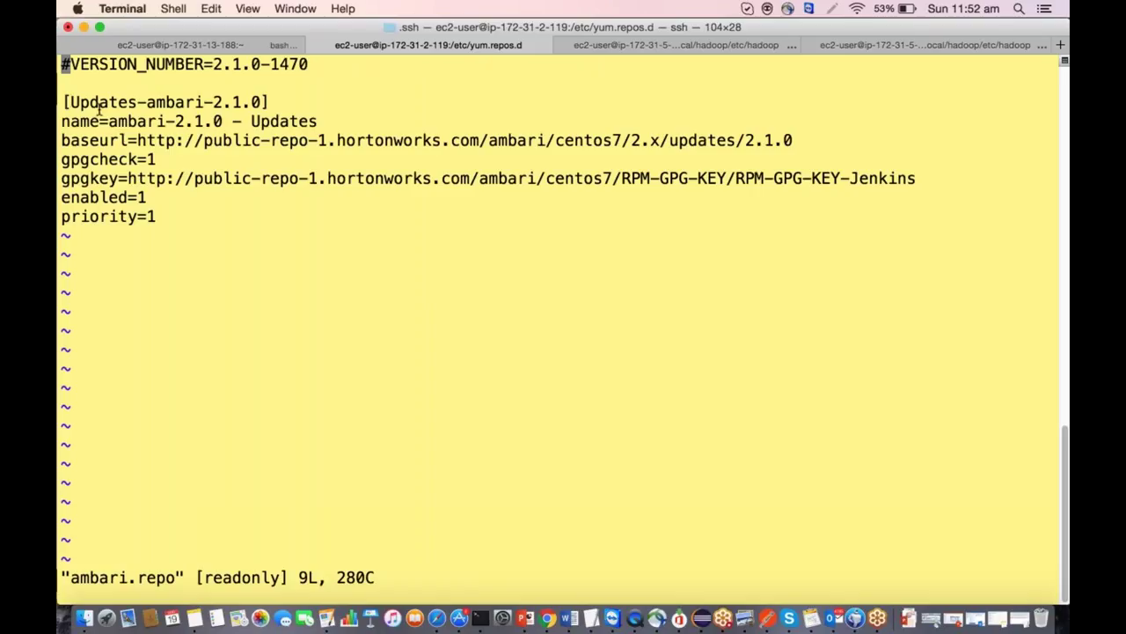
# Copy the Updates-ambari-2.1.0 baseurl address from ambari.repo.
pyautogui.moveTo(64, 102); pyautogui.dragTo(276, 105)
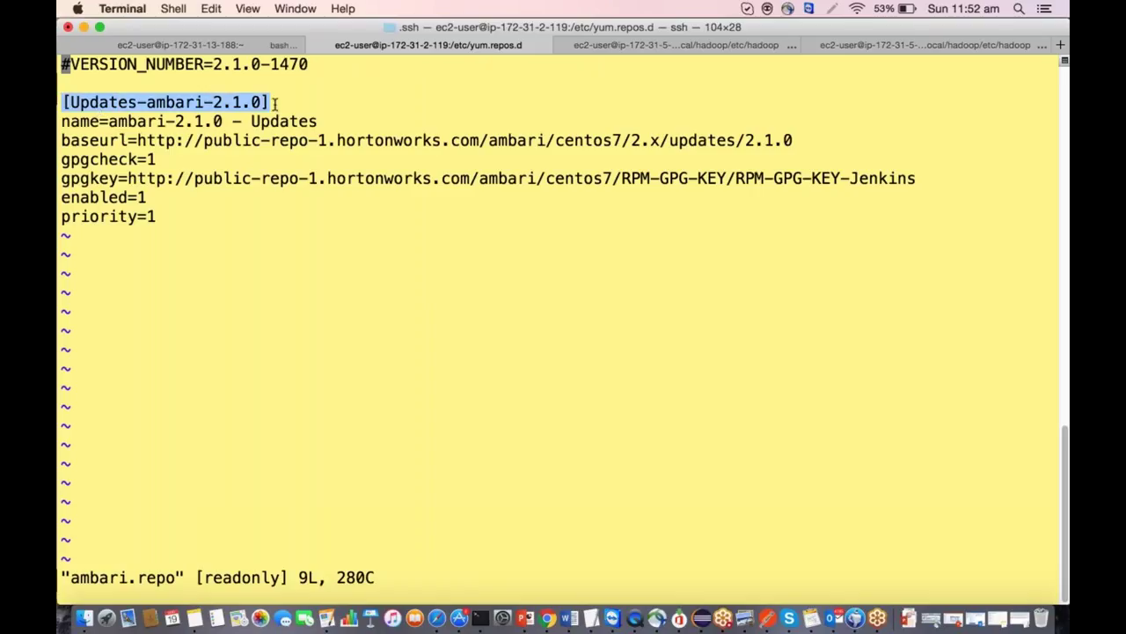
pyautogui.moveTo(137, 140); pyautogui.dragTo(797, 138)
pyautogui.press('super+c')
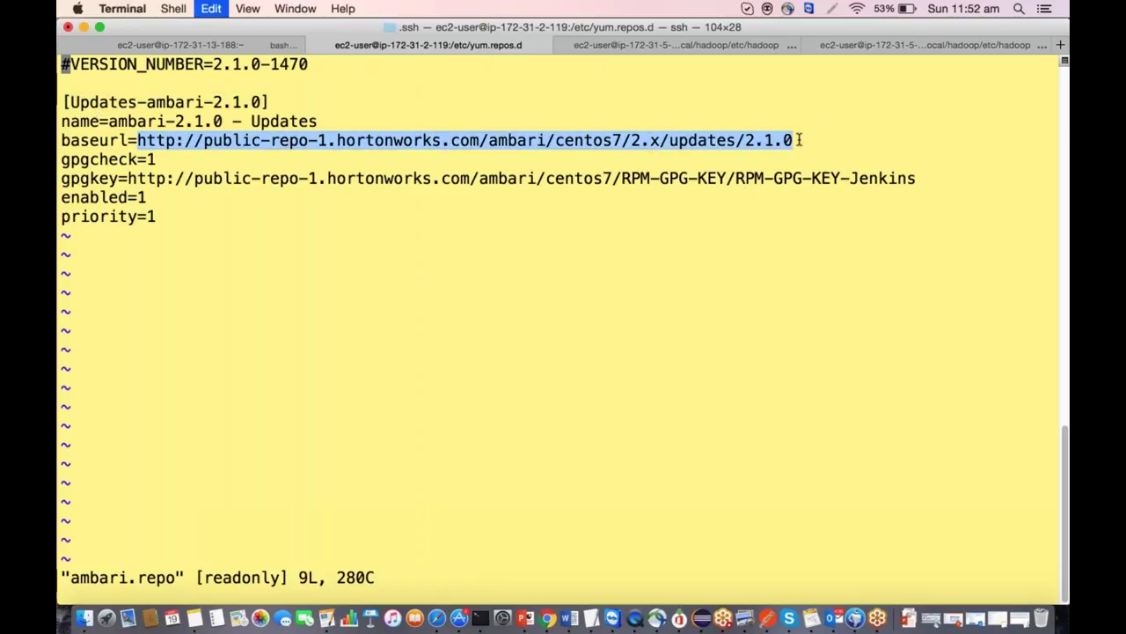
pyautogui.click(547, 619)
# Load the copied baseurl in a new Chrome tab, also retrying it with a trailing slash.
pyautogui.press('super+t')
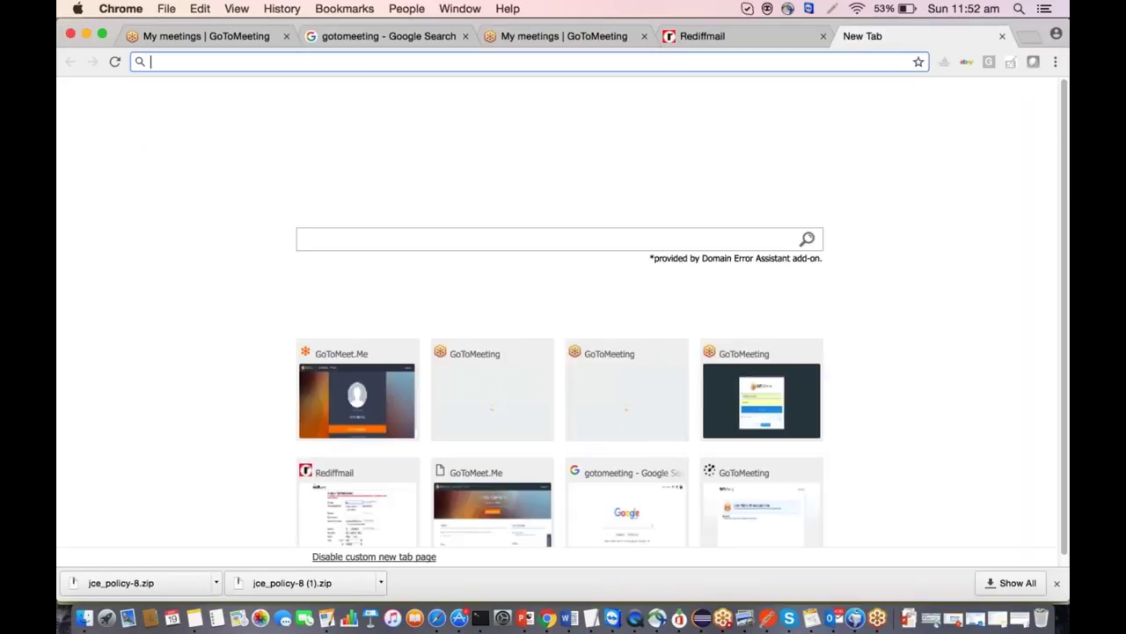
pyautogui.press('super+v')
pyautogui.press('Return')
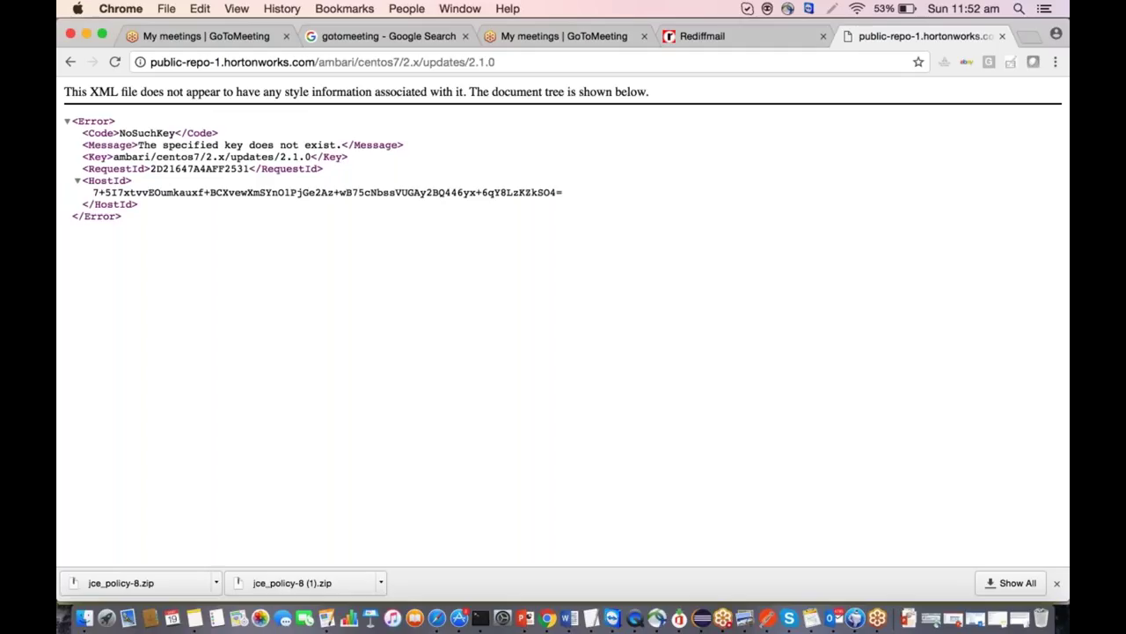
pyautogui.press('super+l')
pyautogui.press('Right')
pyautogui.write('/')
pyautogui.press('Return')
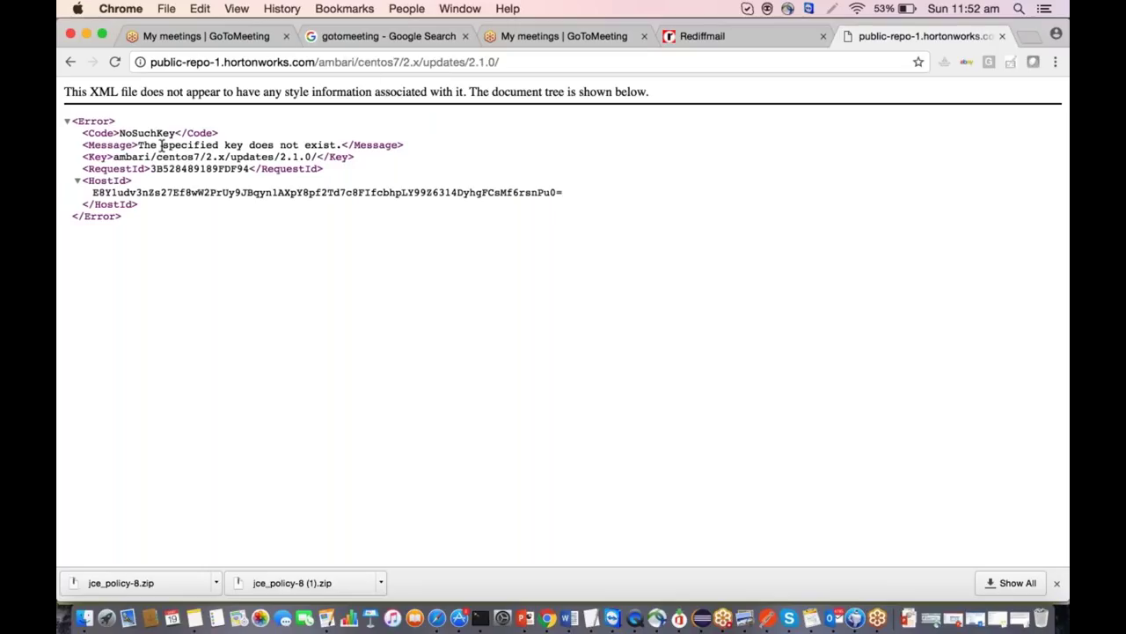
# Trim the address to ambari/centos7/ and load it, then quit vi with :q!
pyautogui.press('super+Tab')
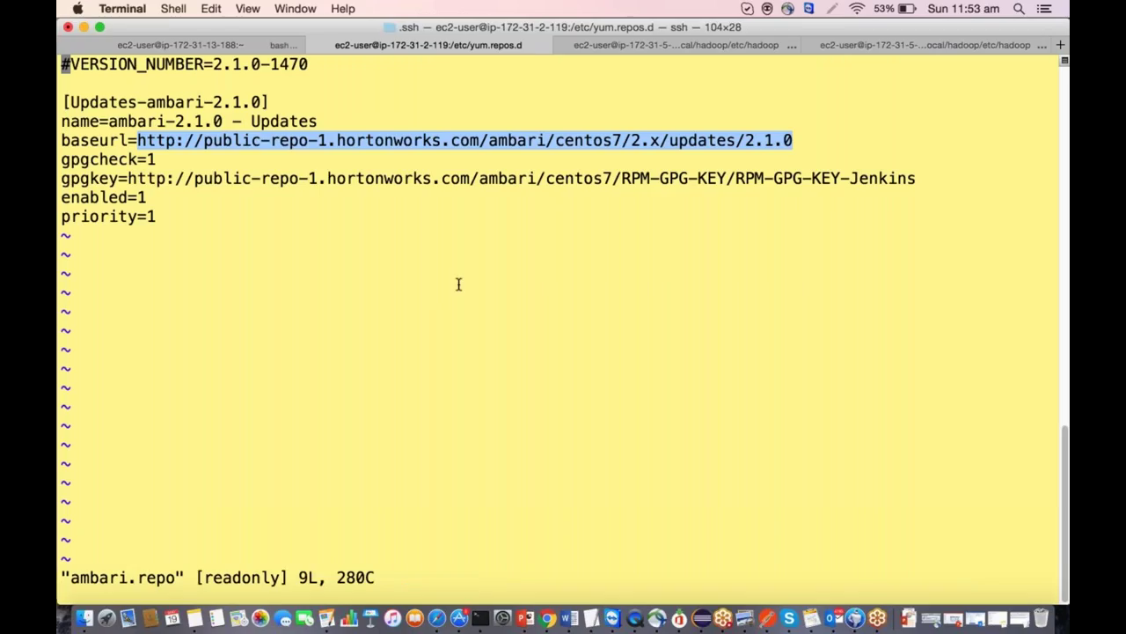
pyautogui.click(459, 283)
pyautogui.write(':q!')
pyautogui.press('super+Tab')
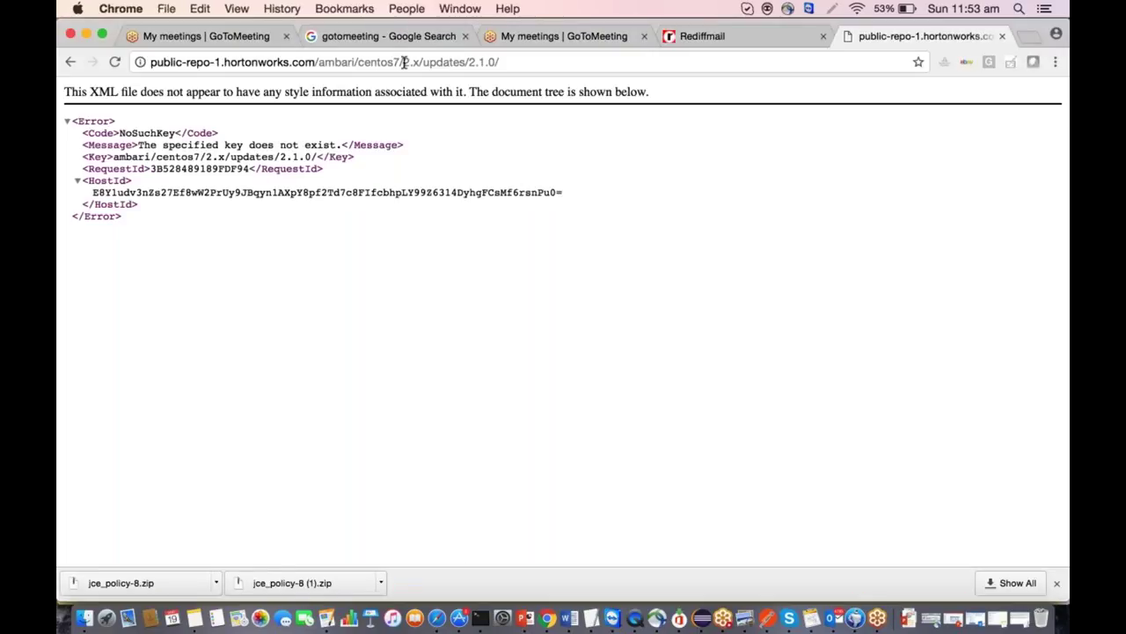
pyautogui.moveTo(403, 62); pyautogui.dragTo(581, 74)
pyautogui.press('BackSpace')
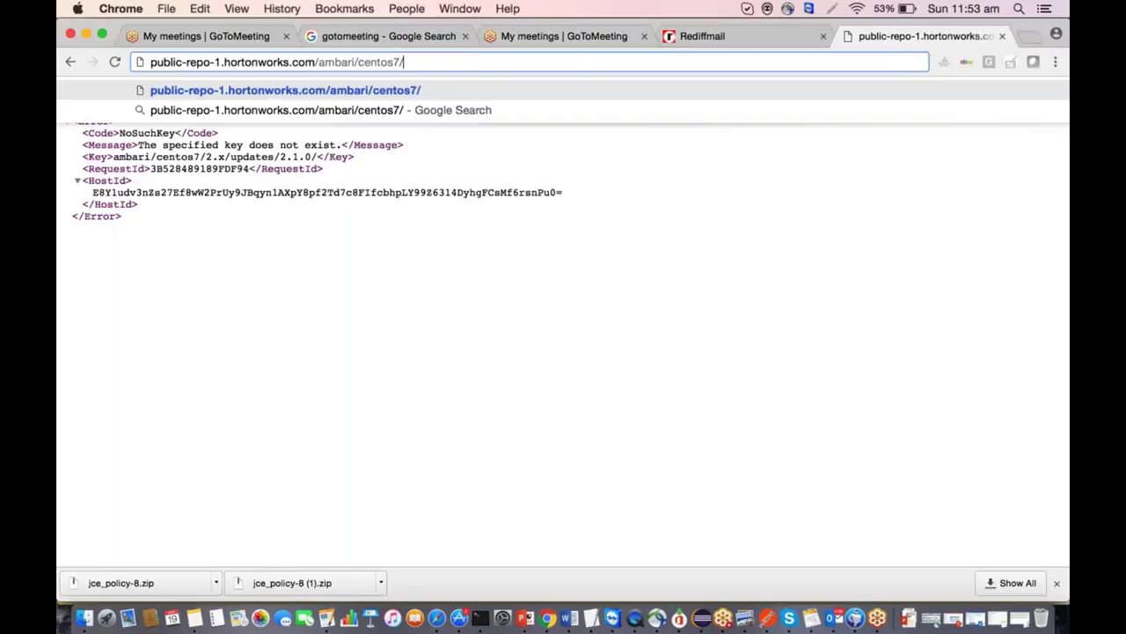
pyautogui.press('Return')
pyautogui.click(404, 61)
pyautogui.click(404, 62)
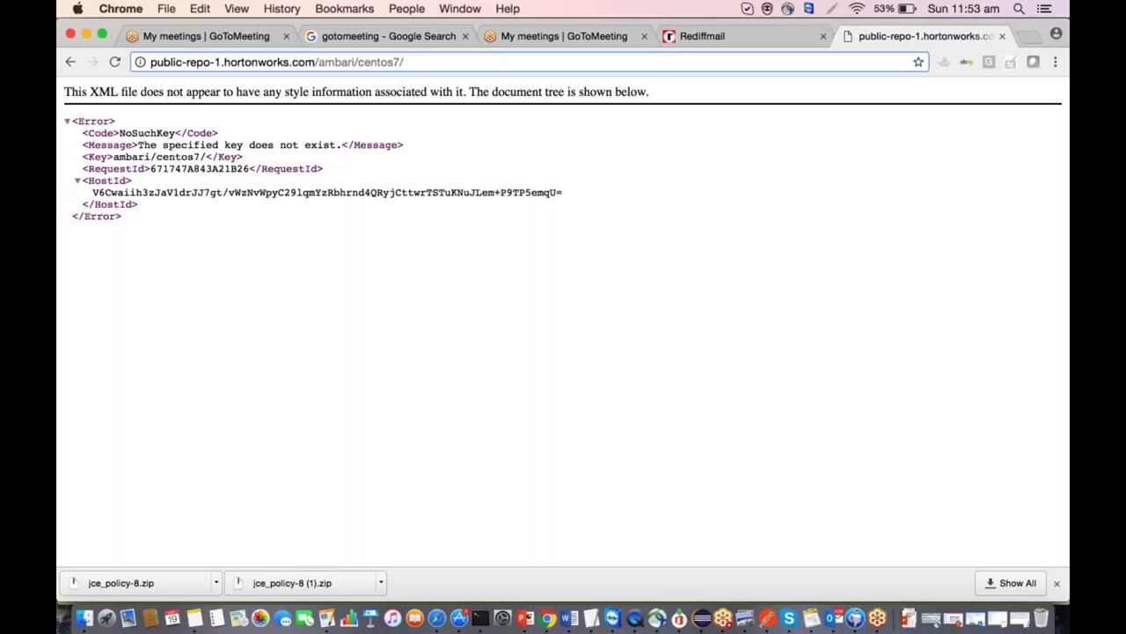
pyautogui.press('super+Tab')
pyautogui.press('Return')
# Run 'yum repolist' and review the configured yum repositories.
pyautogui.write('v')
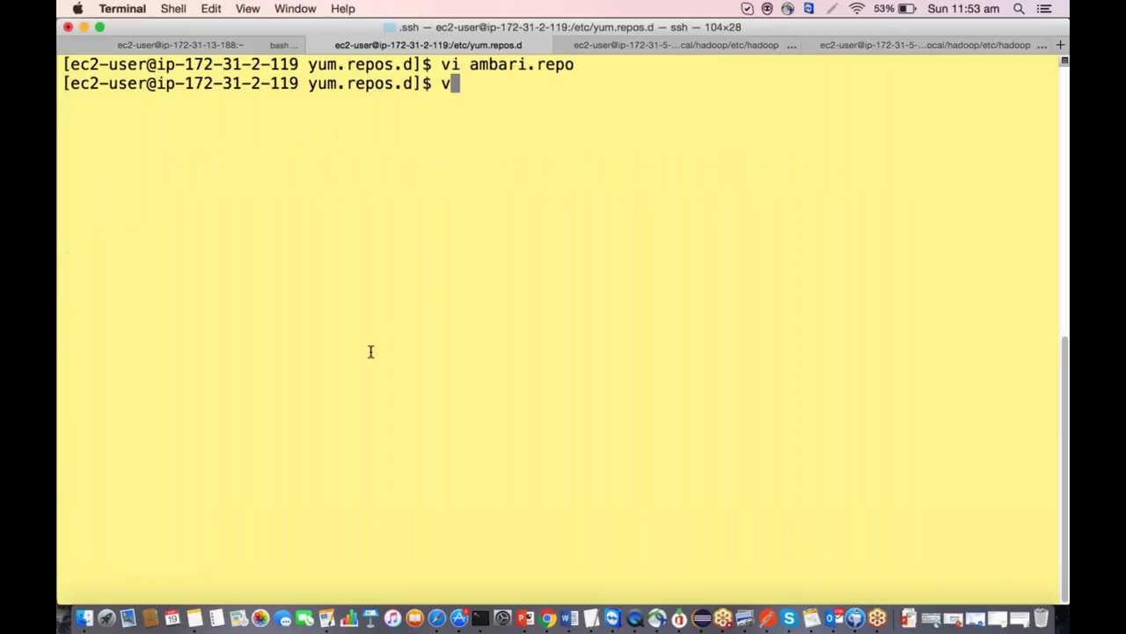
pyautogui.write('lest')
pyautogui.press('Return')
pyautogui.write('yum repolist')
pyautogui.press('Return')
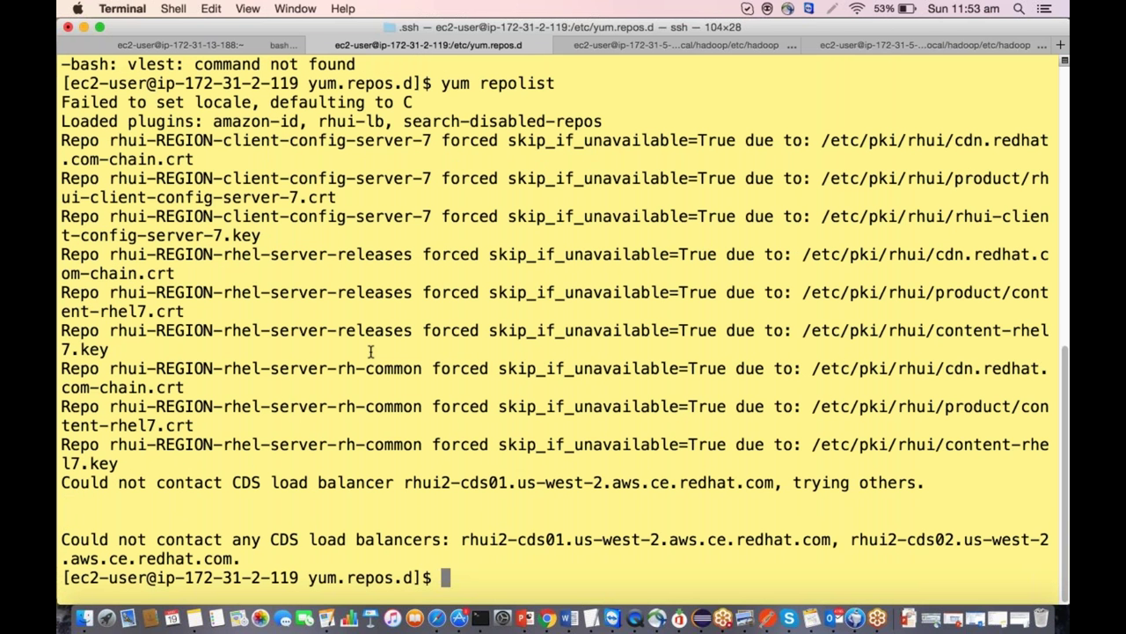
pyautogui.scroll(1, 371, 351)
pyautogui.scroll(-1, 371, 352)
# Clear the screen and search for Ambari packages with 'yum list *ambari*'.
pyautogui.write('cler')
pyautogui.press('BackSpace')
pyautogui.write('ar')
pyautogui.press('Return')
pyautogui.write('yum list ')
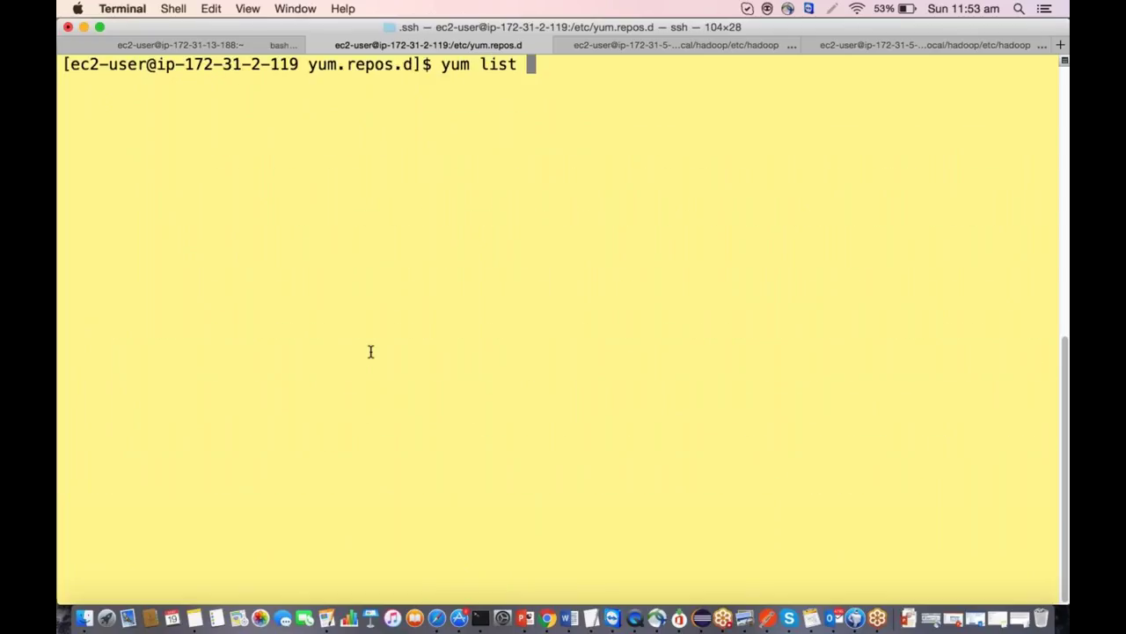
pyautogui.write('*amabri')
pyautogui.press('BackSpace')
pyautogui.press('BackSpace')
pyautogui.press('BackSpace')
pyautogui.write('bari*')
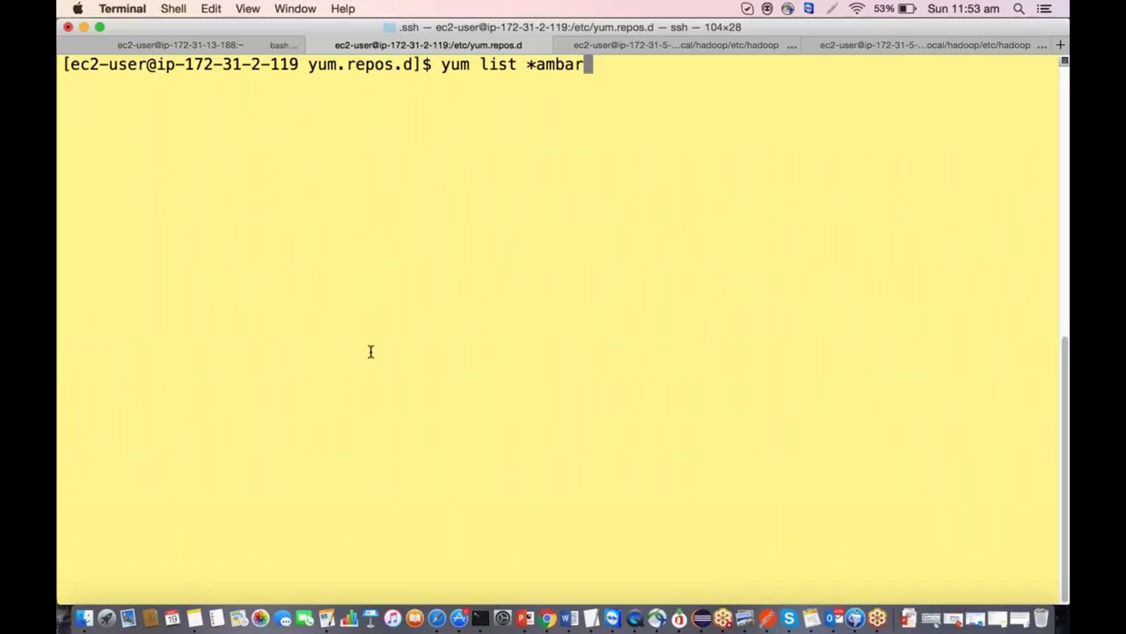
pyautogui.press('Return')
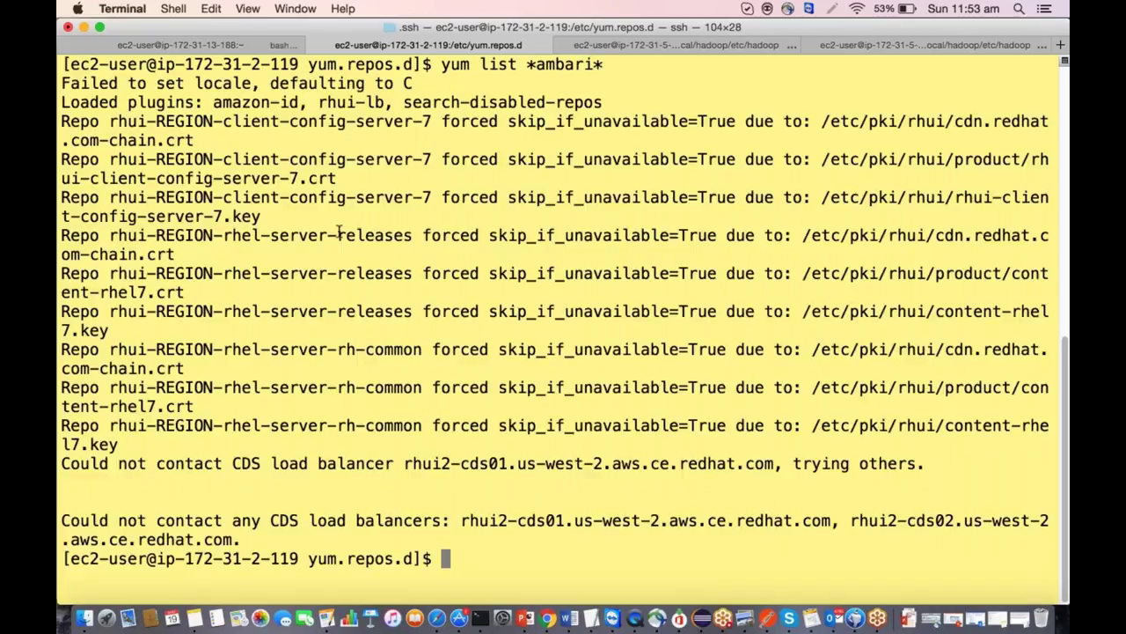
# Run the filtered search 'yum list | grep *ambari*' and review its repository warnings.
pyautogui.press('Up')
pyautogui.press('Left')
pyautogui.press('Left')
pyautogui.press('Left')
pyautogui.press('Left')
pyautogui.press('Left')
pyautogui.press('Left')
pyautogui.press('Left')
pyautogui.press('Left')
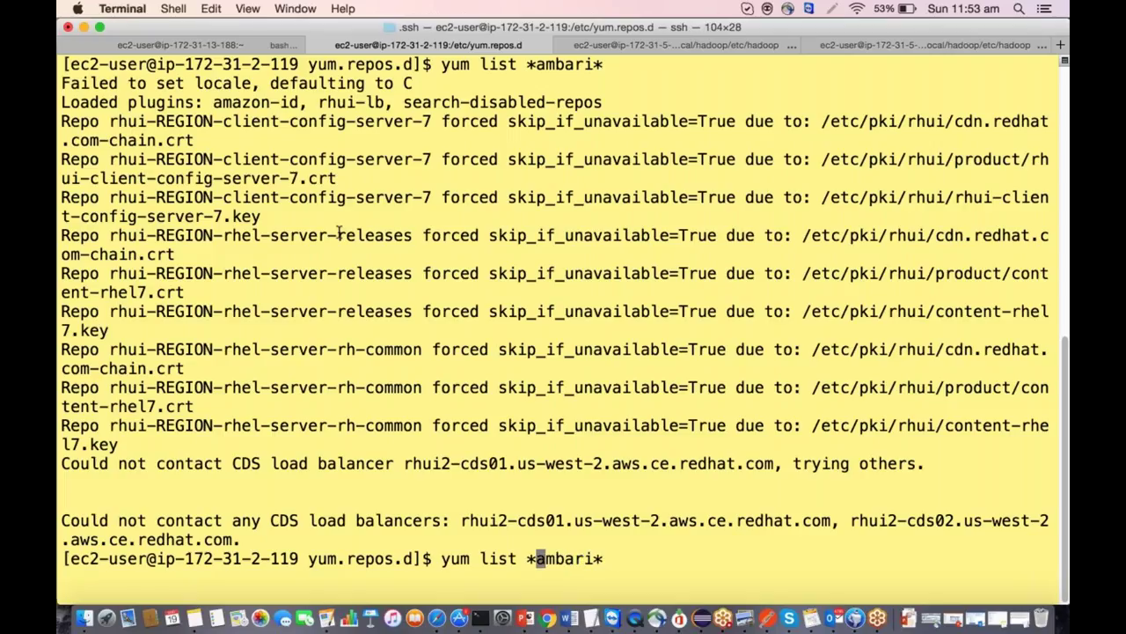
pyautogui.write('| gre')
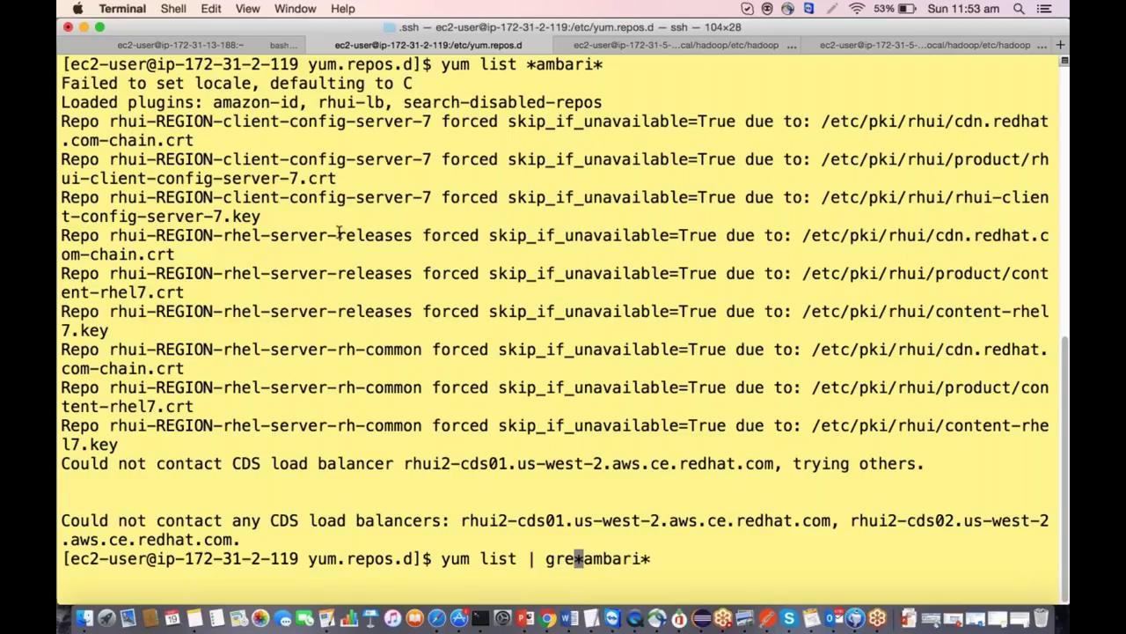
pyautogui.write('p')
pyautogui.press('Return')
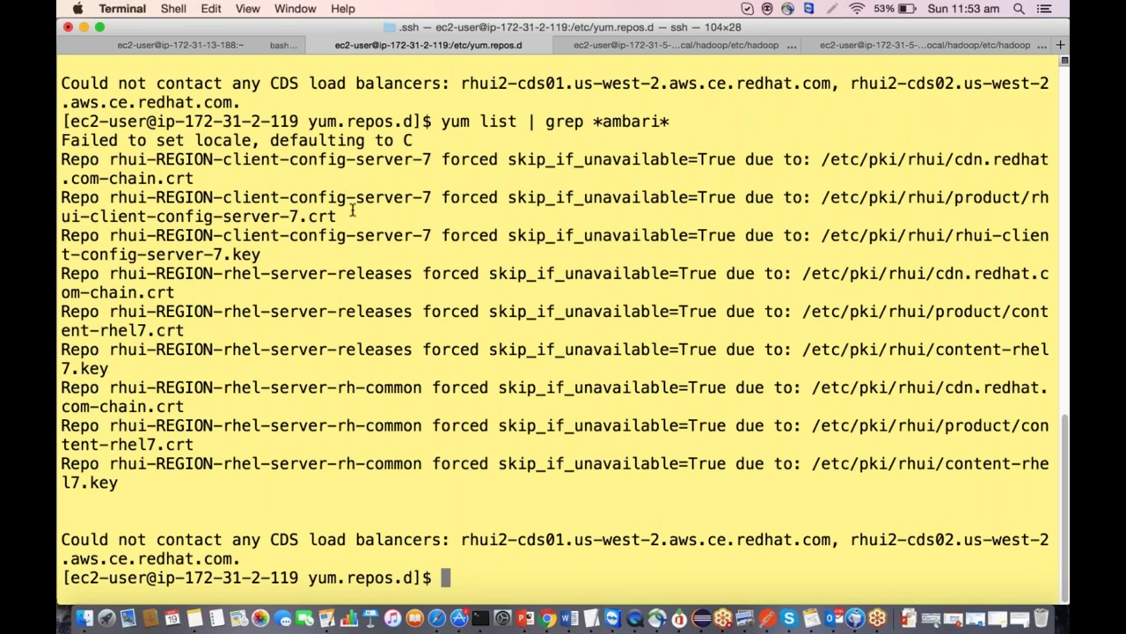
pyautogui.scroll(3, 352, 209)
pyautogui.scroll(5, 352, 209)
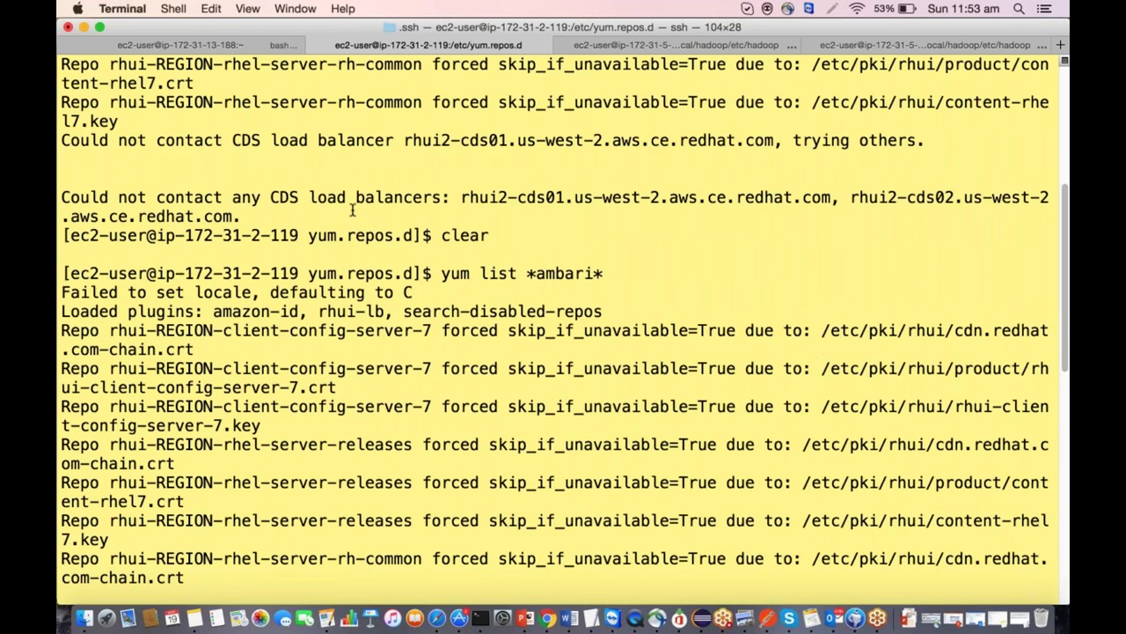
pyautogui.scroll(-8, 352, 208)
# Clear the screen and type 'yum install ambari-server' without running it.
pyautogui.write('clear')
pyautogui.press('Return')
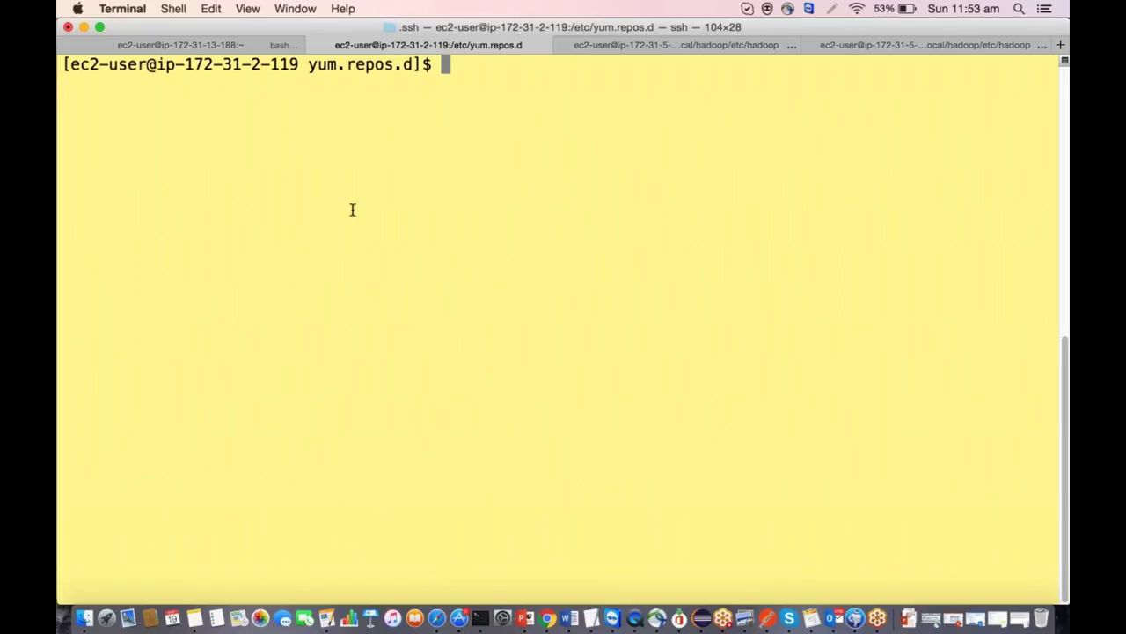
pyautogui.write('yum install ambari-s')
pyautogui.write('erver')
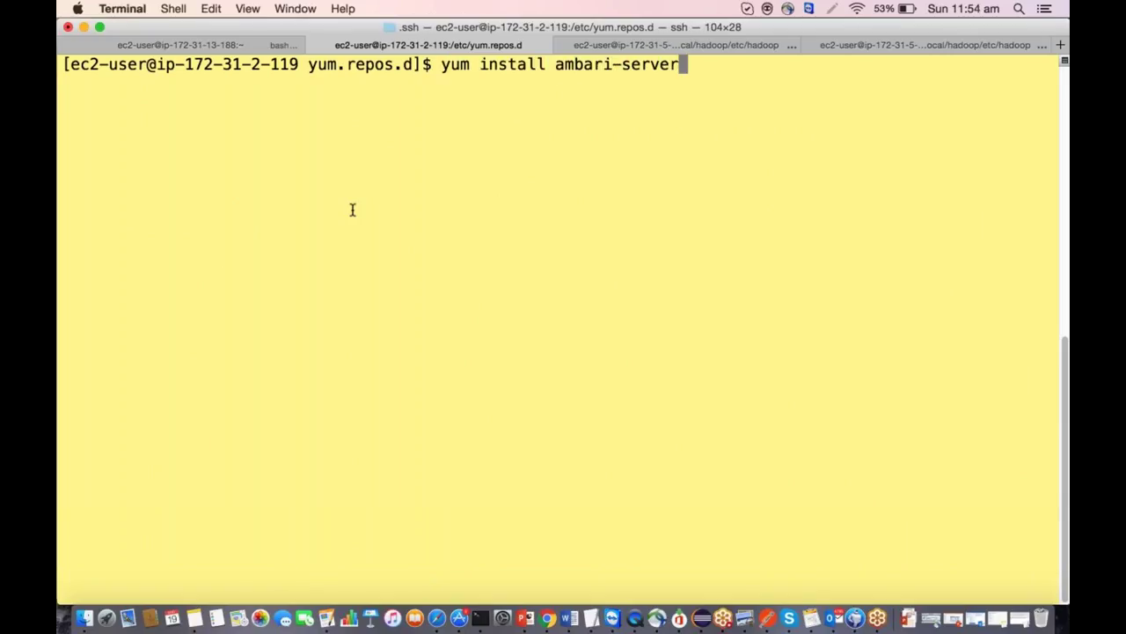
# Select the 'sudo yum repolist' command in the Word install guide.
pyautogui.press('super+Tab')
pyautogui.press('super+Tab')
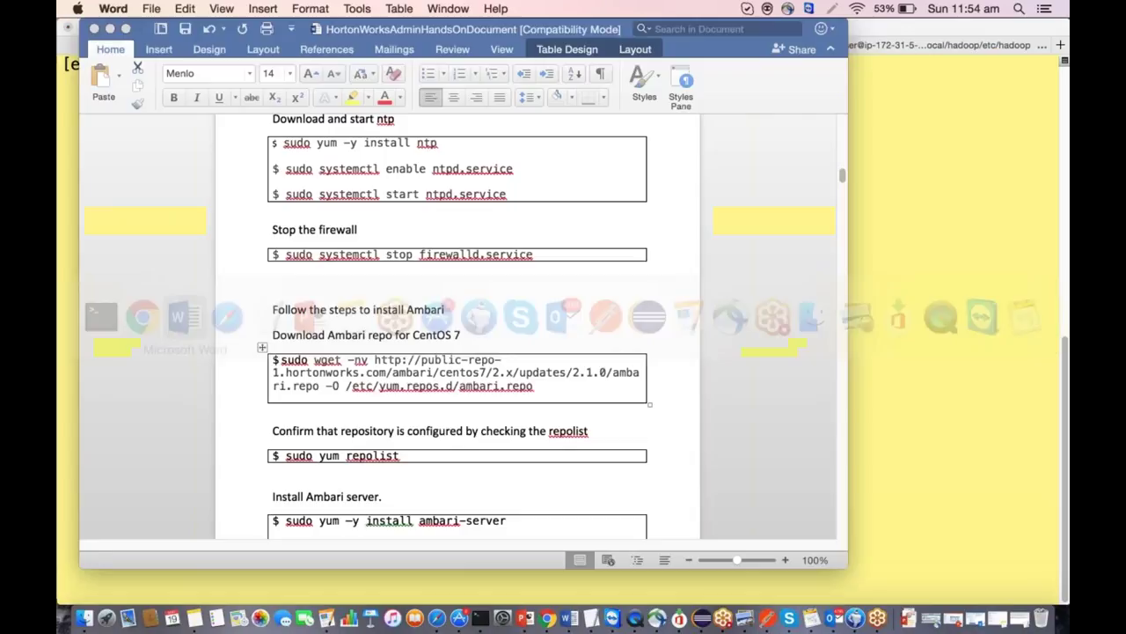
pyautogui.scroll(-2, 439, 339)
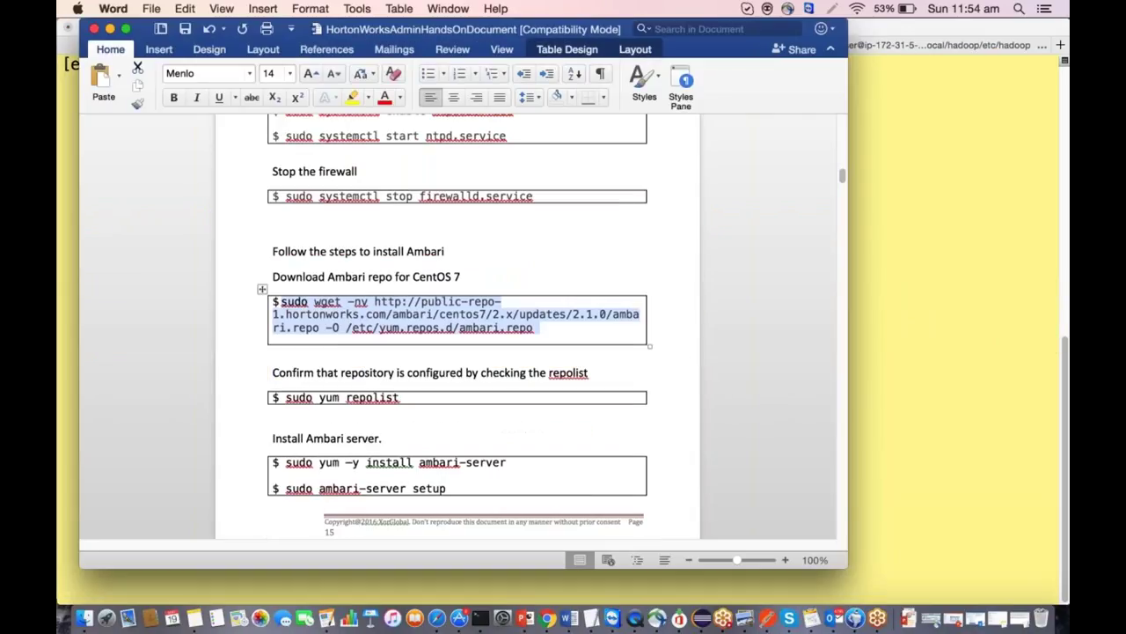
pyautogui.click(401, 397)
pyautogui.moveTo(401, 397); pyautogui.dragTo(285, 398)
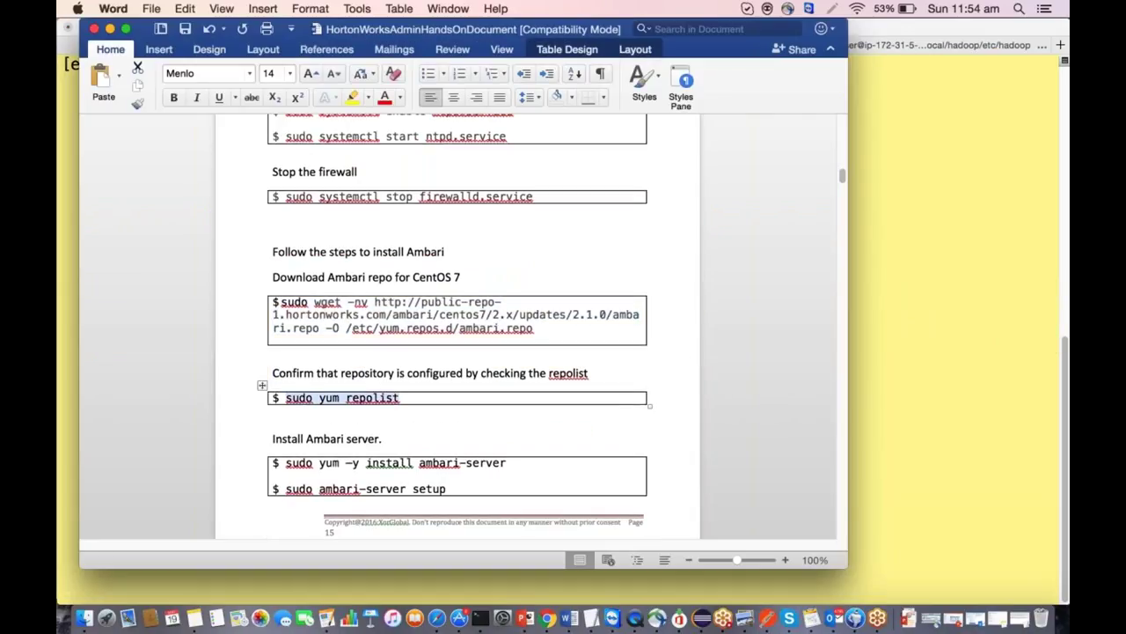
pyautogui.press('super+Tab')
# Cancel the pending install and run 'sudo yum repolist' to list repositories.
pyautogui.hotkey('ctrl', 'c')
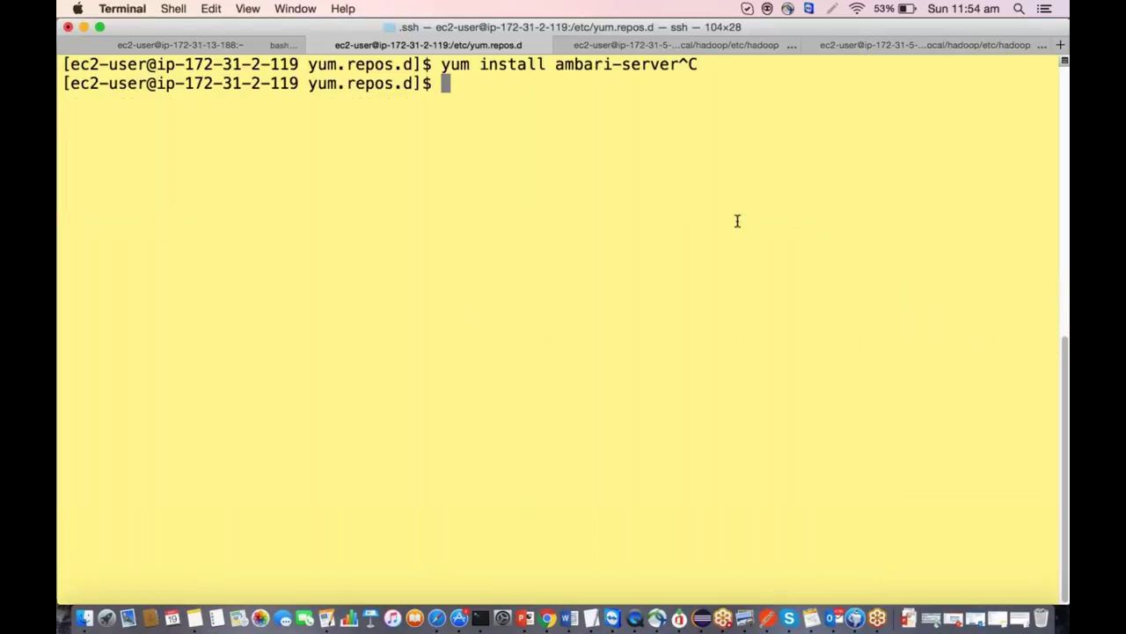
pyautogui.hotkey('ctrl', 'c')
pyautogui.hotkey('ctrl', 'c')
pyautogui.write('sud')
pyautogui.press('BackSpace')
pyautogui.press('BackSpace')
pyautogui.press('BackSpace')
pyautogui.write('sudo yum repo')
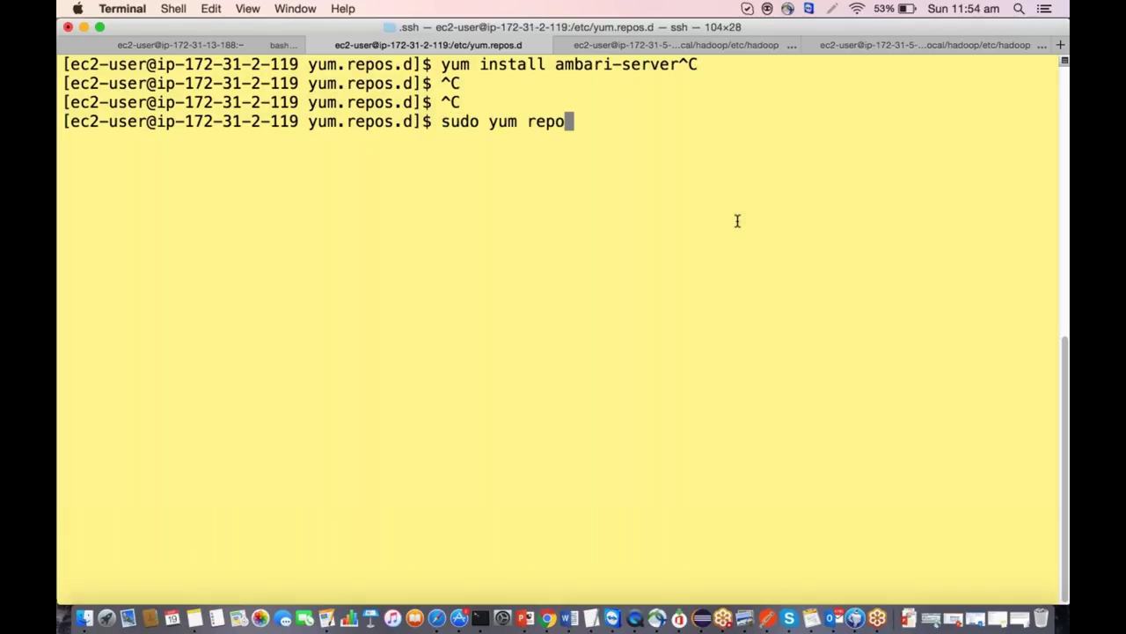
pyautogui.write('list')
pyautogui.press('Return')
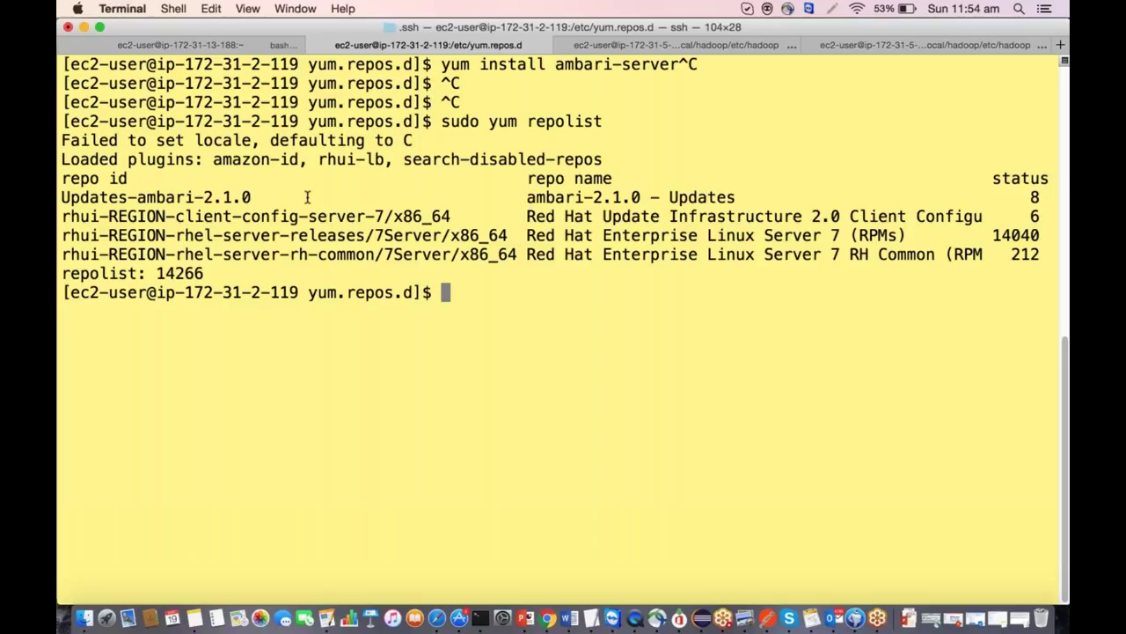
# Confirm the Updates-ambari-2.1.0 repo, then run 'sudo yum list | grep *ambari*'.
pyautogui.moveTo(264, 197); pyautogui.dragTo(58, 197)
pyautogui.click(59, 197)
pyautogui.press('Up')
pyautogui.press('BackSpace')
pyautogui.press('BackSpace')
pyautogui.press('BackSpace')
pyautogui.press('BackSpace')
pyautogui.press('BackSpace')
pyautogui.press('BackSpace')
pyautogui.press('BackSpace')
pyautogui.press('BackSpace')
pyautogui.write('list | g')
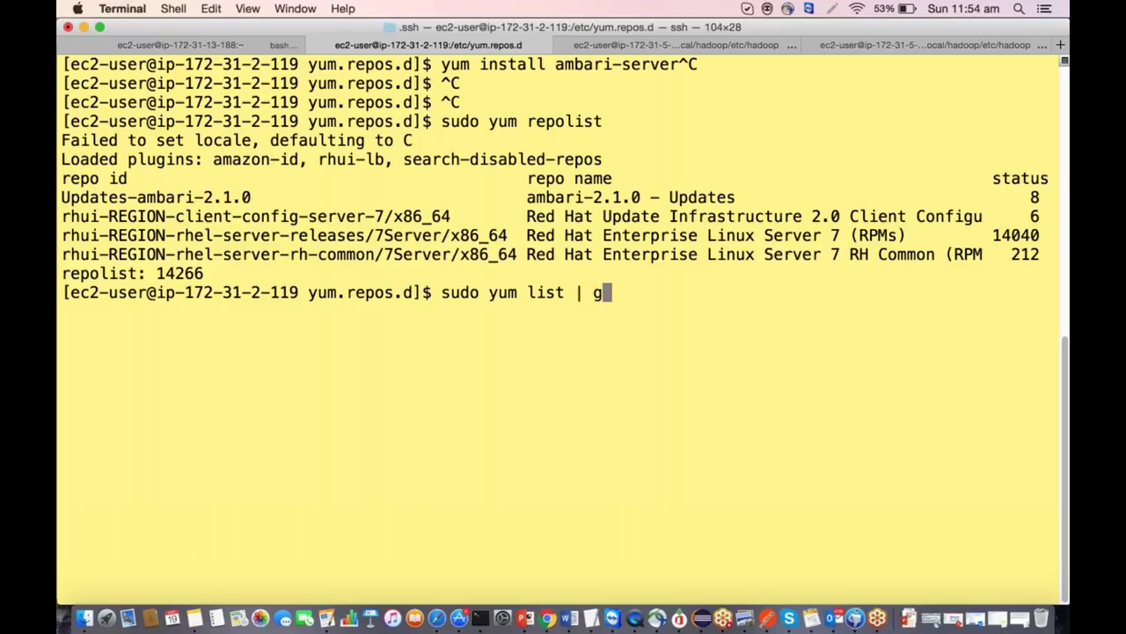
pyautogui.write('rep *am')
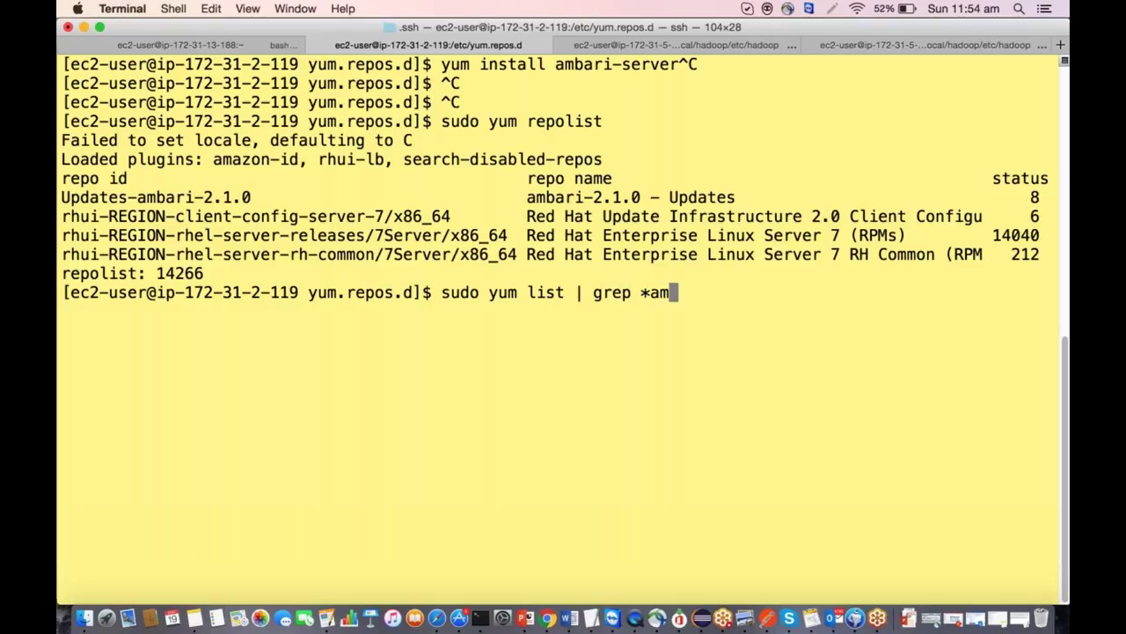
pyautogui.write('bari*')
pyautogui.press('Return')
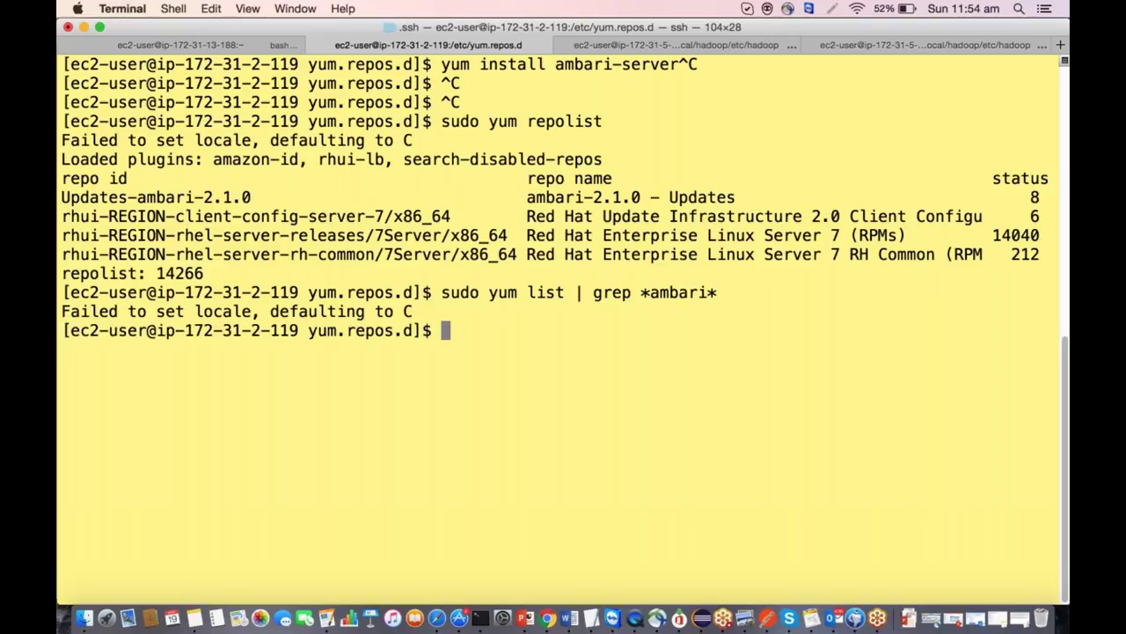
# Run 'sudo yum -y install ambari-server' to install the Ambari server.
pyautogui.press('Up')
pyautogui.press('BackSpace')
pyautogui.press('BackSpace')
pyautogui.press('BackSpace')
pyautogui.press('BackSpace')
pyautogui.press('BackSpace')
pyautogui.press('BackSpace')
pyautogui.press('BackSpace')
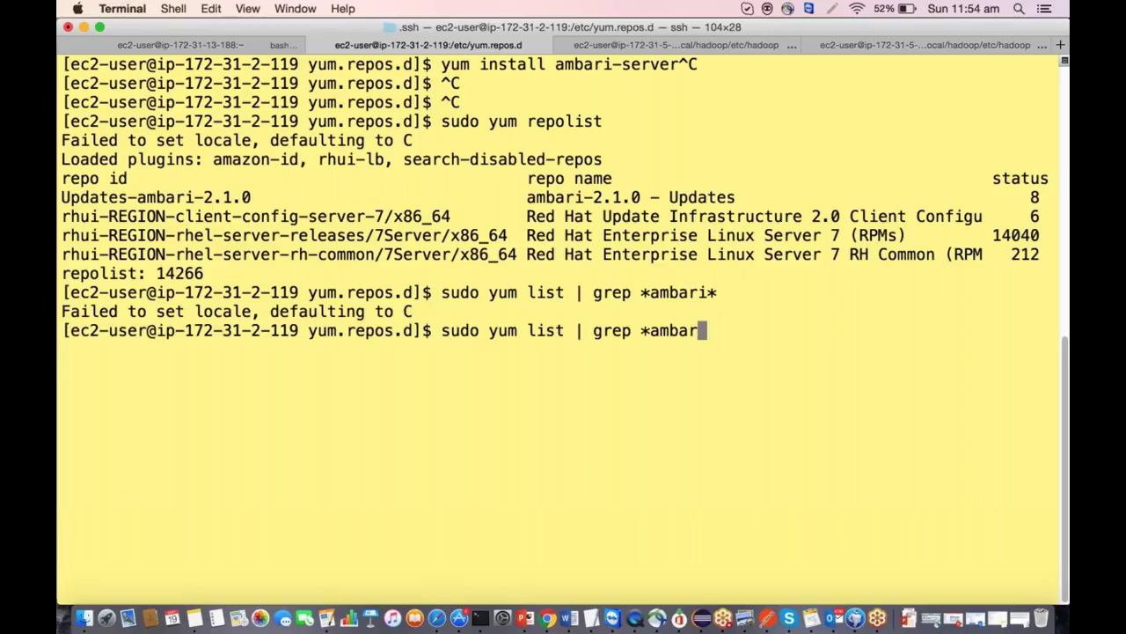
pyautogui.press('BackSpace')
pyautogui.press('BackSpace')
pyautogui.press('BackSpace')
pyautogui.press('BackSpace')
pyautogui.press('BackSpace')
pyautogui.press('BackSpace')
pyautogui.press('BackSpace')
pyautogui.press('BackSpace')
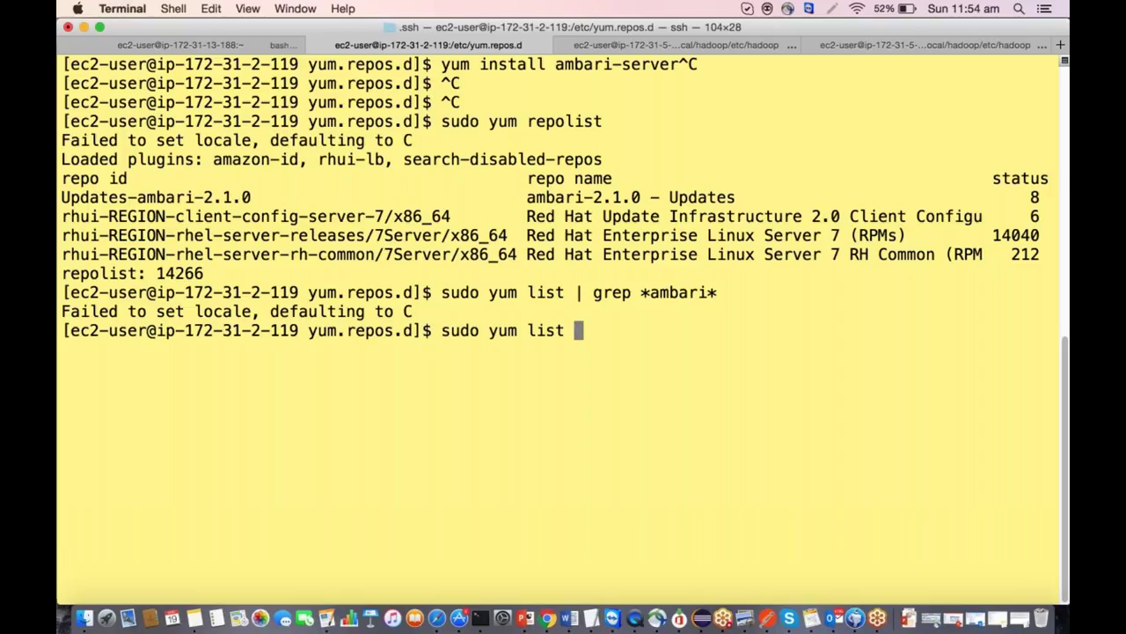
pyautogui.press('BackSpace')
pyautogui.press('BackSpace')
pyautogui.press('BackSpace')
pyautogui.press('BackSpace')
pyautogui.press('BackSpace')
pyautogui.write('-y install ')
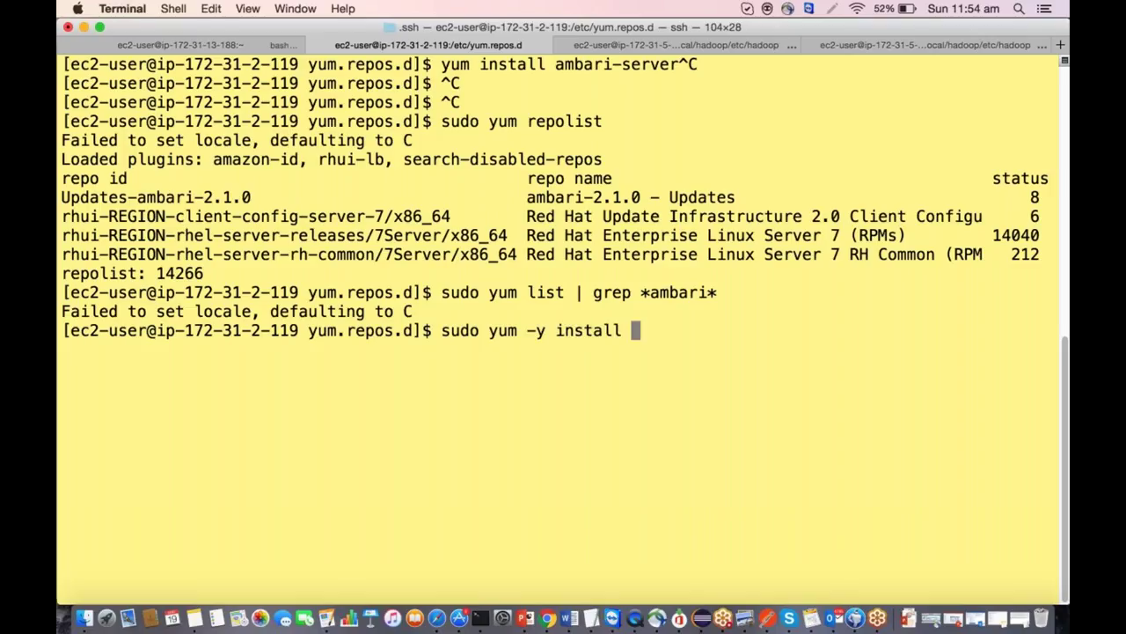
pyautogui.write('amabri')
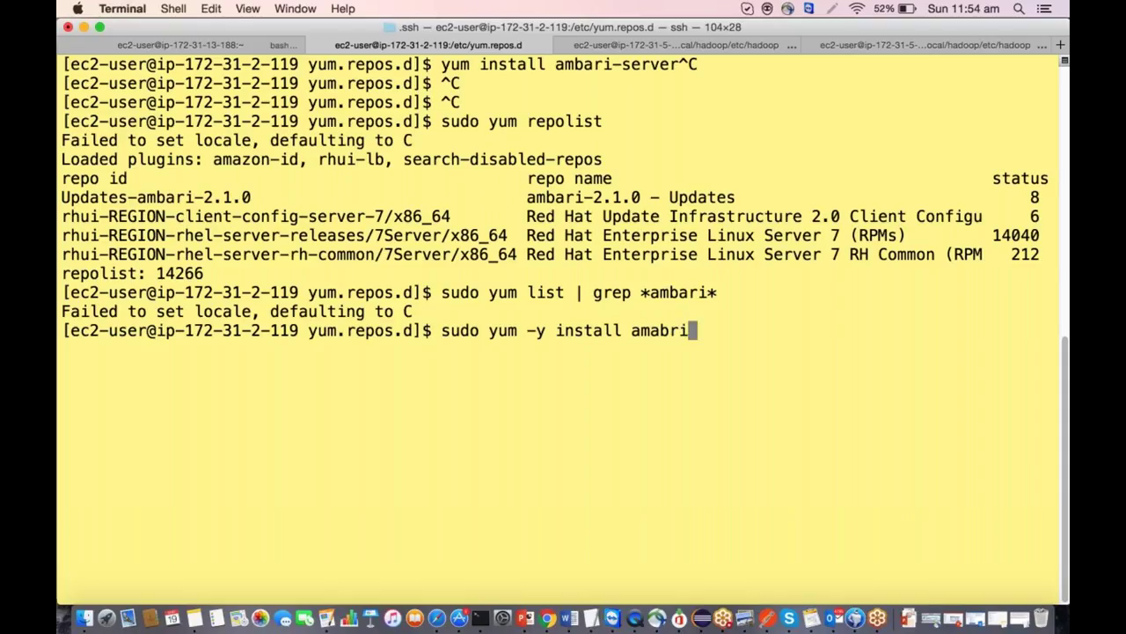
pyautogui.press('BackSpace')
pyautogui.press('BackSpace')
pyautogui.press('BackSpace')
pyautogui.press('BackSpace')
pyautogui.press('BackSpace')
pyautogui.write('mbari-server')
pyautogui.press('Return')
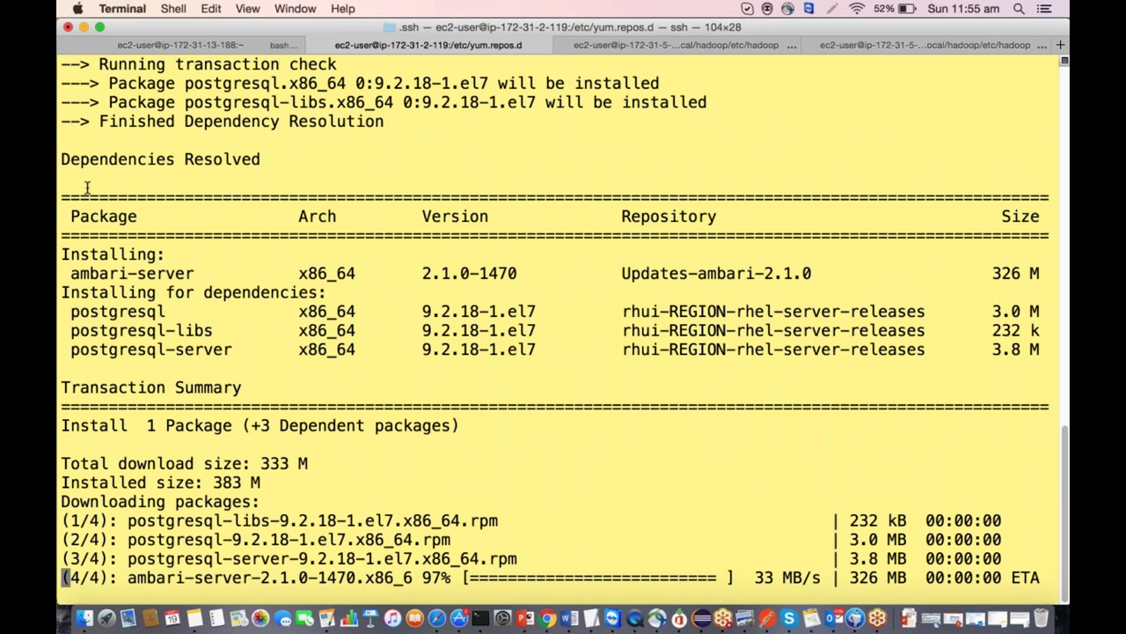
# Review the yum output until ambari-server 2.1.0-1470 and its PostgreSQL dependencies report Complete!
pyautogui.scroll(8, 105, 237)
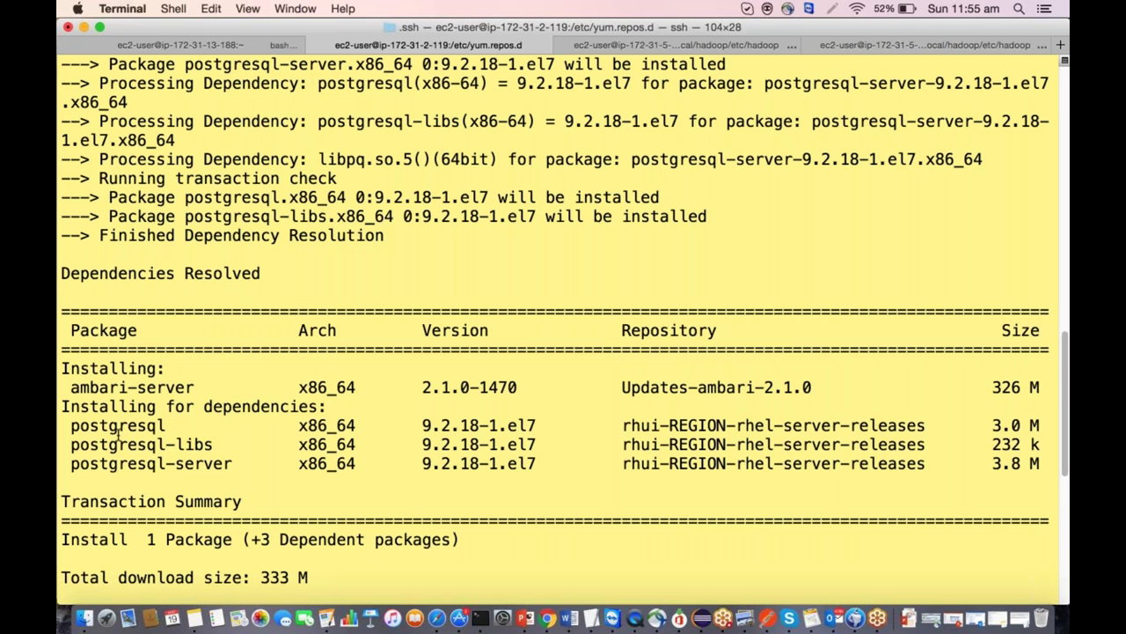
pyautogui.scroll(-8, 176, 431)
pyautogui.scroll(5, 141, 449)
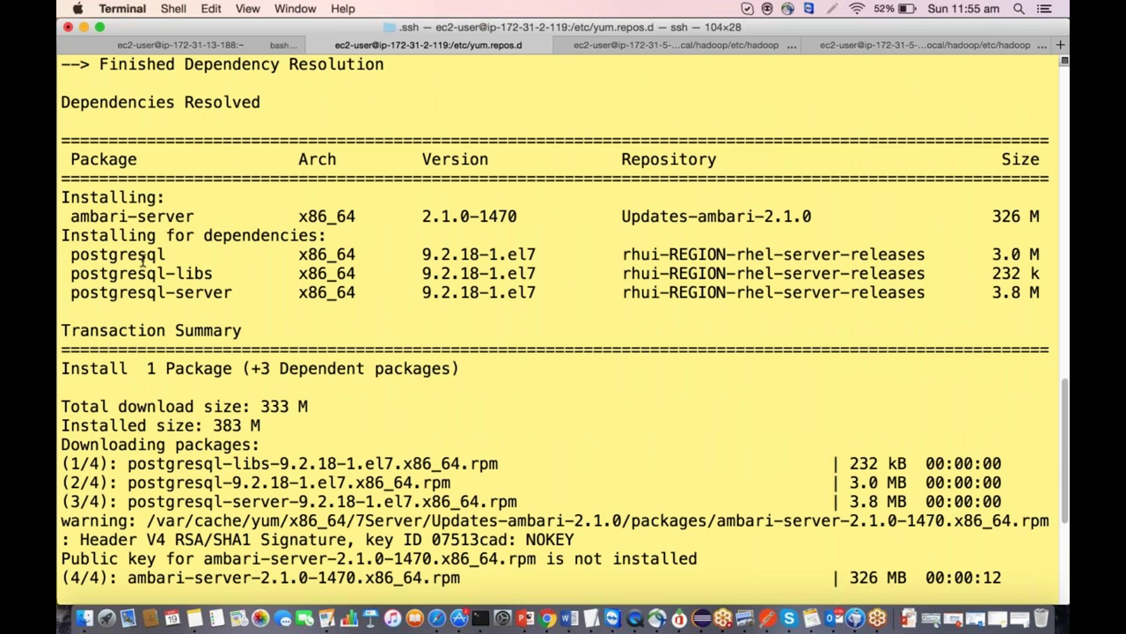
pyautogui.scroll(-5, 143, 255)
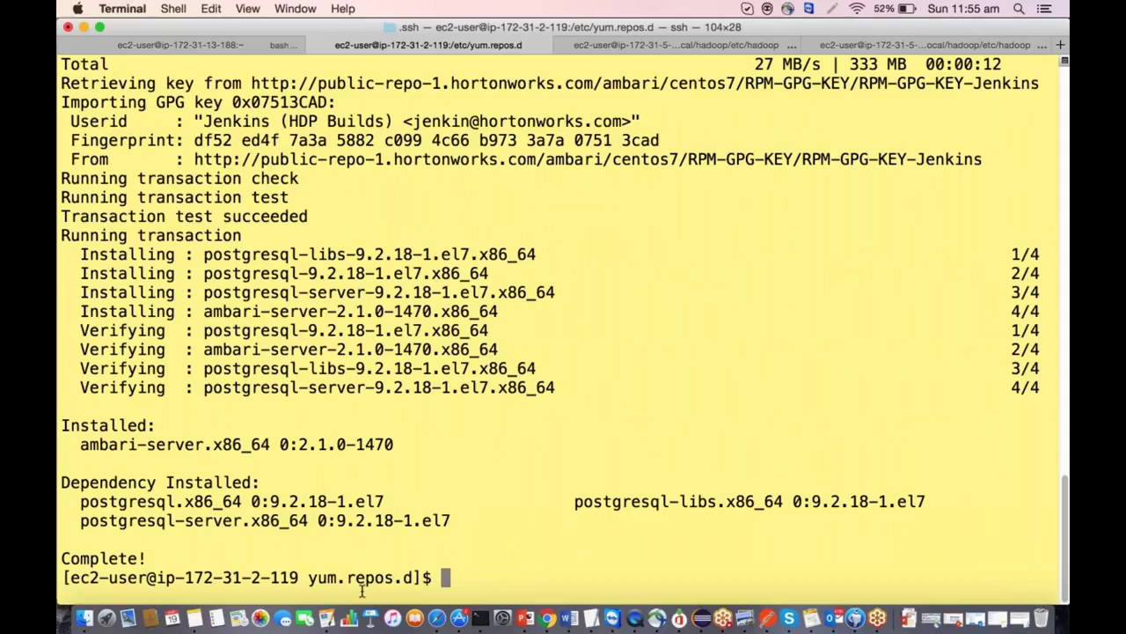
pyautogui.press('super+Tab')
pyautogui.press('super+Tab')
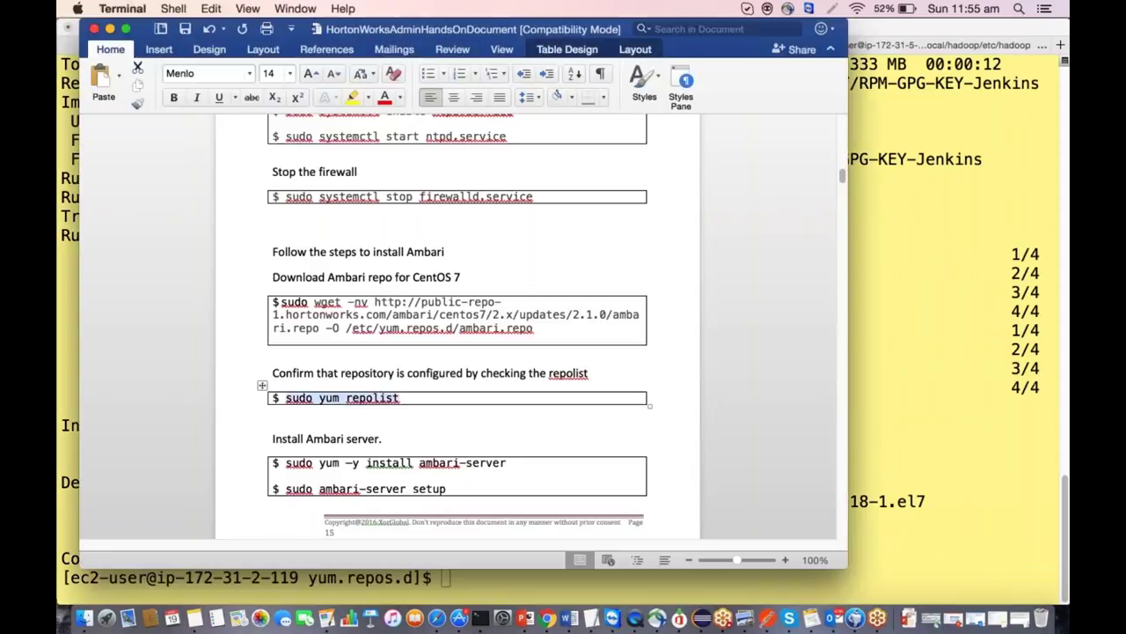
# Clear the terminal screen.
pyautogui.write('cd /')
pyautogui.press('BackSpace')
pyautogui.press('BackSpace')
pyautogui.press('BackSpace')
pyautogui.press('BackSpace')
pyautogui.write('clear')
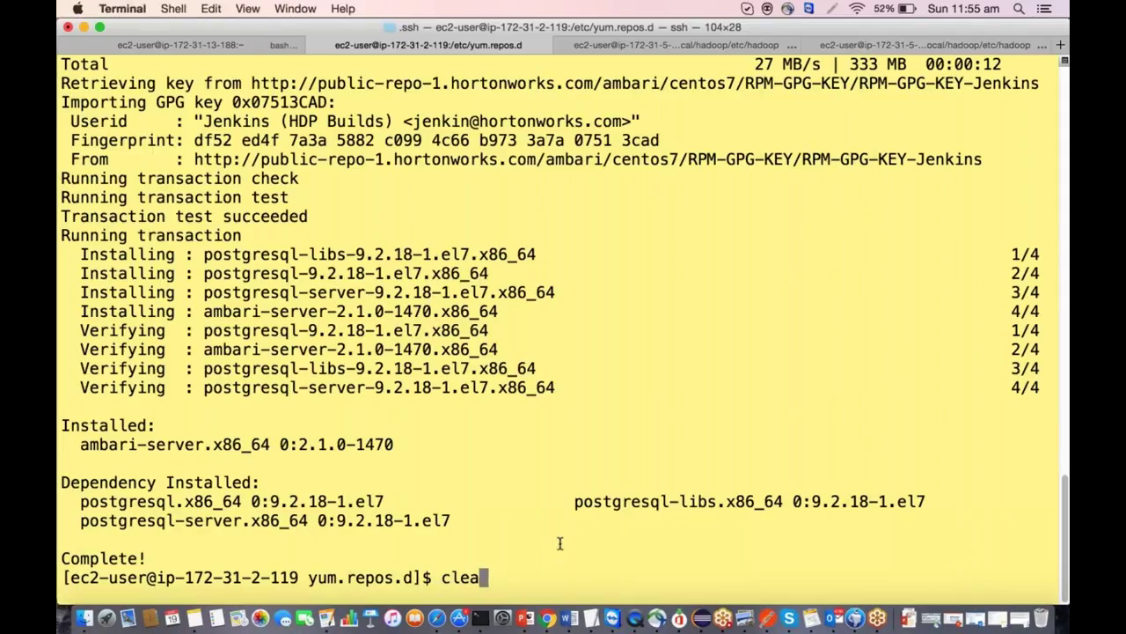
pyautogui.press('Return')
# Copy 'sudo ambari-server setup' from the Word guide and paste it at the terminal prompt.
pyautogui.press('super+Tab')
pyautogui.press('super+Tab')
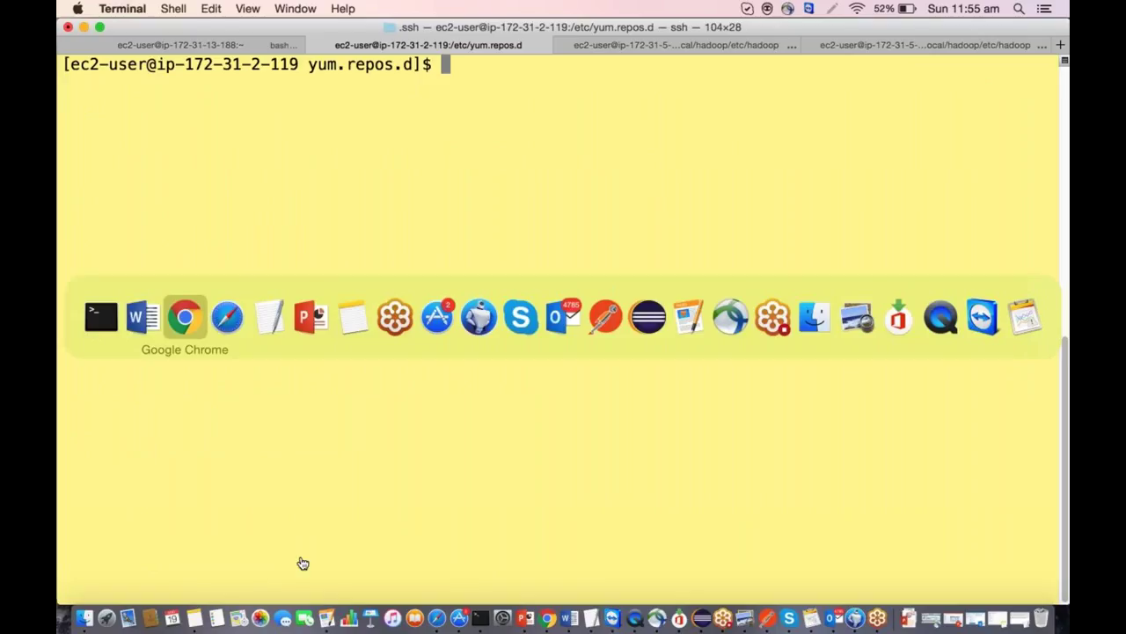
pyautogui.press('super+shift+Tab')
pyautogui.moveTo(509, 463); pyautogui.dragTo(419, 462)
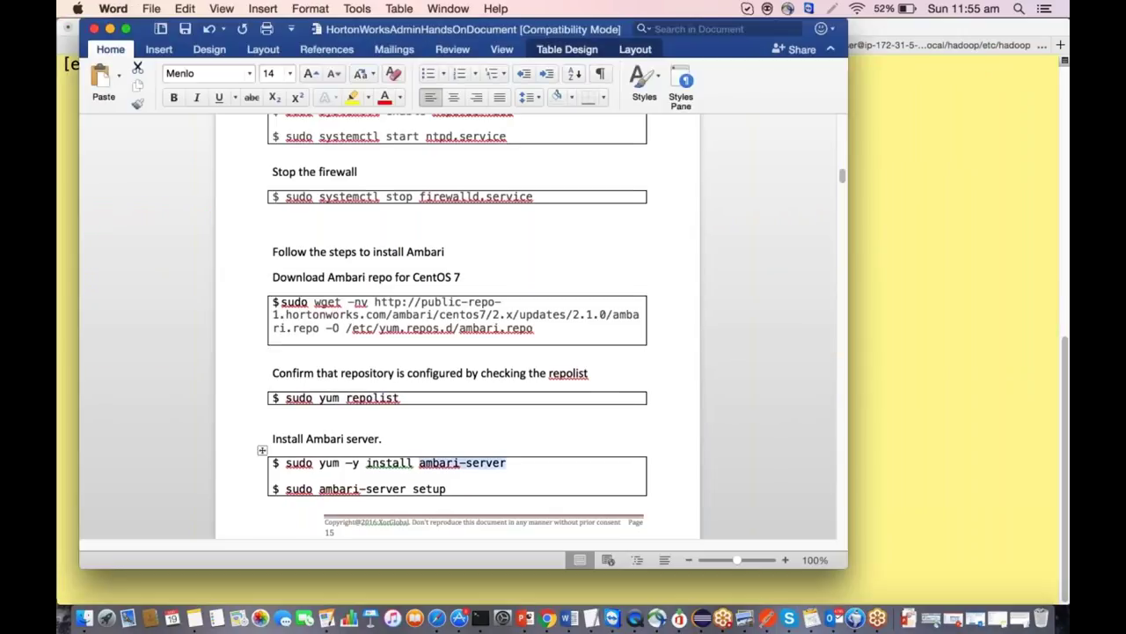
pyautogui.scroll(-5, 419, 463)
pyautogui.moveTo(447, 318); pyautogui.dragTo(283, 318)
pyautogui.press('super+c')
pyautogui.press('super+Tab')
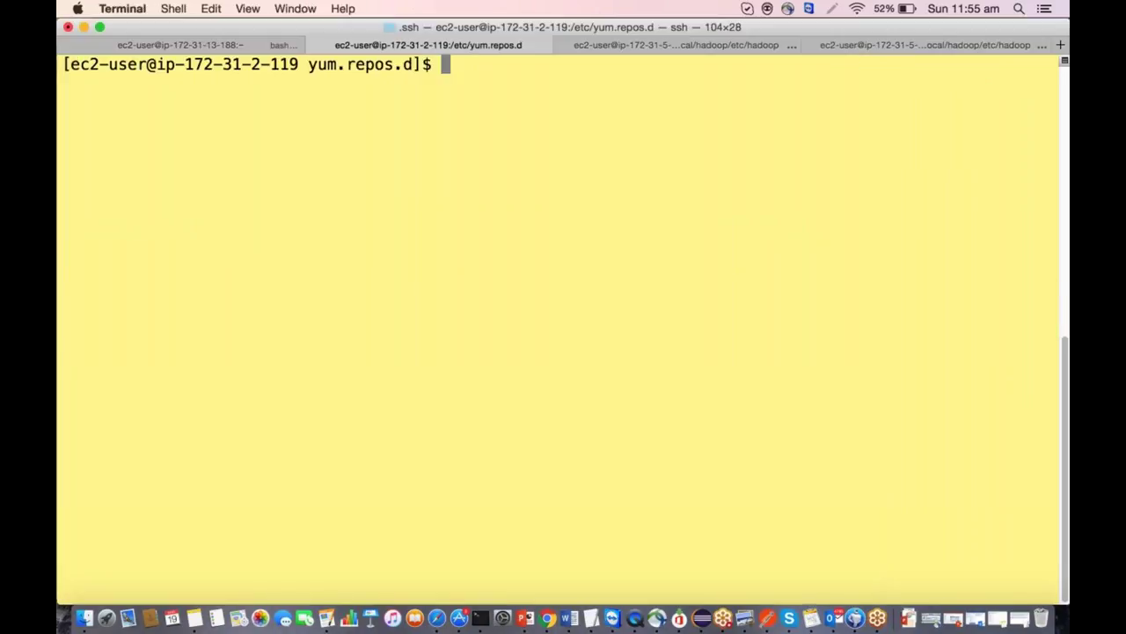
pyautogui.press('Return')
pyautogui.press('Return')
pyautogui.press('Return')
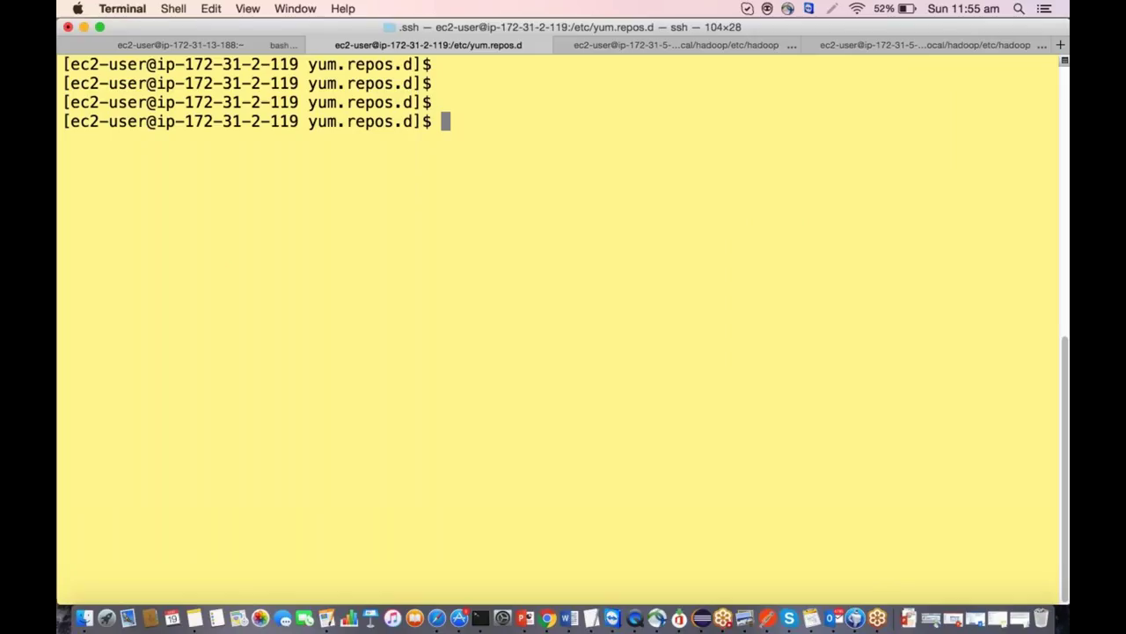
pyautogui.press('super+v')
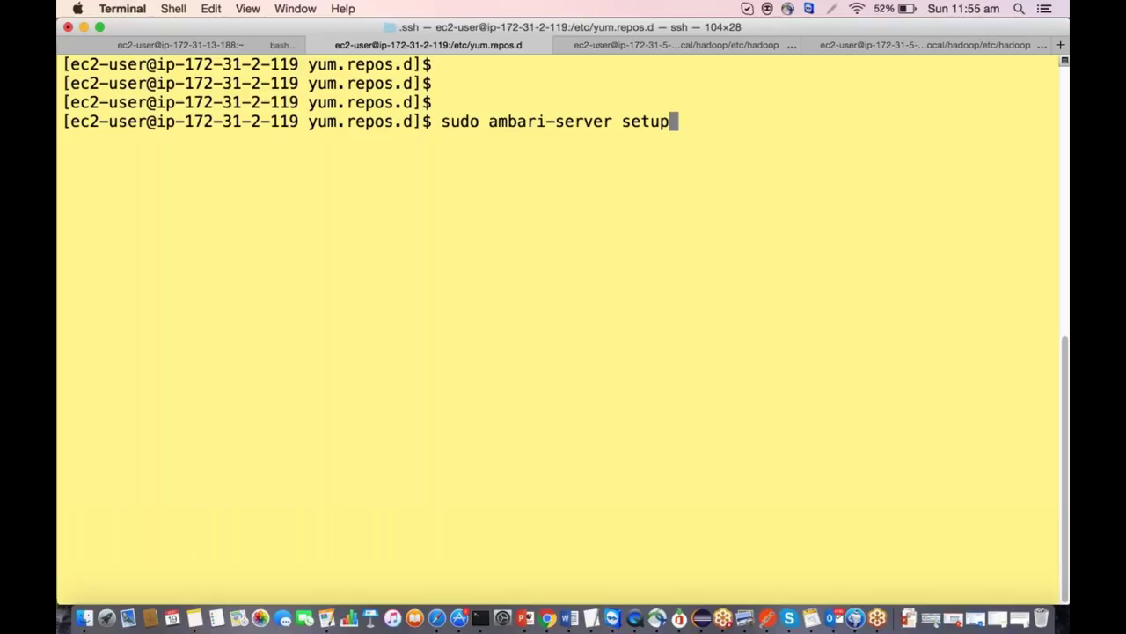
# Run Ambari setup, continue with SELinux disabled, and keep the default daemon user account.
pyautogui.press('Return')
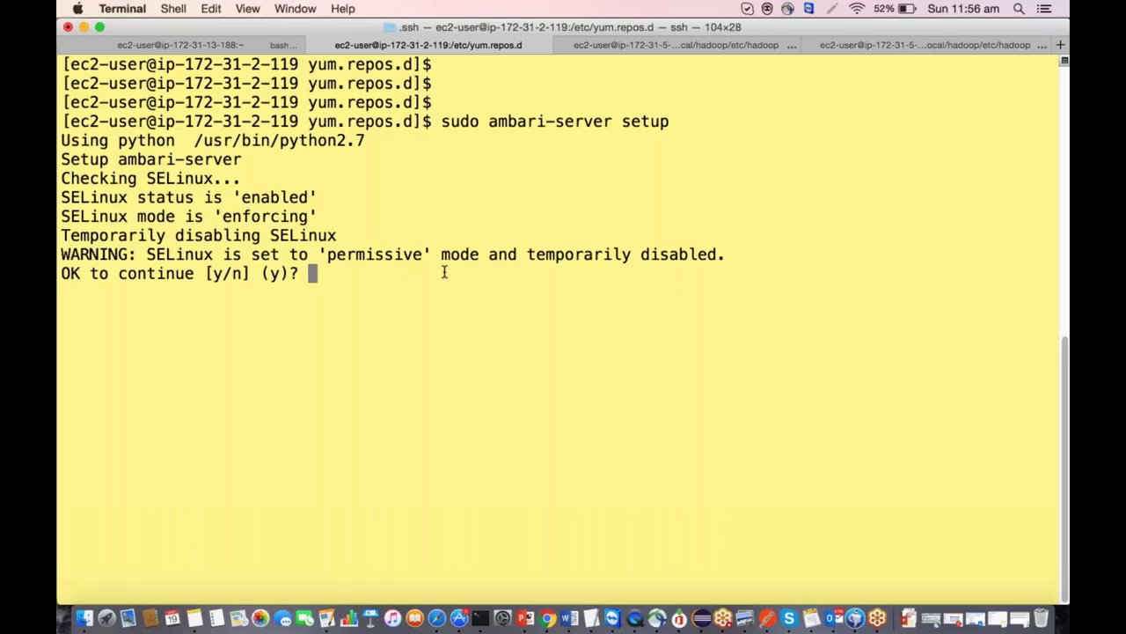
pyautogui.write('y')
pyautogui.press('Return')
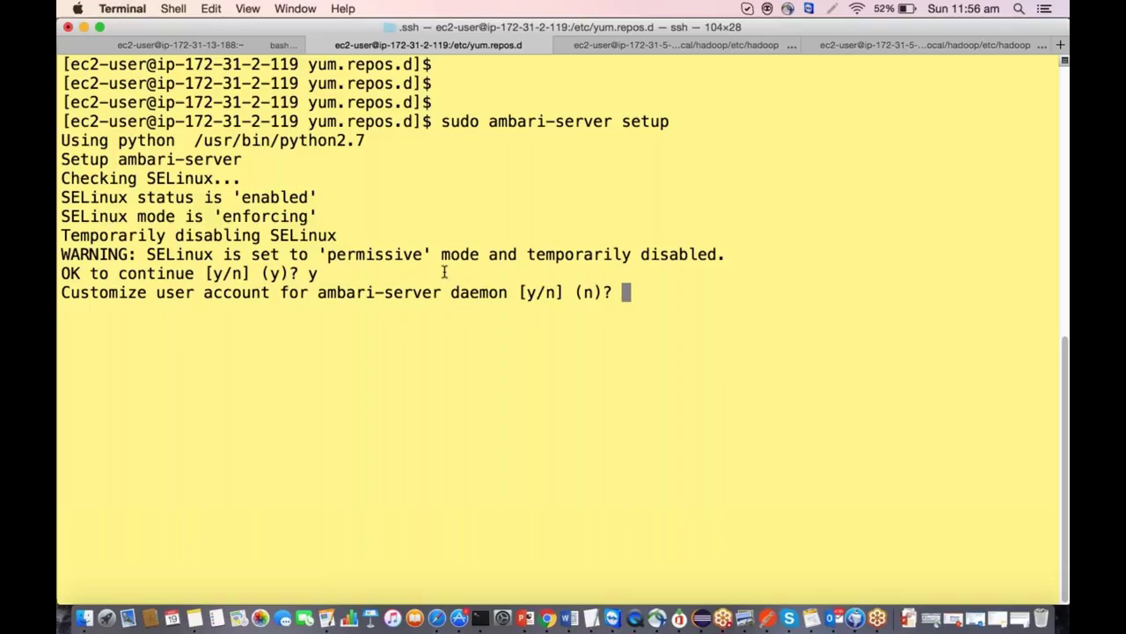
pyautogui.write('n')
pyautogui.moveTo(565, 292); pyautogui.dragTo(598, 292)
pyautogui.press('Return')
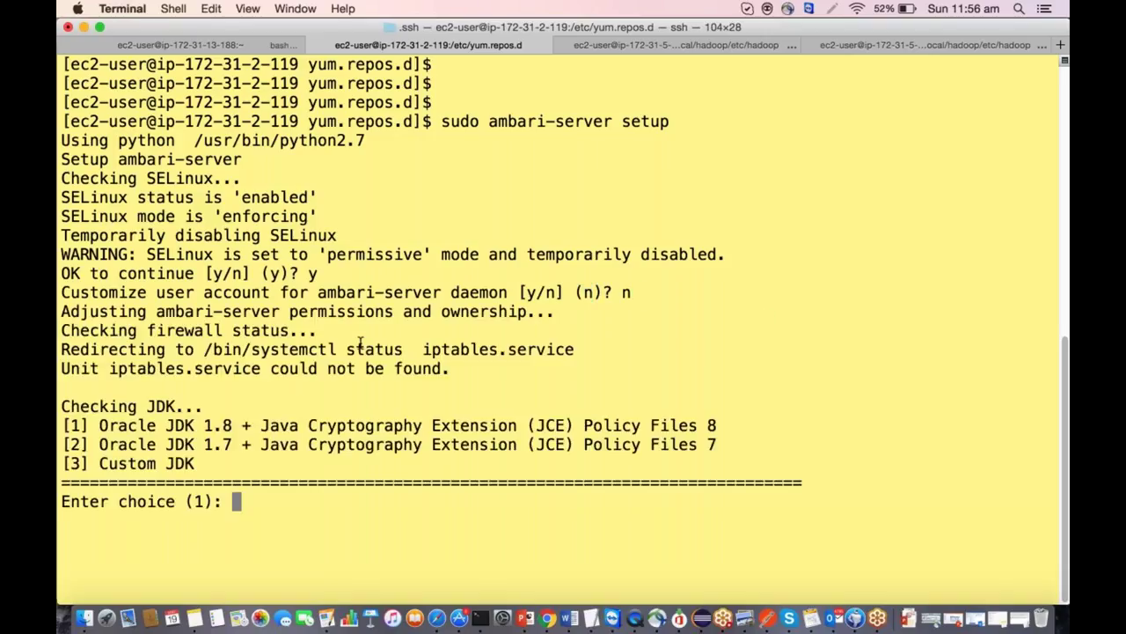
# Choose option 1, Oracle JDK 1.8, as the server's JDK.
pyautogui.moveTo(62, 407); pyautogui.dragTo(235, 477)
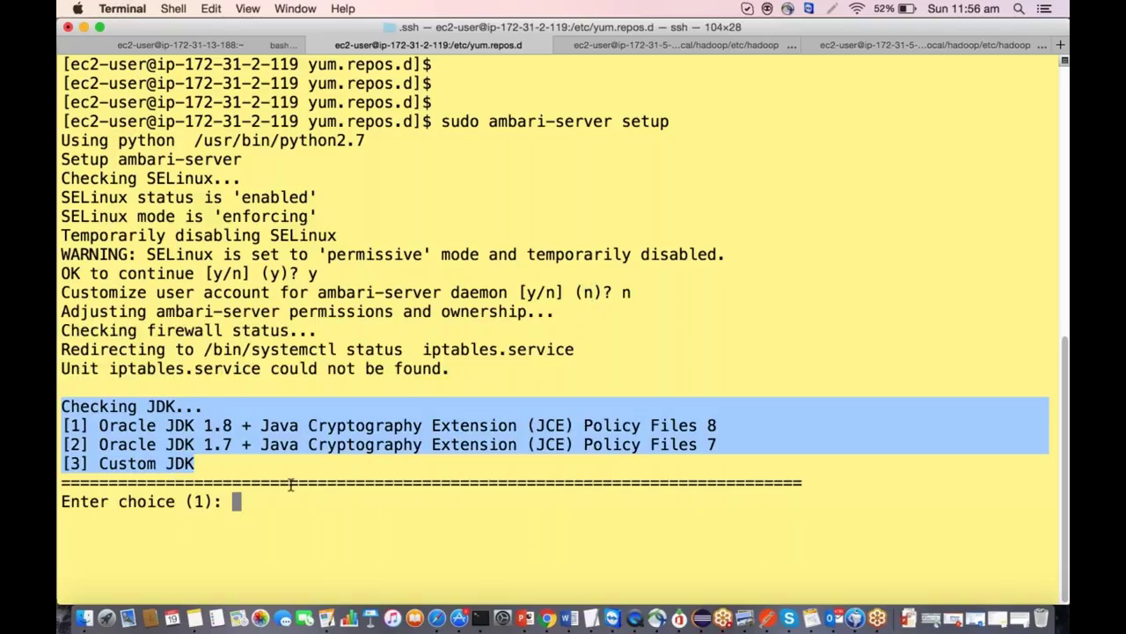
pyautogui.click(239, 500)
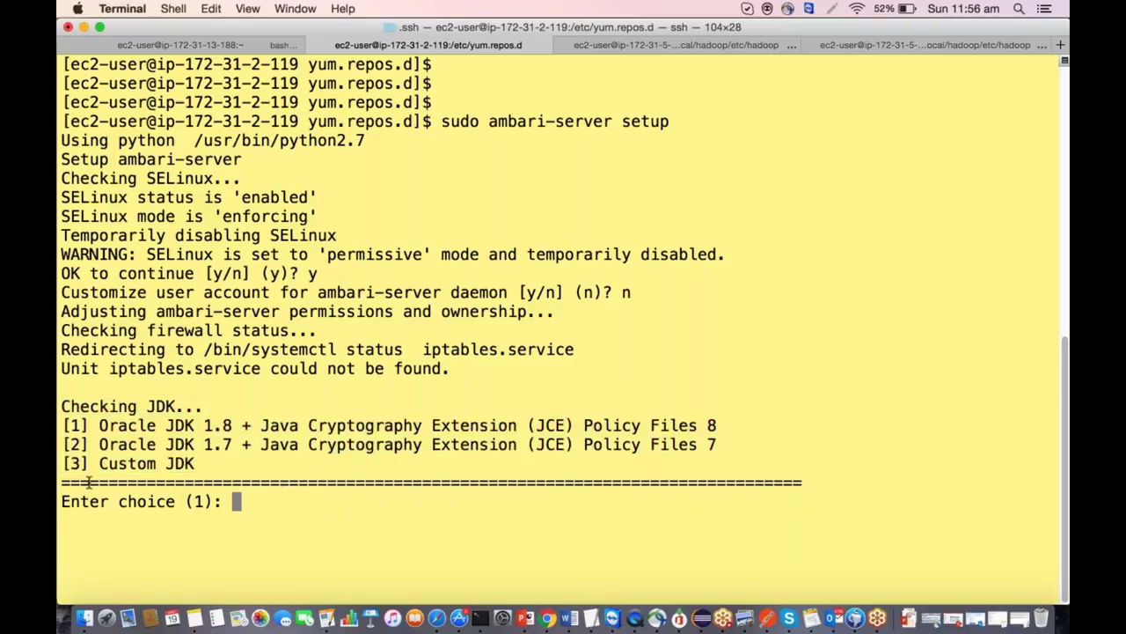
pyautogui.moveTo(187, 500); pyautogui.dragTo(215, 500)
pyautogui.click(266, 502)
pyautogui.write('1')
pyautogui.press('Return')
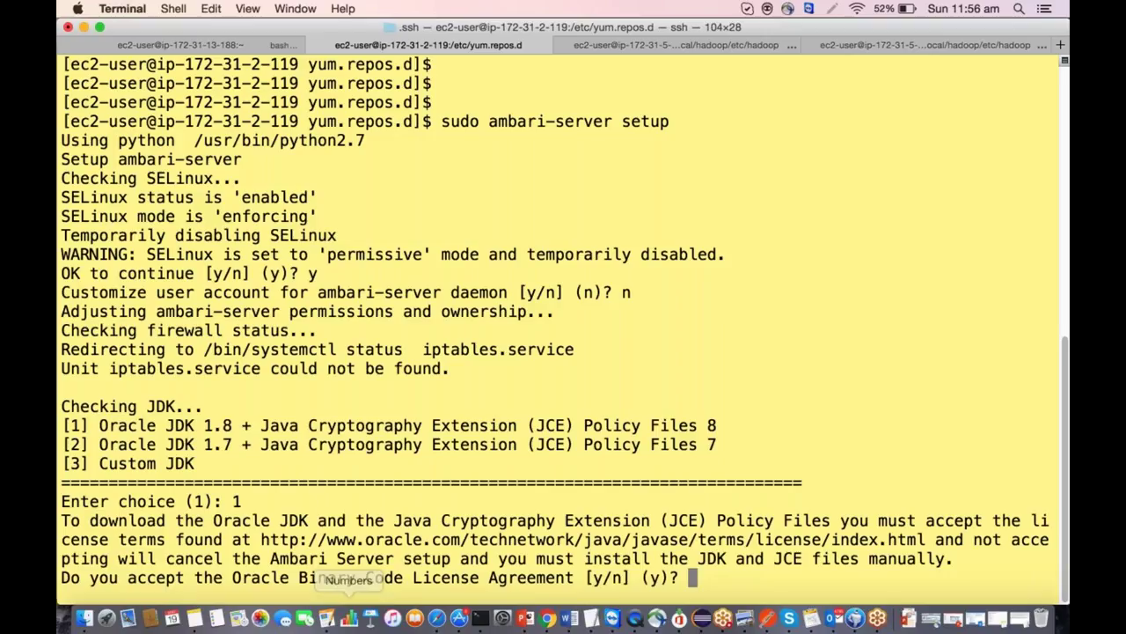
# Accept the Oracle license and skip advanced database configuration.
pyautogui.write('y')
pyautogui.press('Return')
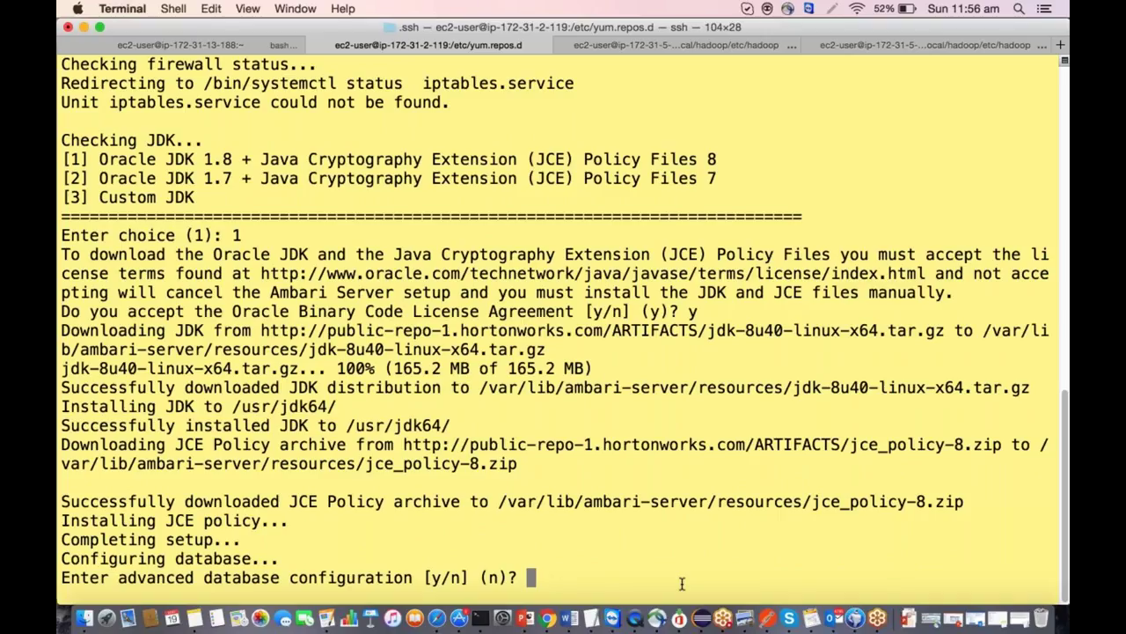
pyautogui.write('n')
pyautogui.press('Return')
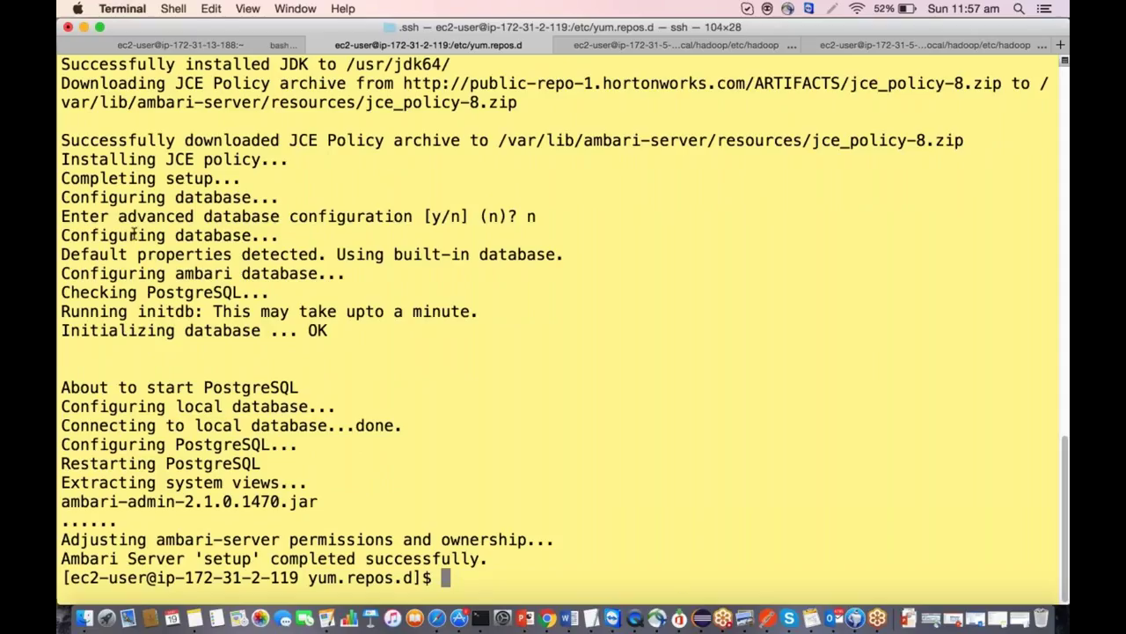
# Highlight the database initialization, PostgreSQL start and setup-completed lines in the output.
pyautogui.moveTo(365, 249); pyautogui.dragTo(522, 219)
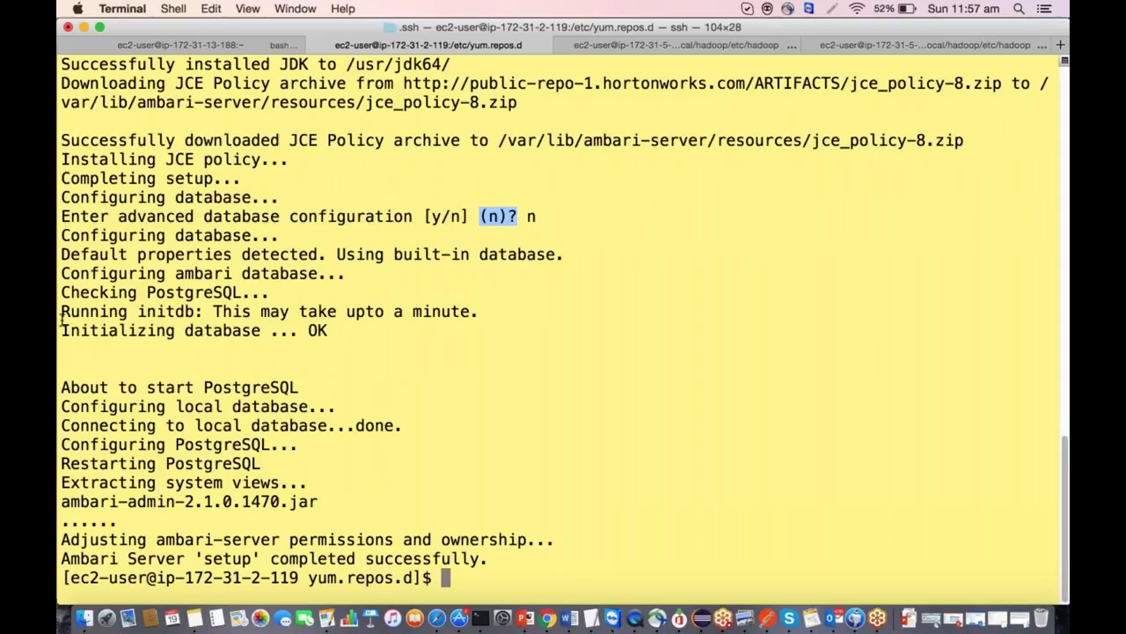
pyautogui.moveTo(62, 315); pyautogui.dragTo(361, 335)
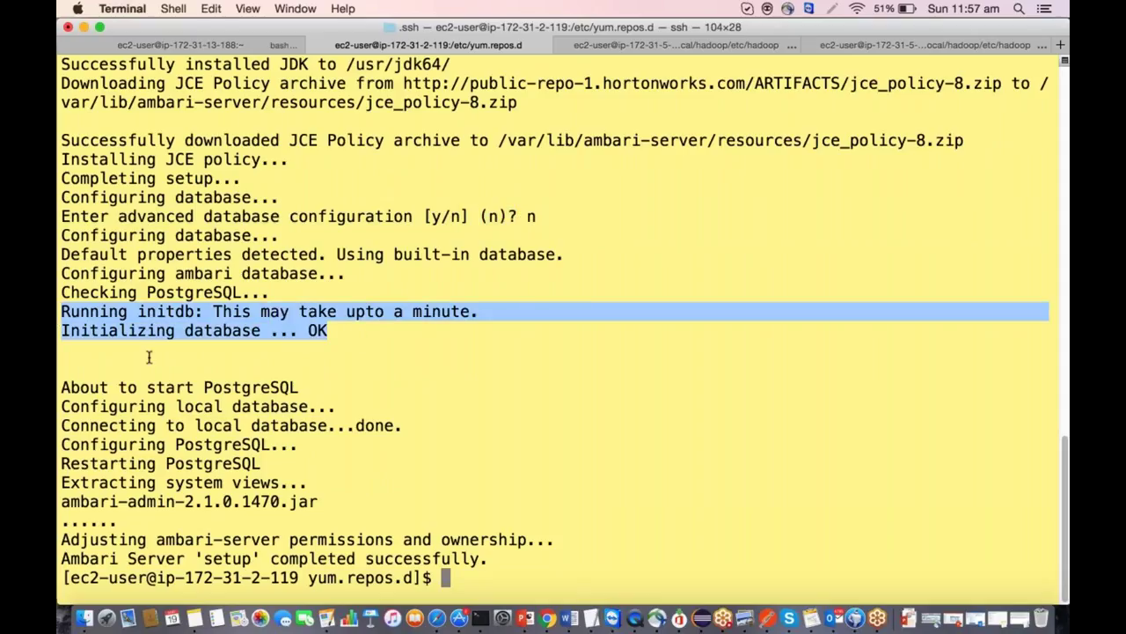
pyautogui.moveTo(360, 389); pyautogui.dragTo(89, 389)
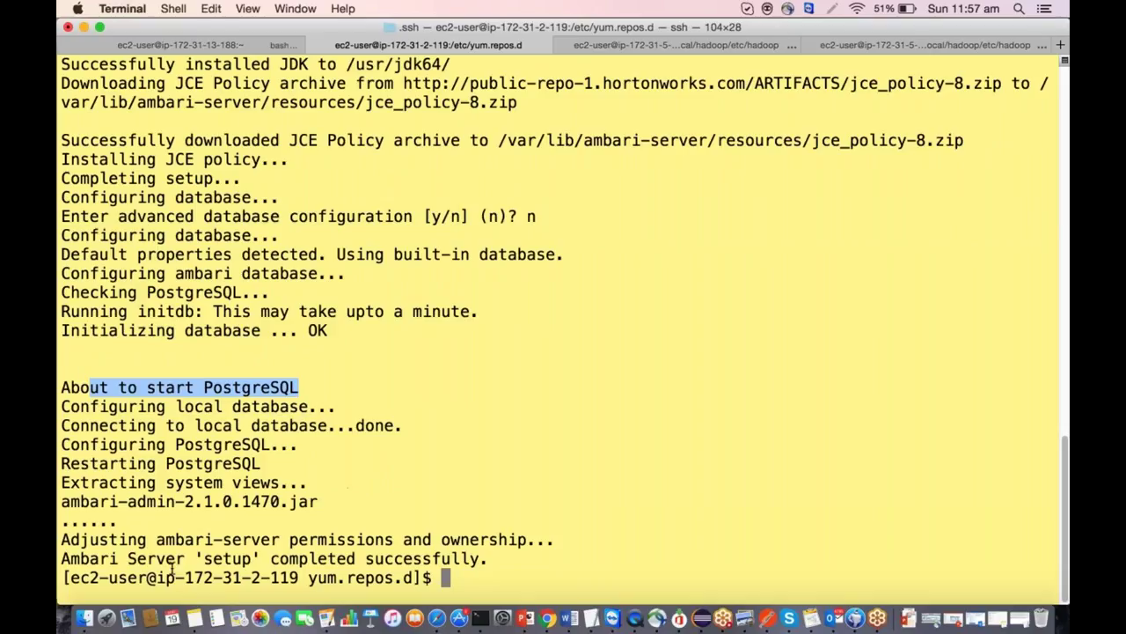
pyautogui.moveTo(180, 564); pyautogui.dragTo(270, 559)
# Copy 'sudo ambari-server start' from the Word guide and clear the terminal.
pyautogui.press('super+Tab')
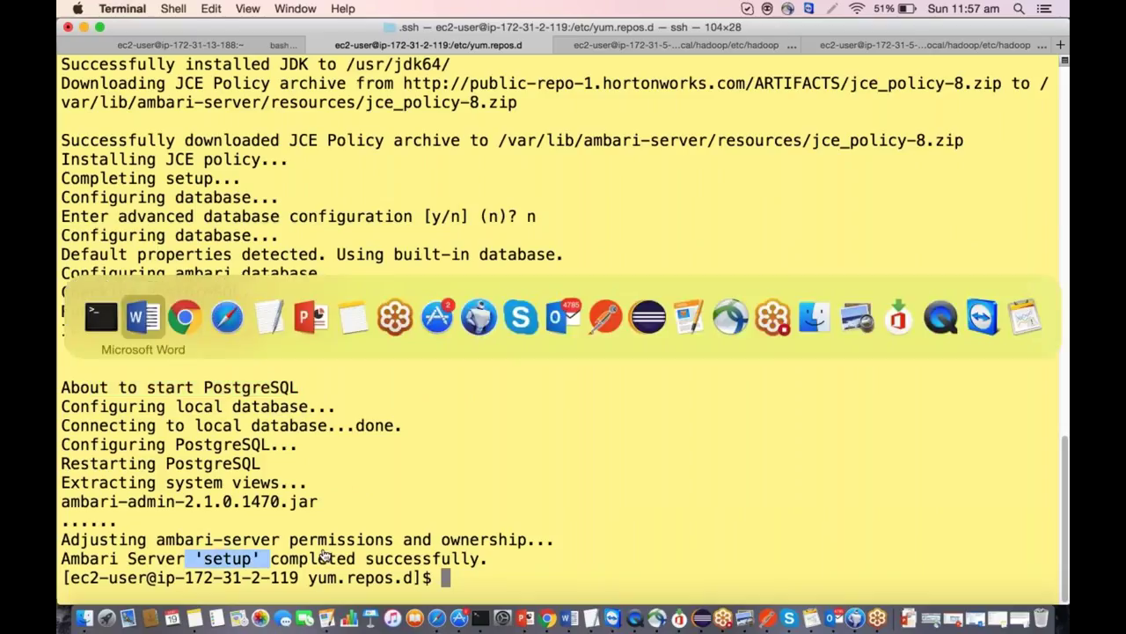
pyautogui.scroll(-3, 457, 325)
pyautogui.scroll(-4, 458, 326)
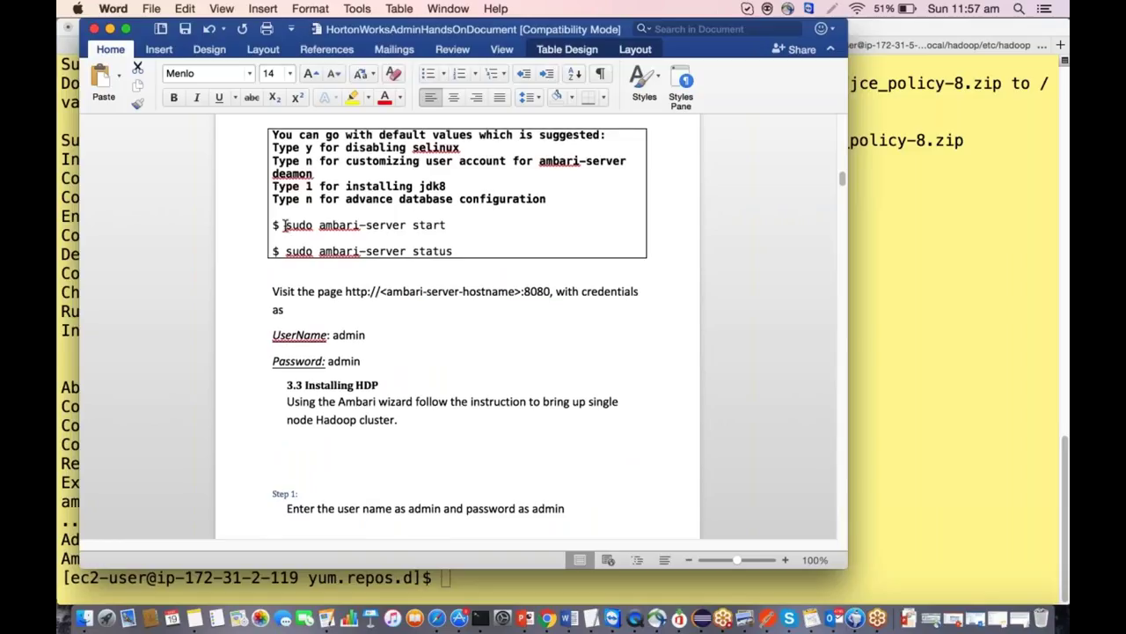
pyautogui.moveTo(285, 225); pyautogui.dragTo(473, 227)
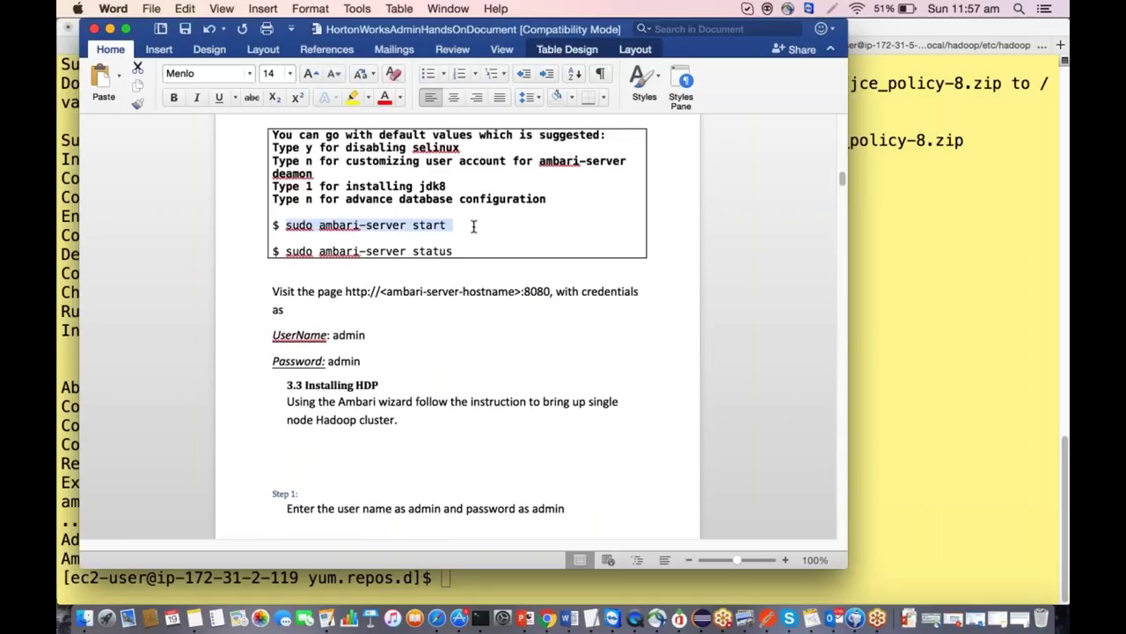
pyautogui.press('super+c')
pyautogui.press('super+Tab')
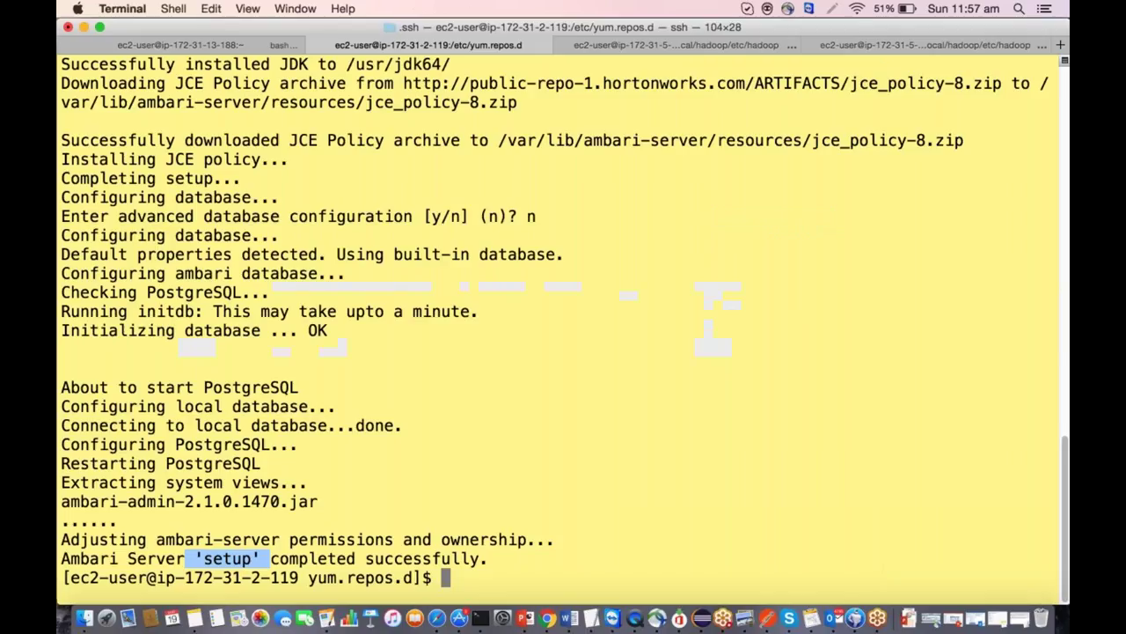
pyautogui.write('clear')
pyautogui.press('Return')
# Paste and run 'sudo ambari-server start', noting the server log file path.
pyautogui.press('Return')
pyautogui.press('Return')
pyautogui.press('super+v')
pyautogui.press('Return')
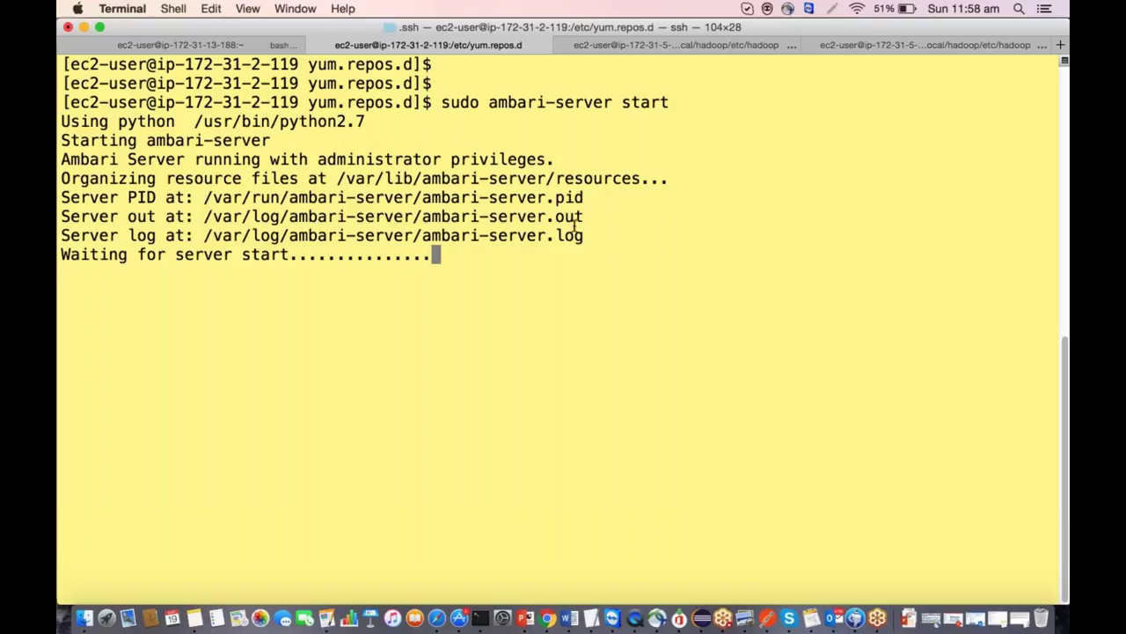
pyautogui.moveTo(576, 227); pyautogui.dragTo(202, 235)
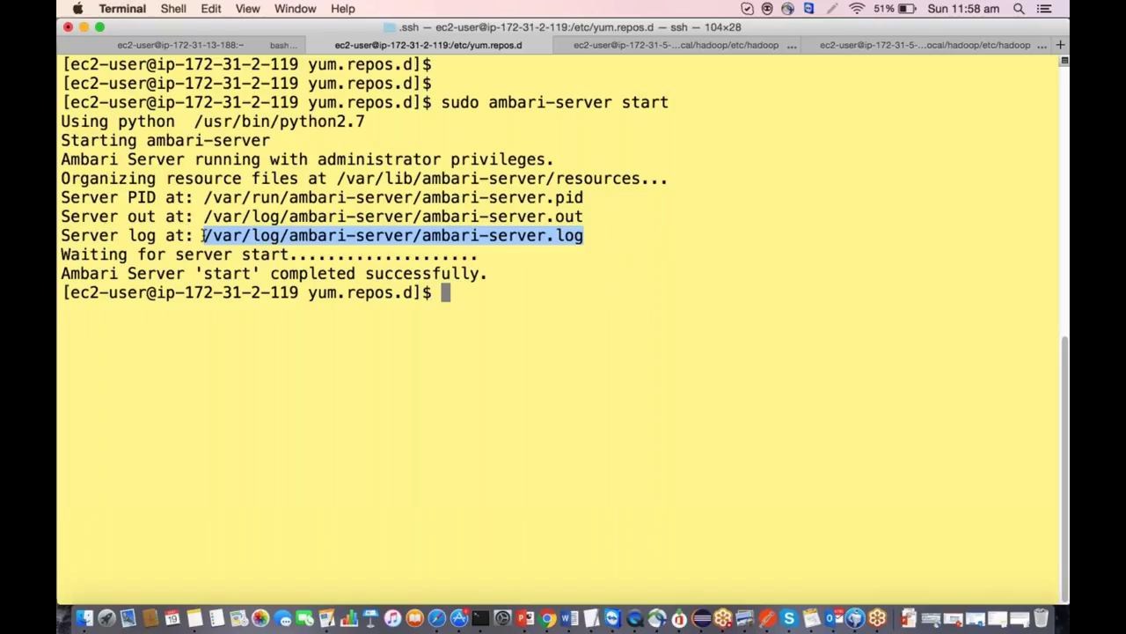
pyautogui.click(204, 235)
# Follow the server log with 'sudo tail -f' until services start, then stop it.
pyautogui.write('tail -f')
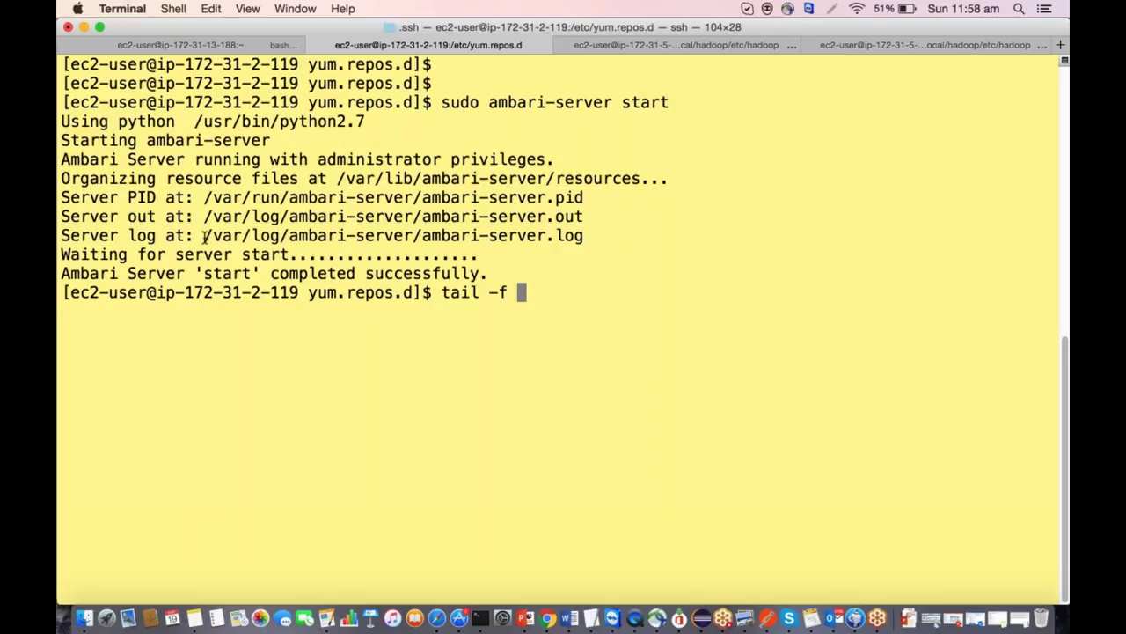
pyautogui.moveTo(204, 235); pyautogui.dragTo(587, 237)
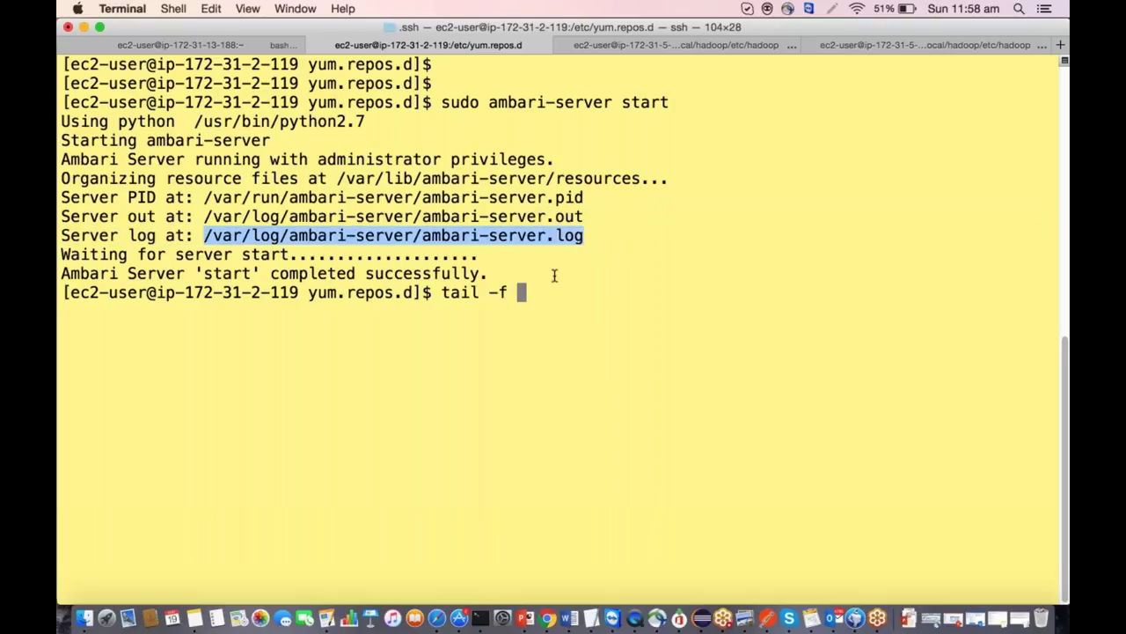
pyautogui.press('super+v')
pyautogui.hotkey('ctrl', 'a')
pyautogui.write('sudo')
pyautogui.press('Return')
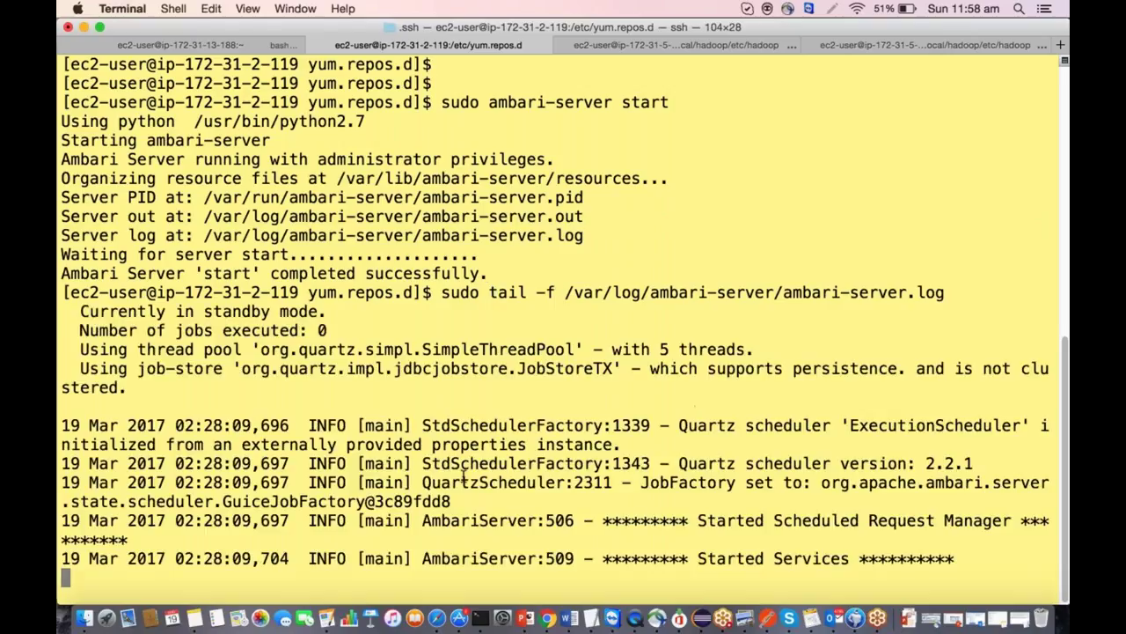
pyautogui.hotkey('ctrl', 'c')
pyautogui.hotkey('ctrl', 'c')
pyautogui.hotkey('ctrl', 'c')
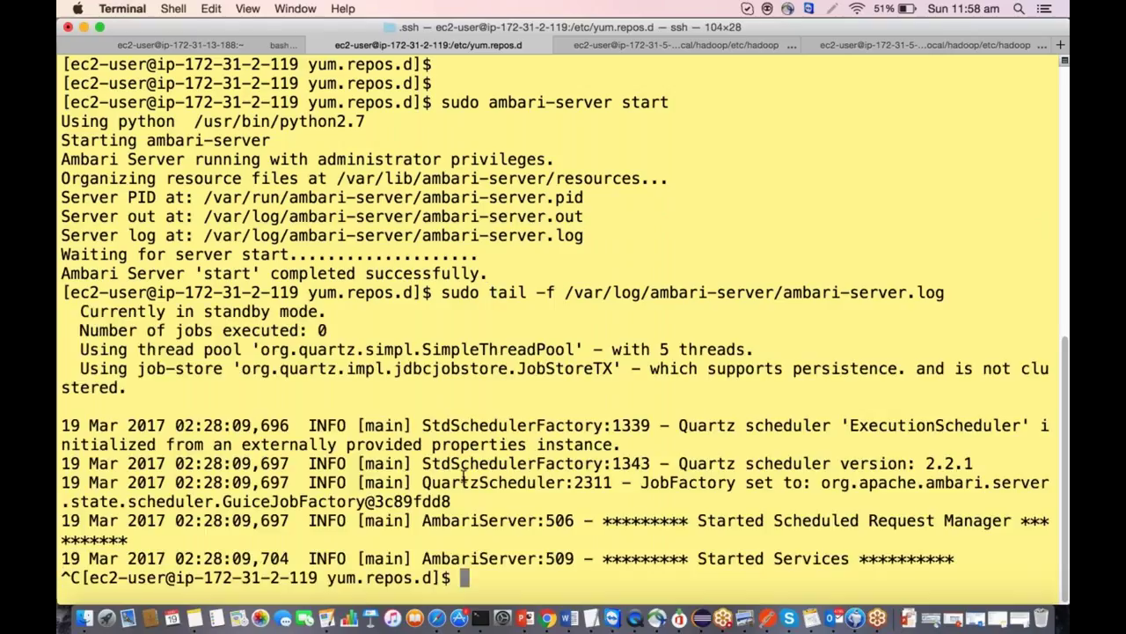
# Copy 'sudo ambari-server status' from the Word guide.
pyautogui.press('super+Tab')
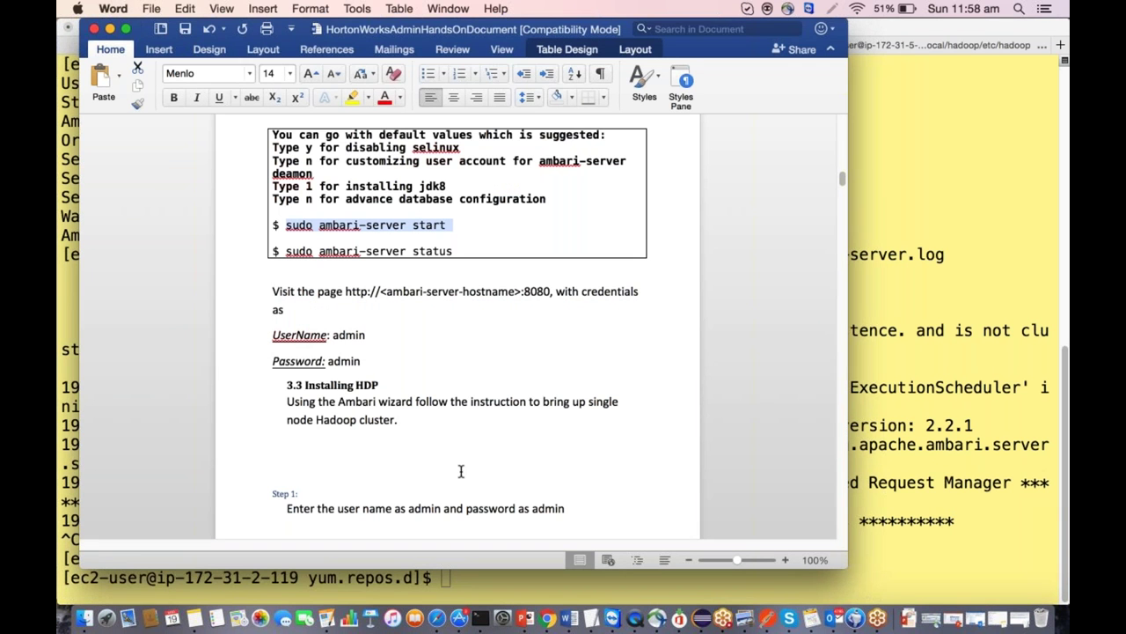
pyautogui.moveTo(455, 251); pyautogui.dragTo(296, 247)
pyautogui.press('super+c')
pyautogui.press('super+Tab')
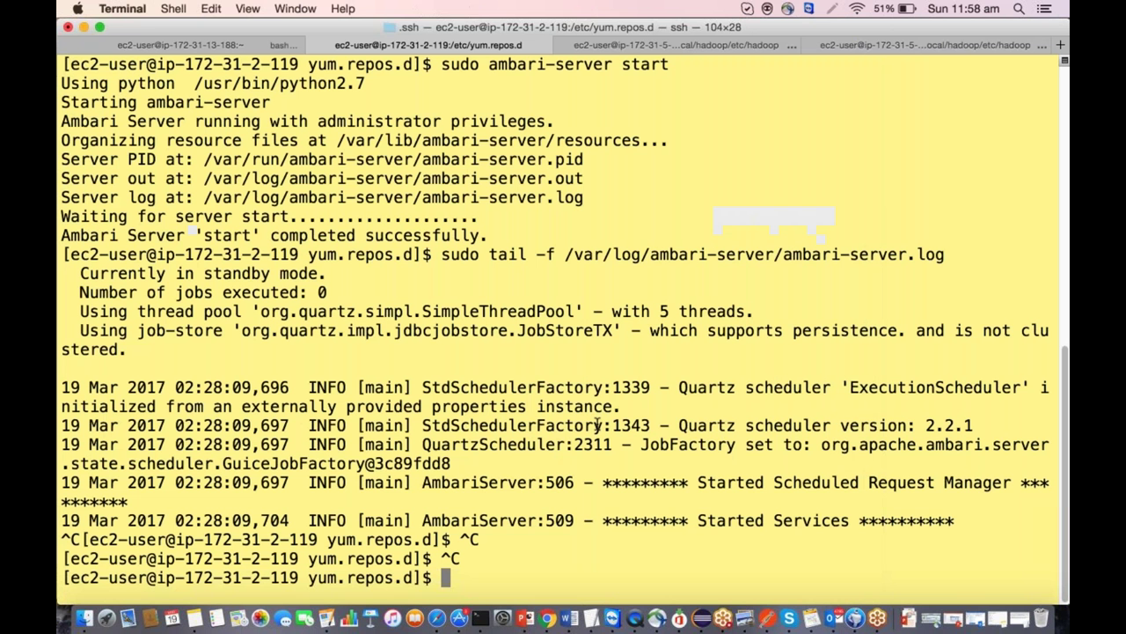
# Clear the screen and run 'sudo ambari-server status', confirming the server runs with PID 10136.
pyautogui.write('clear')
pyautogui.press('Return')
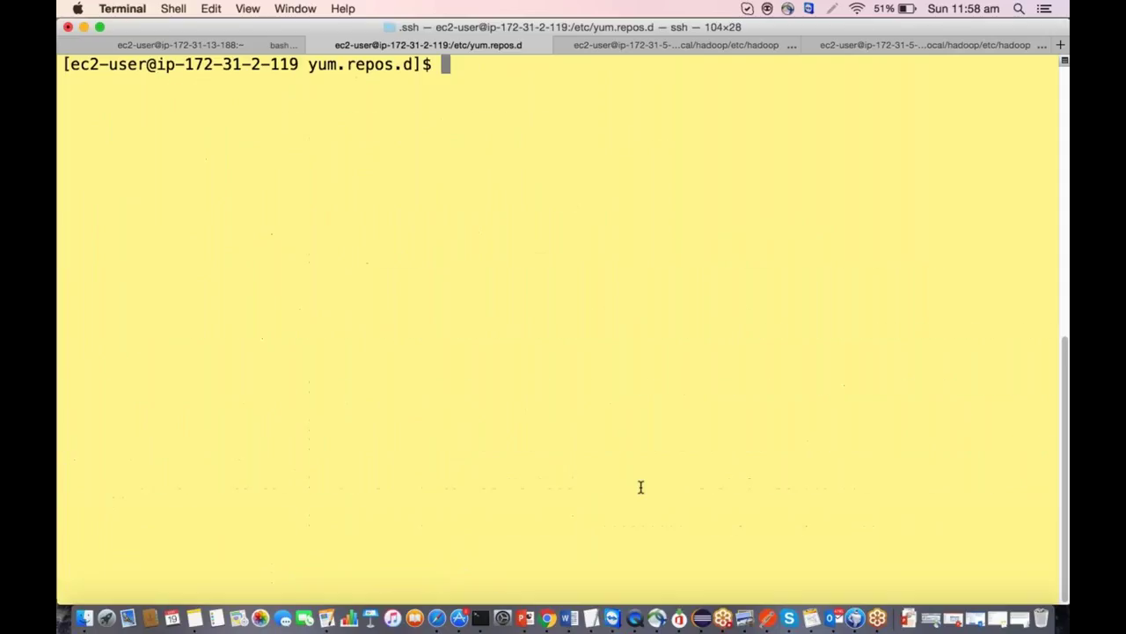
pyautogui.press('super+v')
pyautogui.press('Return')
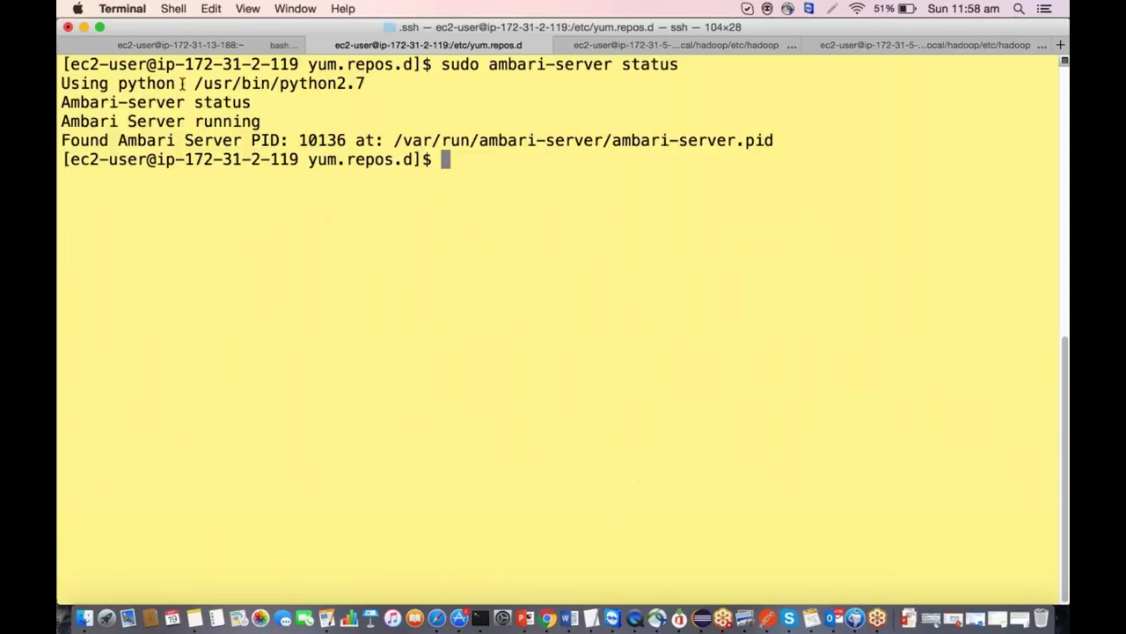
pyautogui.moveTo(262, 121); pyautogui.dragTo(59, 121)
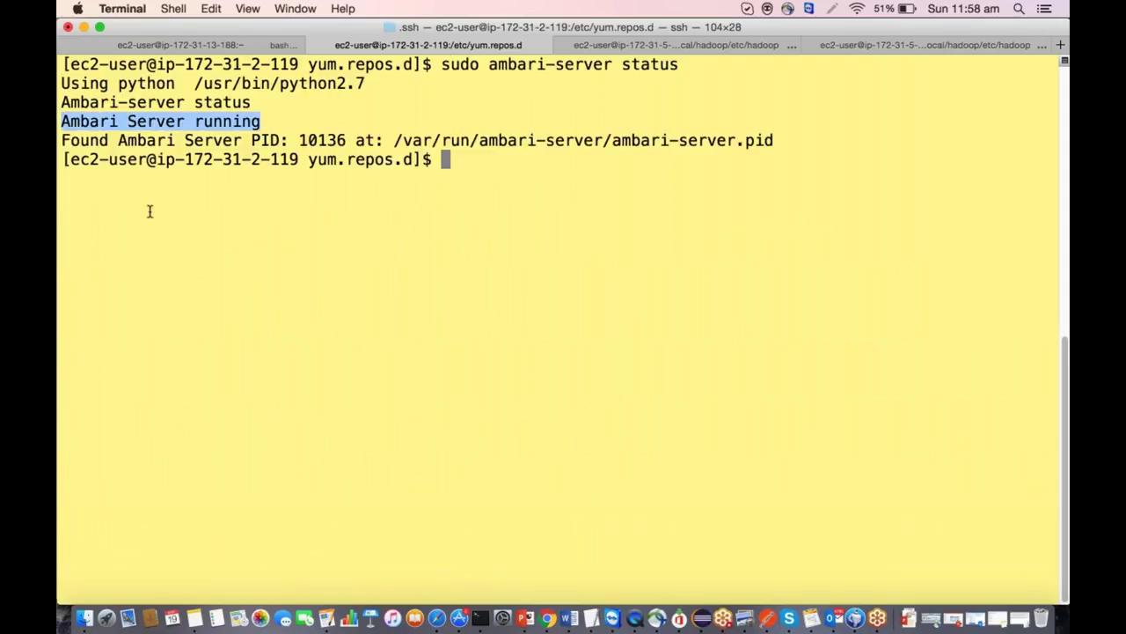
# Highlight the port 8080 web address in the Word guide, then bring Chrome forward.
pyautogui.press('super+Tab')
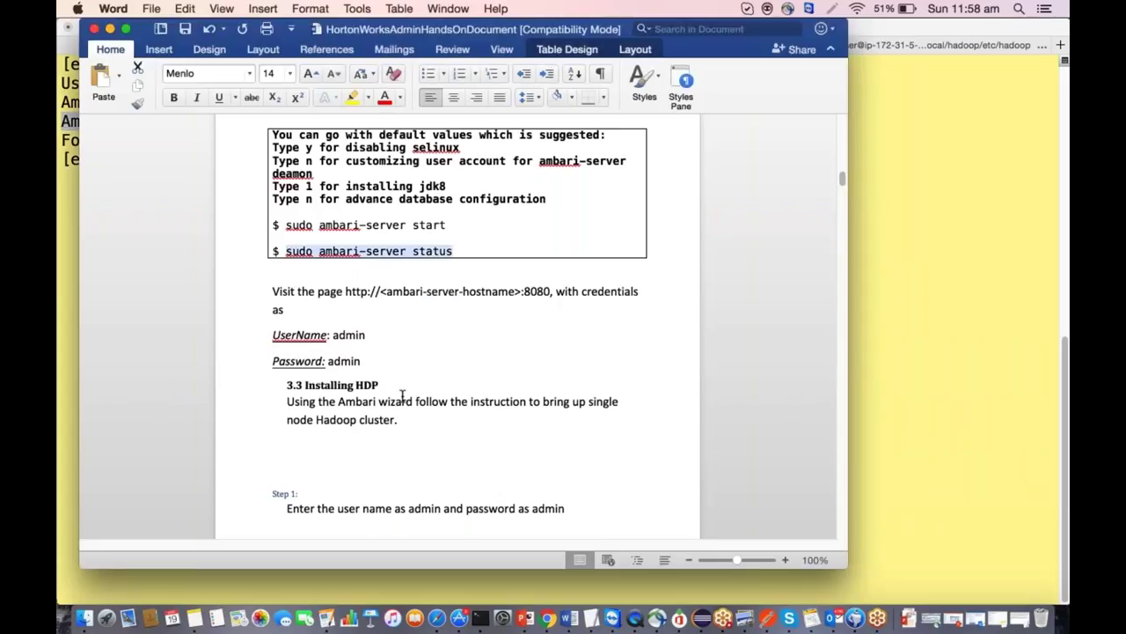
pyautogui.moveTo(341, 291); pyautogui.dragTo(554, 293)
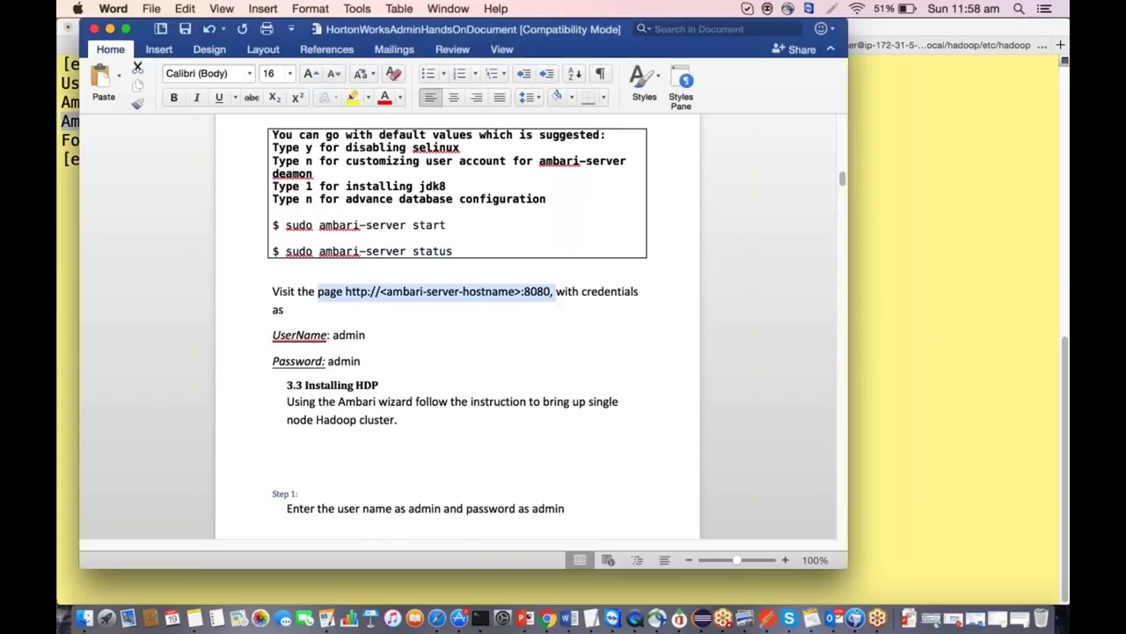
pyautogui.press('super+Tab')
pyautogui.press('super+Tab')
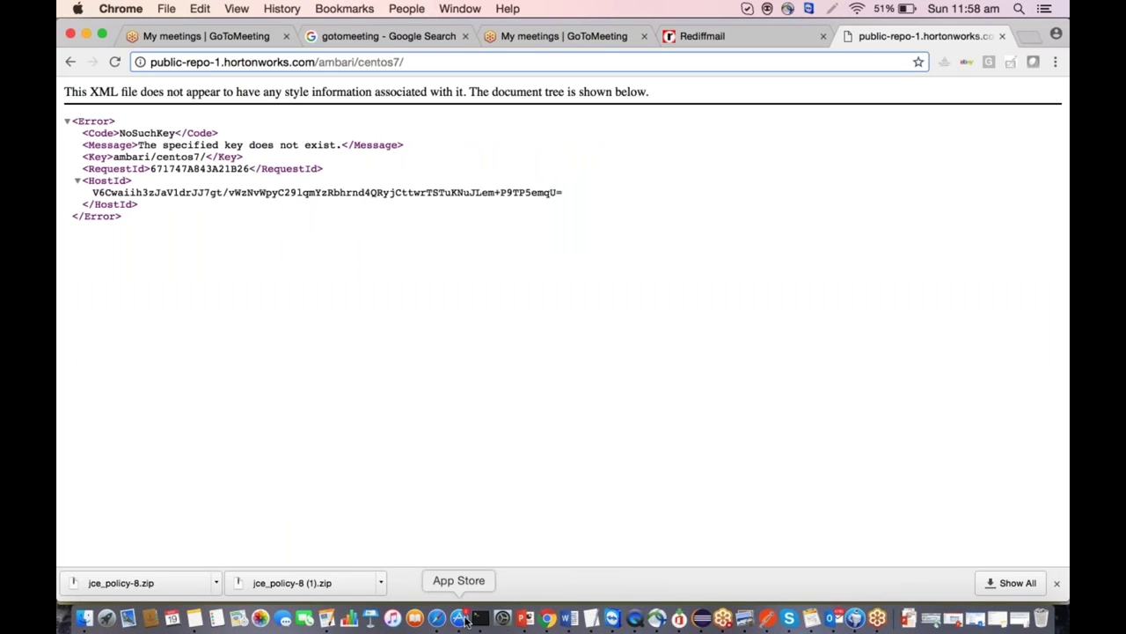
# Open the instance's public DNS name on port 8080 in Chrome.
pyautogui.click(437, 618)
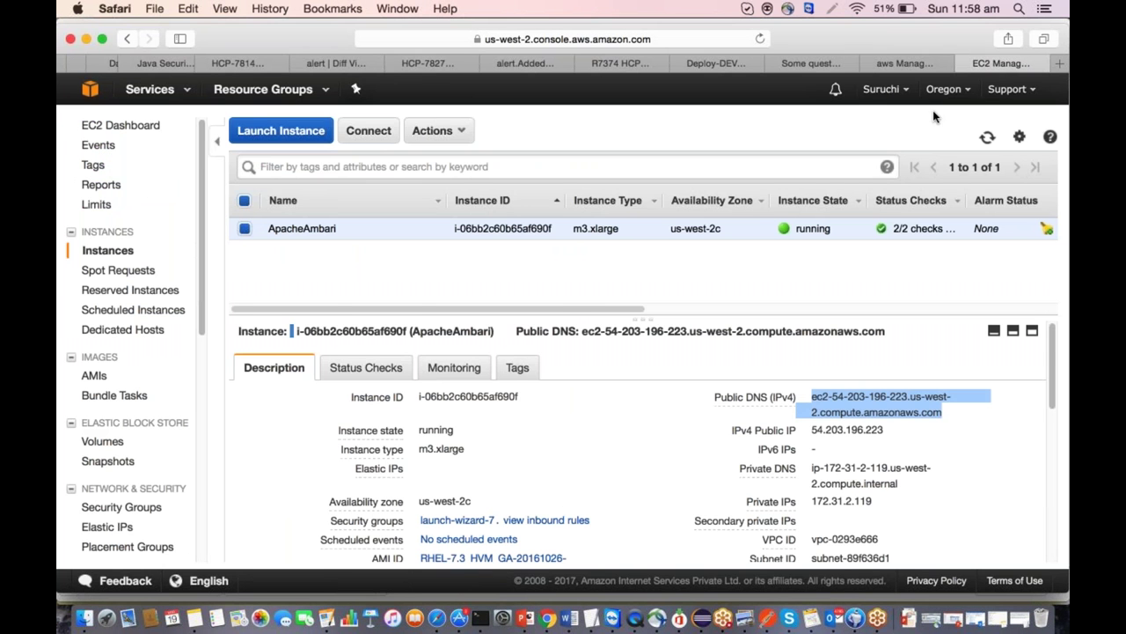
pyautogui.press('super+Tab')
pyautogui.click(861, 58)
pyautogui.press('super+v')
pyautogui.press('super+a')
pyautogui.press('super+v')
pyautogui.write(':')
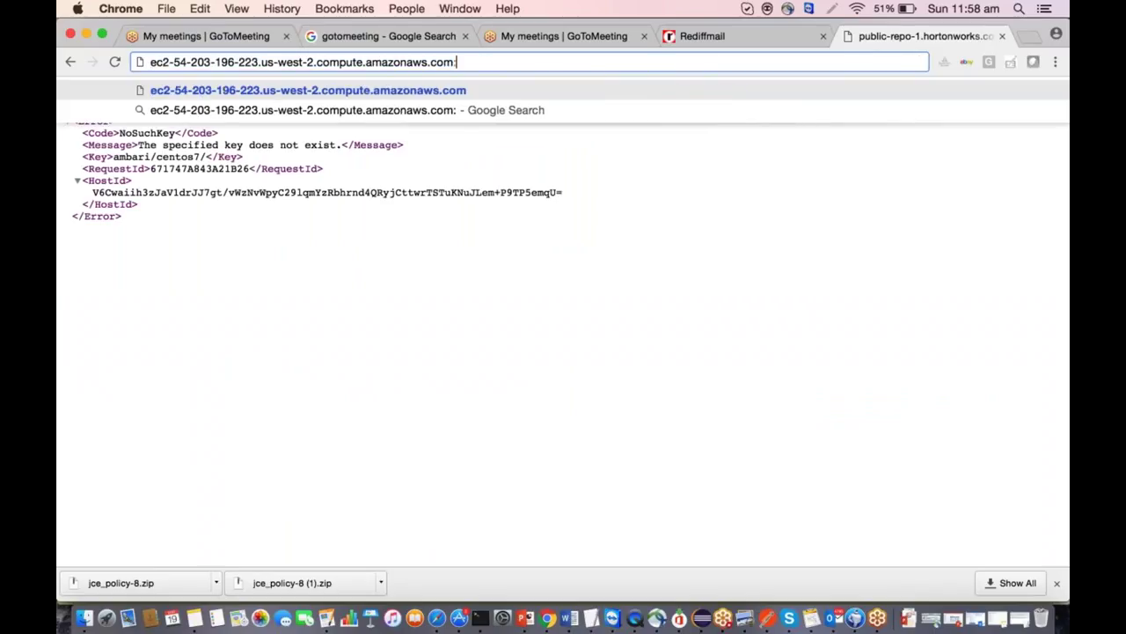
pyautogui.write('80808')
pyautogui.press('Return')
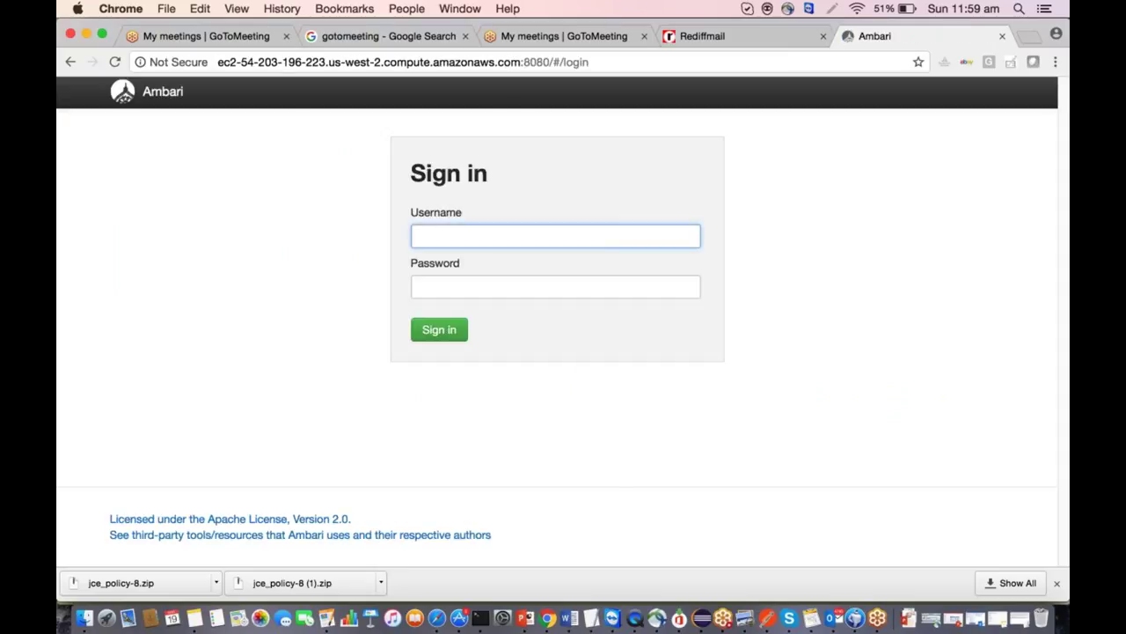
# Sign in as admin with the account password and decline saving the password.
pyautogui.write('admin')
pyautogui.press('Tab')
pyautogui.write('admin')
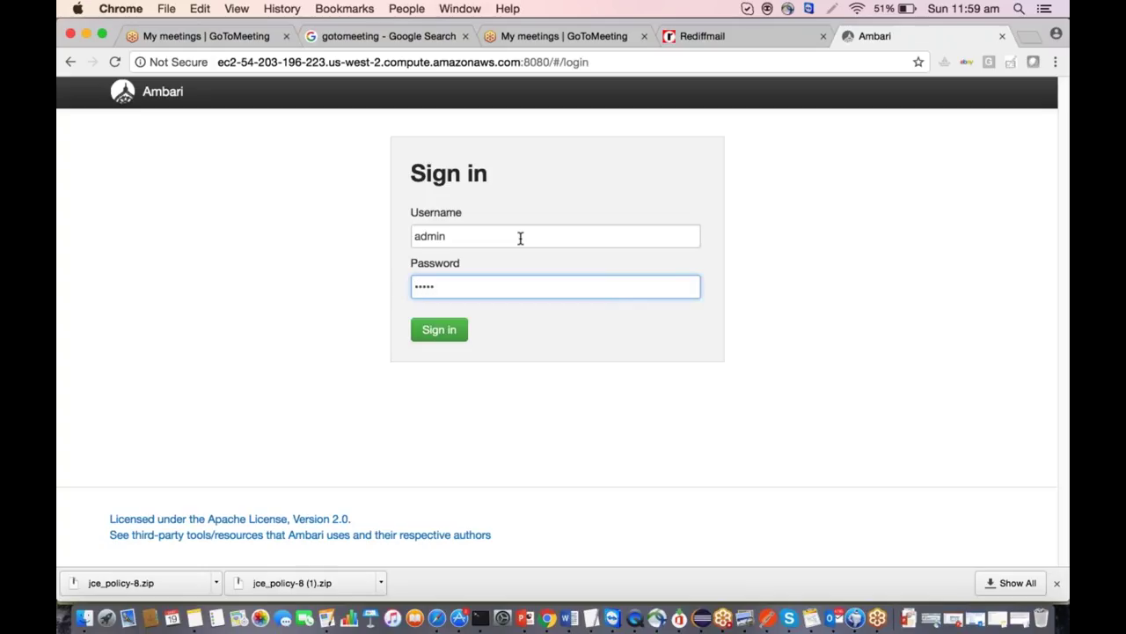
pyautogui.press('Return')
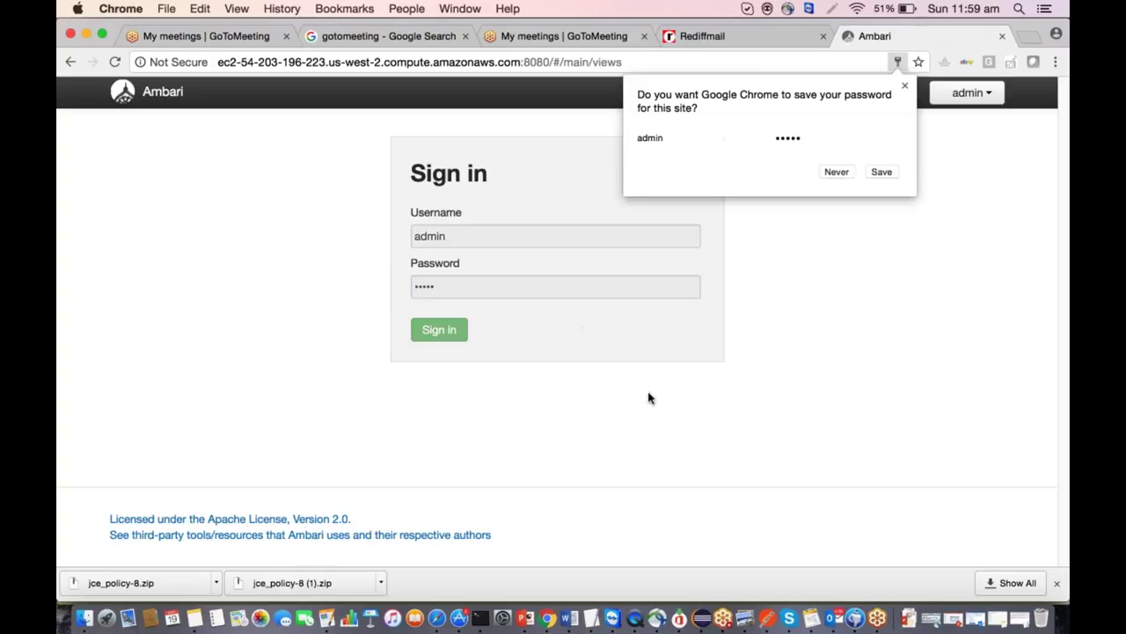
pyautogui.click(837, 171)
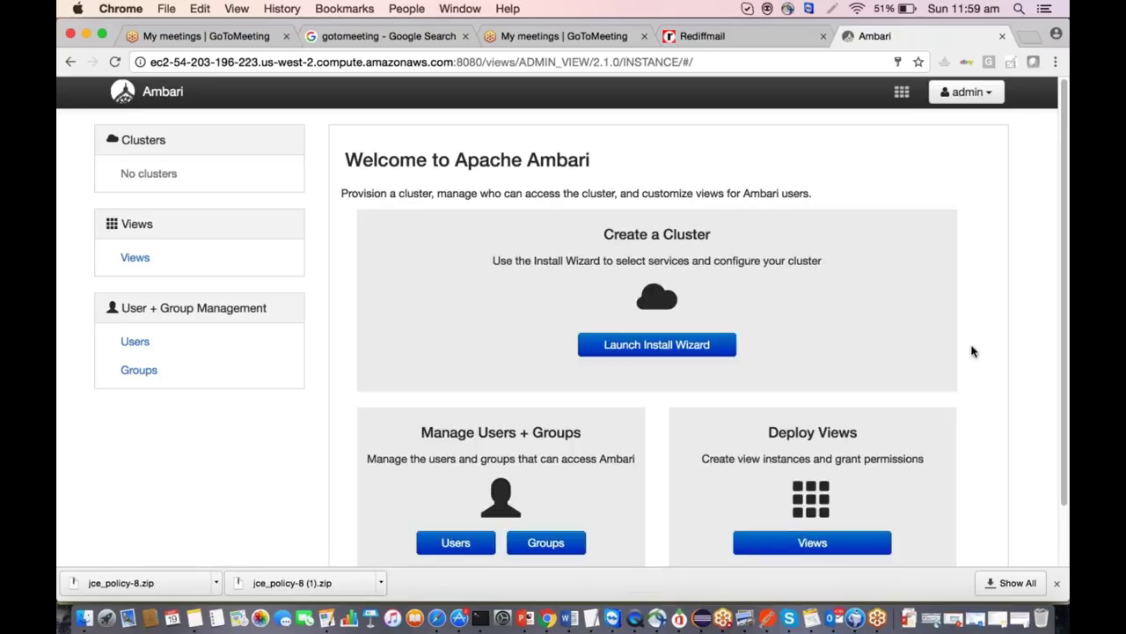
pyautogui.scroll(-2, 973, 338)
pyautogui.scroll(2, 974, 338)
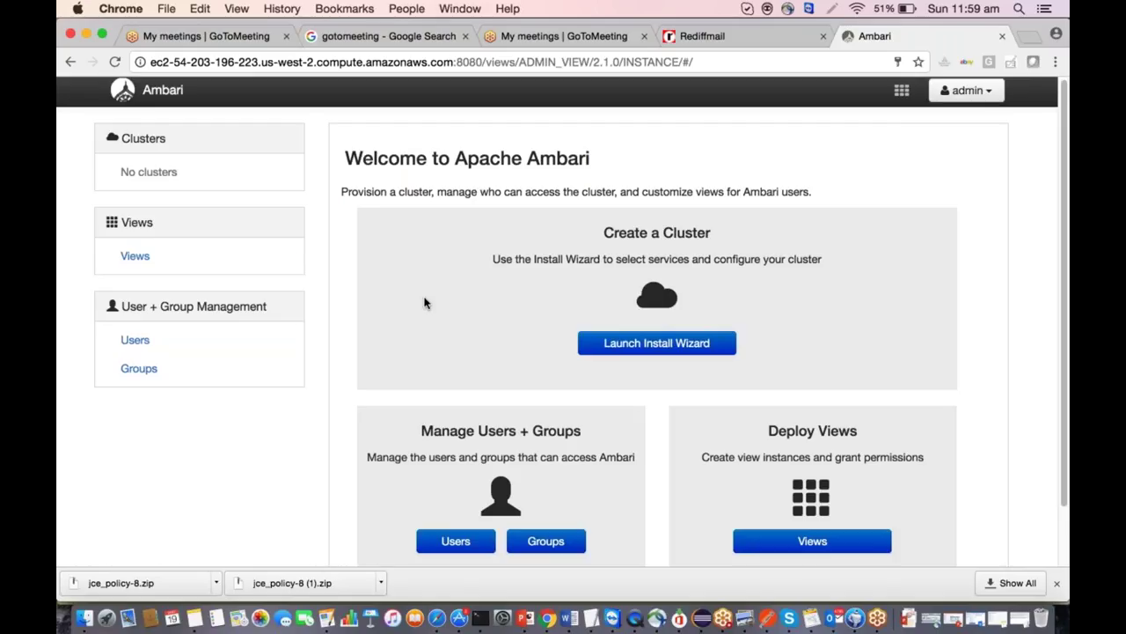
pyautogui.scroll(1, 423, 303)
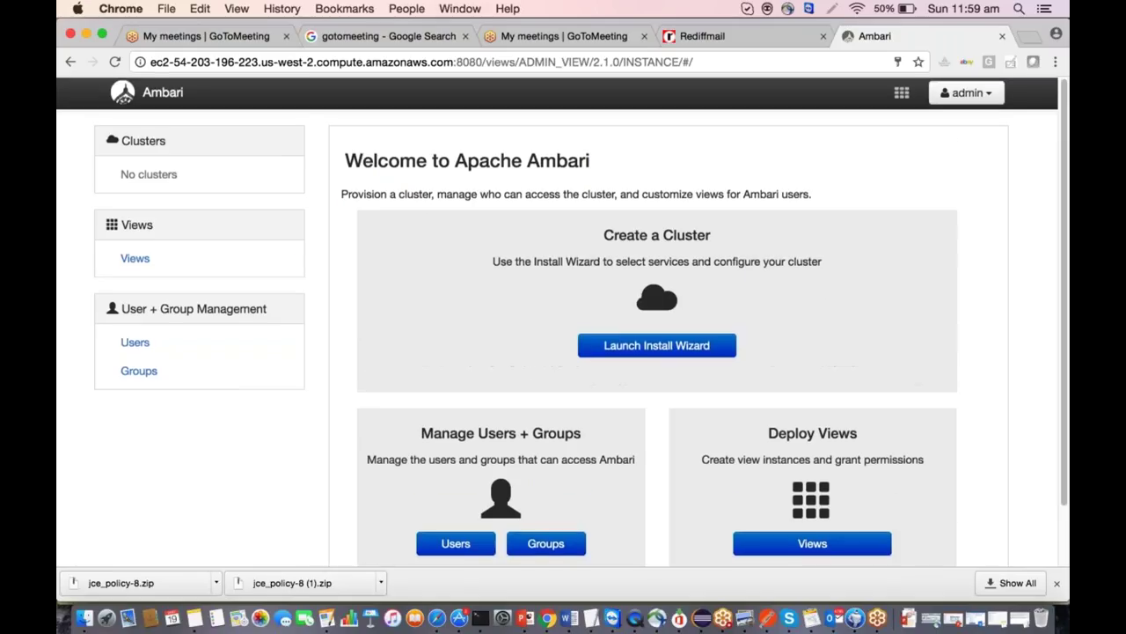
# Launch the Cluster Install Wizard and name the new cluster 'testCluster'.
pyautogui.click(622, 348)
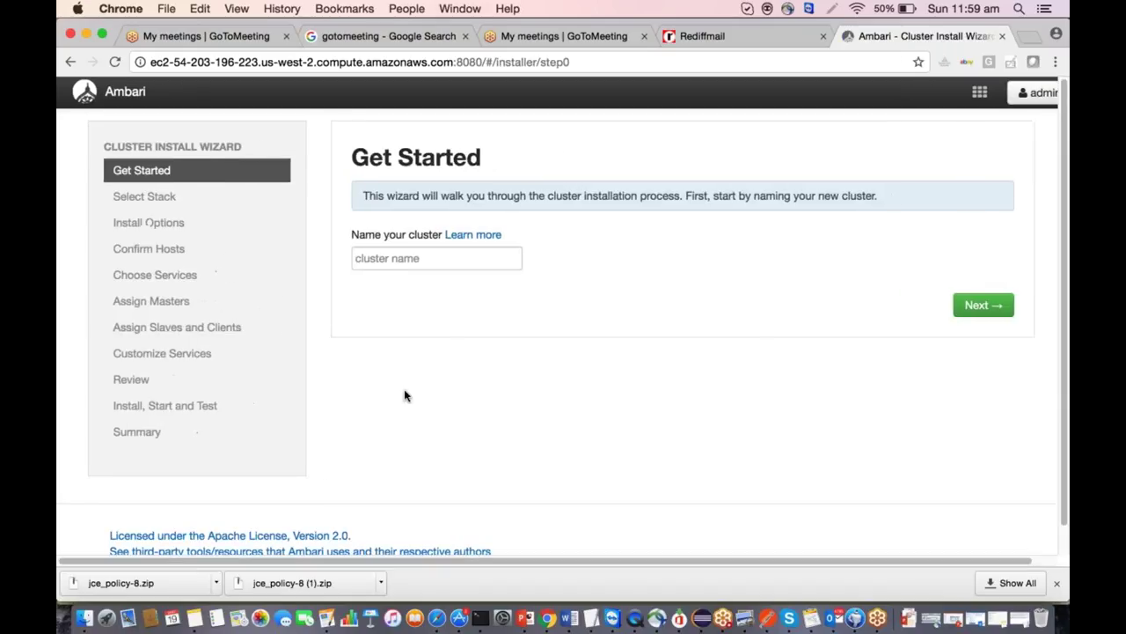
pyautogui.click(414, 257)
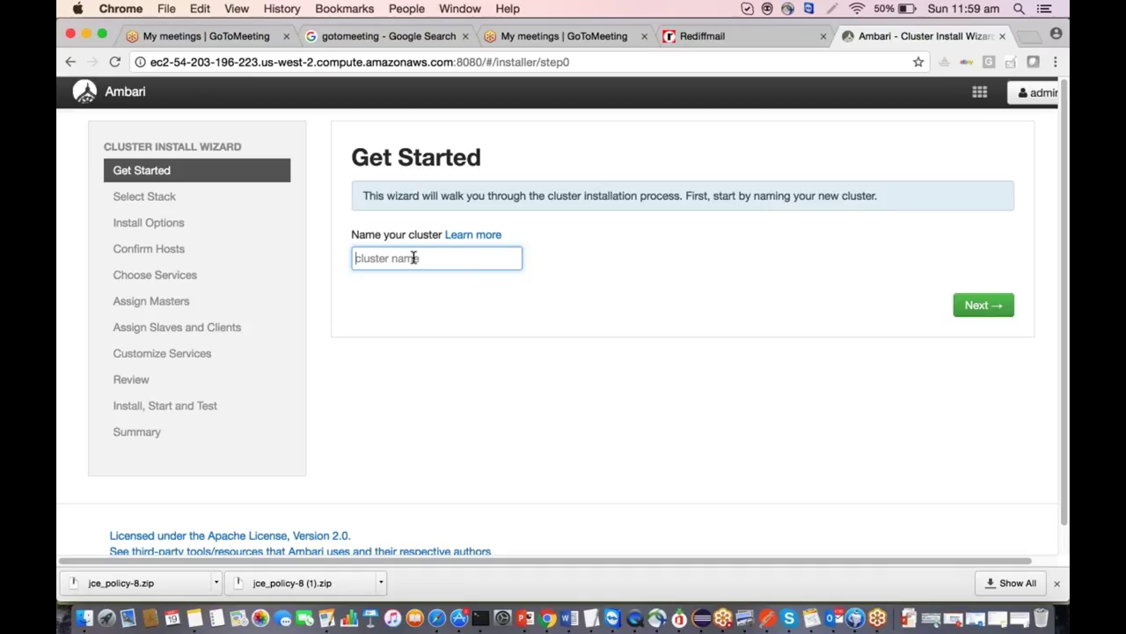
pyautogui.write('testCluster')
pyautogui.click(983, 305)
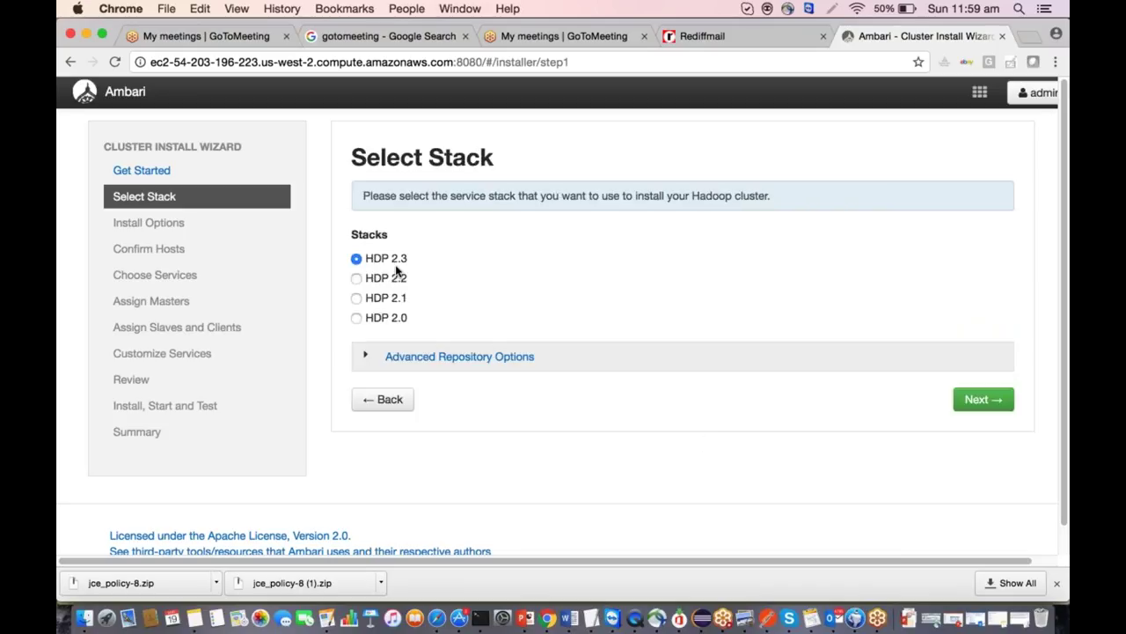
# Look over the advanced repository base URLs, then accept HDP 2.3 as the stack.
pyautogui.click(365, 356)
pyautogui.scroll(-5, 563, 335)
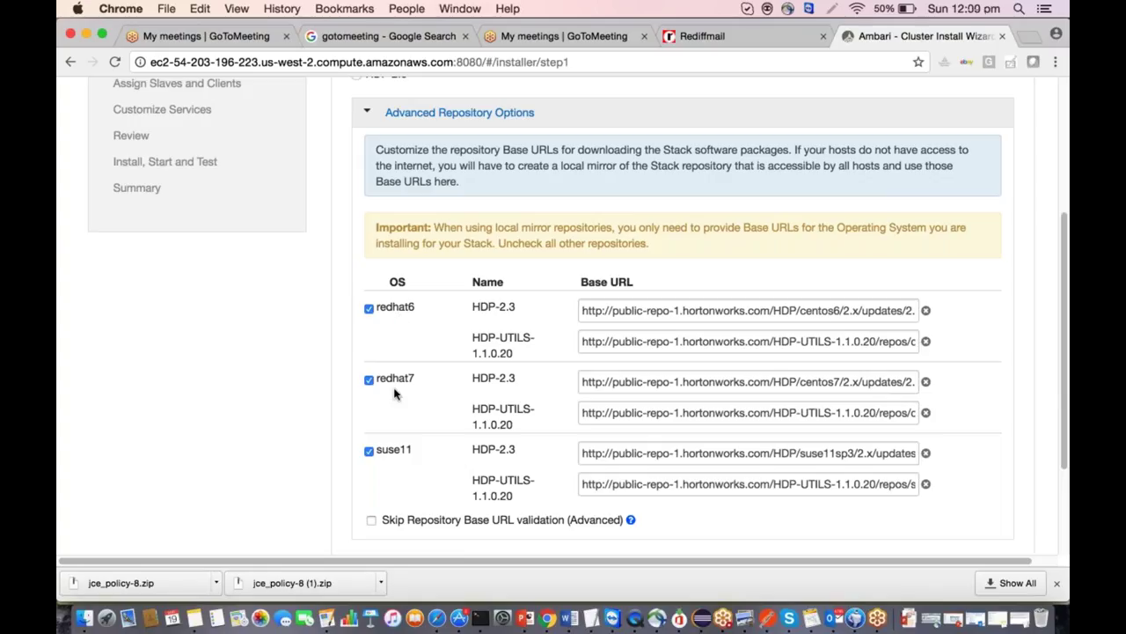
pyautogui.scroll(3, 409, 356)
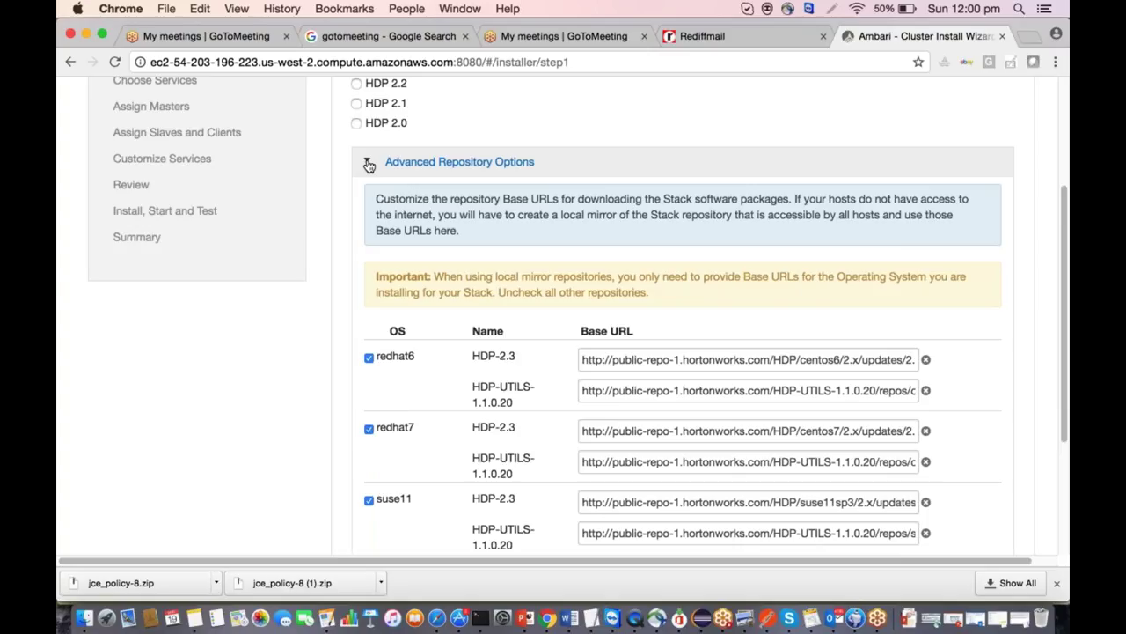
pyautogui.click(368, 166)
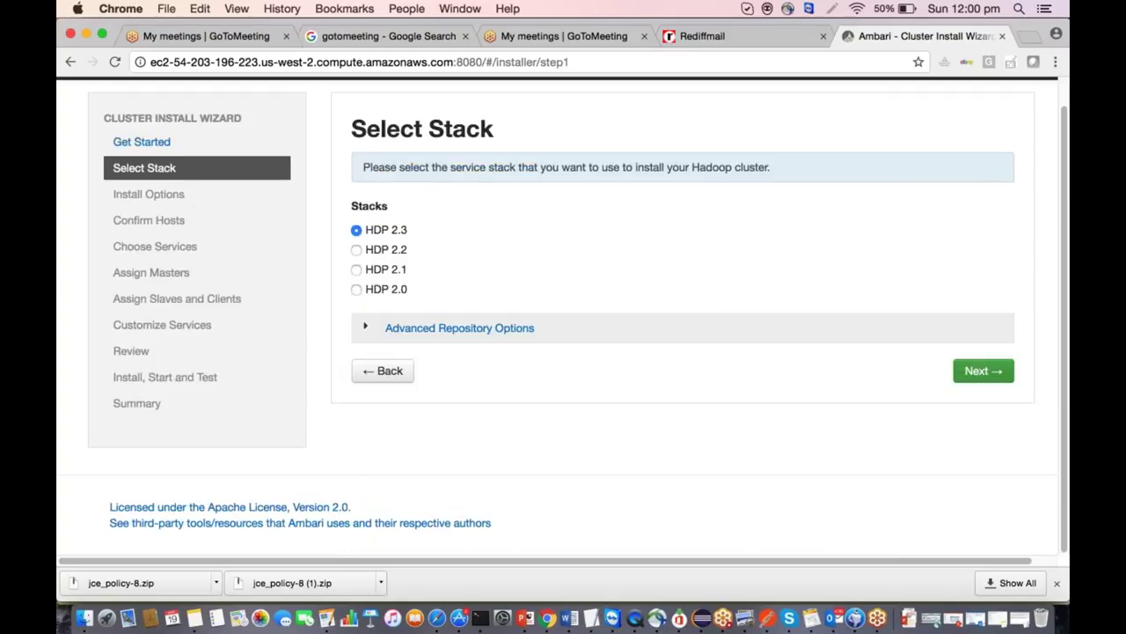
pyautogui.click(983, 370)
pyautogui.scroll(2, 650, 421)
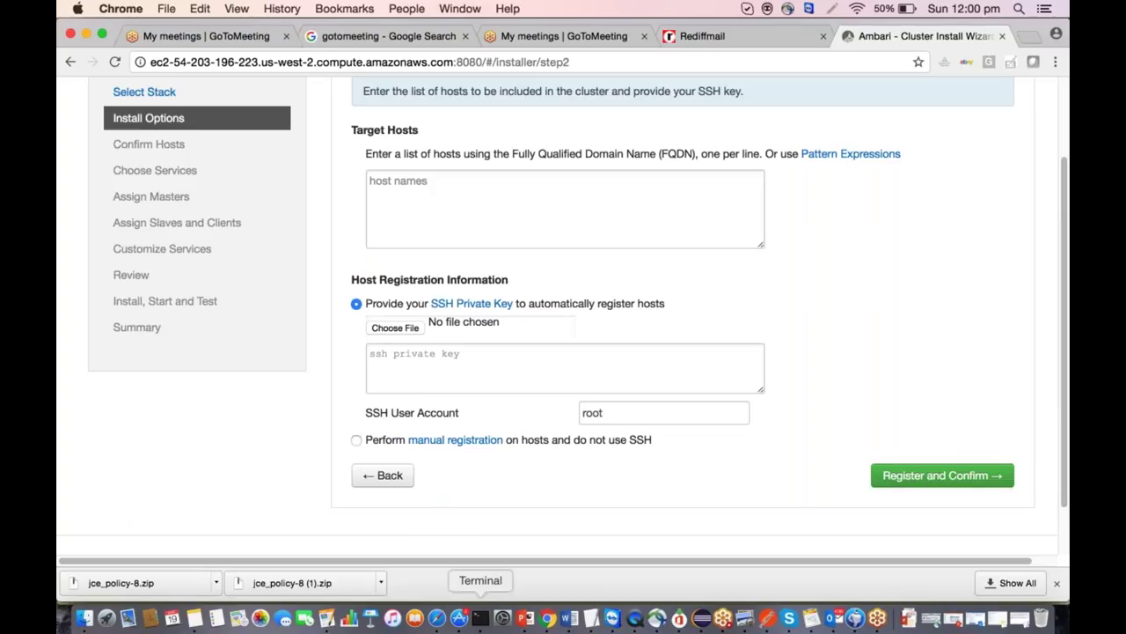
# Copy the terminal's hostname output, ip-172-31-2-119.us-west-2.compute.internal, into Target Hosts.
pyautogui.click(480, 618)
pyautogui.click(488, 335)
pyautogui.press('Return')
pyautogui.press('Return')
pyautogui.press('Return')
pyautogui.write('hostname')
pyautogui.press('Return')
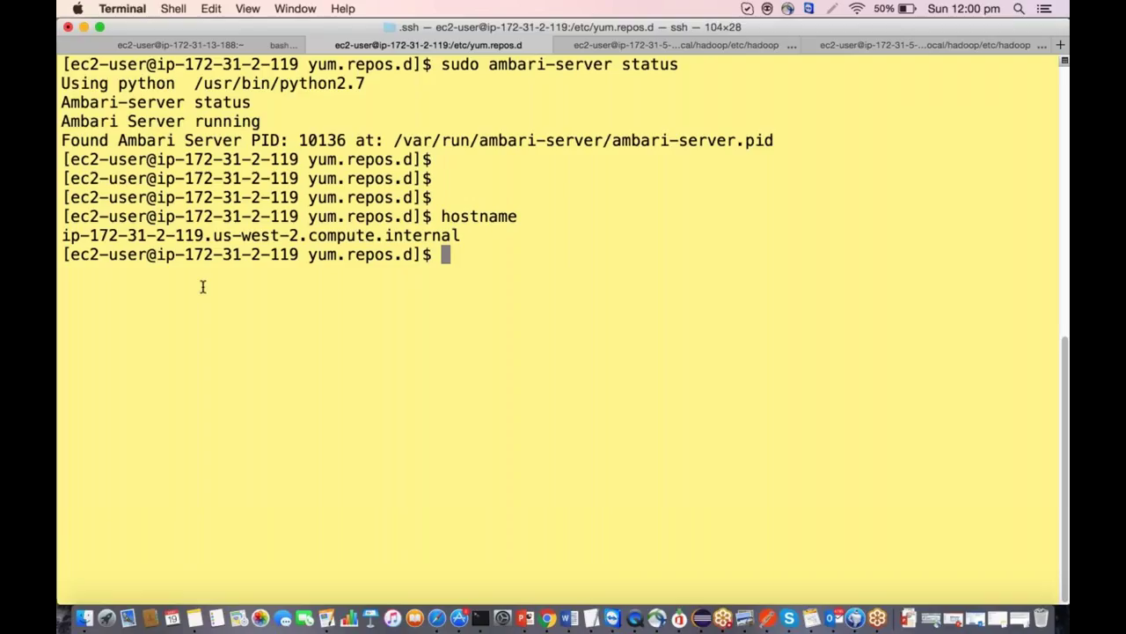
pyautogui.moveTo(65, 235); pyautogui.dragTo(472, 236)
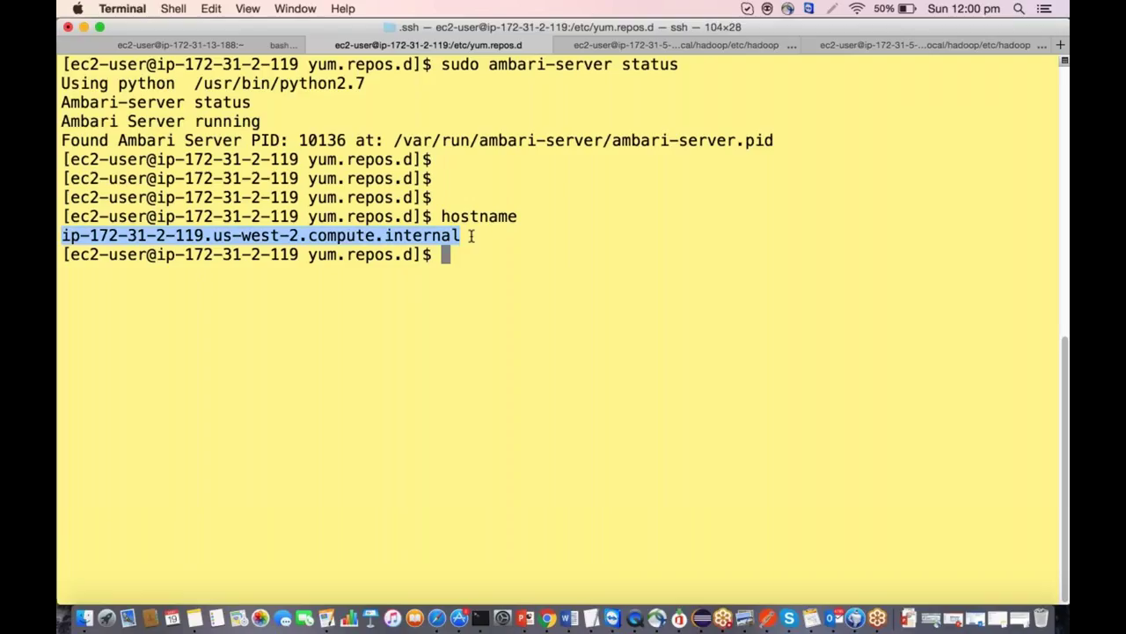
pyautogui.press('super+Tab')
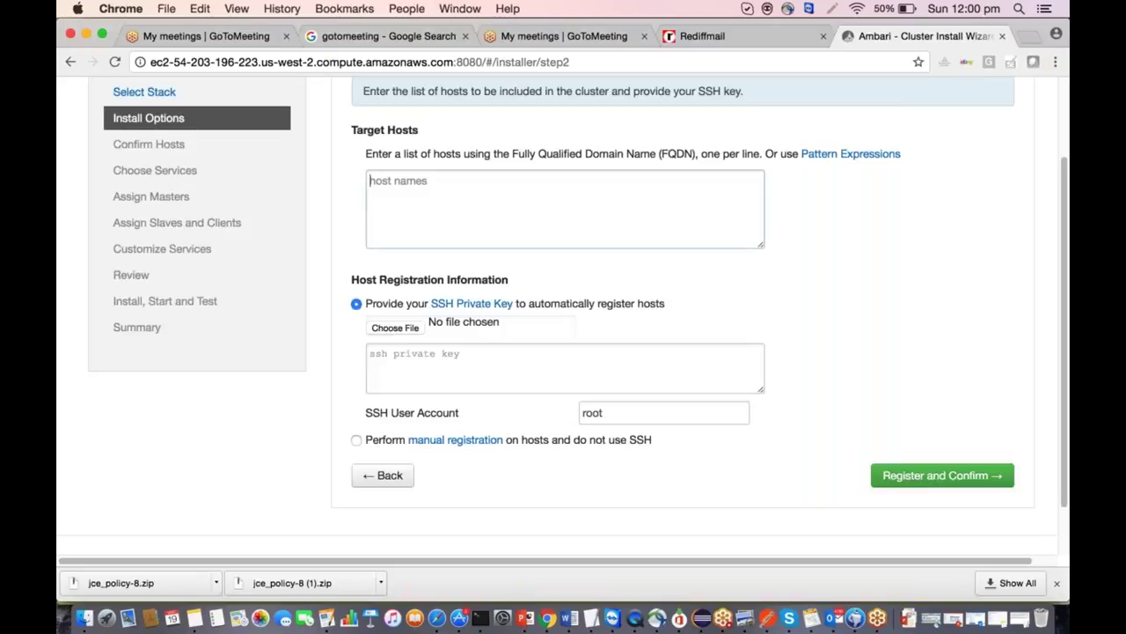
pyautogui.click(563, 207)
pyautogui.press('super+v')
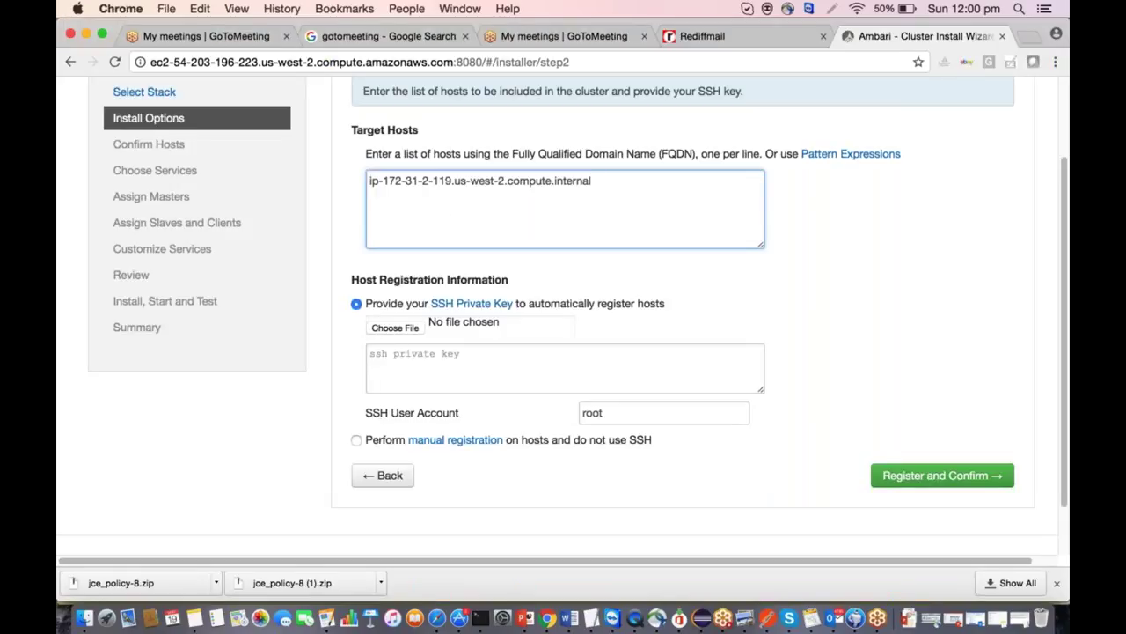
# Choose hadoop-training.pem from the home AWSPem folder as the SSH private key.
pyautogui.click(381, 329)
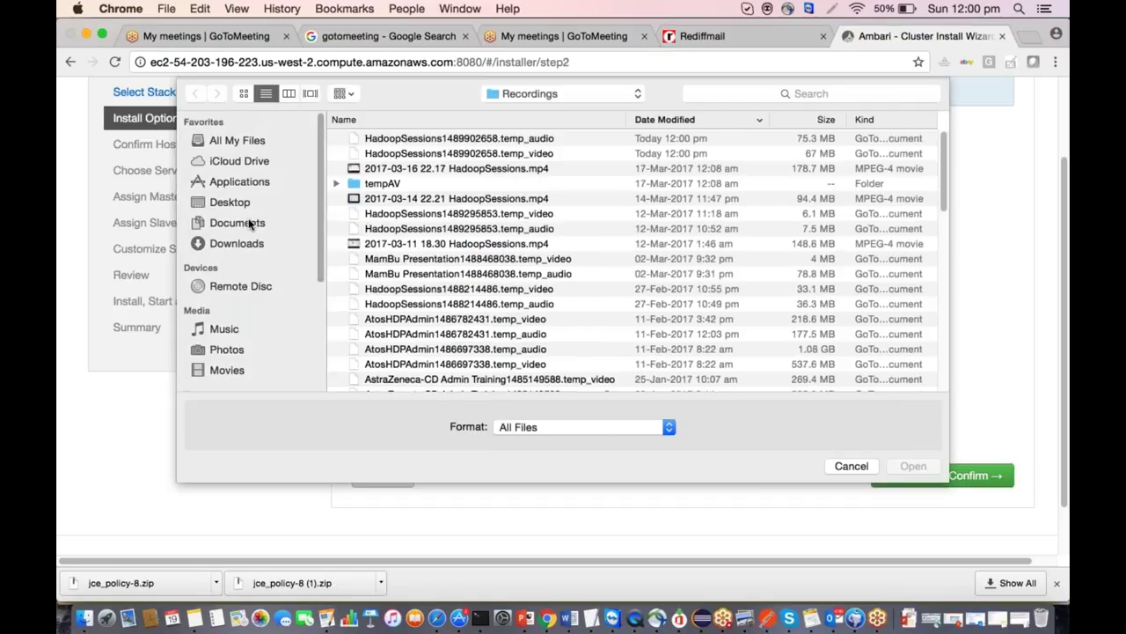
pyautogui.click(504, 99)
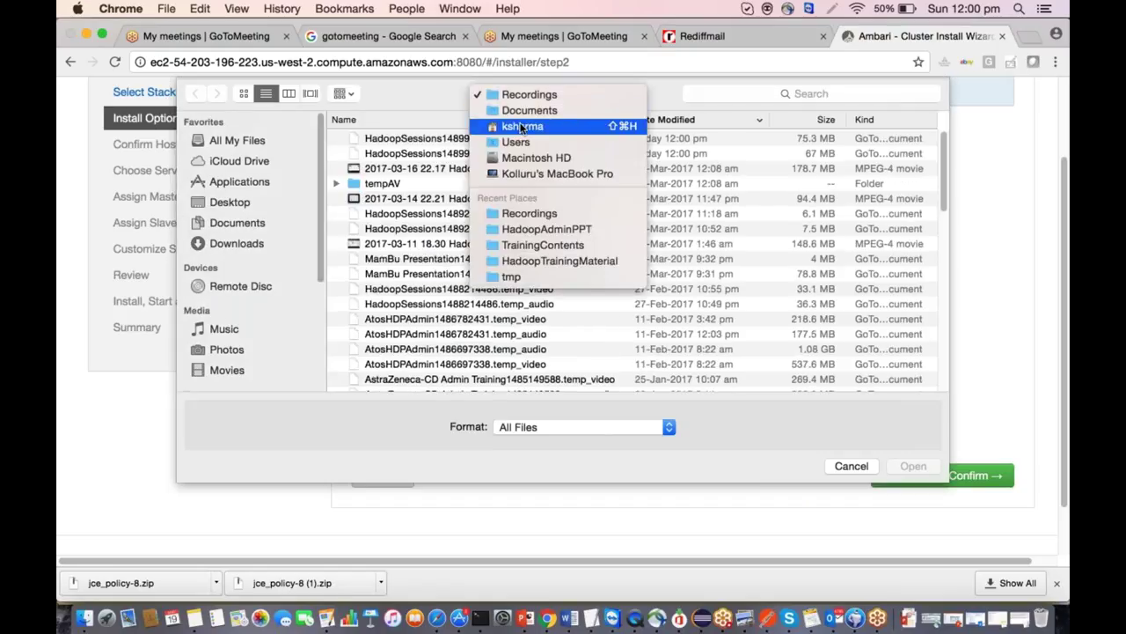
pyautogui.click(523, 129)
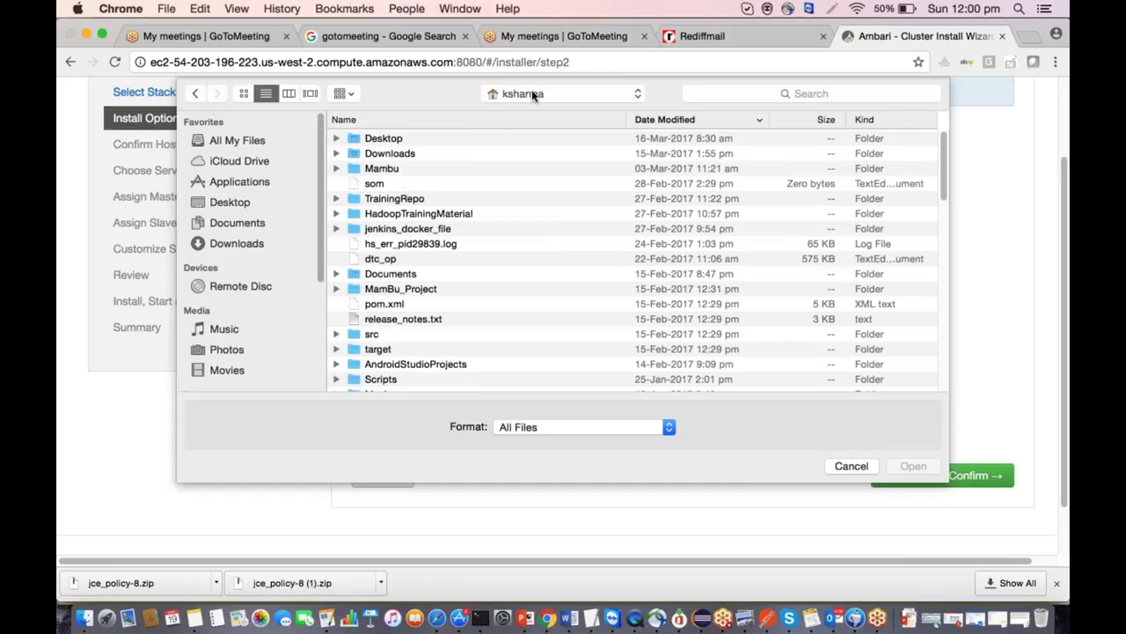
pyautogui.scroll(-5, 425, 258)
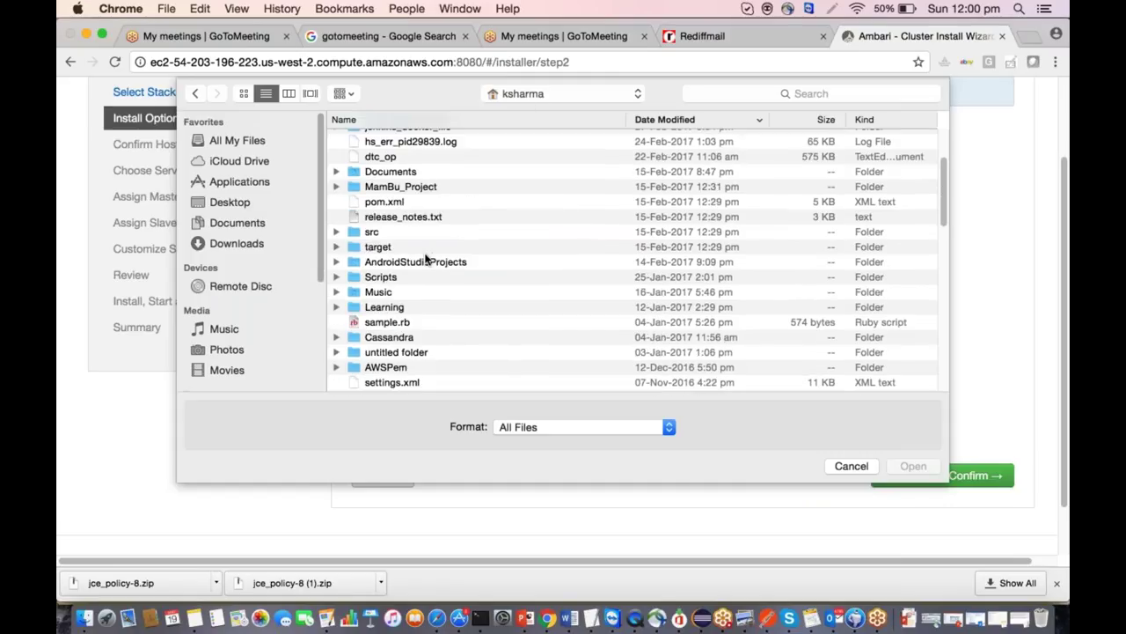
pyautogui.click(336, 367)
pyautogui.scroll(-4, 437, 291)
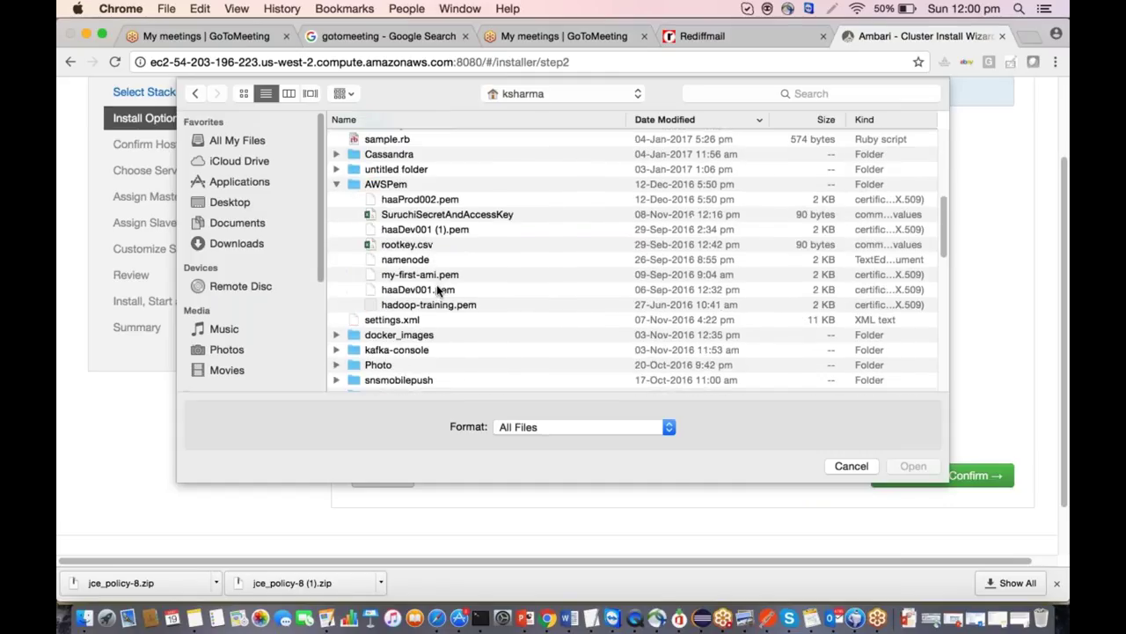
pyautogui.doubleClick(414, 302)
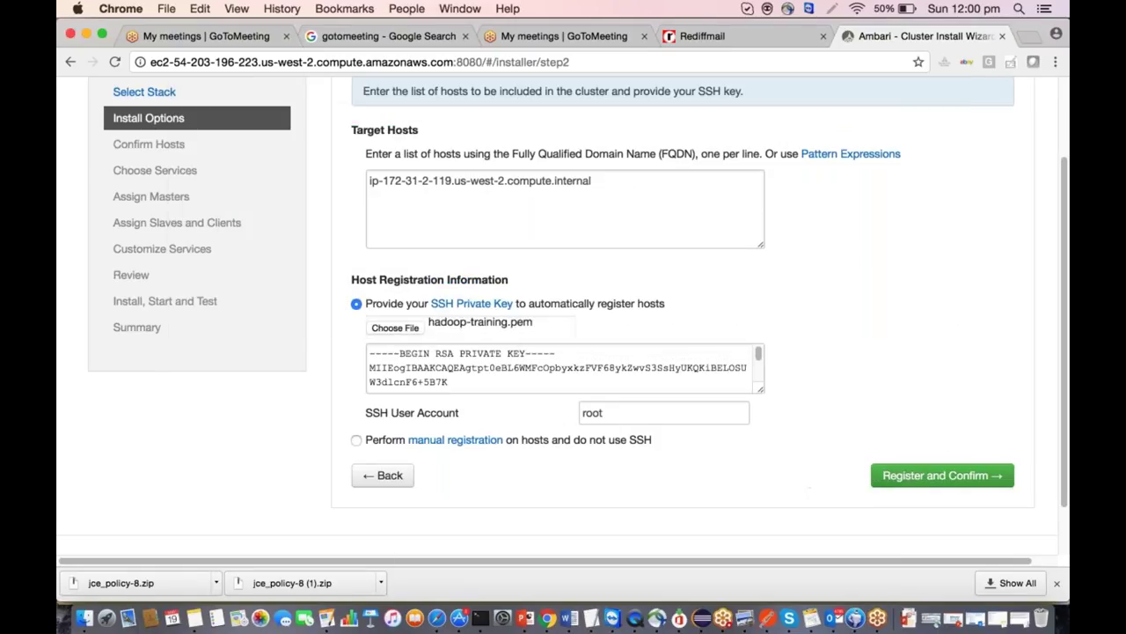
# Change the SSH user from root to ec2-user and submit with Register and Confirm.
pyautogui.moveTo(447, 407)
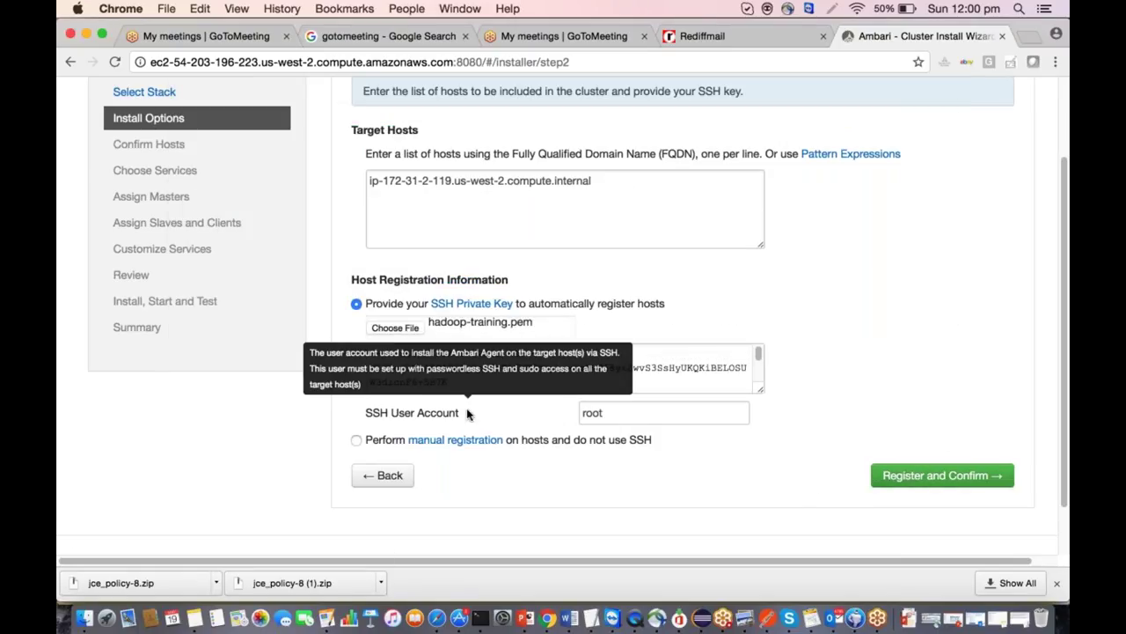
pyautogui.click(614, 411)
pyautogui.press('BackSpace')
pyautogui.press('BackSpace')
pyautogui.press('BackSpace')
pyautogui.press('BackSpace')
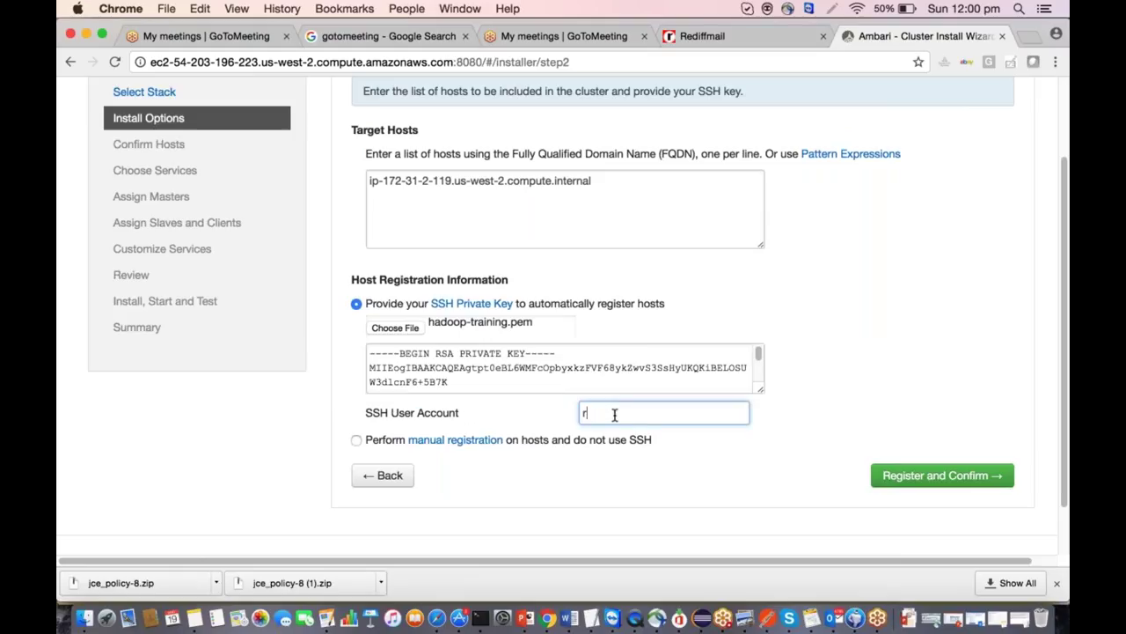
pyautogui.write('ec2-user')
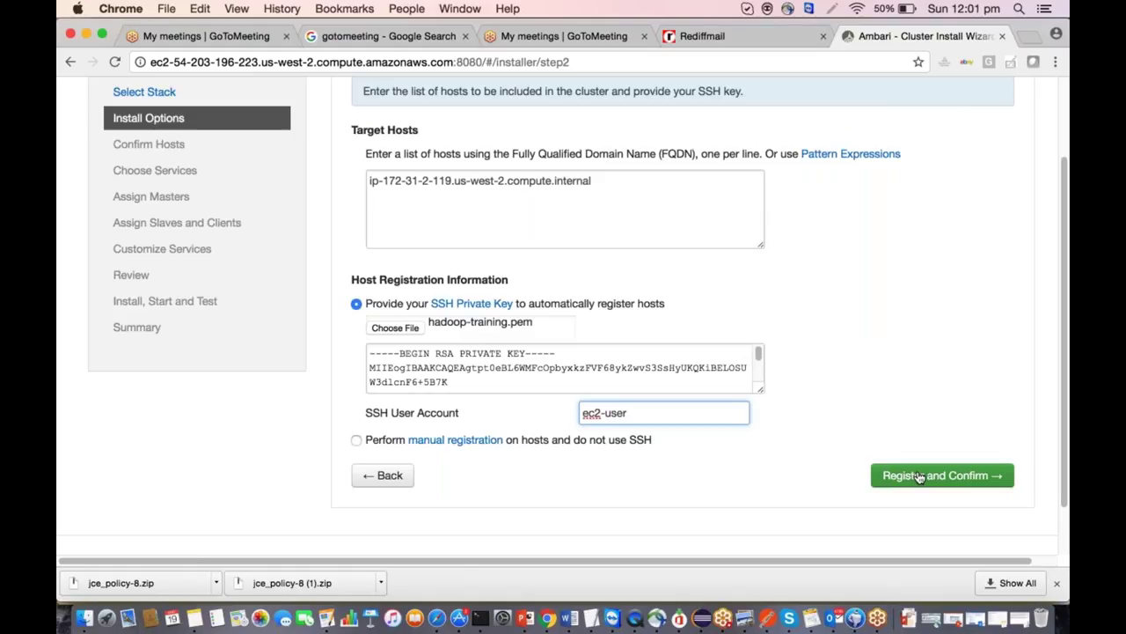
pyautogui.click(918, 476)
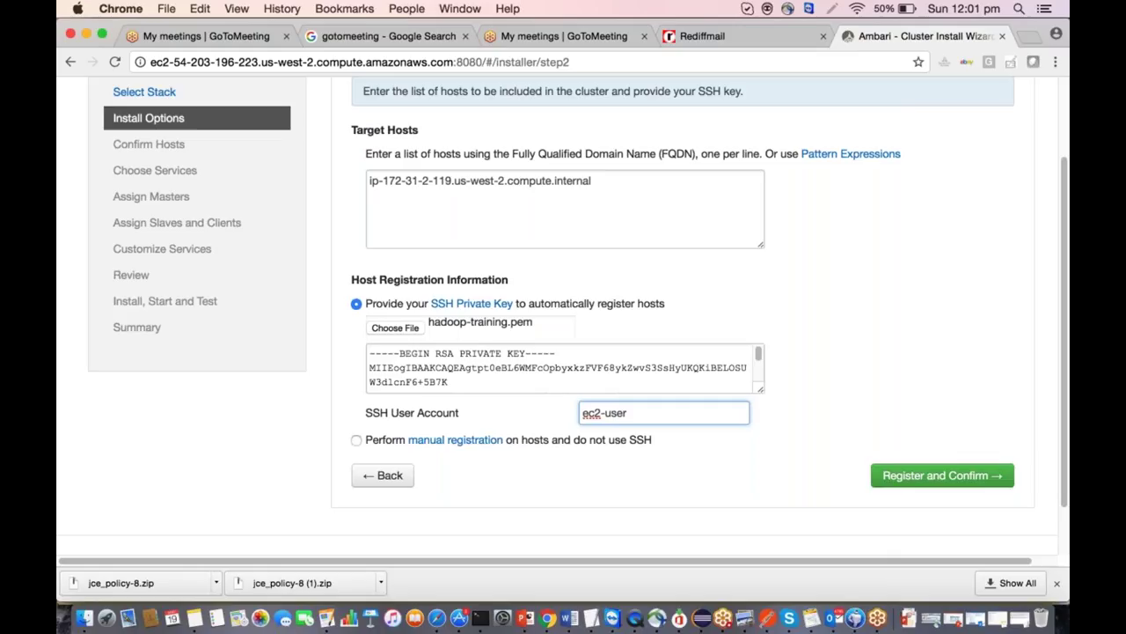
pyautogui.click(925, 480)
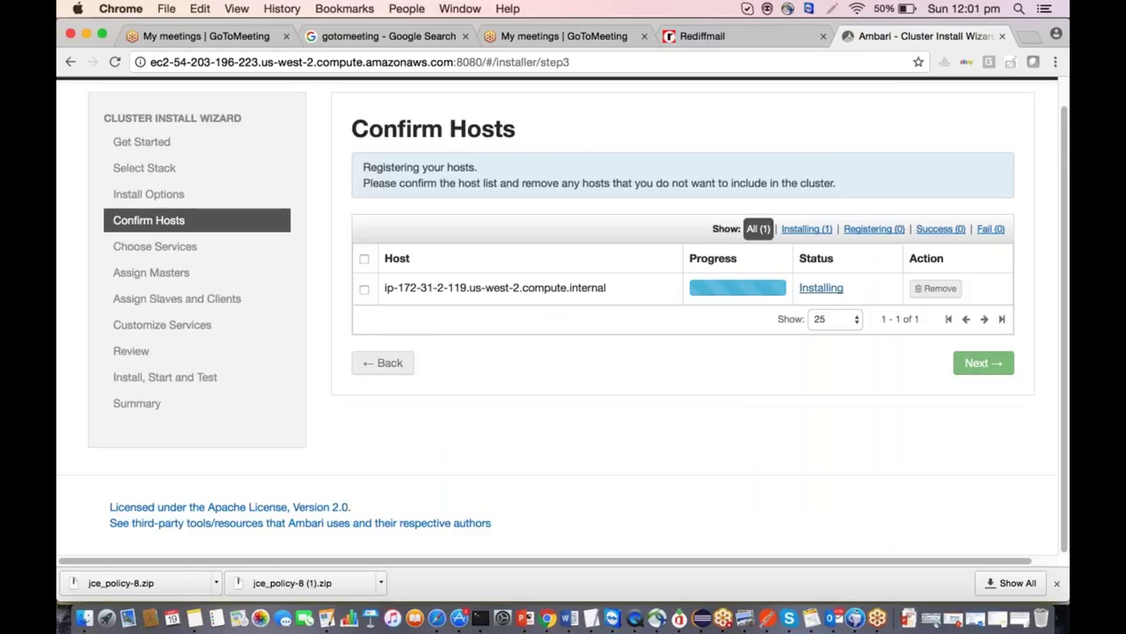
# View the host's registration log, then dismiss it.
pyautogui.click(828, 293)
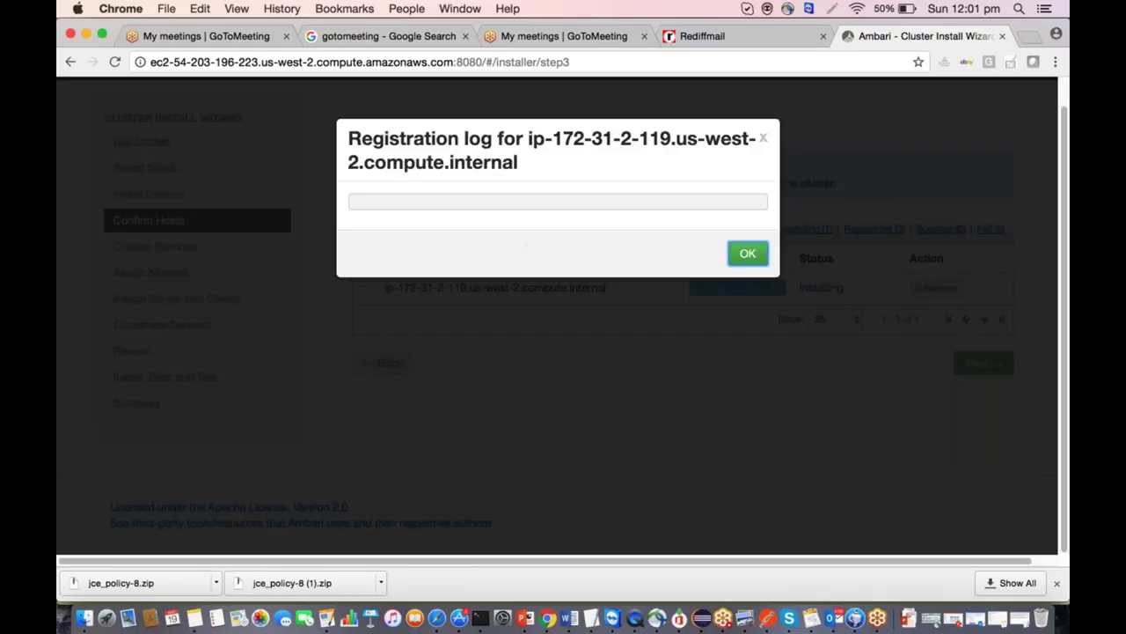
pyautogui.click(746, 255)
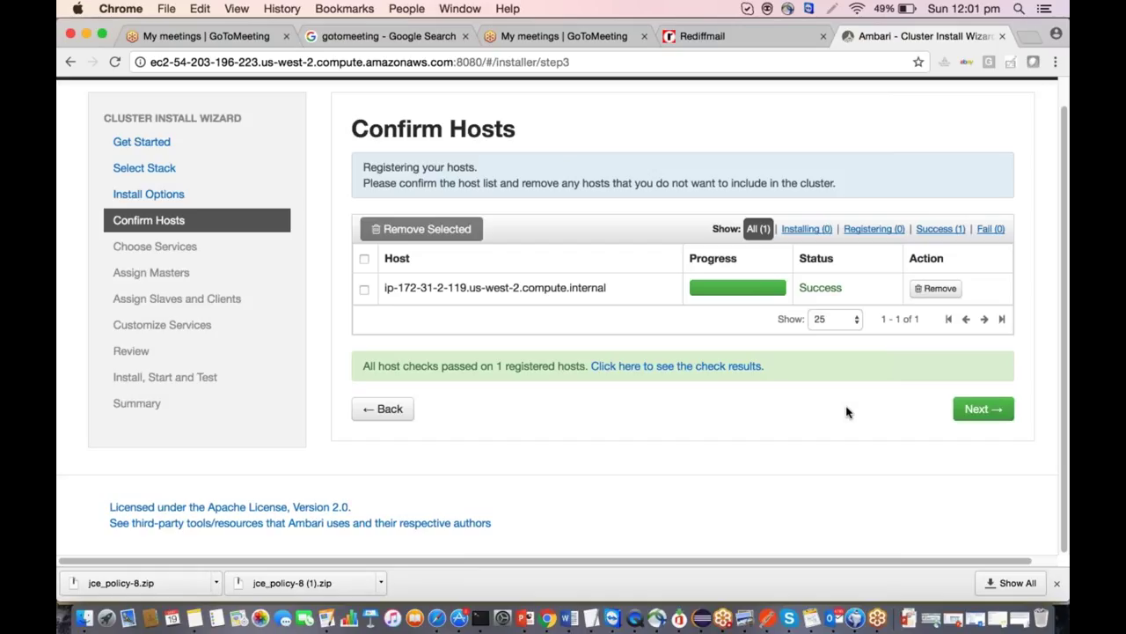
# Review the detailed host check results, then move on to Choose Services.
pyautogui.click(614, 367)
pyautogui.scroll(-5, 525, 408)
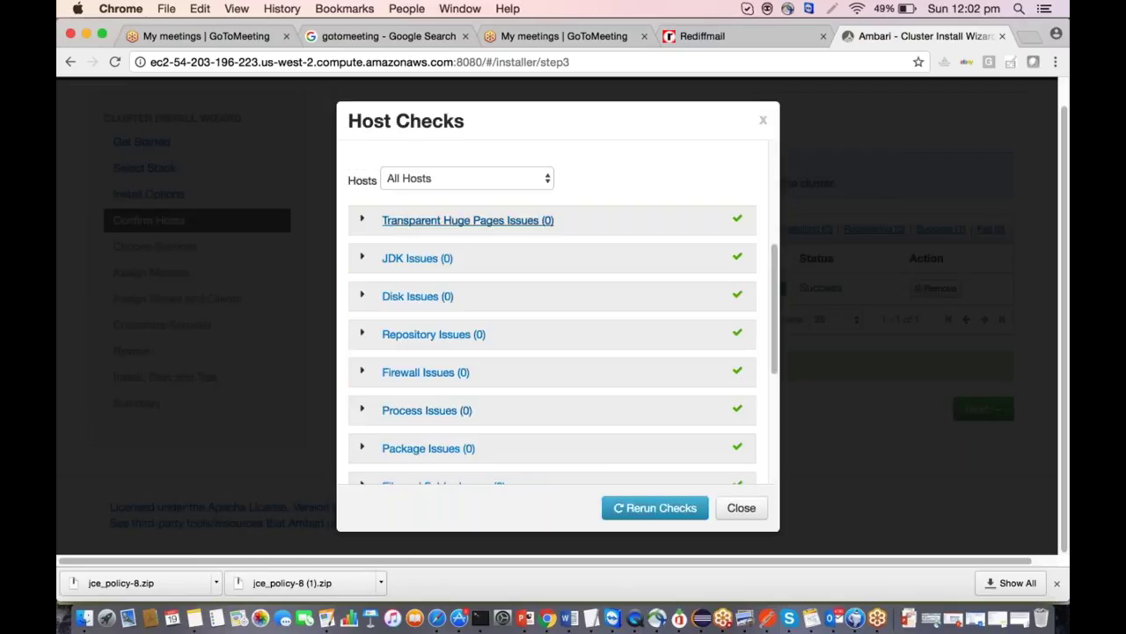
pyautogui.scroll(-3, 515, 304)
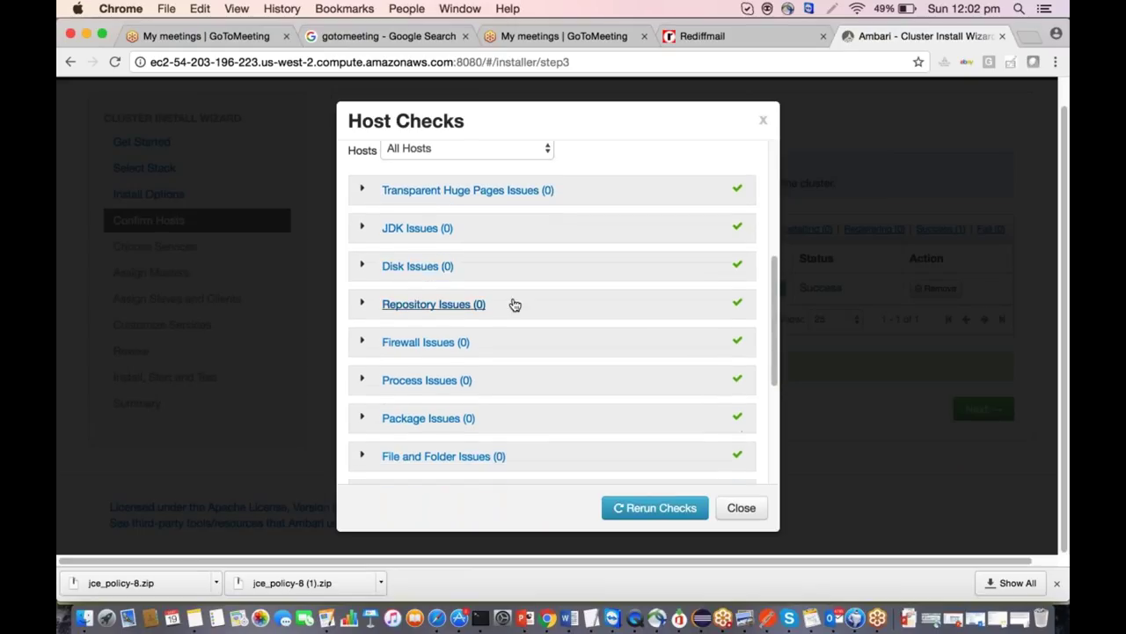
pyautogui.scroll(-4, 481, 359)
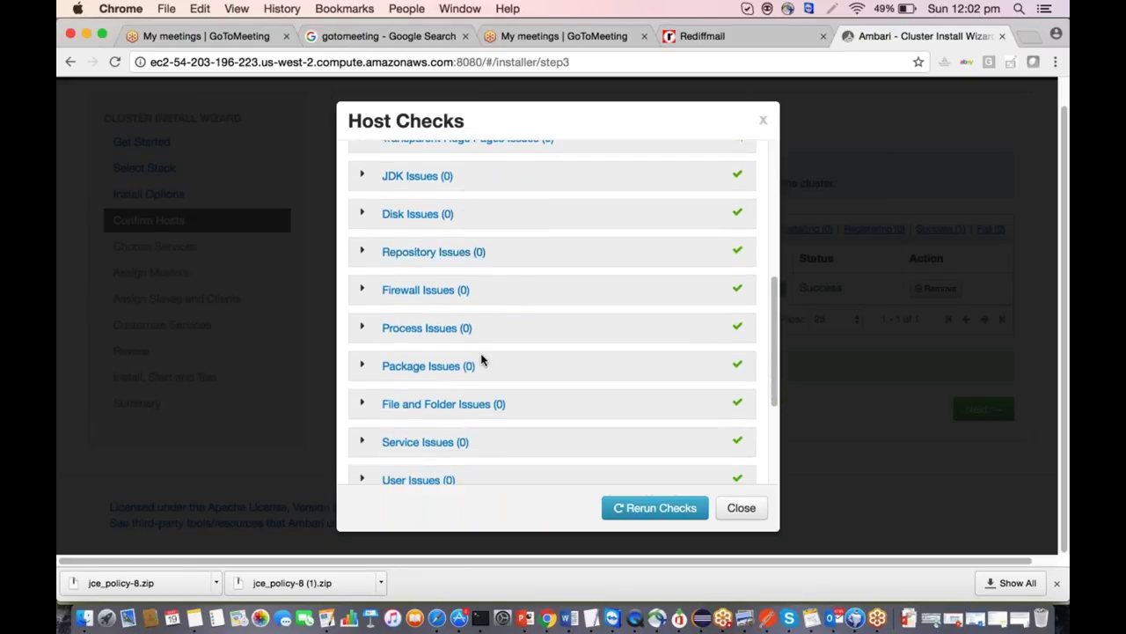
pyautogui.scroll(-5, 481, 359)
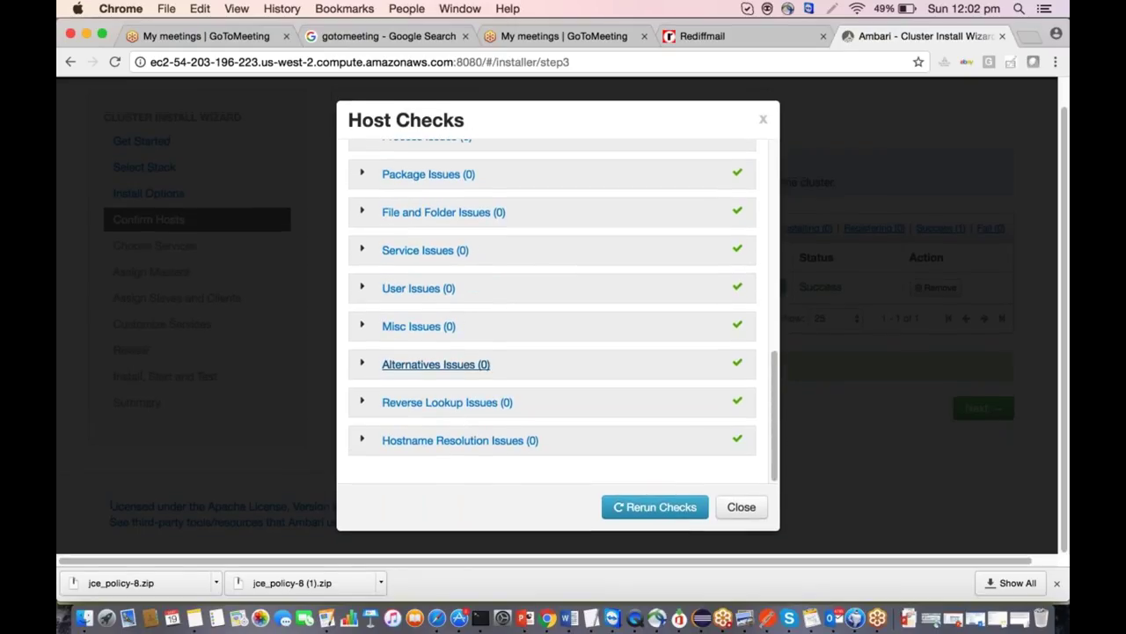
pyautogui.click(741, 508)
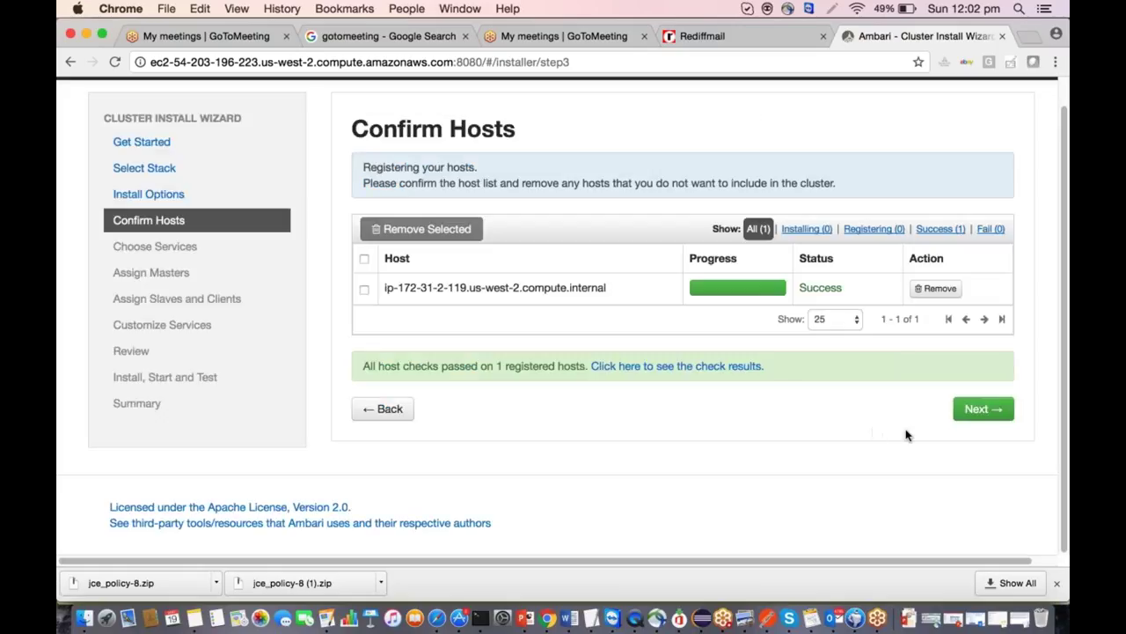
pyautogui.click(985, 411)
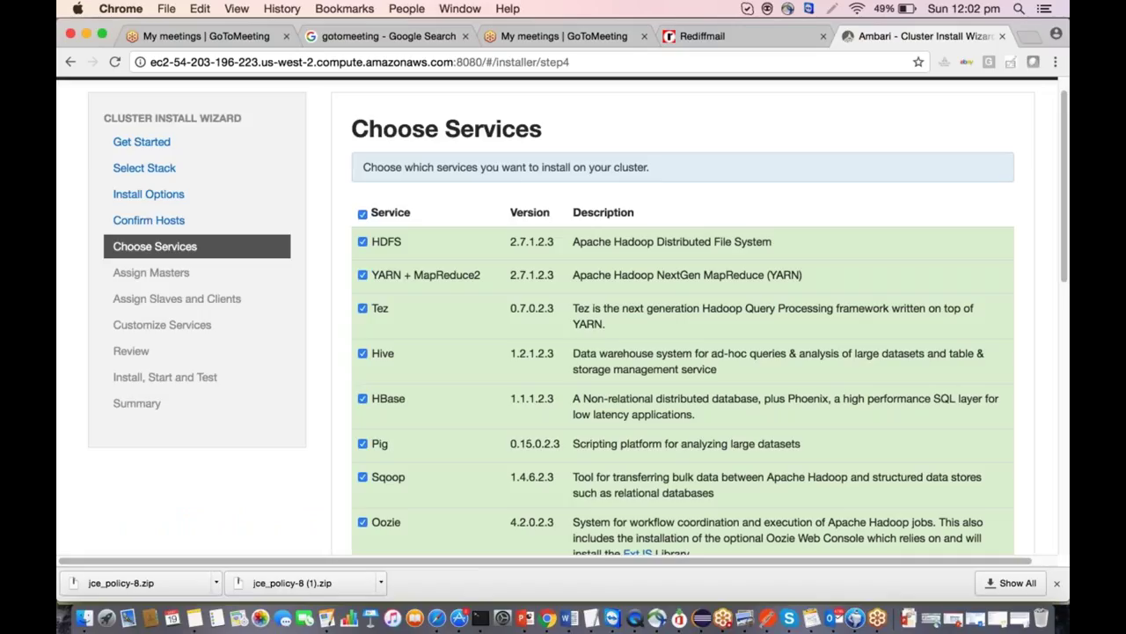
# Deselect Tez, Hive, HBase, Pig, Sqoop, Oozie, Falcon, Storm, Flume and ZooKeeper.
pyautogui.scroll(-10, 558, 395)
pyautogui.scroll(5, 558, 395)
pyautogui.scroll(5, 556, 398)
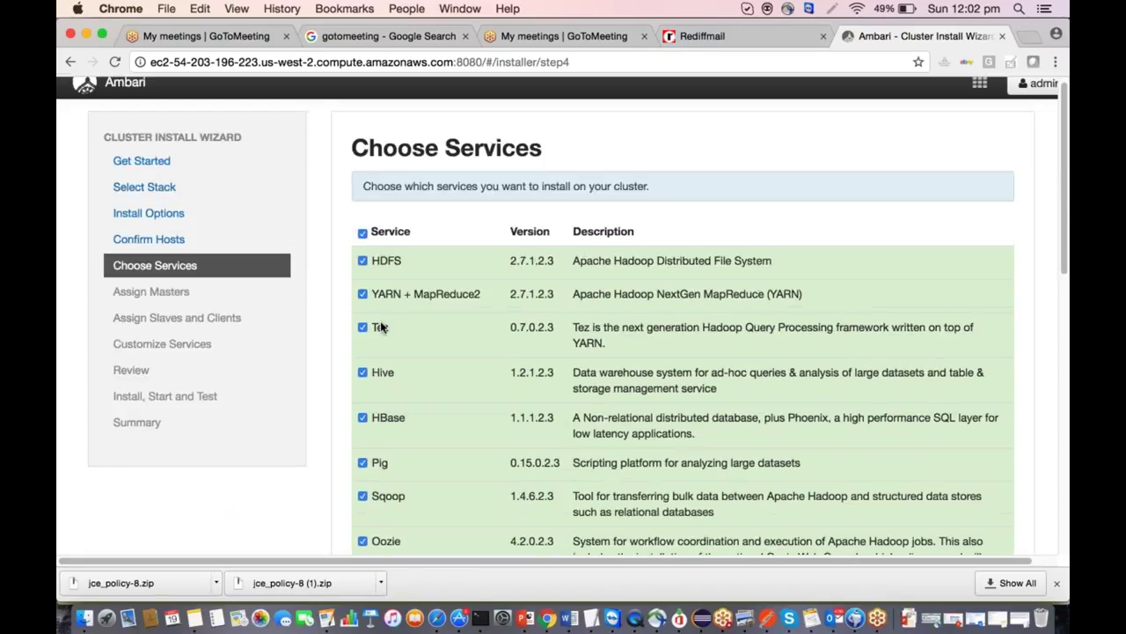
pyautogui.click(381, 326)
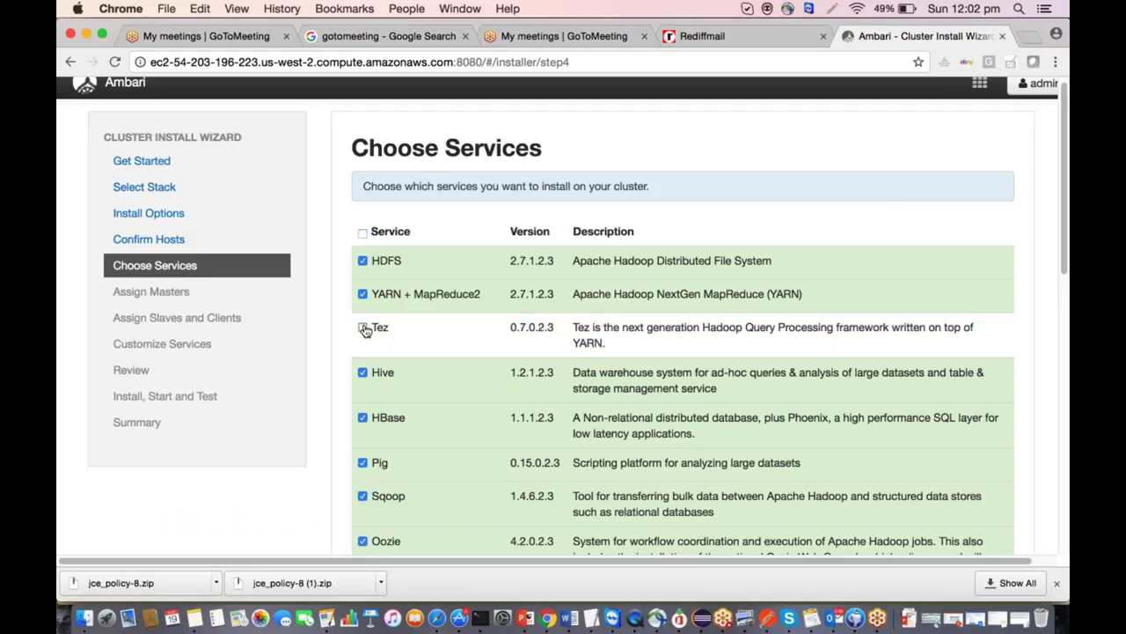
pyautogui.click(363, 372)
pyautogui.scroll(-3, 363, 372)
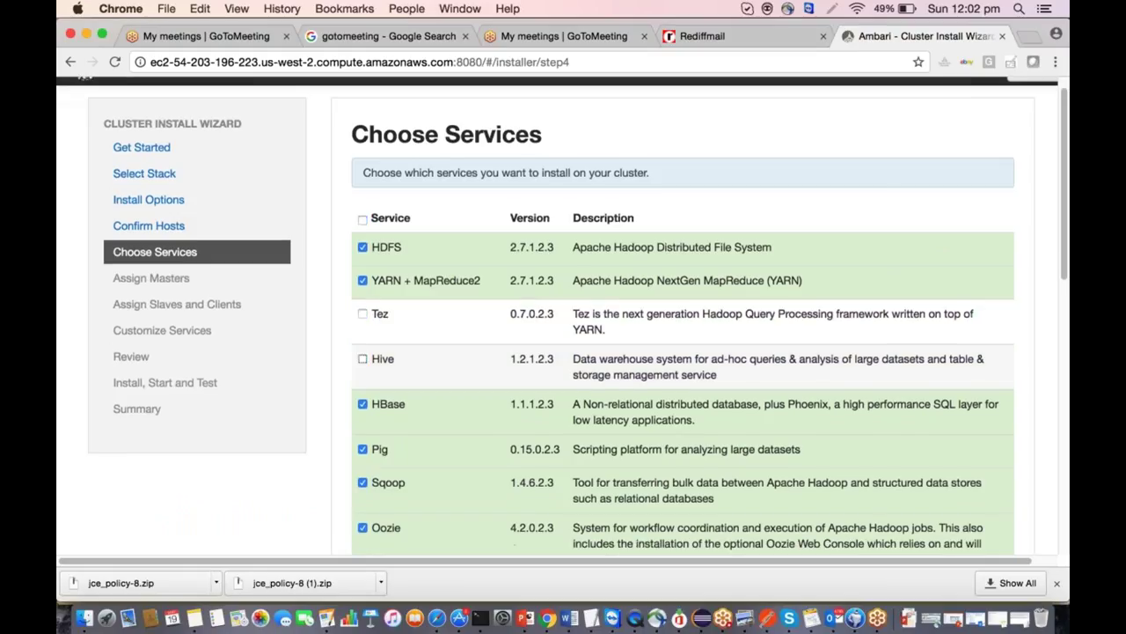
pyautogui.click(362, 305)
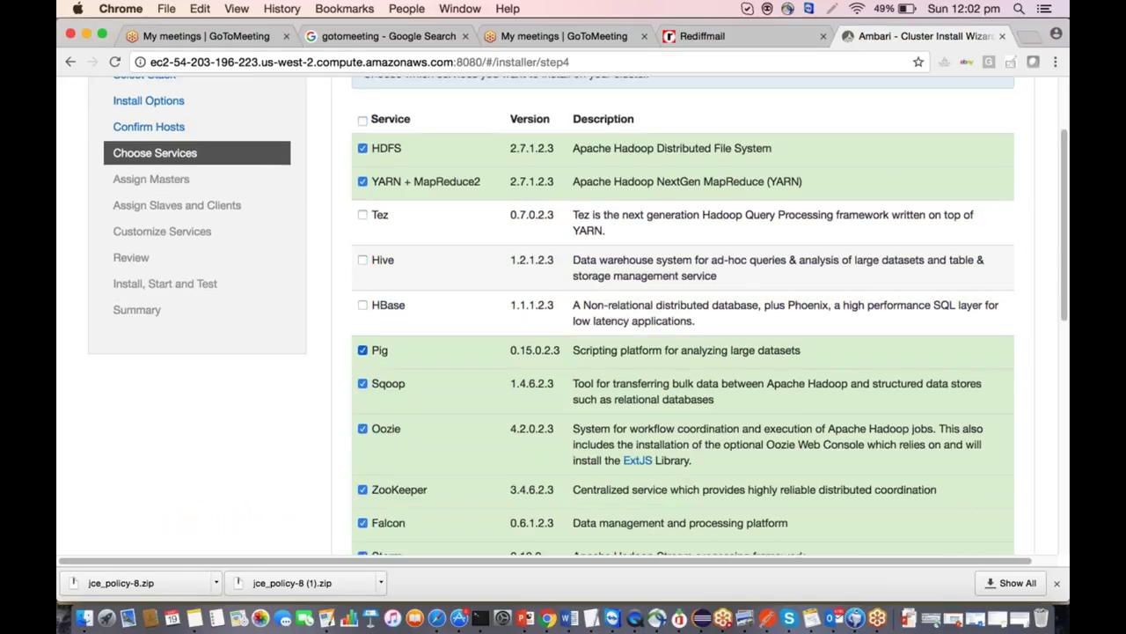
pyautogui.click(362, 350)
pyautogui.click(362, 384)
pyautogui.click(362, 428)
pyautogui.scroll(-5, 362, 428)
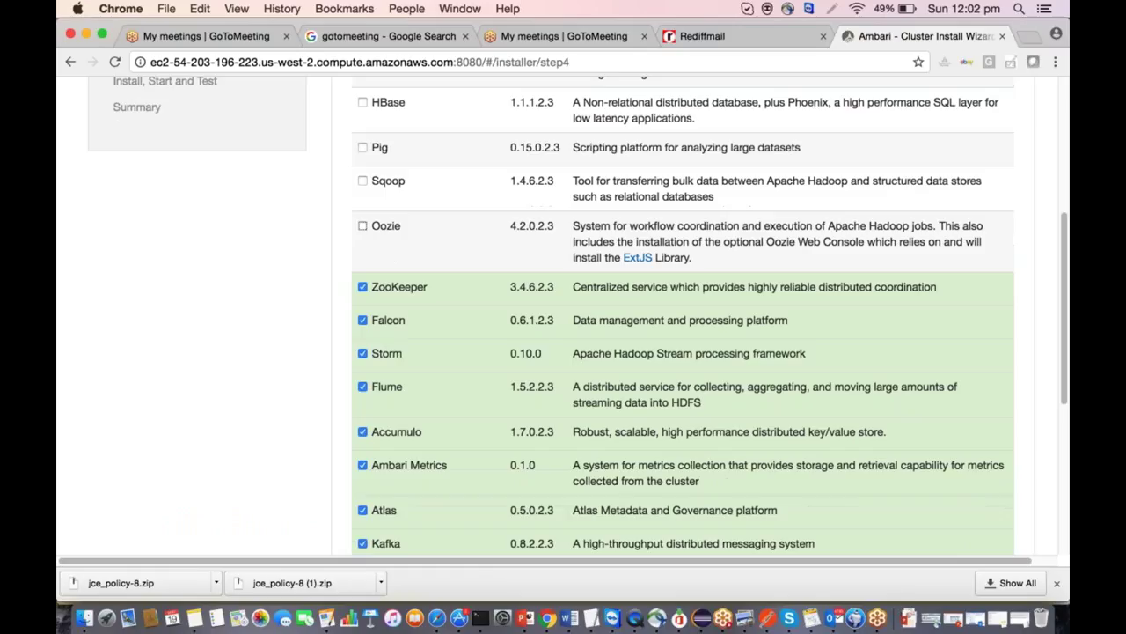
pyautogui.click(363, 320)
pyautogui.click(362, 352)
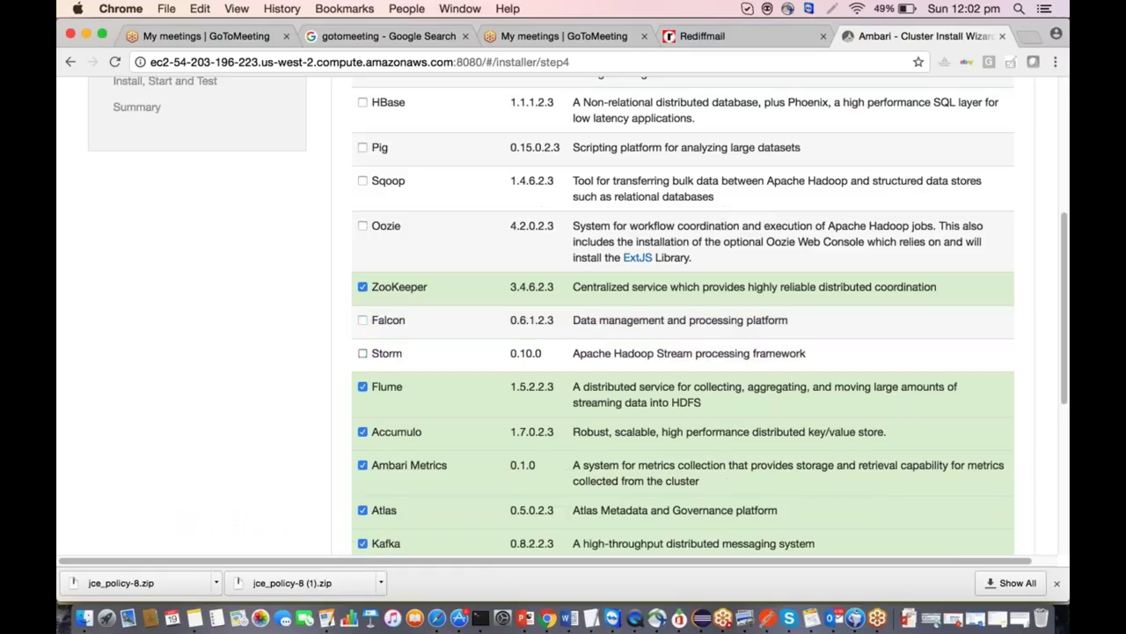
pyautogui.click(362, 386)
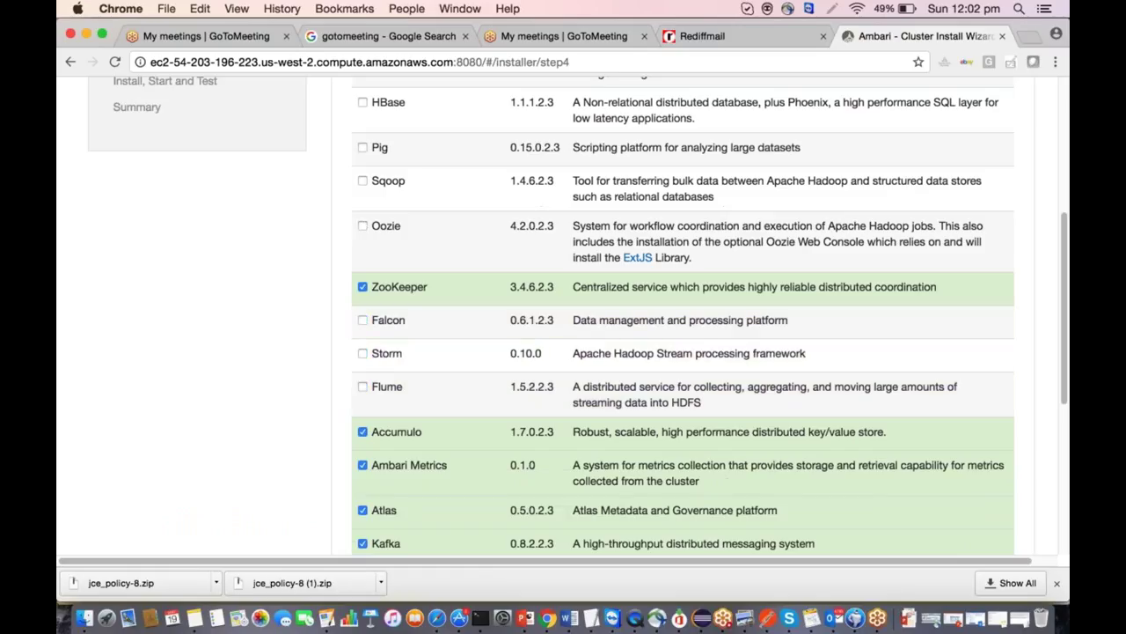
pyautogui.click(363, 287)
# Deselect Accumulo, Atlas, Kafka, Knox, Mahout, Slider and Spark, keeping Ambari Metrics, and continue.
pyautogui.scroll(-5, 460, 361)
pyautogui.click(362, 230)
pyautogui.click(363, 308)
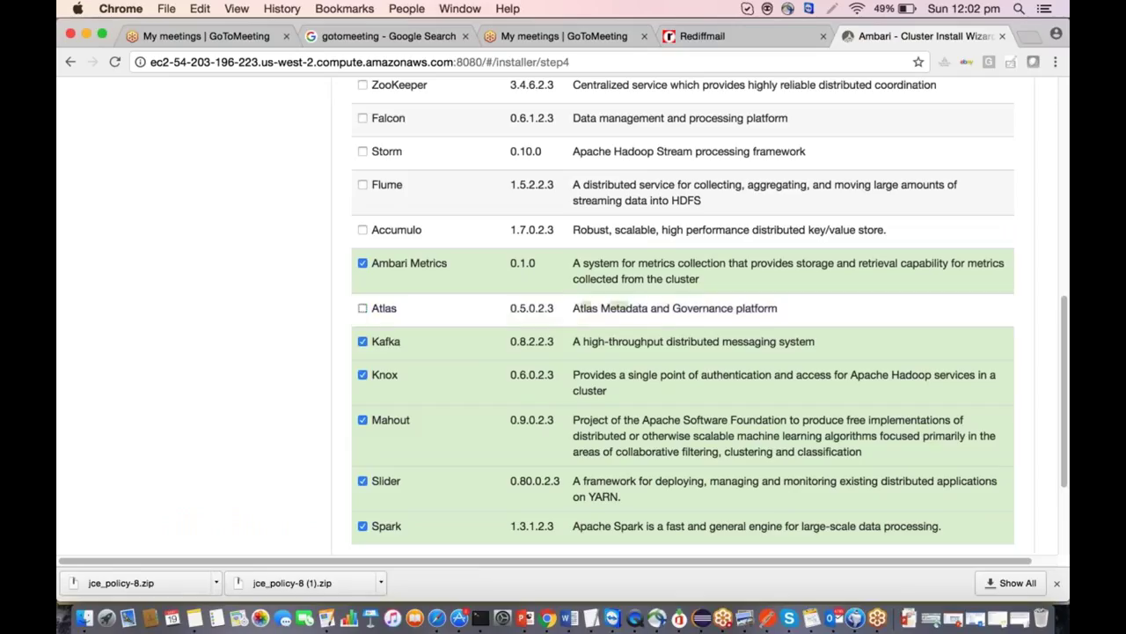
pyautogui.click(363, 341)
pyautogui.click(363, 375)
pyautogui.click(363, 420)
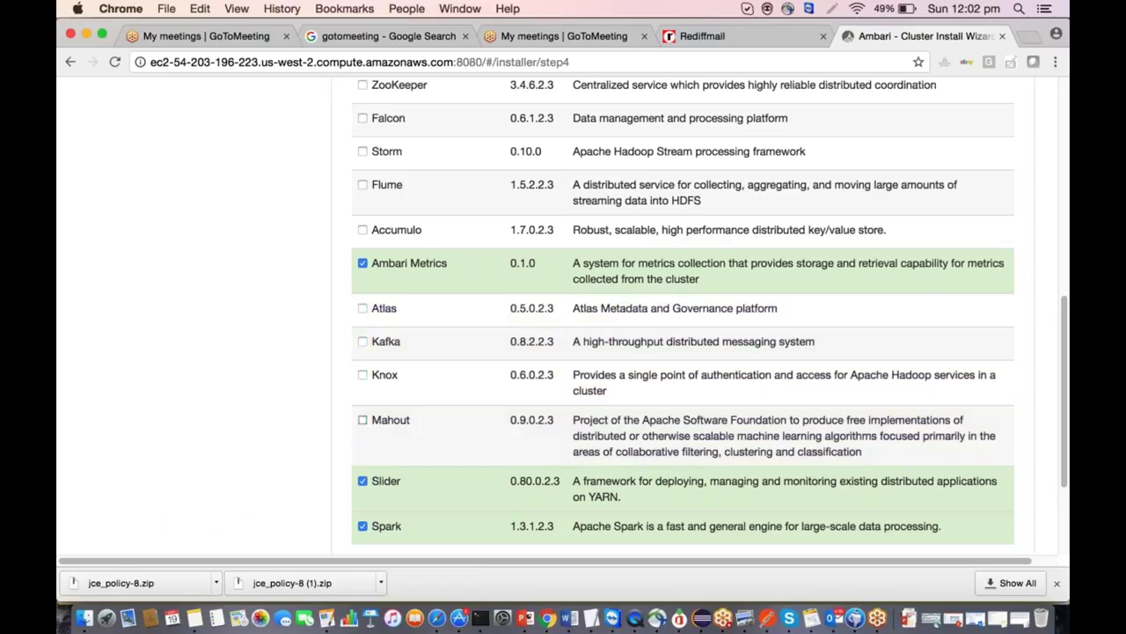
pyautogui.click(363, 481)
pyautogui.scroll(-4, 362, 481)
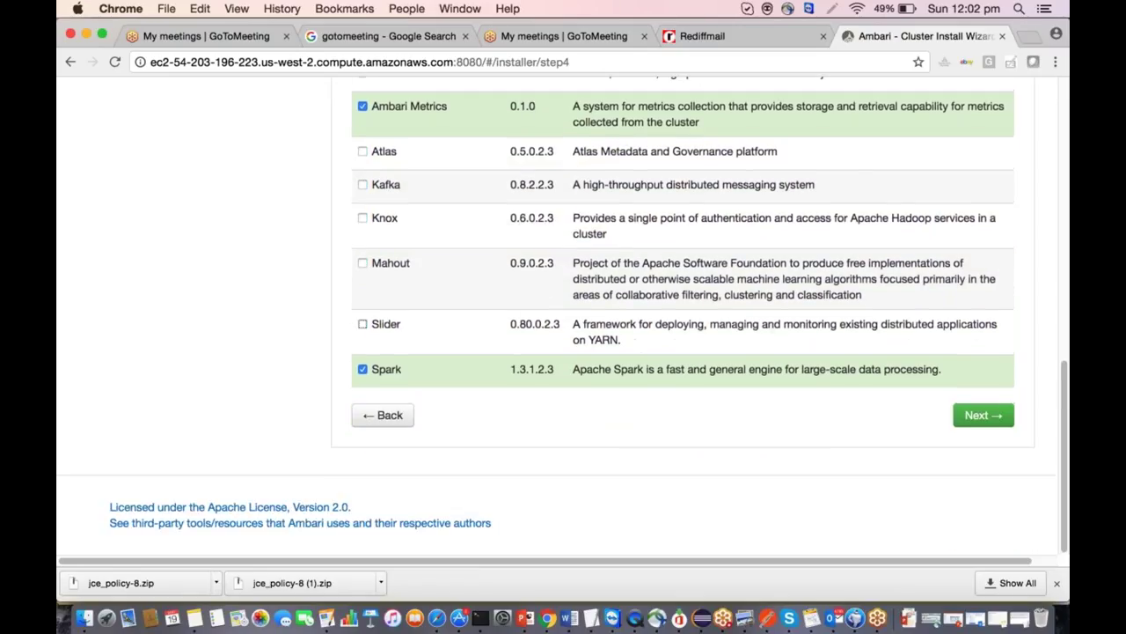
pyautogui.click(363, 369)
pyautogui.scroll(3, 367, 372)
pyautogui.scroll(-3, 966, 446)
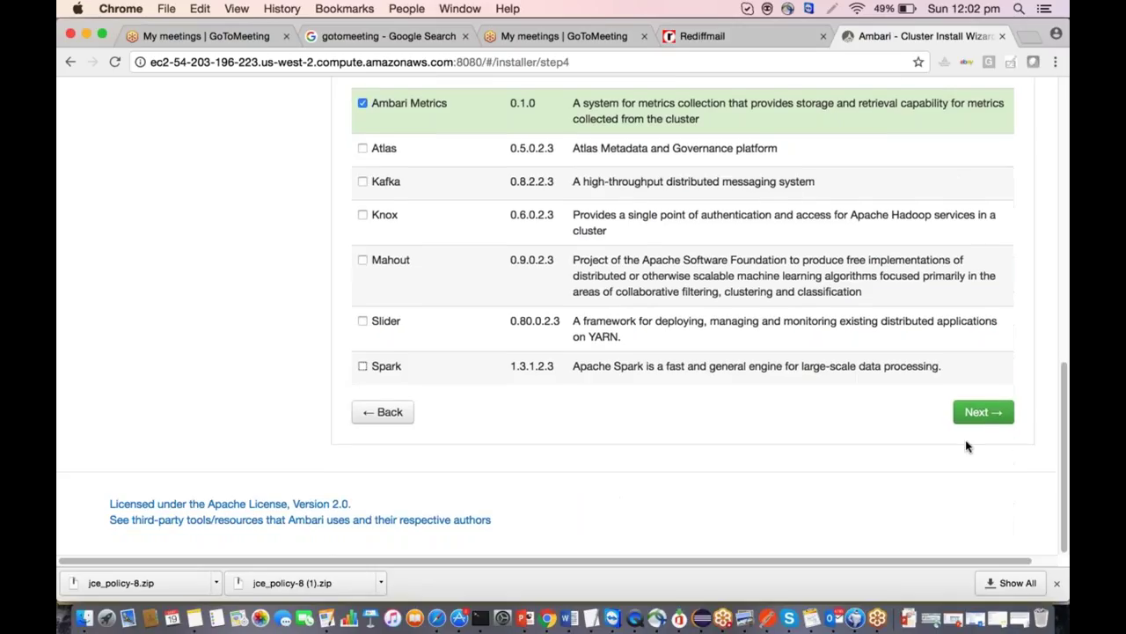
pyautogui.scroll(5, 981, 431)
pyautogui.scroll(1, 683, 315)
pyautogui.scroll(-5, 683, 315)
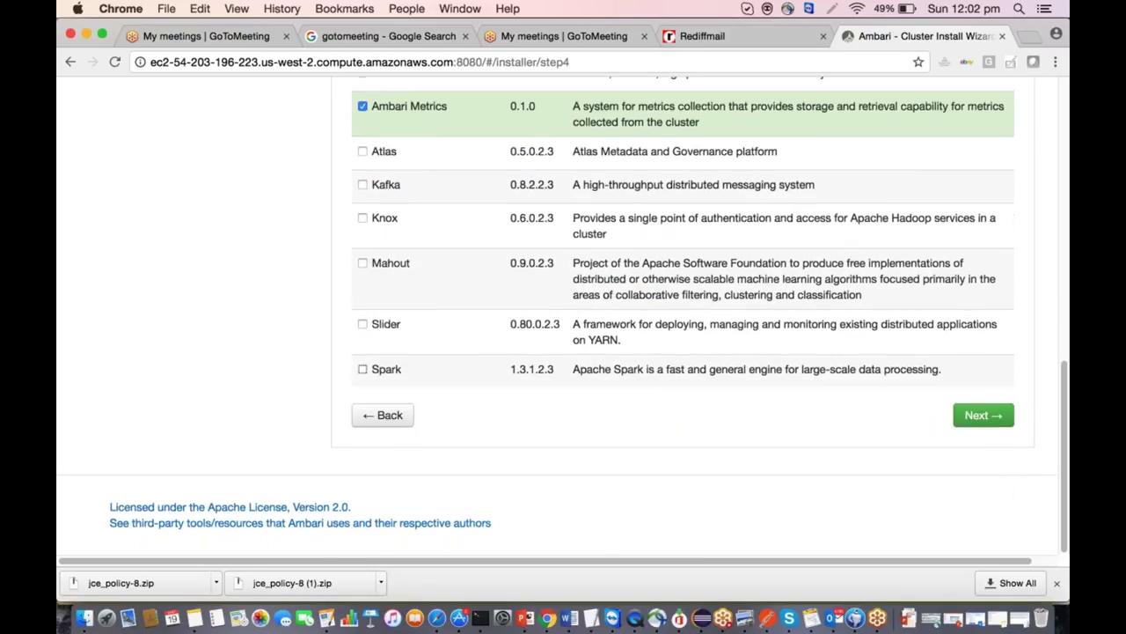
pyautogui.scroll(3, 683, 315)
pyautogui.scroll(-3, 683, 315)
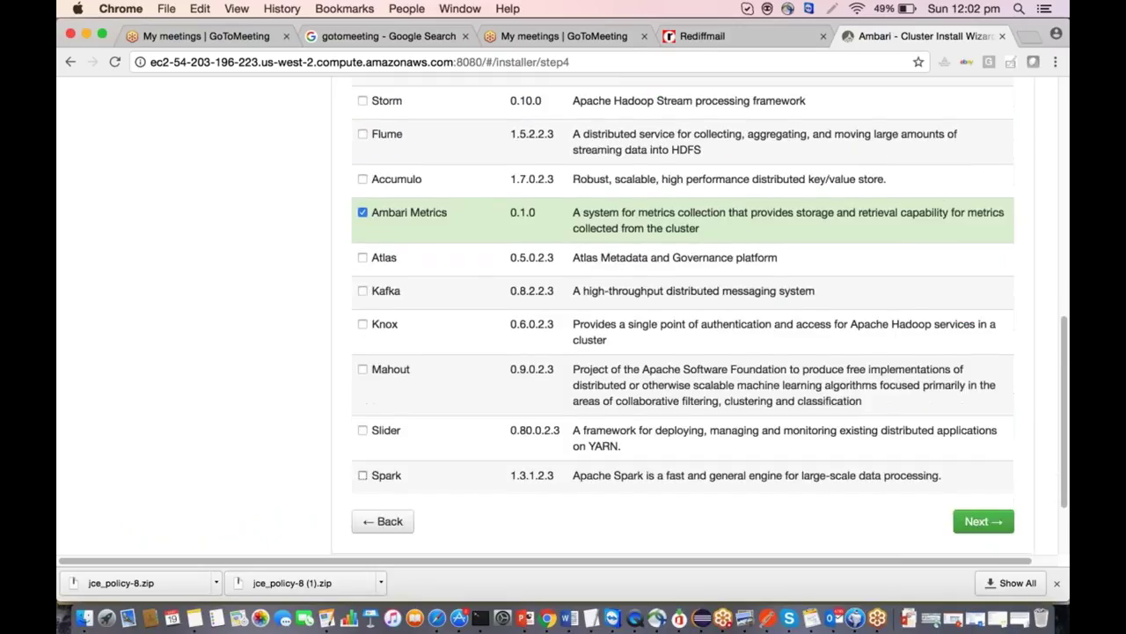
pyautogui.scroll(1, 683, 315)
pyautogui.scroll(-2, 683, 315)
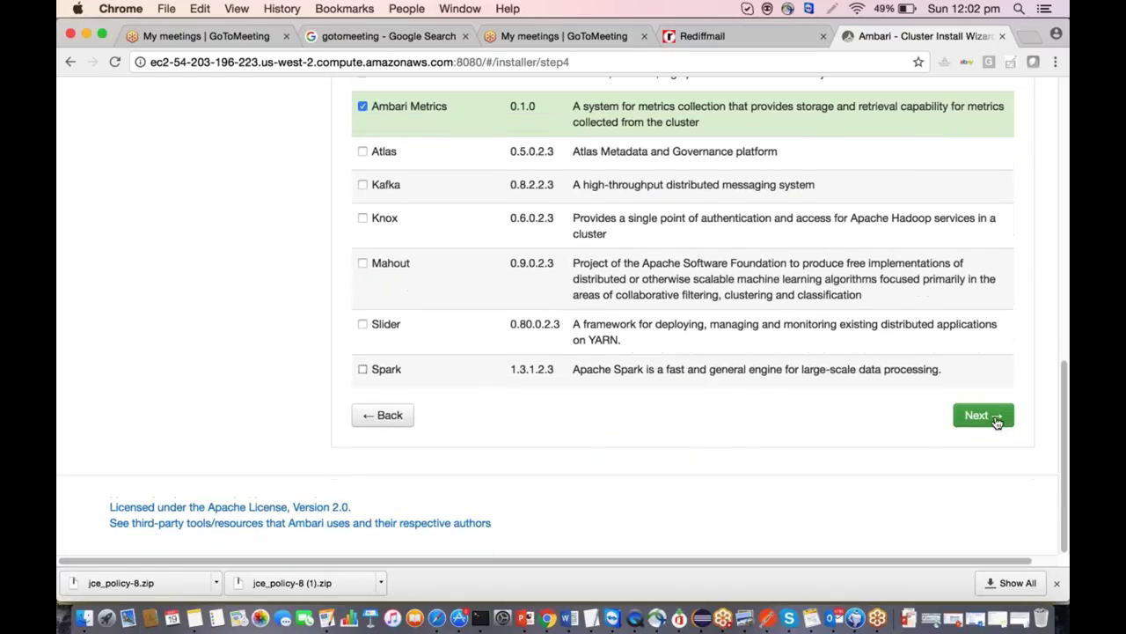
pyautogui.click(990, 416)
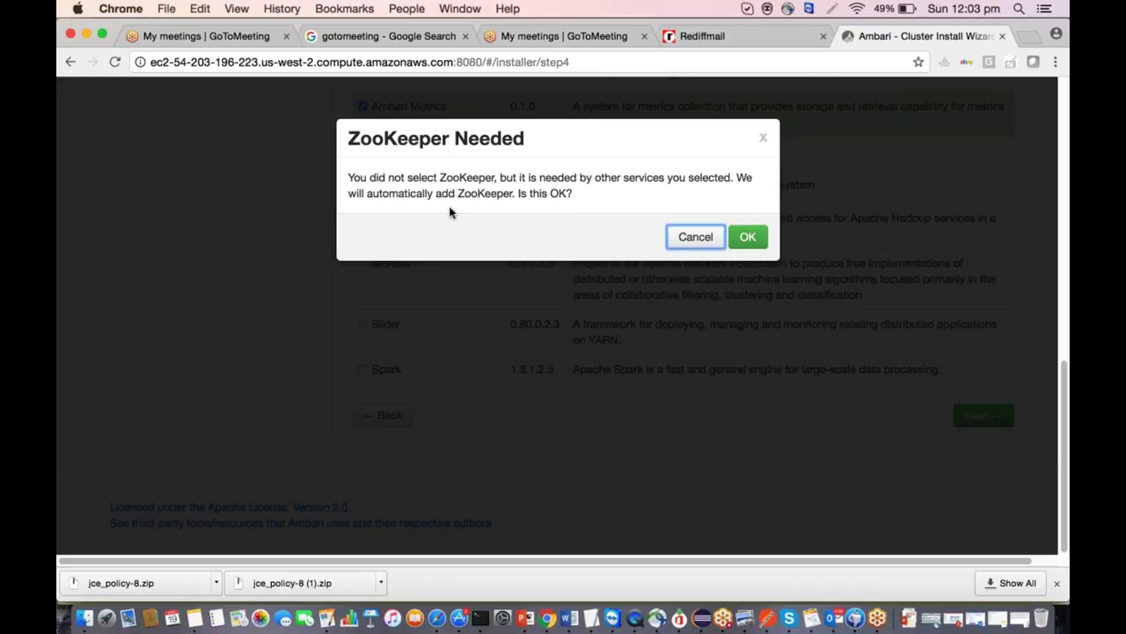
# Accept the prompt to add ZooKeeper automatically.
pyautogui.click(764, 244)
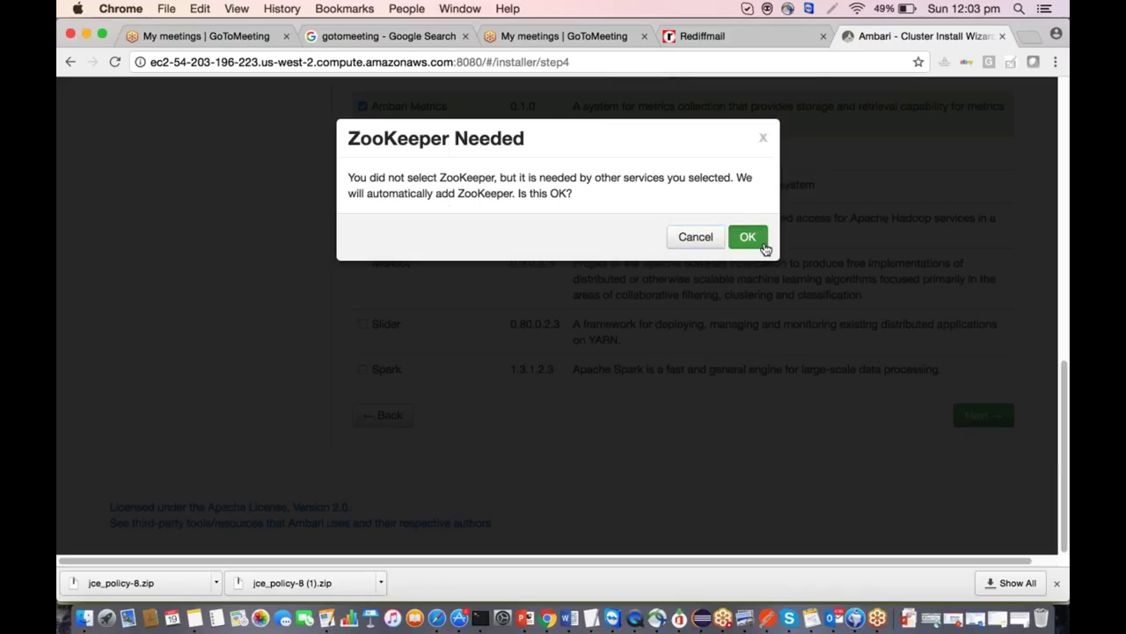
# Review the Assign Masters page with every master on the single host, and continue.
pyautogui.scroll(4, 707, 483)
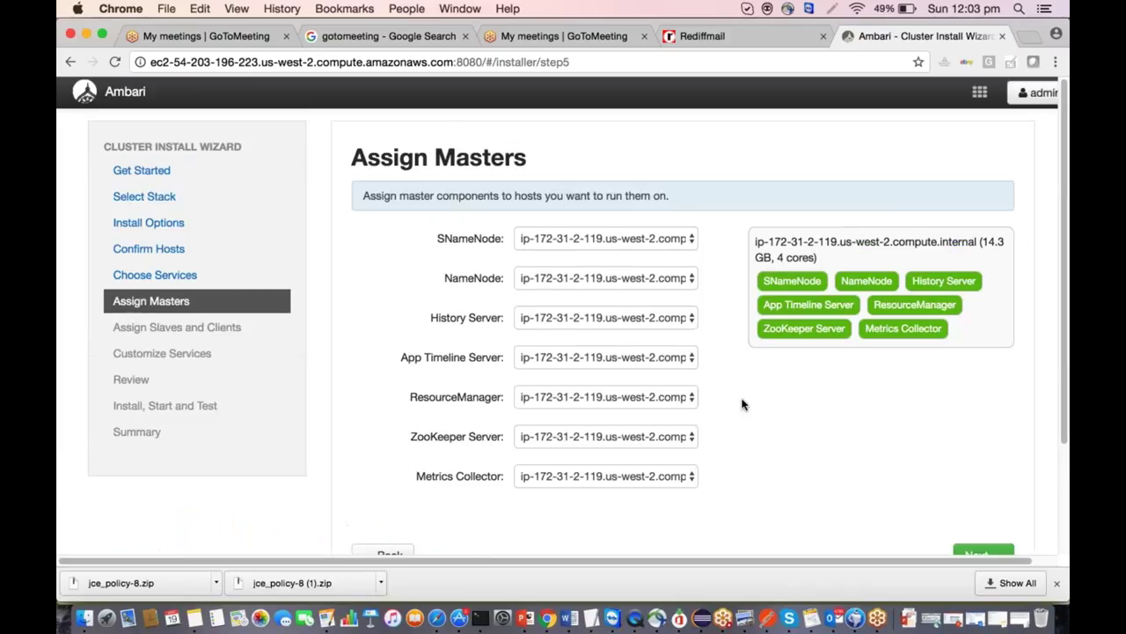
pyautogui.scroll(-2, 742, 403)
pyautogui.scroll(1, 738, 352)
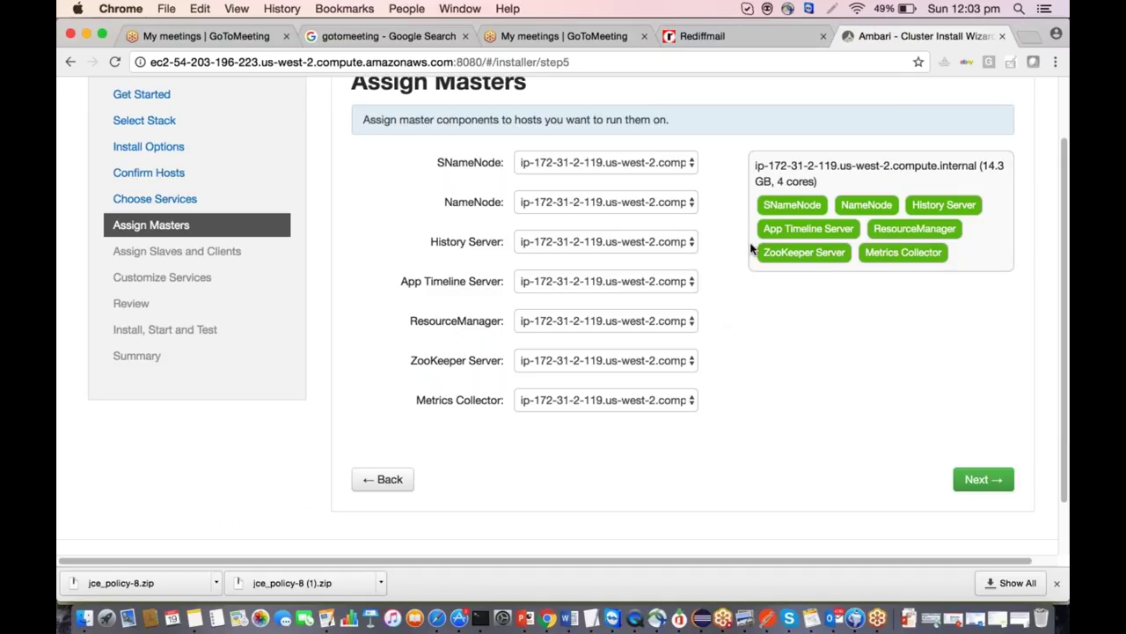
pyautogui.scroll(2, 750, 249)
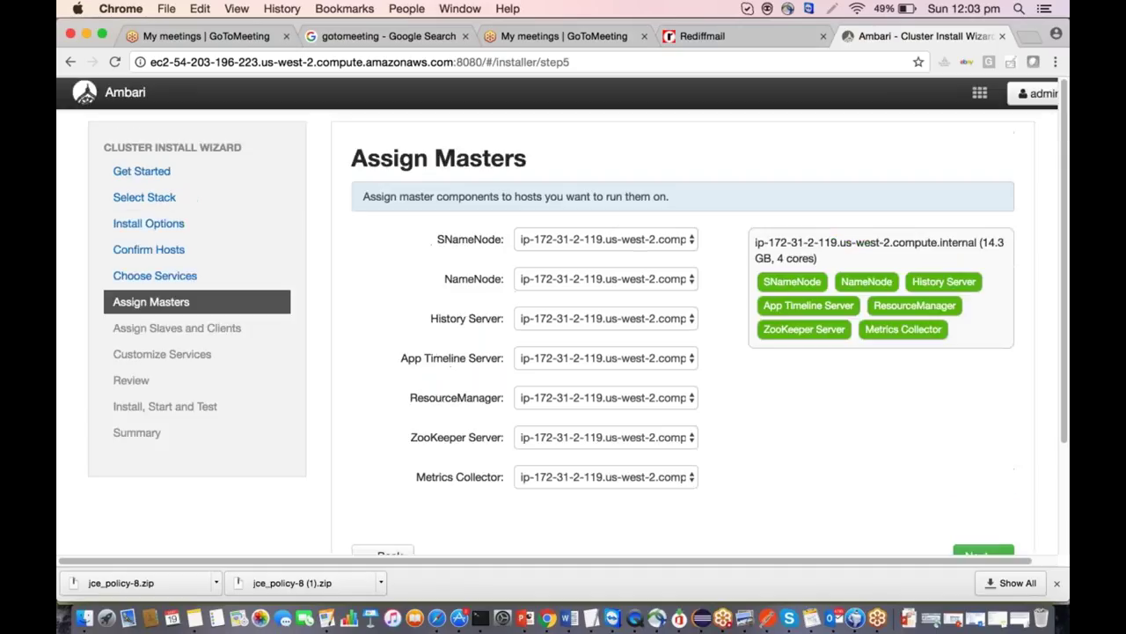
pyautogui.moveTo(353, 157); pyautogui.dragTo(413, 157)
pyautogui.moveTo(487, 151); pyautogui.dragTo(558, 147)
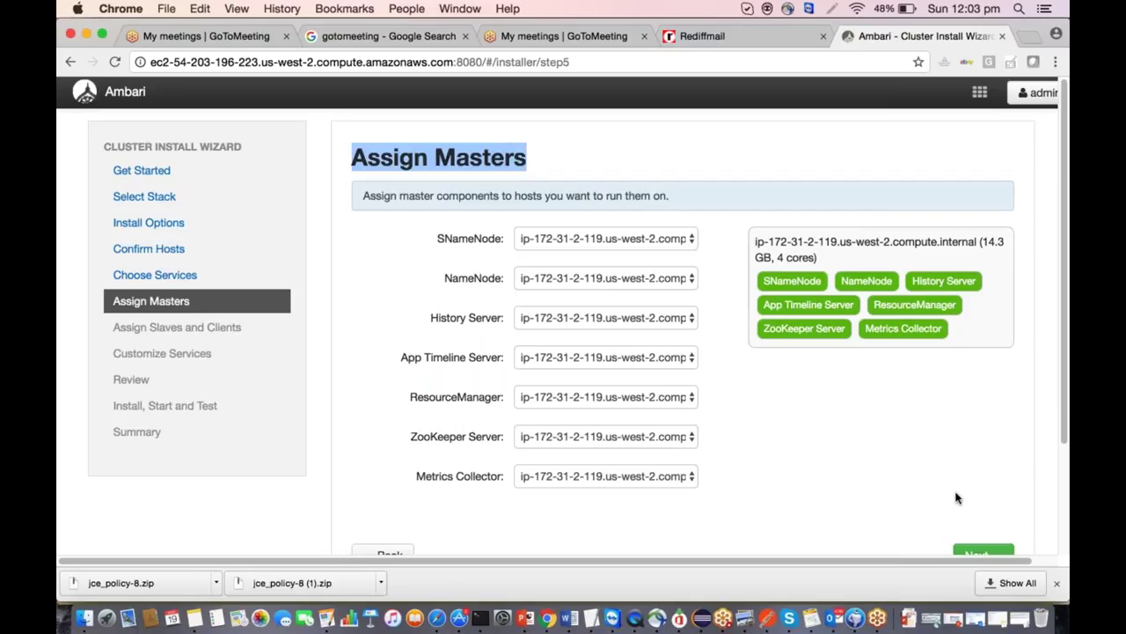
pyautogui.click(978, 553)
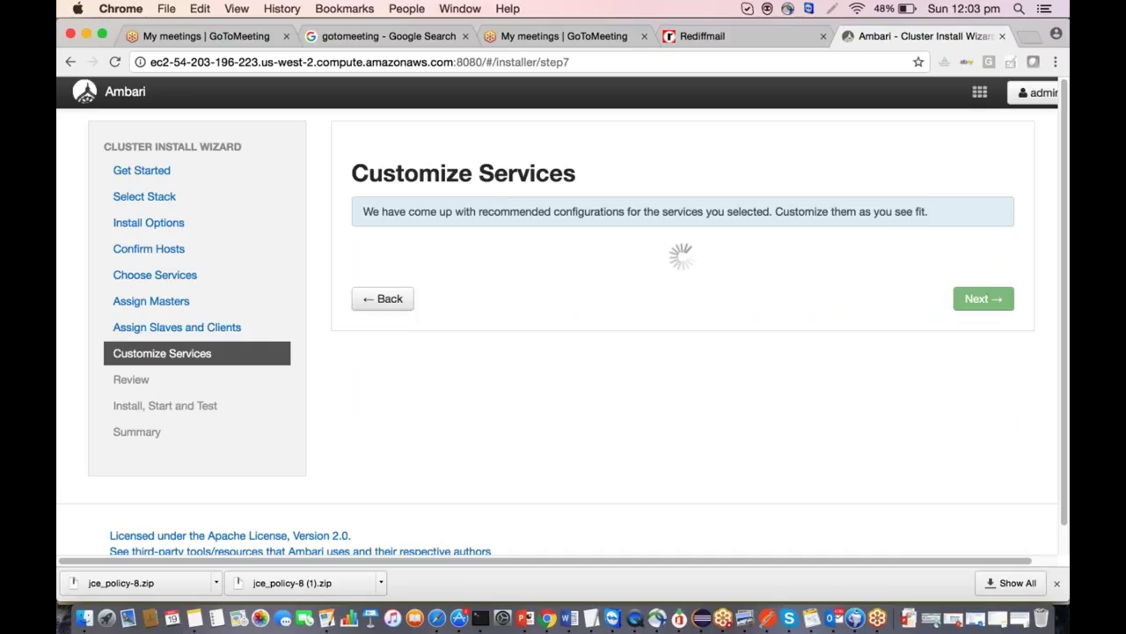
# Inspect the NameNode directories field in the HDFS Settings.
pyautogui.scroll(-4, 563, 316)
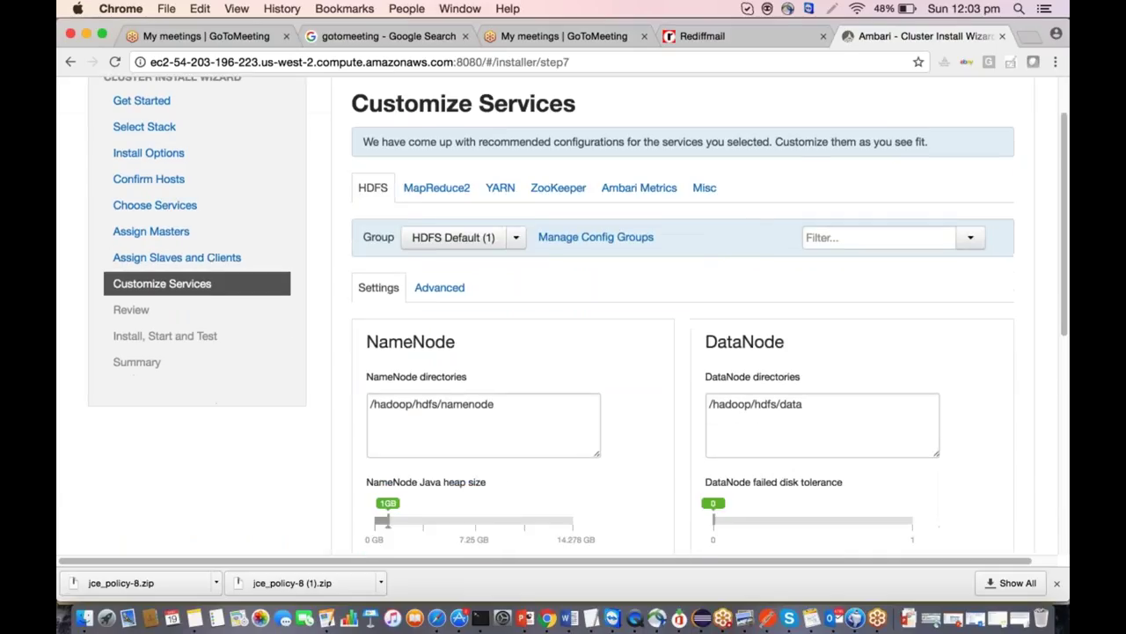
pyautogui.moveTo(366, 282); pyautogui.dragTo(473, 283)
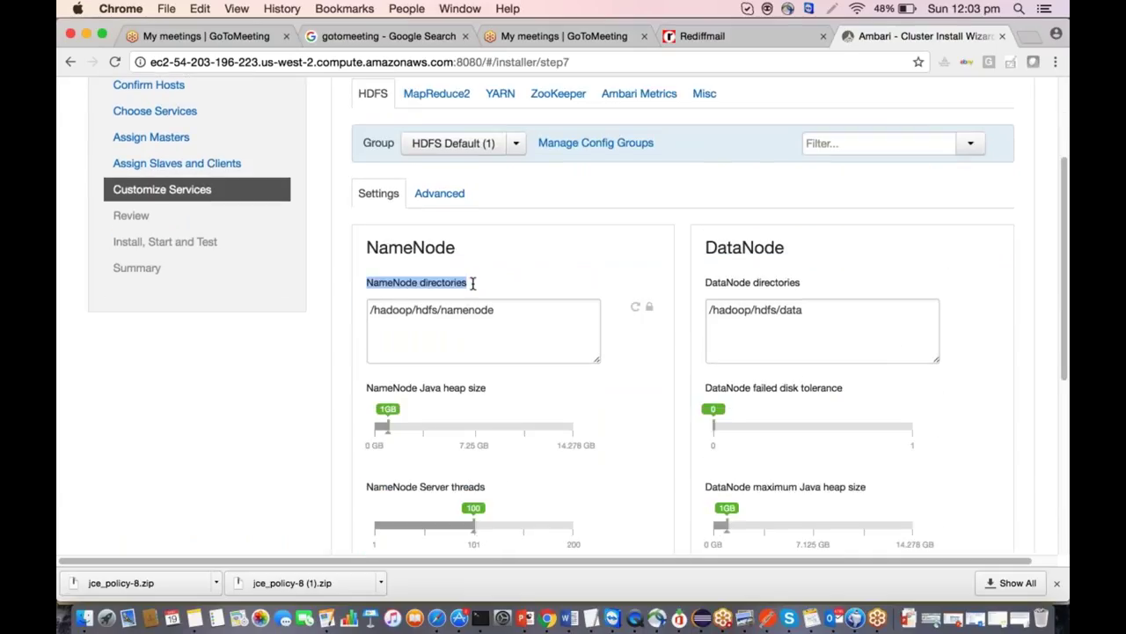
pyautogui.click(391, 321)
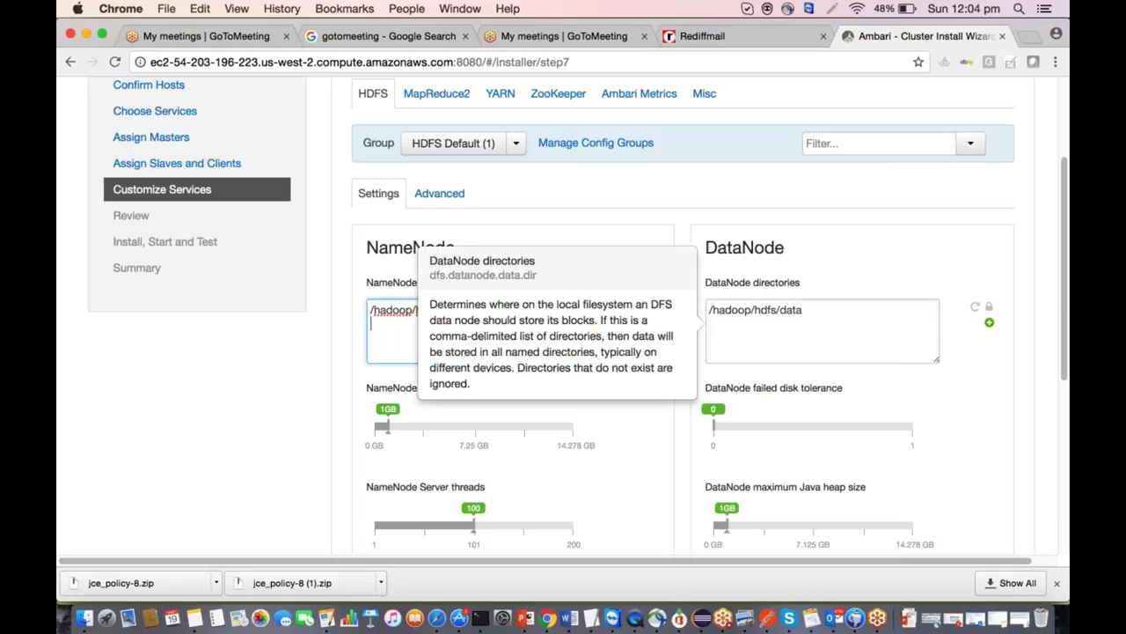
pyautogui.scroll(-3, 443, 451)
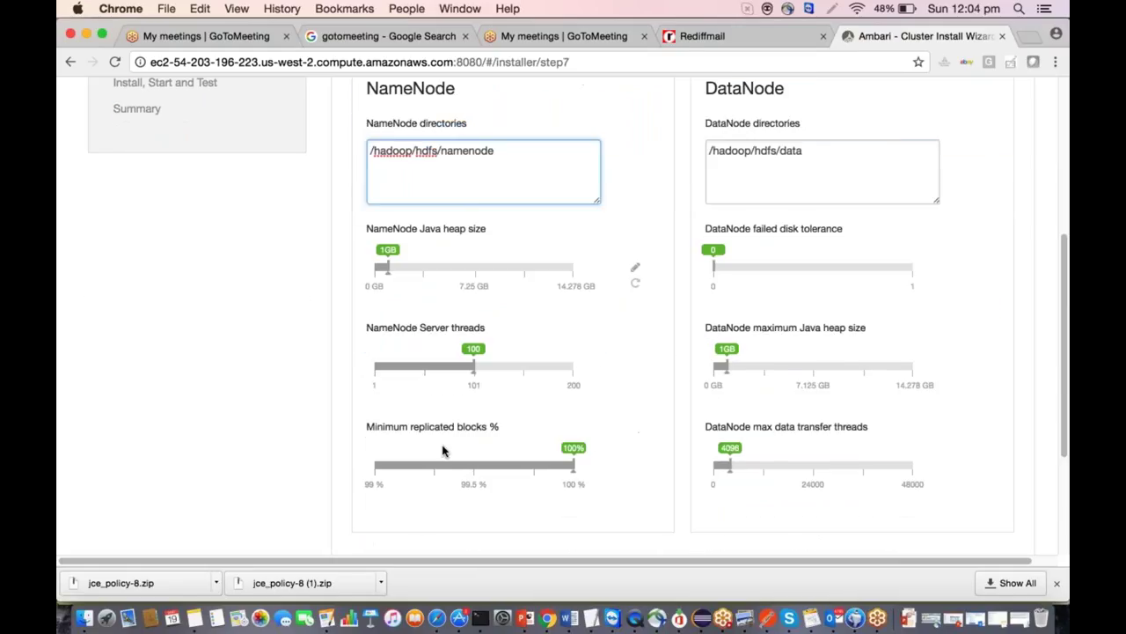
pyautogui.scroll(3, 442, 451)
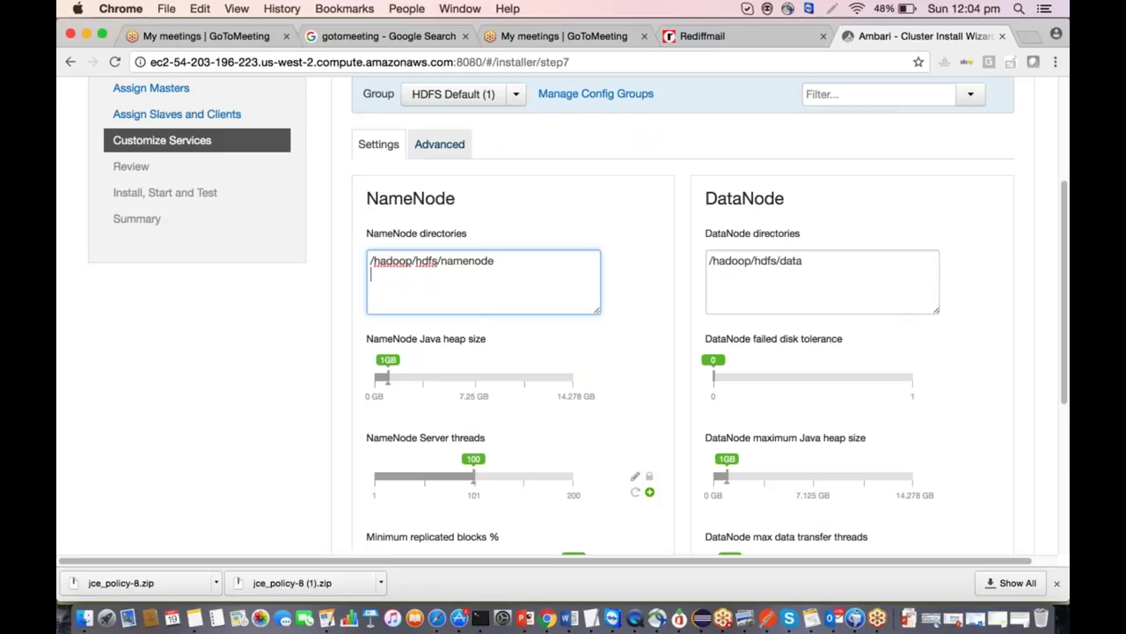
# Filter the advanced HDFS properties for fs.defaultFS and scroll through the recommended values.
pyautogui.click(439, 143)
pyautogui.scroll(-3, 683, 352)
pyautogui.scroll(5, 683, 352)
pyautogui.scroll(2, 843, 306)
pyautogui.click(843, 306)
pyautogui.write('fs.')
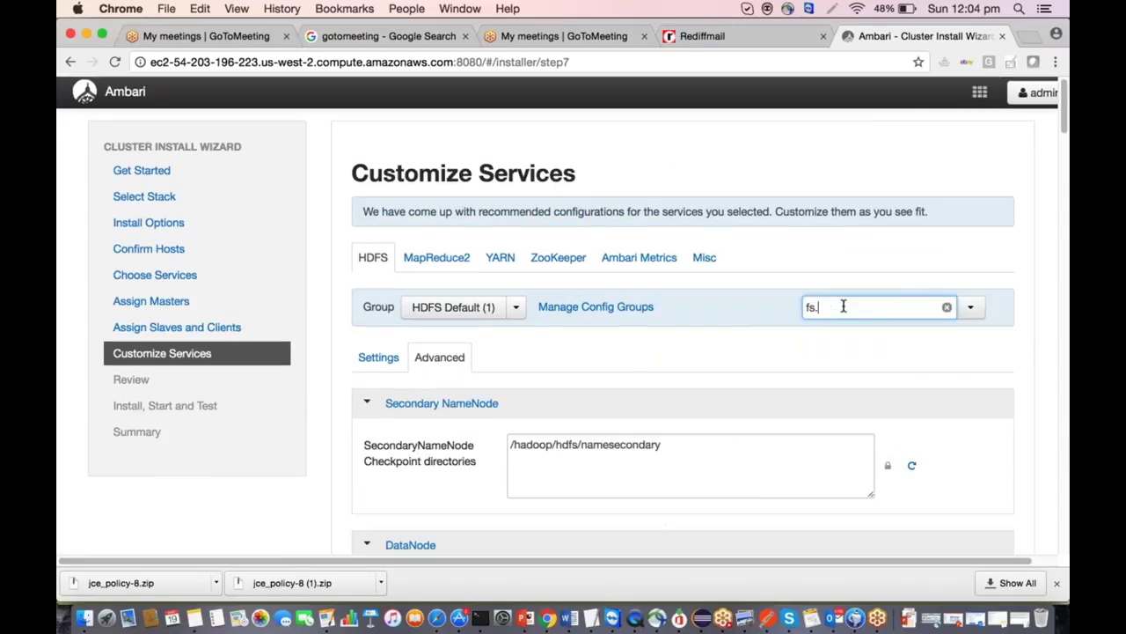
pyautogui.write('Def')
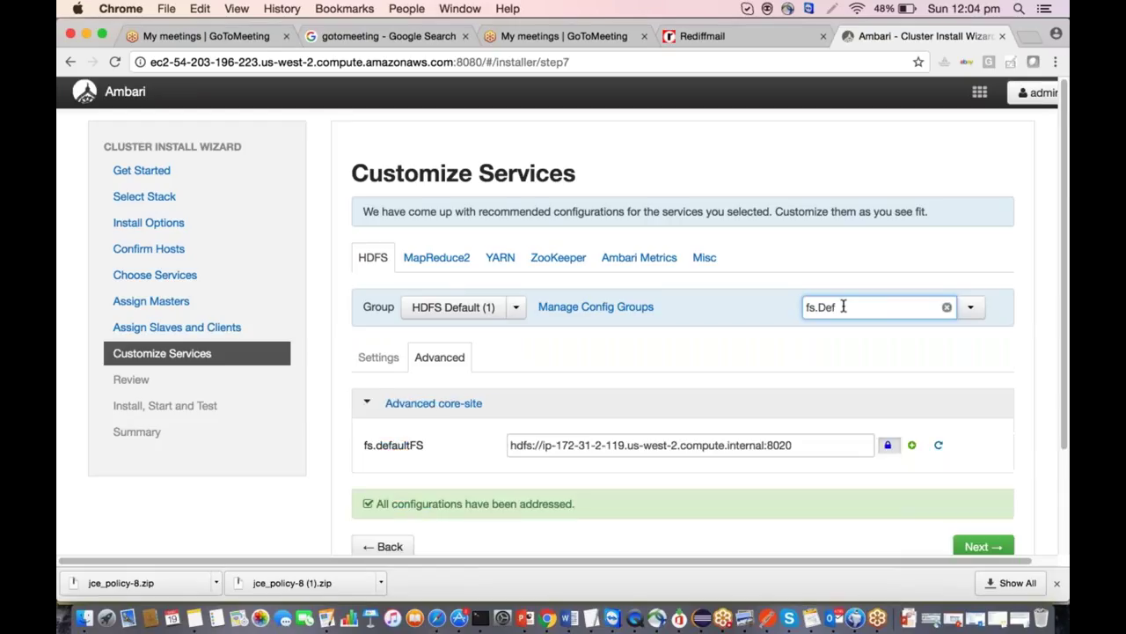
pyautogui.moveTo(791, 444); pyautogui.dragTo(860, 455)
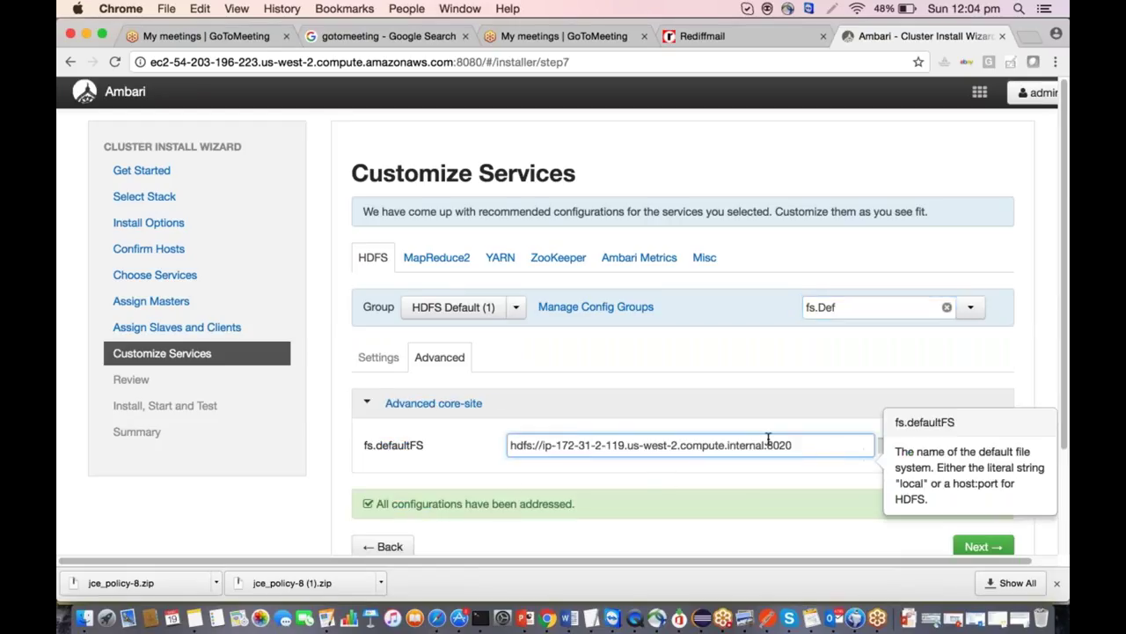
pyautogui.click(858, 308)
pyautogui.press('BackSpace')
pyautogui.press('BackSpace')
pyautogui.press('BackSpace')
pyautogui.press('BackSpace')
pyautogui.press('BackSpace')
pyautogui.scroll(-5, 858, 309)
pyautogui.scroll(-15, 858, 309)
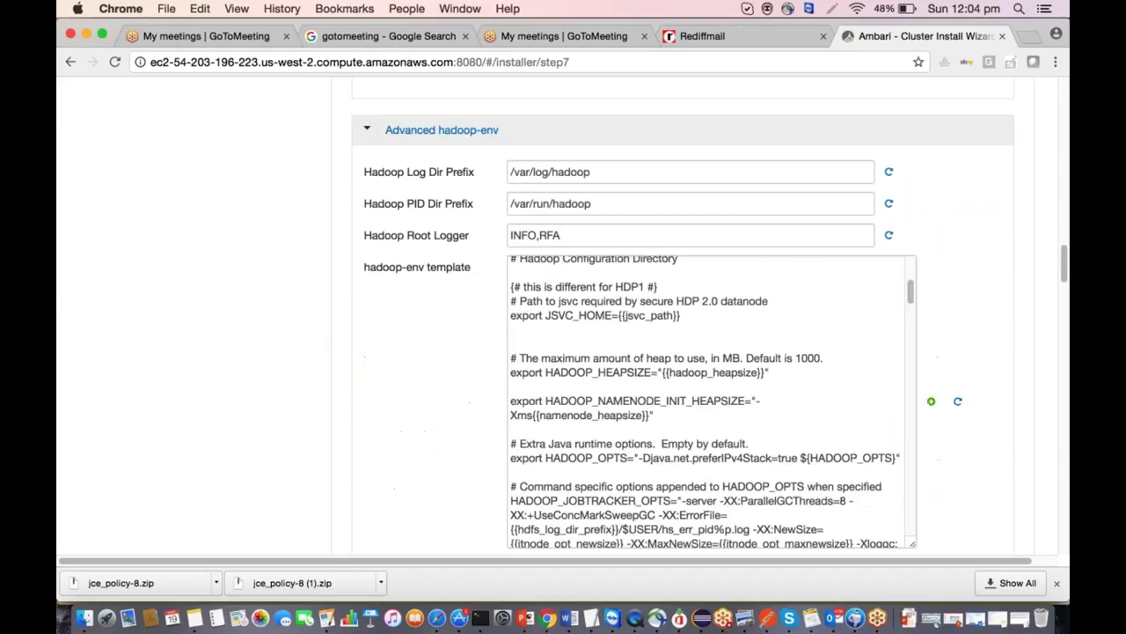
pyautogui.scroll(-20, 993, 541)
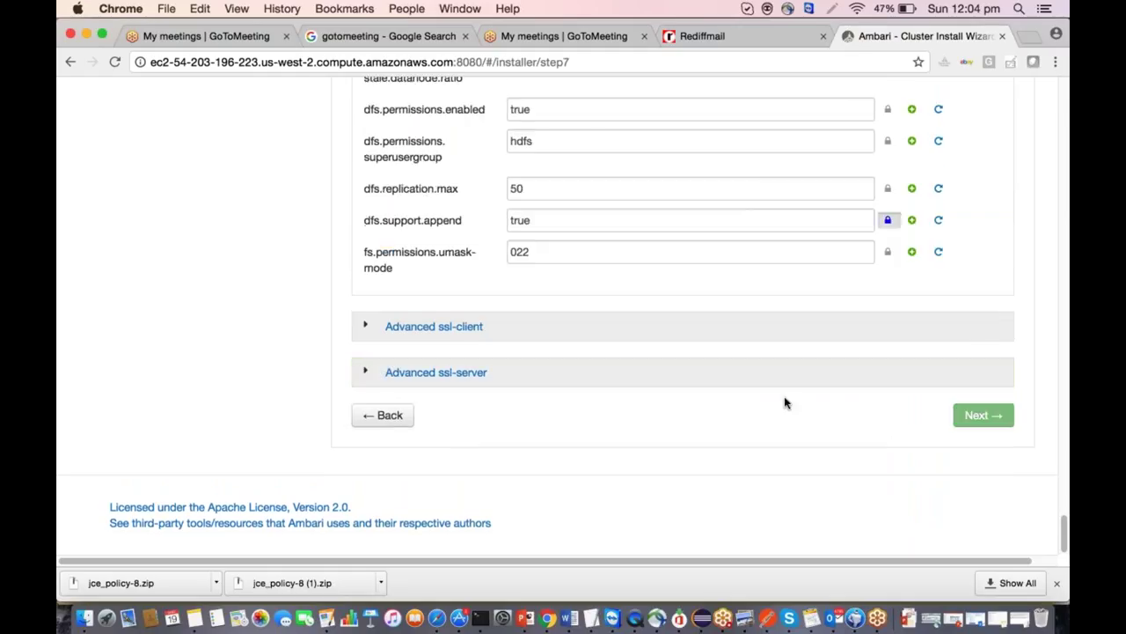
pyautogui.scroll(15, 800, 440)
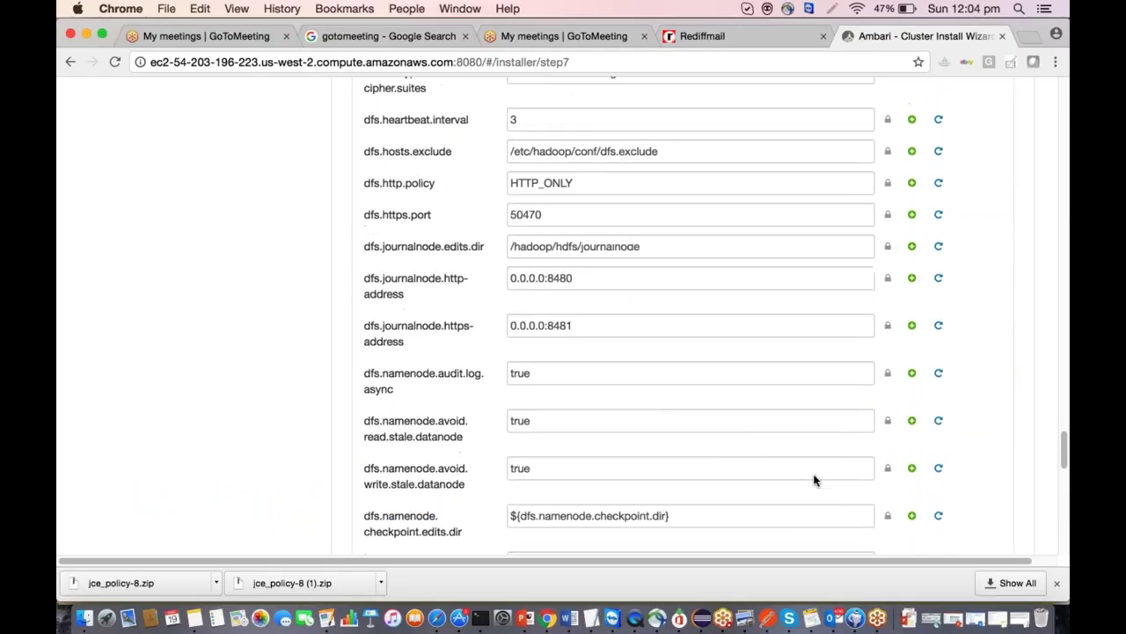
pyautogui.scroll(3, 813, 479)
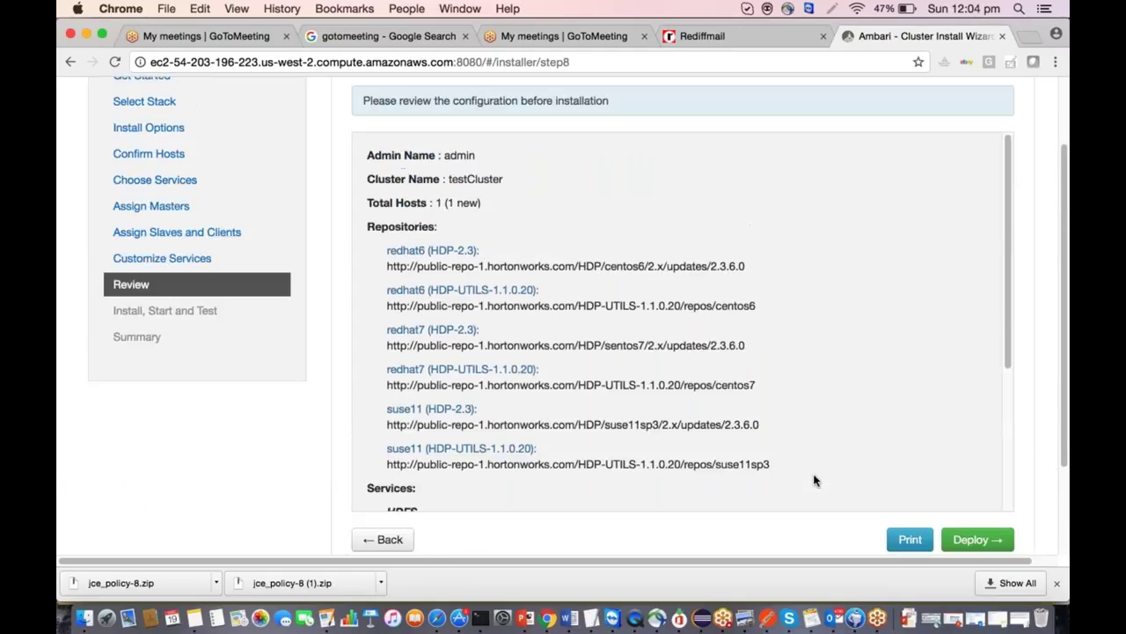
# Review the cluster summary's services from HDFS to Ambari Metrics, then deploy.
pyautogui.scroll(-3, 814, 480)
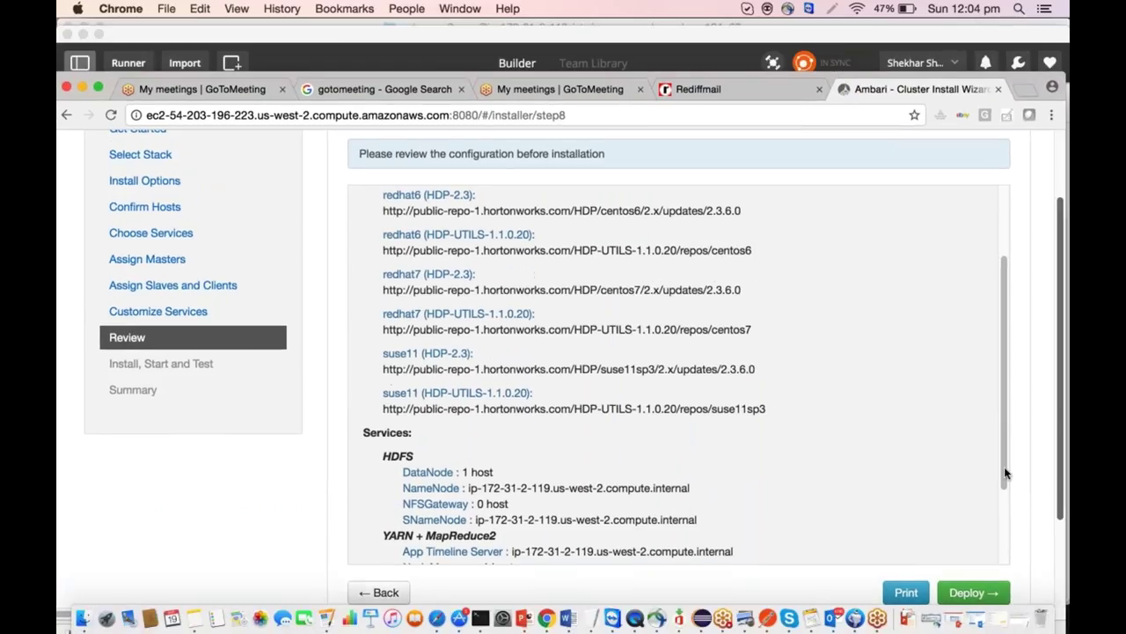
pyautogui.scroll(5, 933, 395)
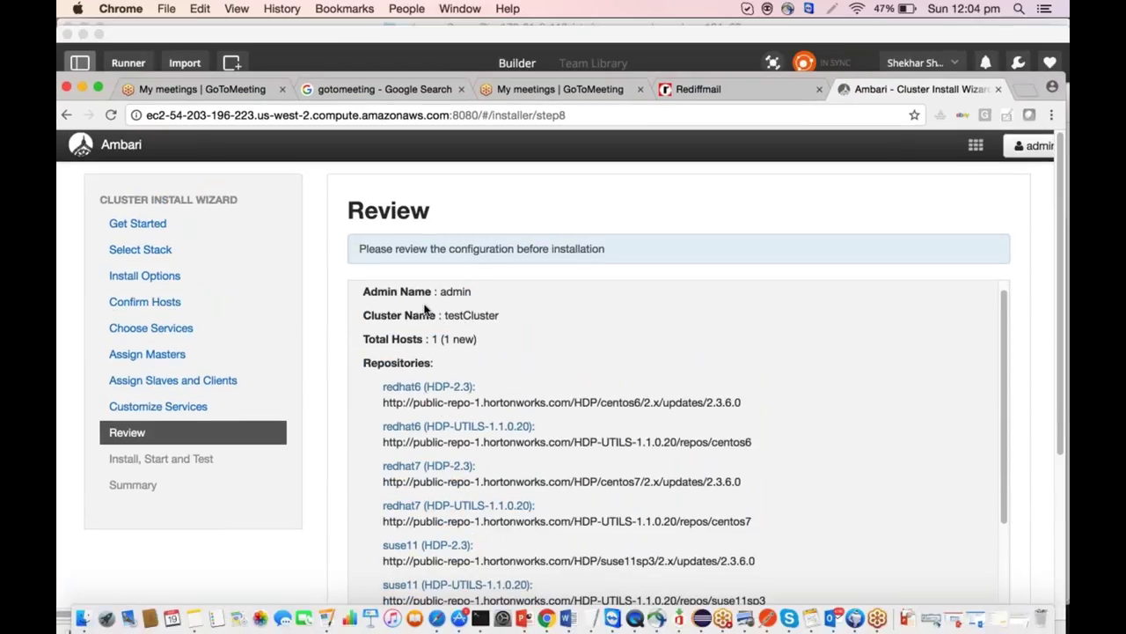
pyautogui.scroll(-6, 425, 308)
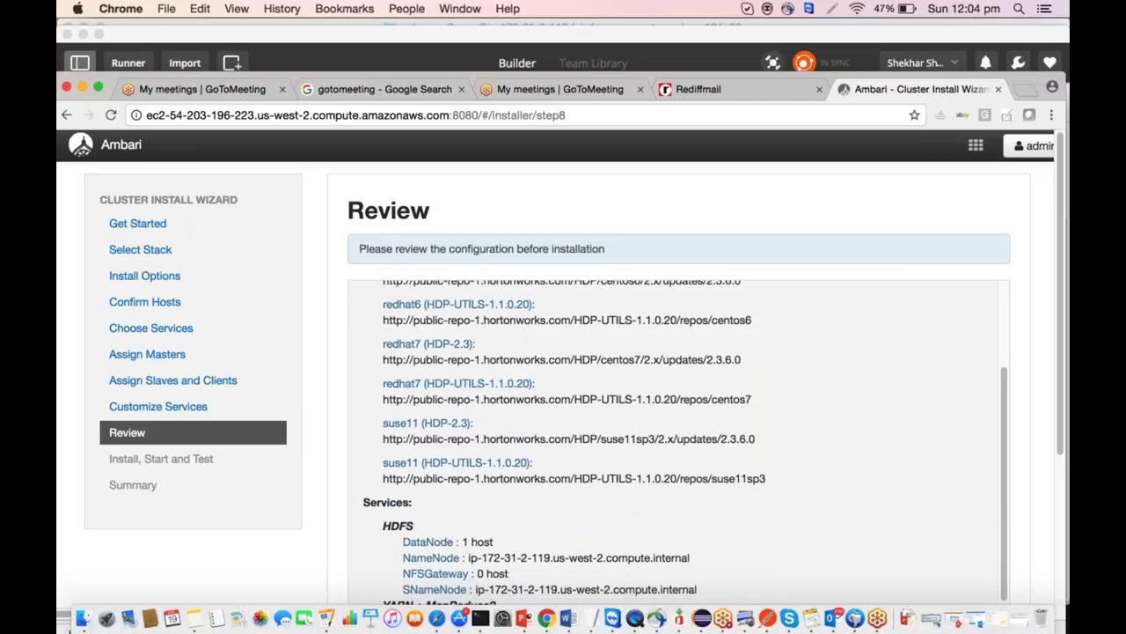
pyautogui.scroll(-3, 563, 352)
pyautogui.moveTo(382, 284); pyautogui.dragTo(626, 472)
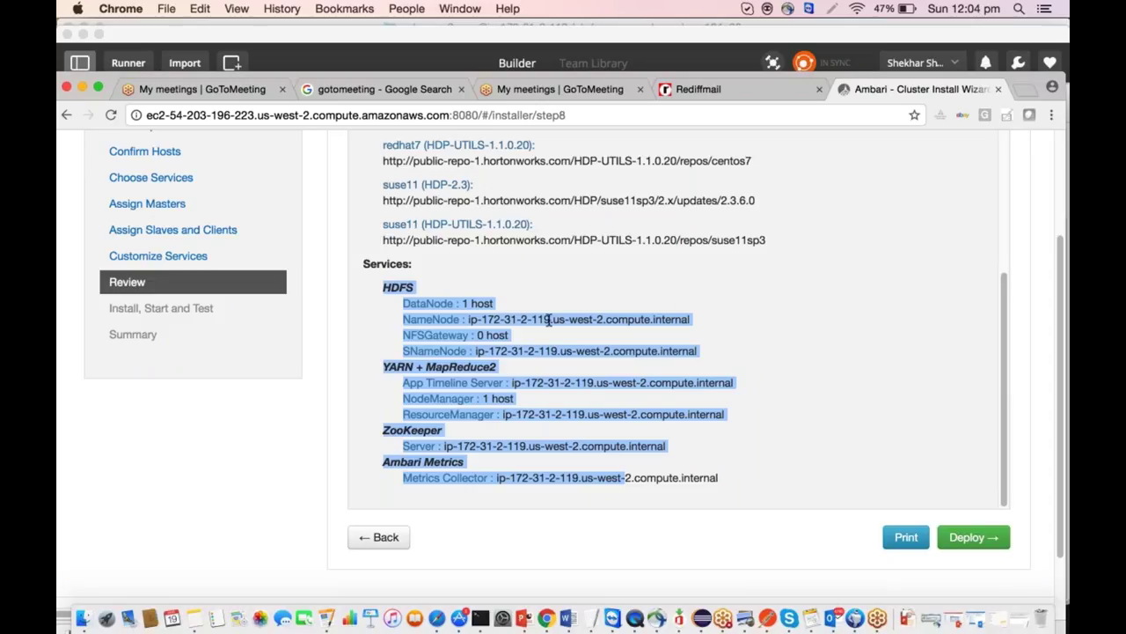
pyautogui.doubleClick(433, 350)
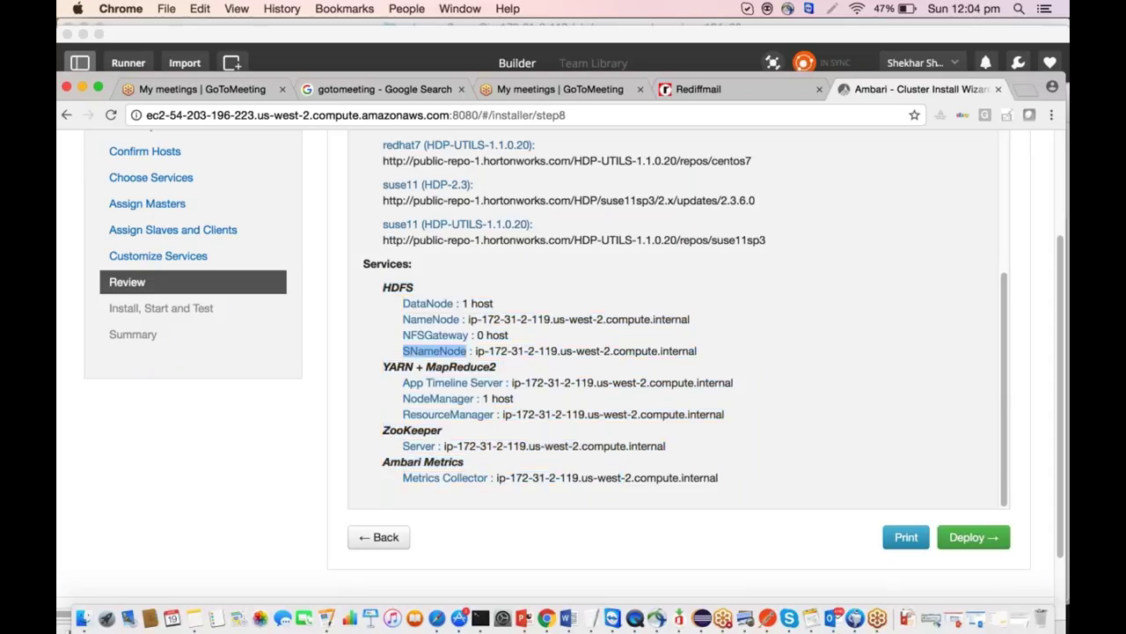
pyautogui.click(974, 536)
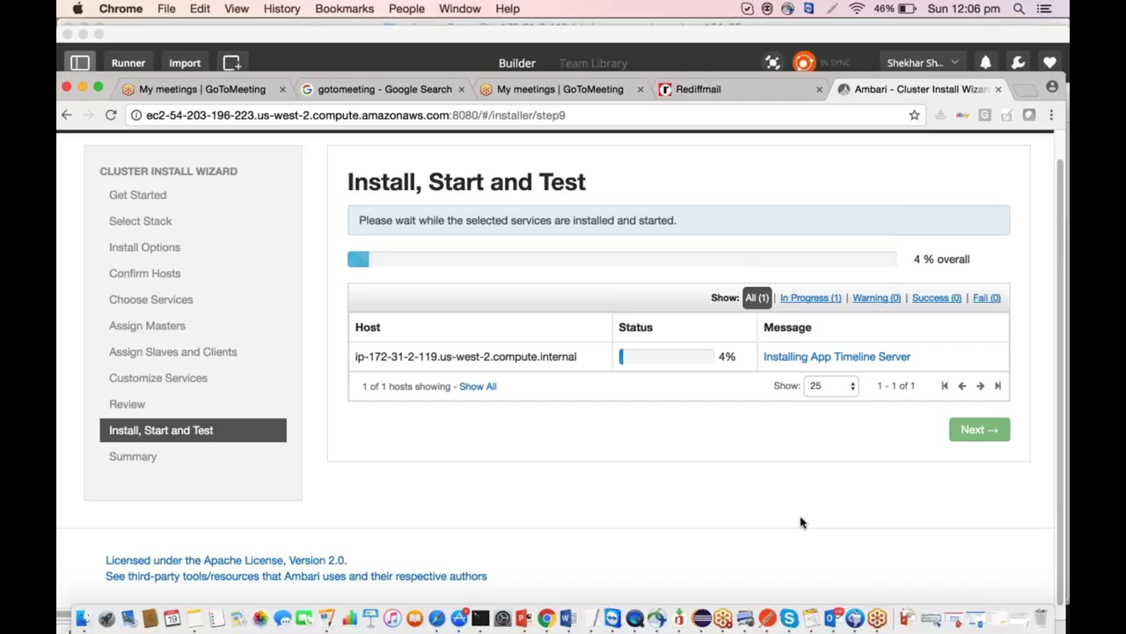
# Open the host's install task list from the 'Installing App Timeline Server' link.
pyautogui.click(836, 357)
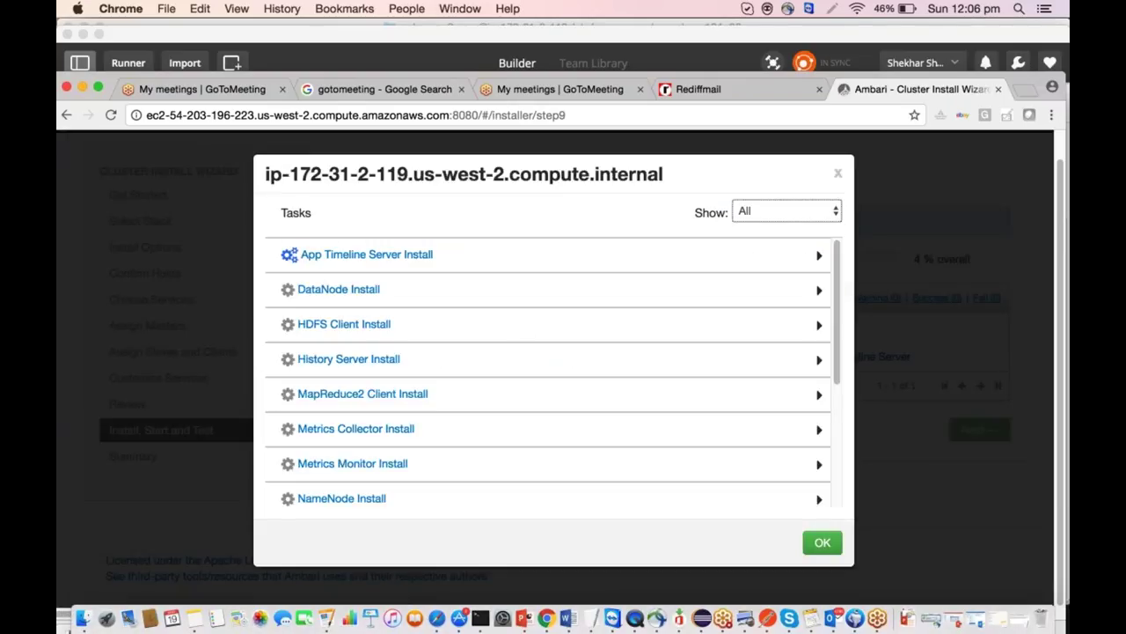
# Review the App Timeline Server Install log for the hadoop_2_3_*-yarn package, then close it.
pyautogui.click(787, 257)
pyautogui.scroll(-1, 787, 352)
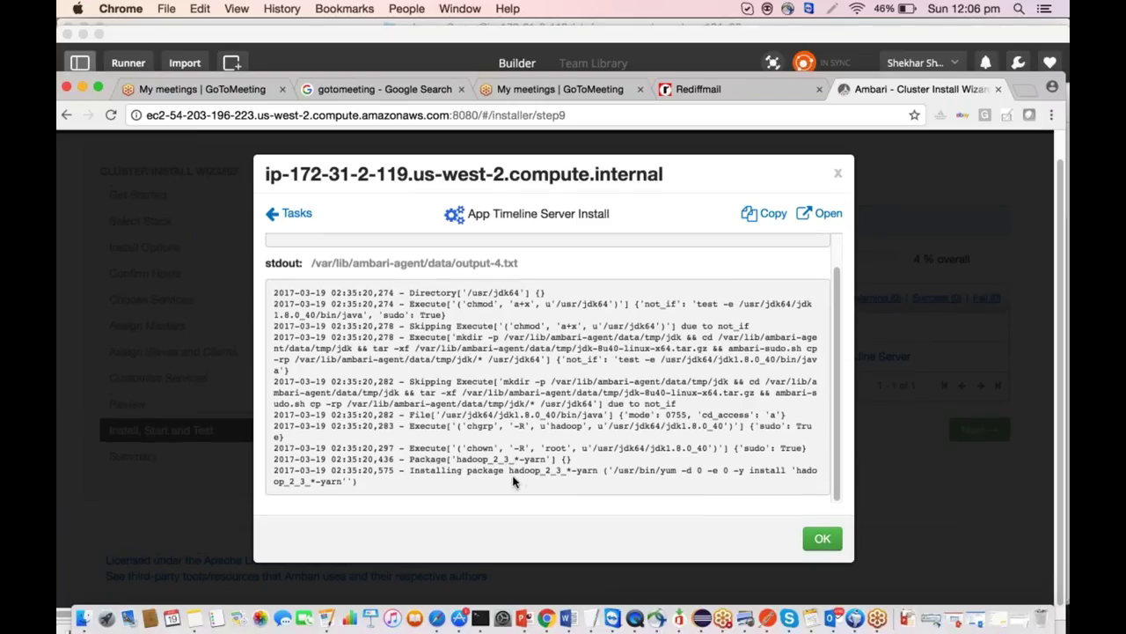
pyautogui.moveTo(508, 470); pyautogui.dragTo(599, 472)
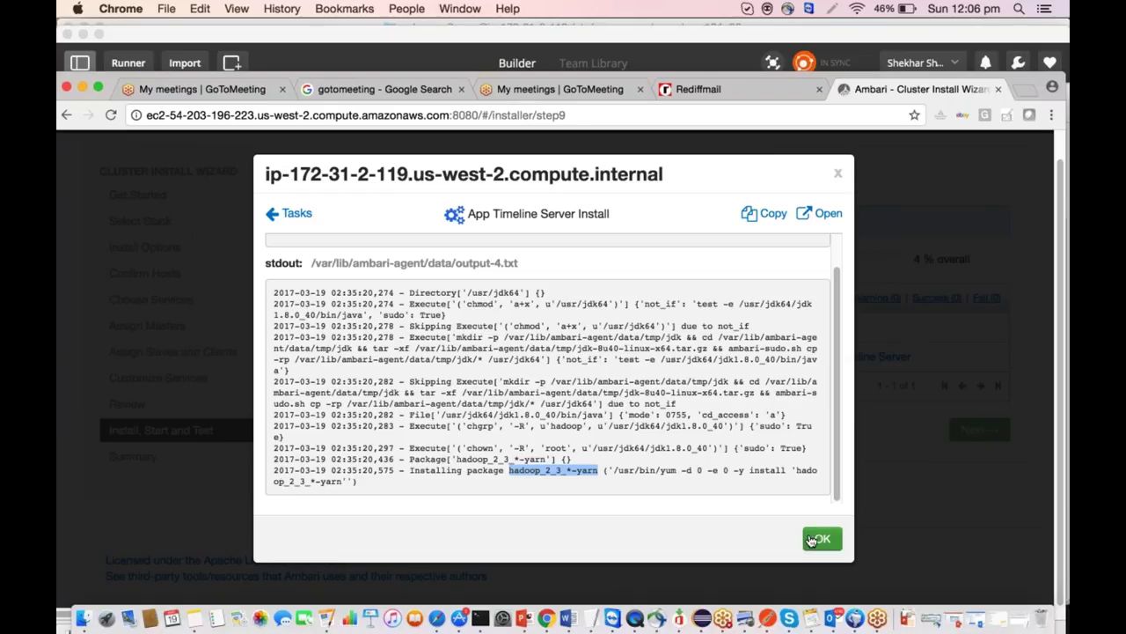
pyautogui.click(811, 539)
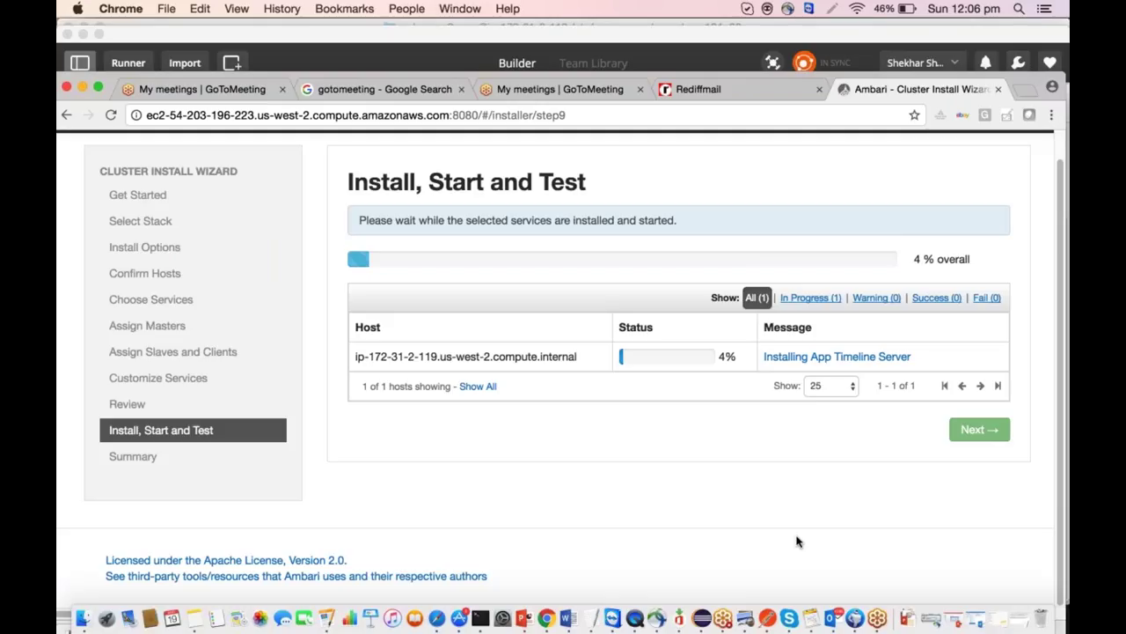
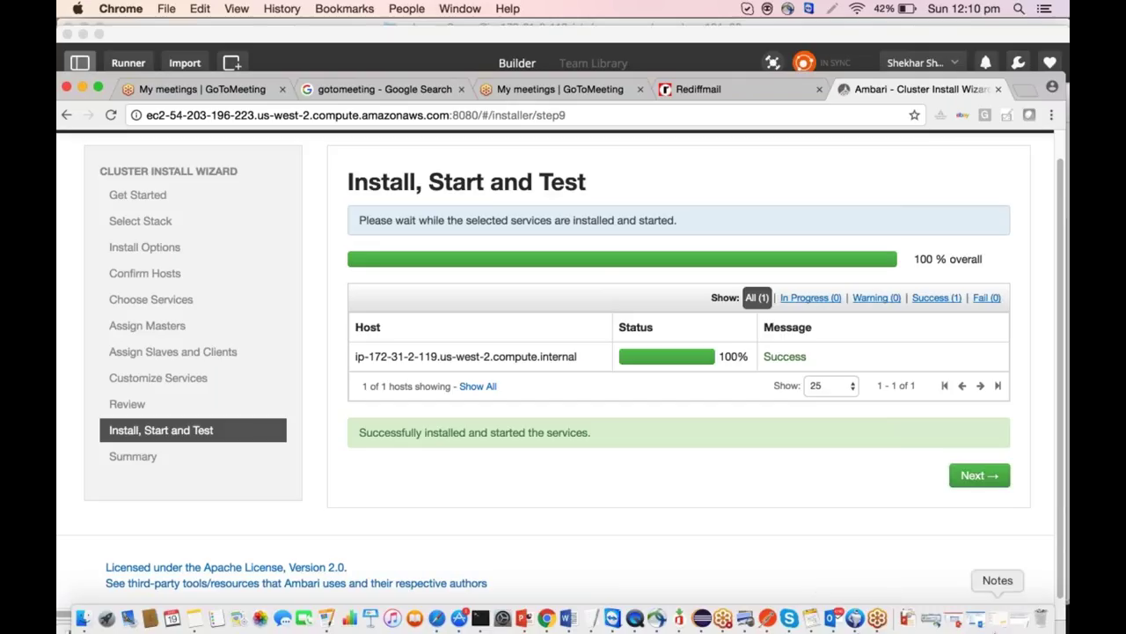
# Finish the cluster install wizard and open the HDFS NameNode UI from the HDFS Quick Links.
pyautogui.click(973, 475)
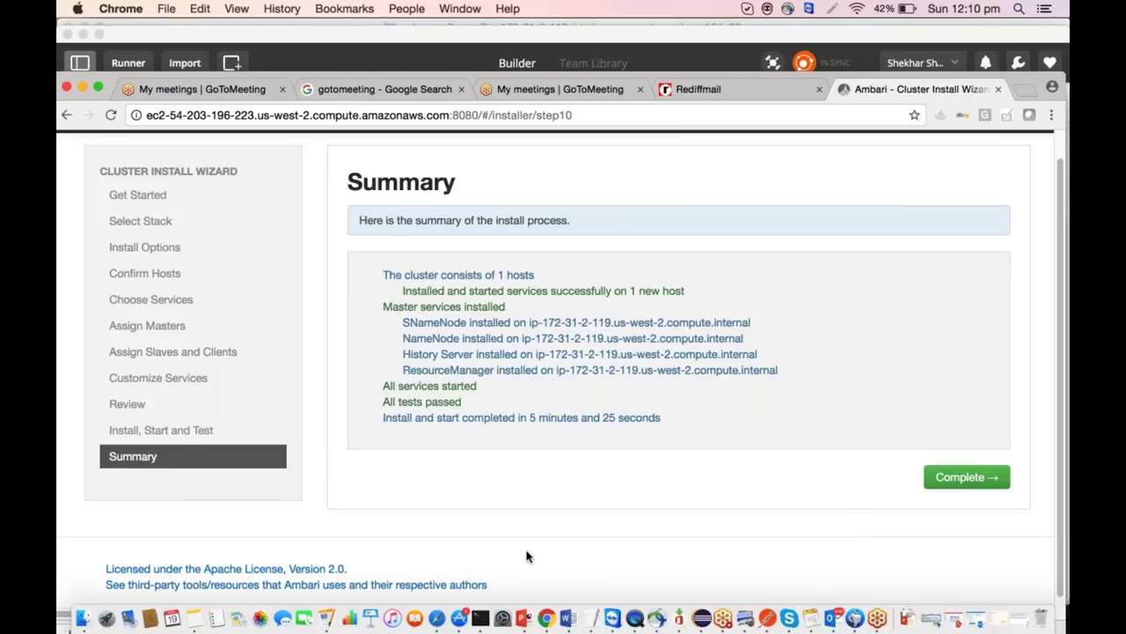
pyautogui.click(980, 480)
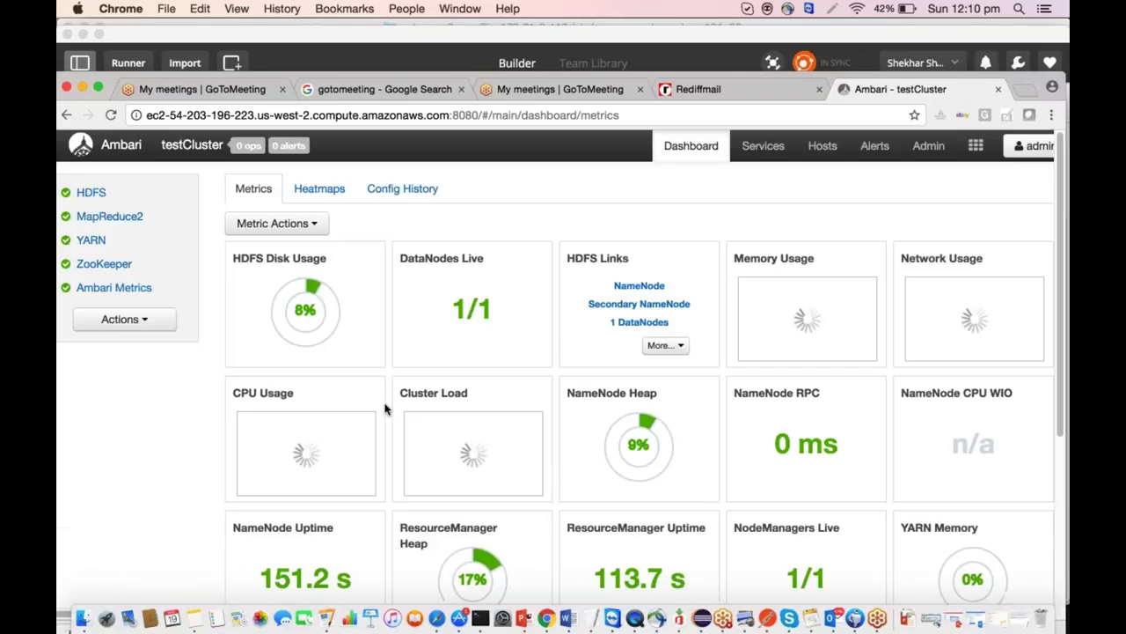
pyautogui.moveTo(446, 295)
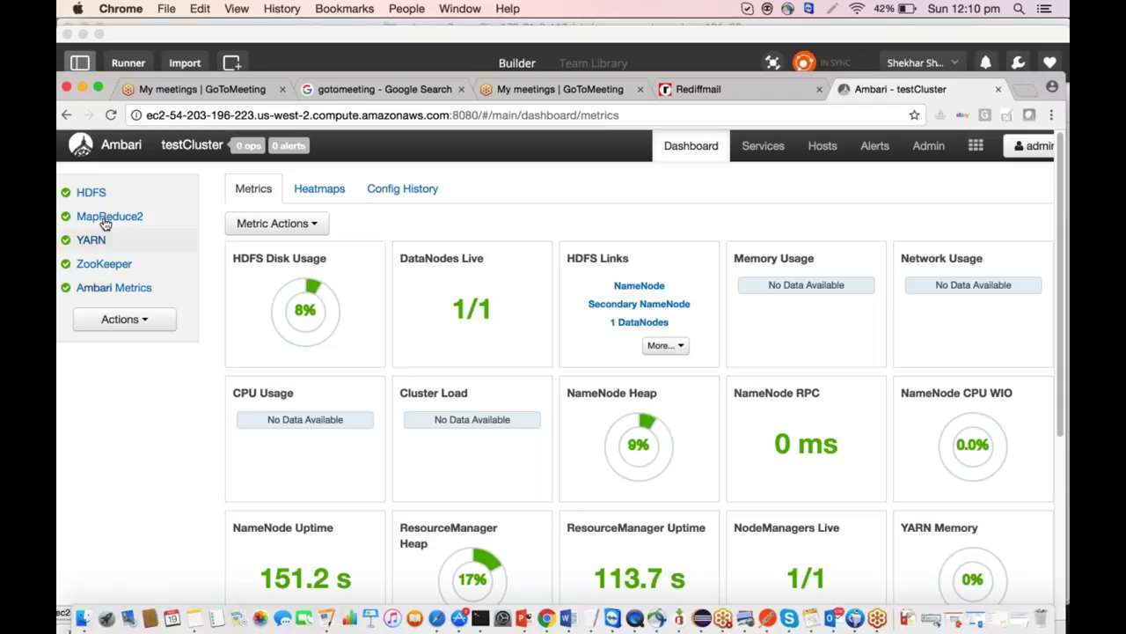
pyautogui.click(92, 192)
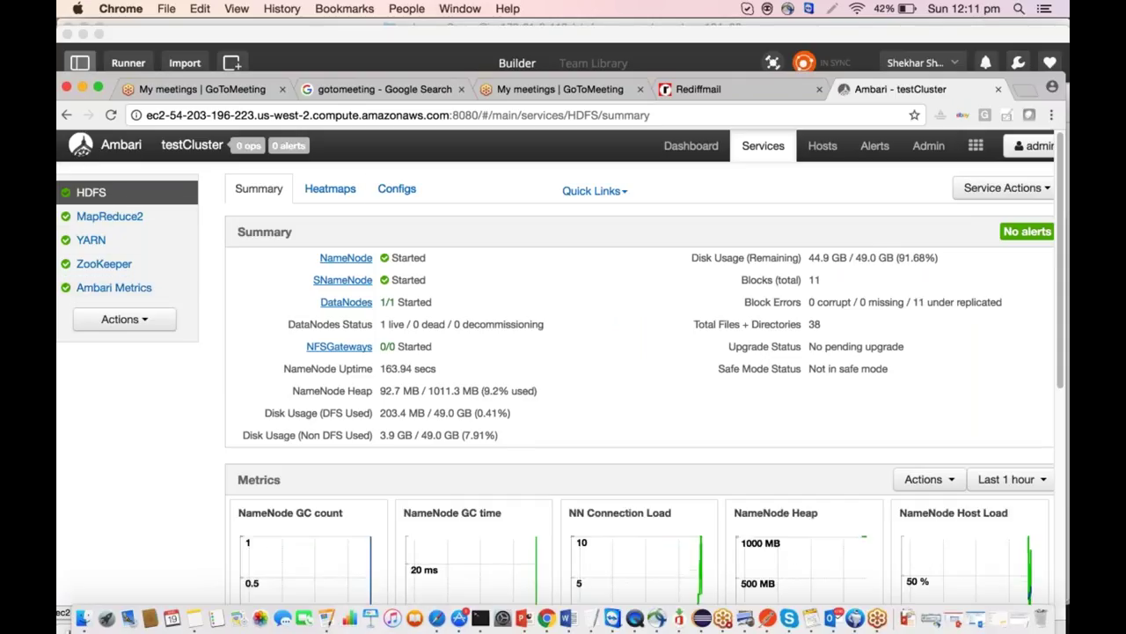
pyautogui.click(633, 196)
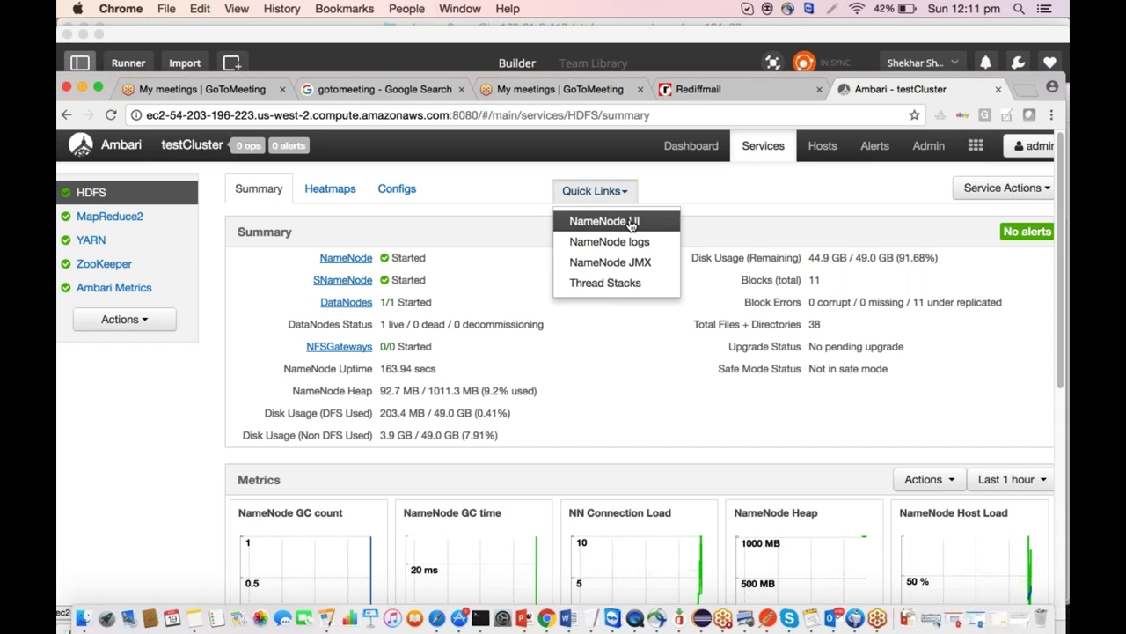
pyautogui.click(631, 223)
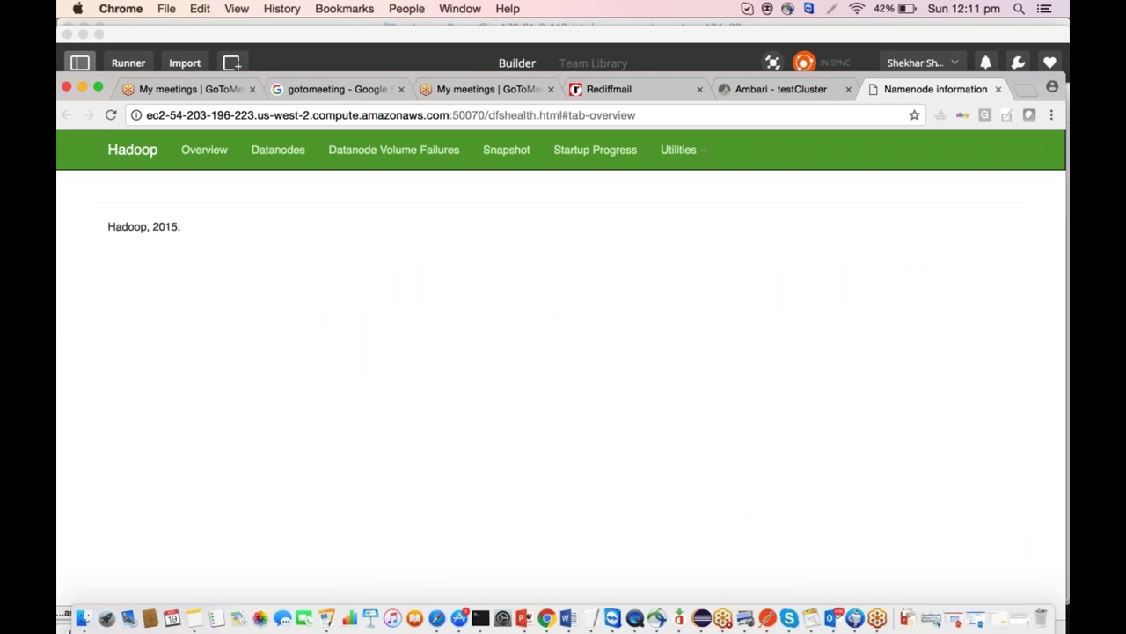
# Review the NameNode summary showing 48.99 GB capacity and 1 live node, then return to Ambari.
pyautogui.scroll(-5, 563, 378)
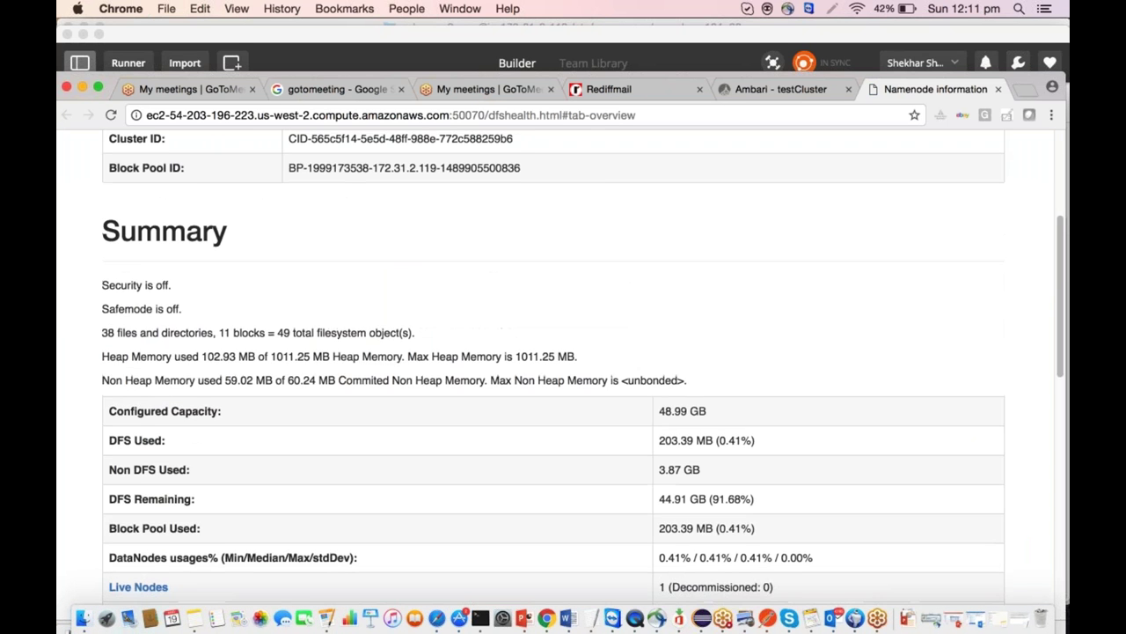
pyautogui.scroll(-3, 563, 378)
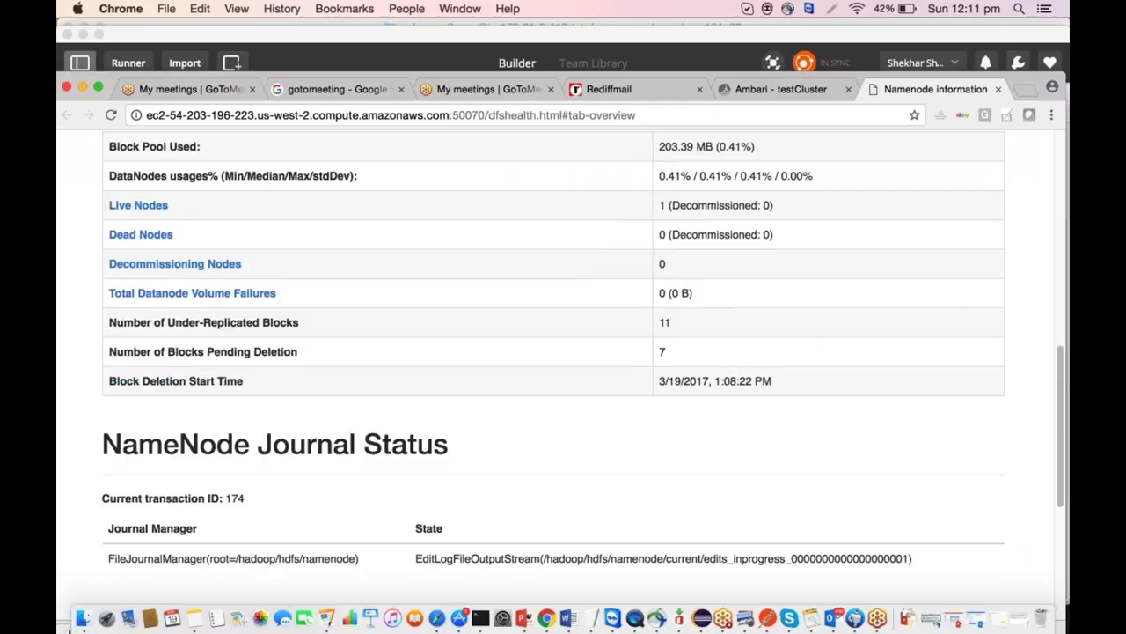
pyautogui.scroll(10, 564, 352)
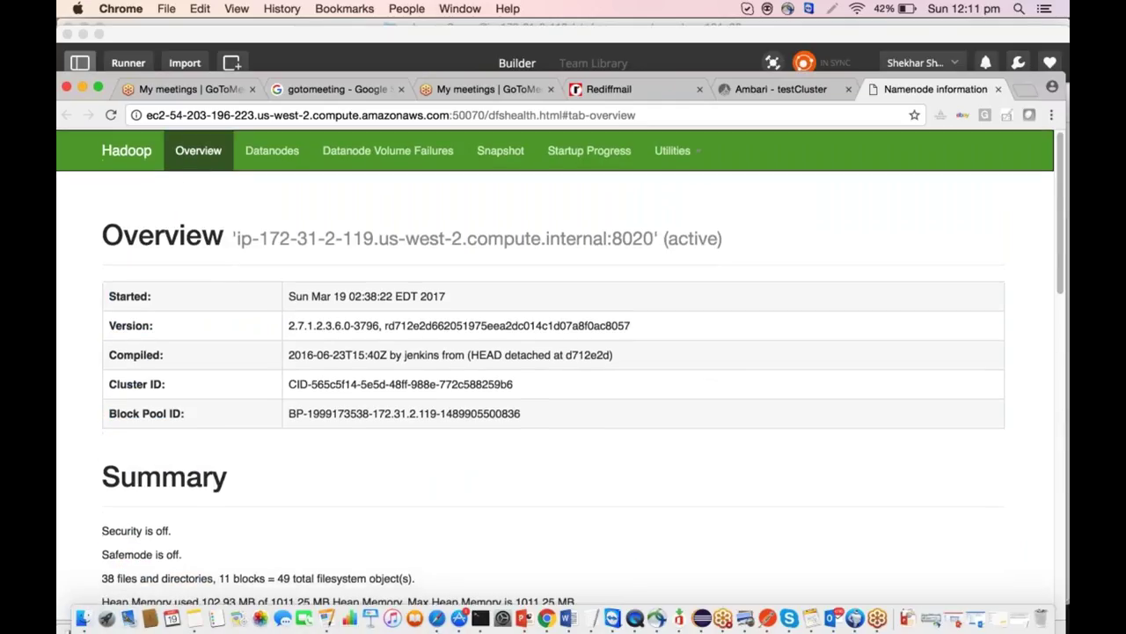
pyautogui.click(780, 89)
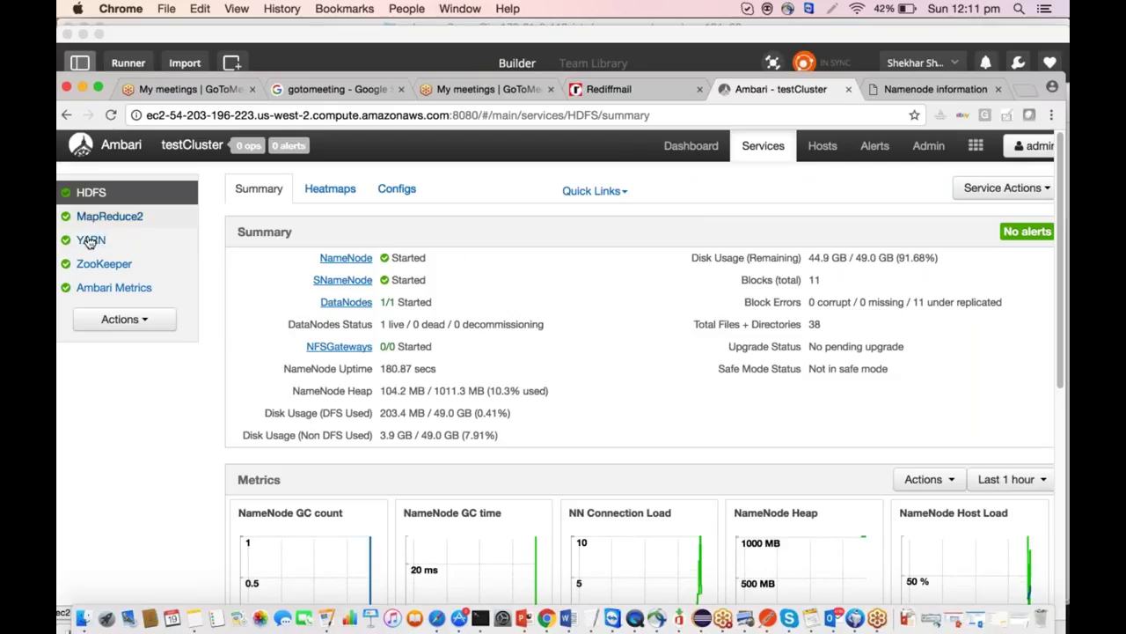
# Open the YARN ResourceManager UI and list its nodes, showing one running 12 GB node.
pyautogui.click(88, 245)
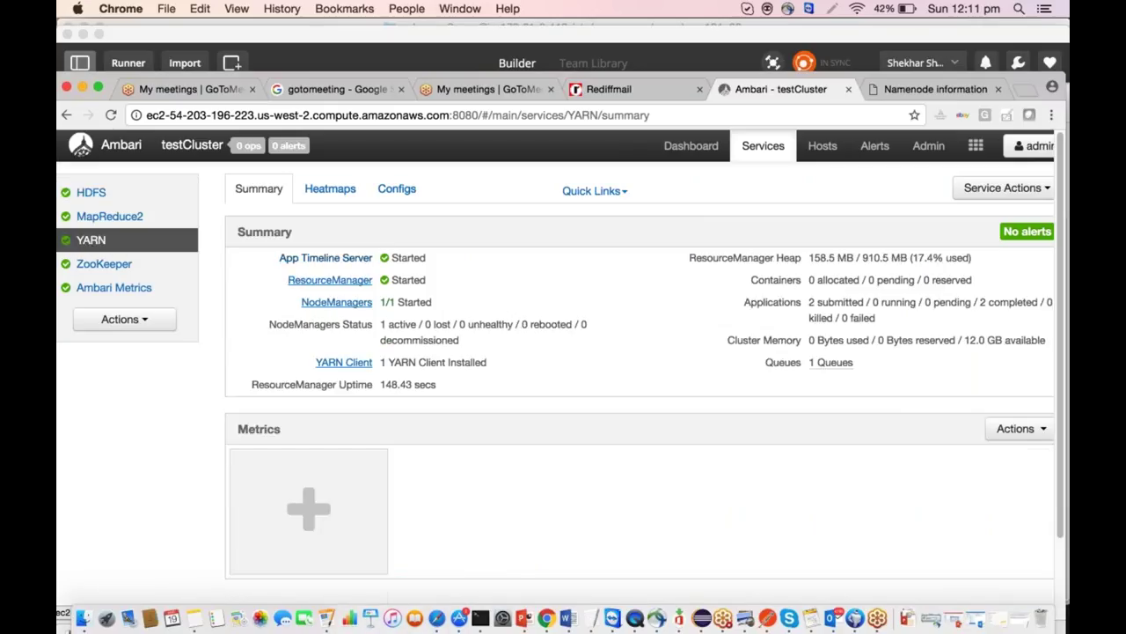
pyautogui.click(593, 190)
pyautogui.click(621, 221)
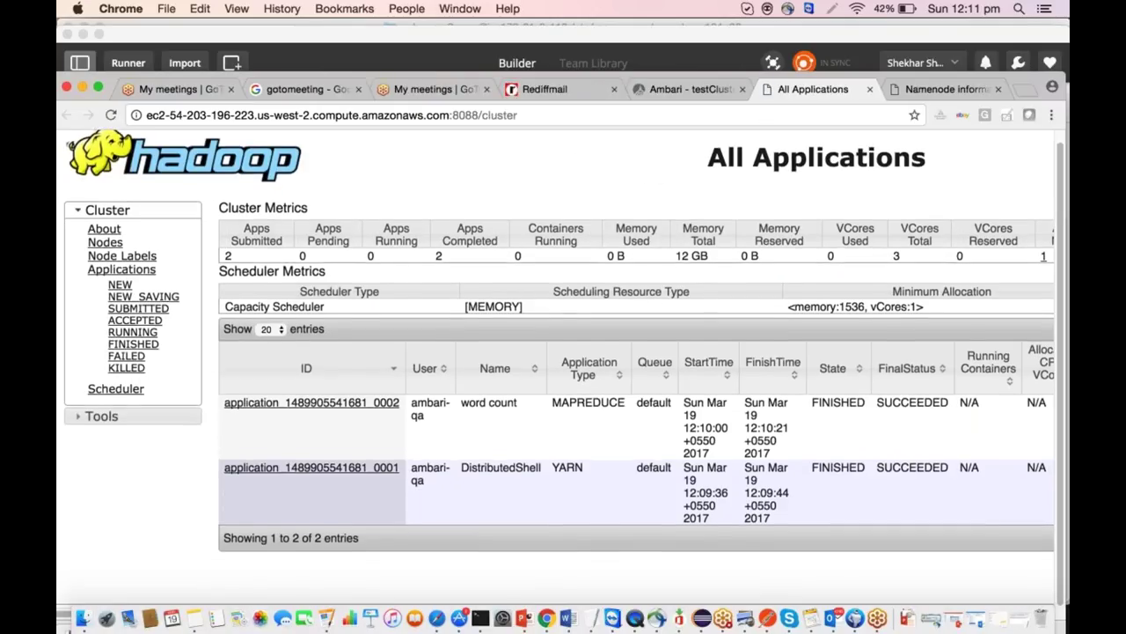
pyautogui.click(104, 246)
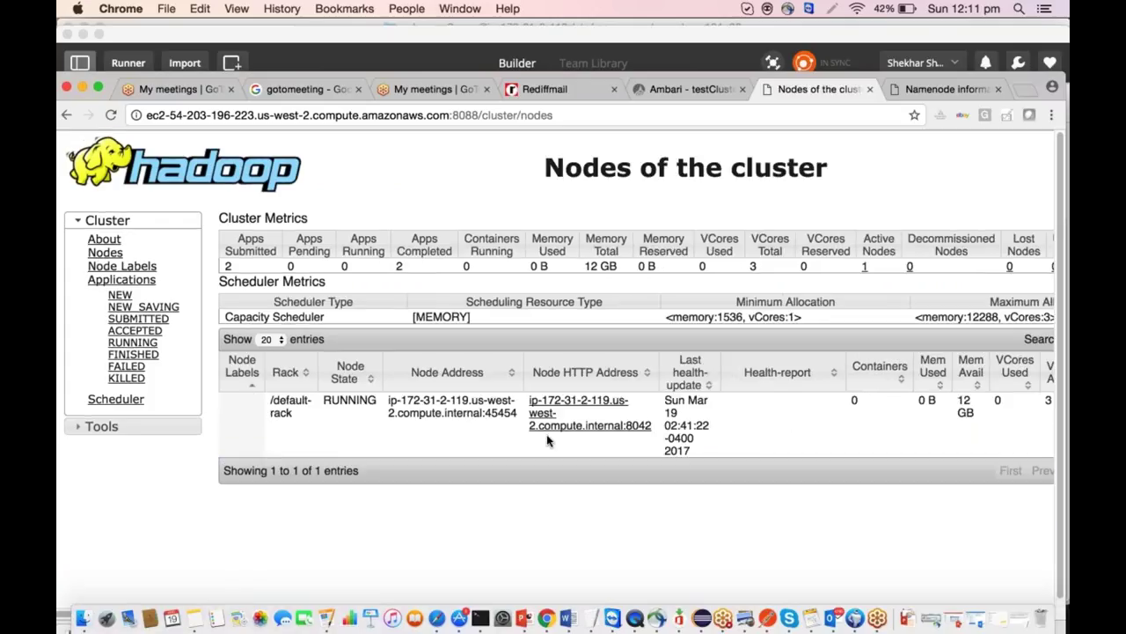
pyautogui.click(944, 89)
# View the Live Nodes Datanode Information listing one in-service node, then go back to Ambari's YARN summary.
pyautogui.scroll(-5, 563, 352)
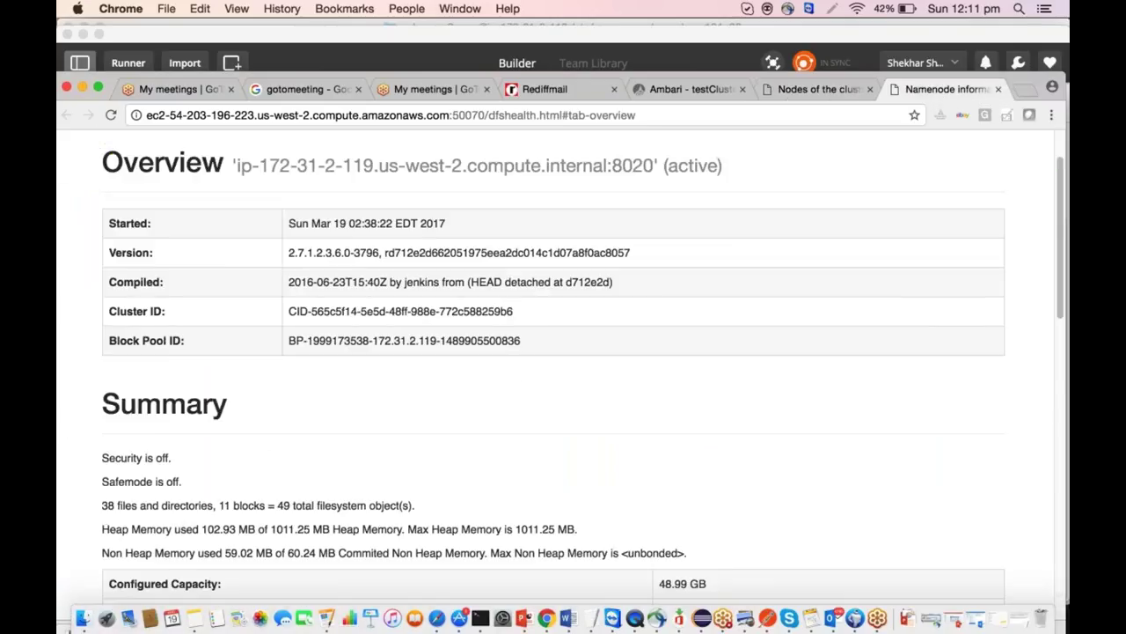
pyautogui.scroll(-1, 459, 432)
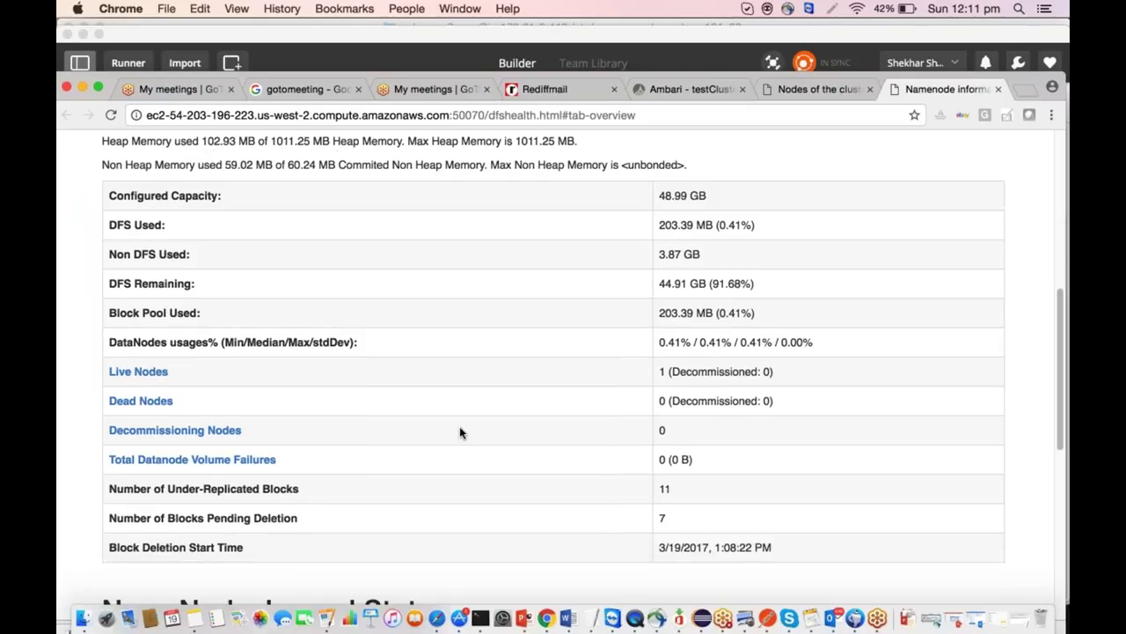
pyautogui.click(139, 373)
pyautogui.moveTo(199, 400); pyautogui.dragTo(106, 356)
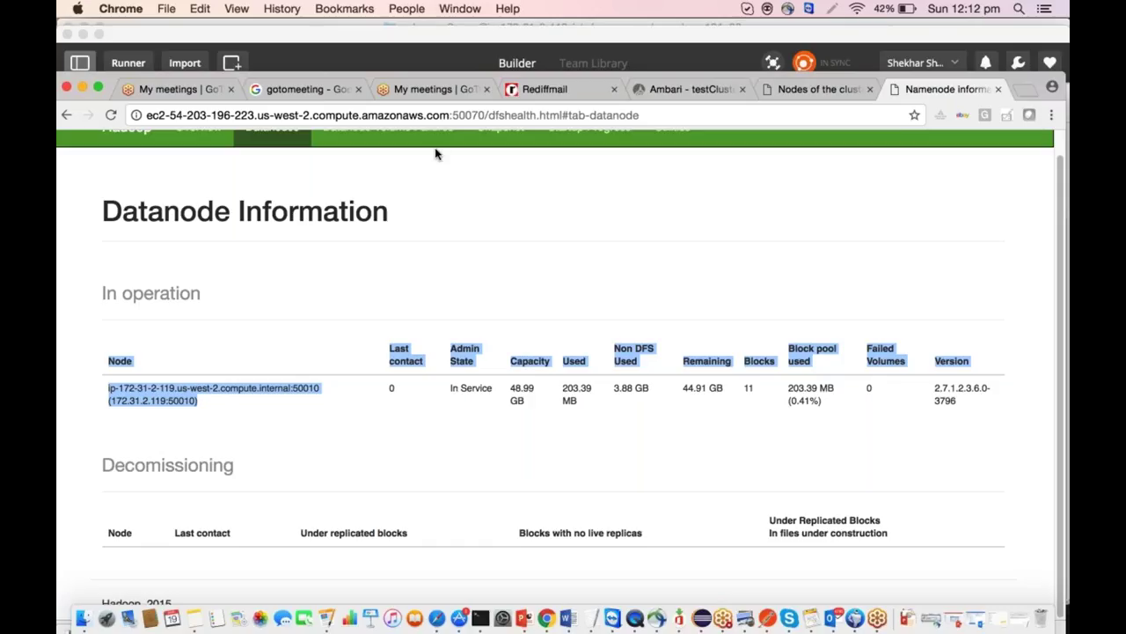
pyautogui.click(672, 94)
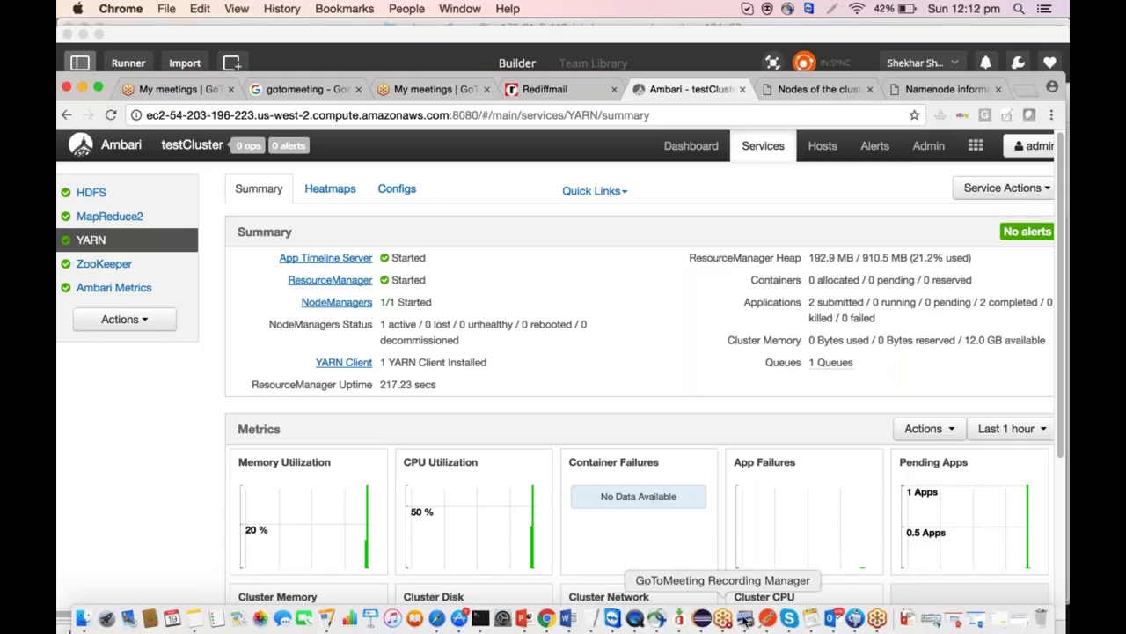
# Start an EC2 instance launch with the Red Hat AMI and m3.xlarge instance type.
pyautogui.click(437, 620)
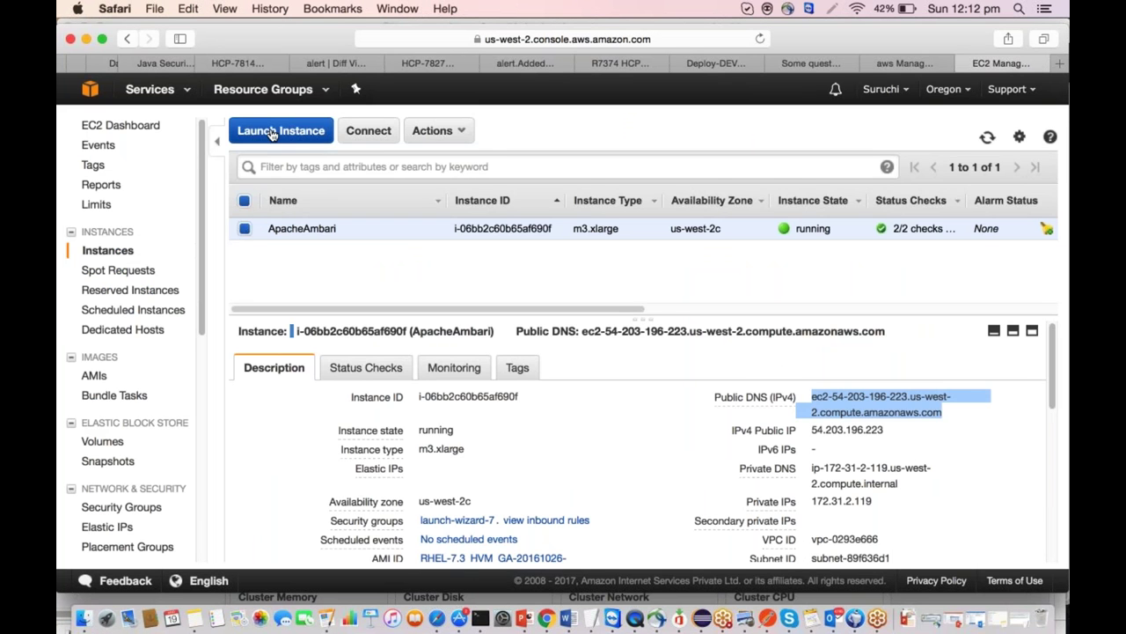
pyautogui.click(272, 132)
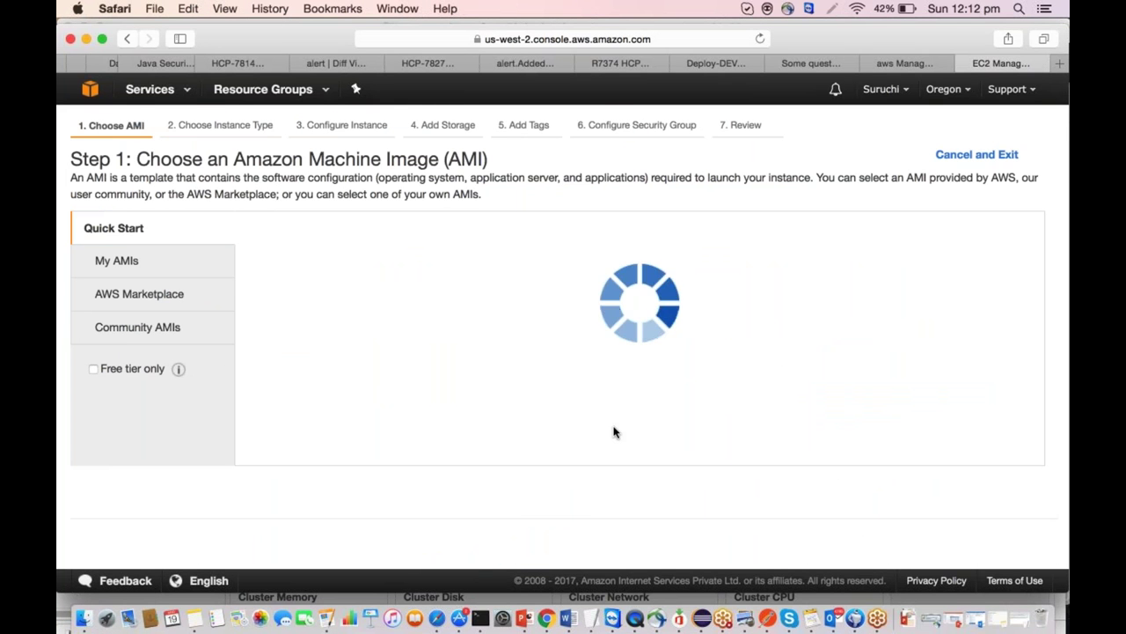
pyautogui.scroll(-1, 614, 431)
pyautogui.click(933, 332)
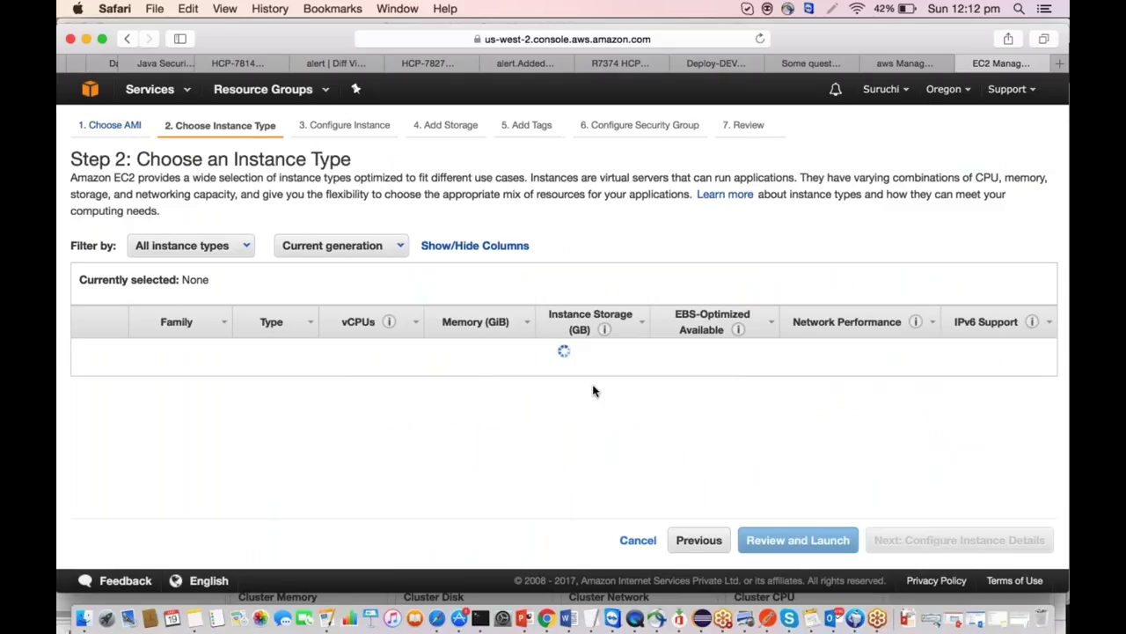
pyautogui.scroll(-5, 185, 407)
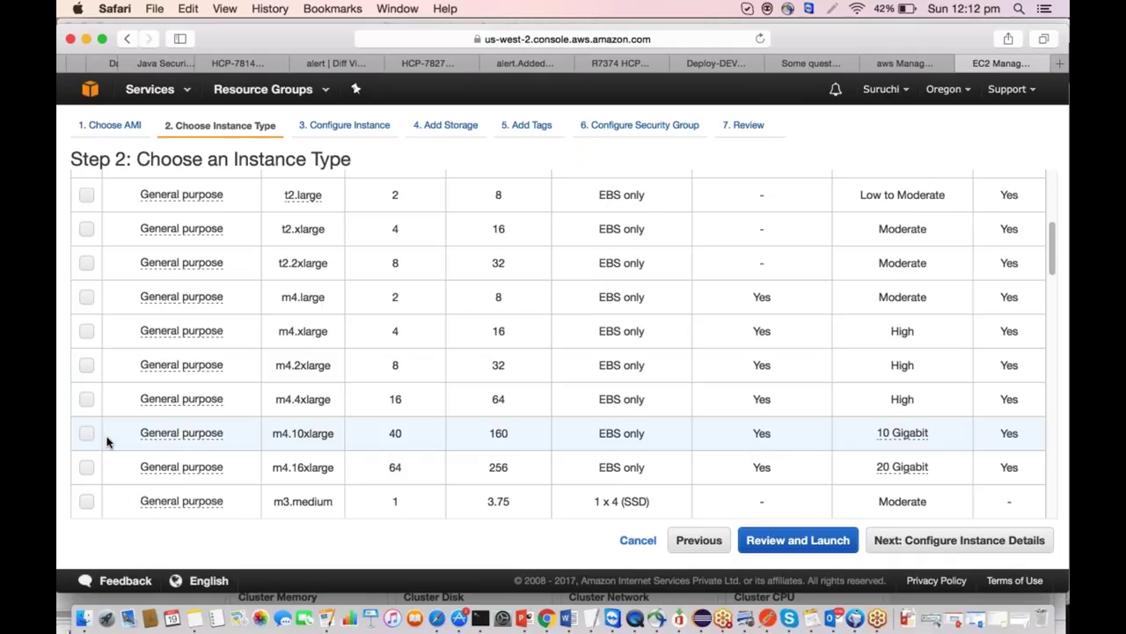
pyautogui.scroll(-2, 106, 440)
pyautogui.click(87, 499)
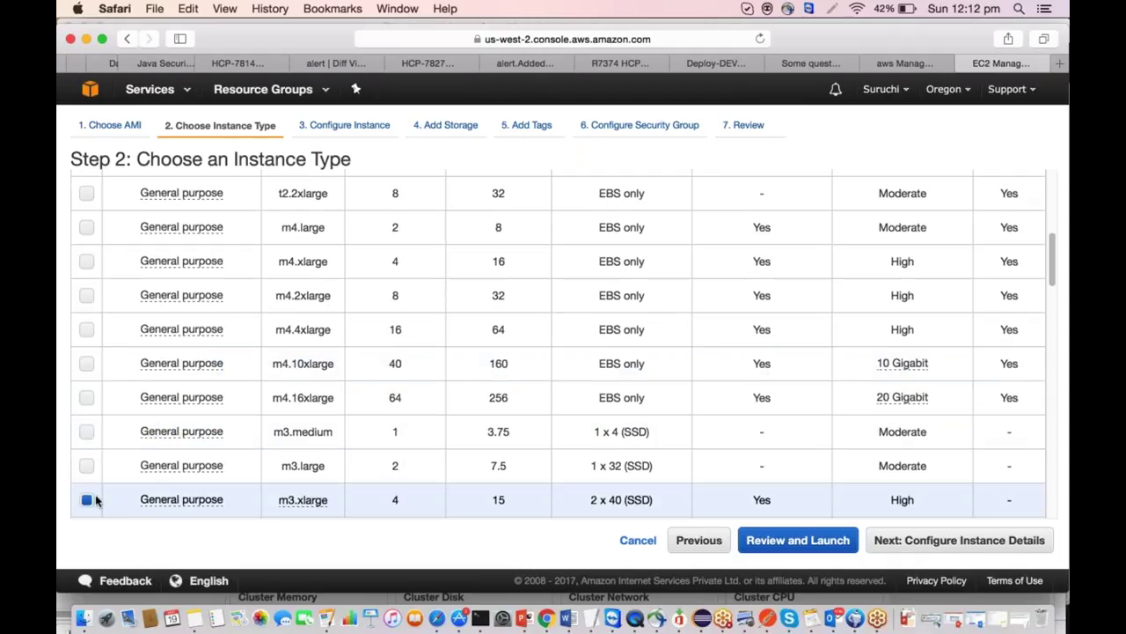
pyautogui.scroll(-3, 775, 473)
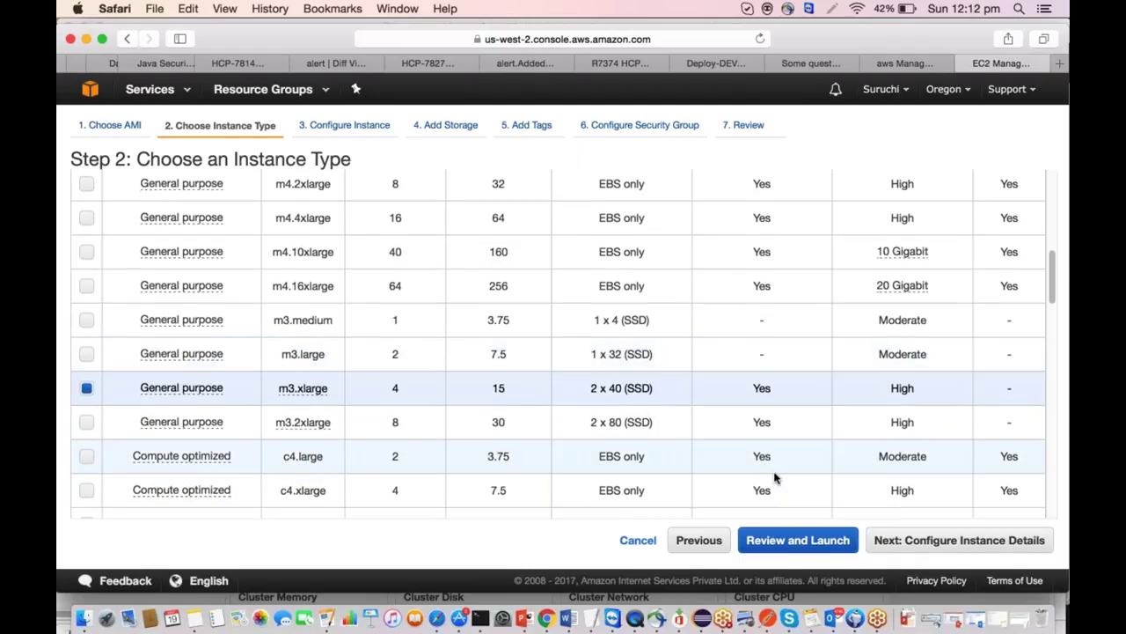
pyautogui.click(974, 551)
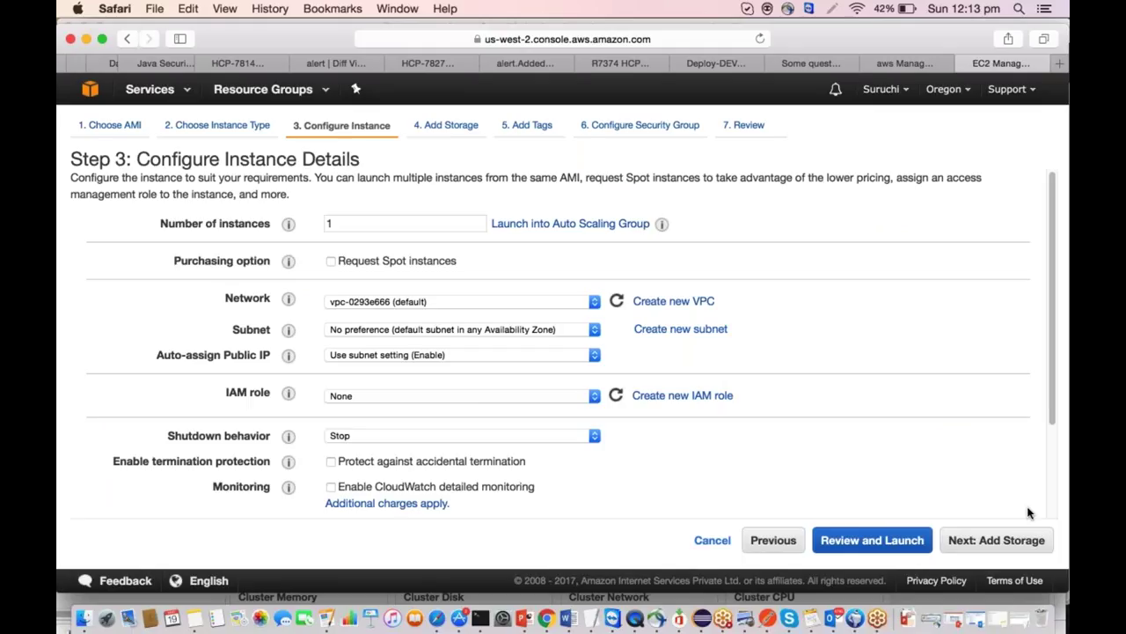
# Set the root volume size to 30 and give the instance the Name tag AmbariDN.
pyautogui.click(1003, 541)
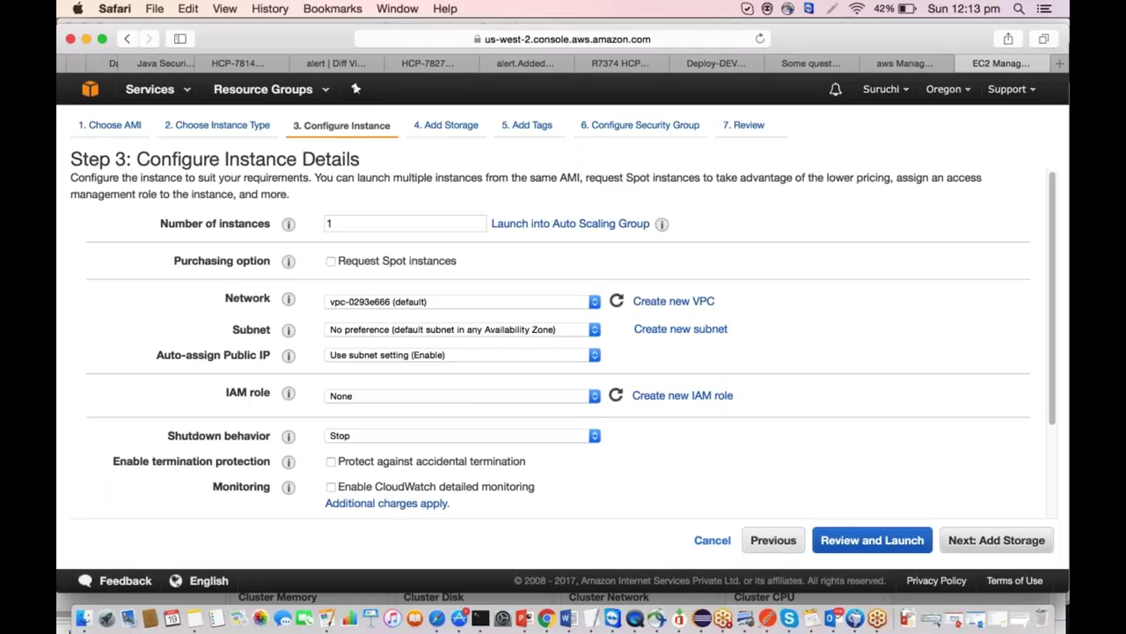
pyautogui.moveTo(450, 314); pyautogui.dragTo(346, 313)
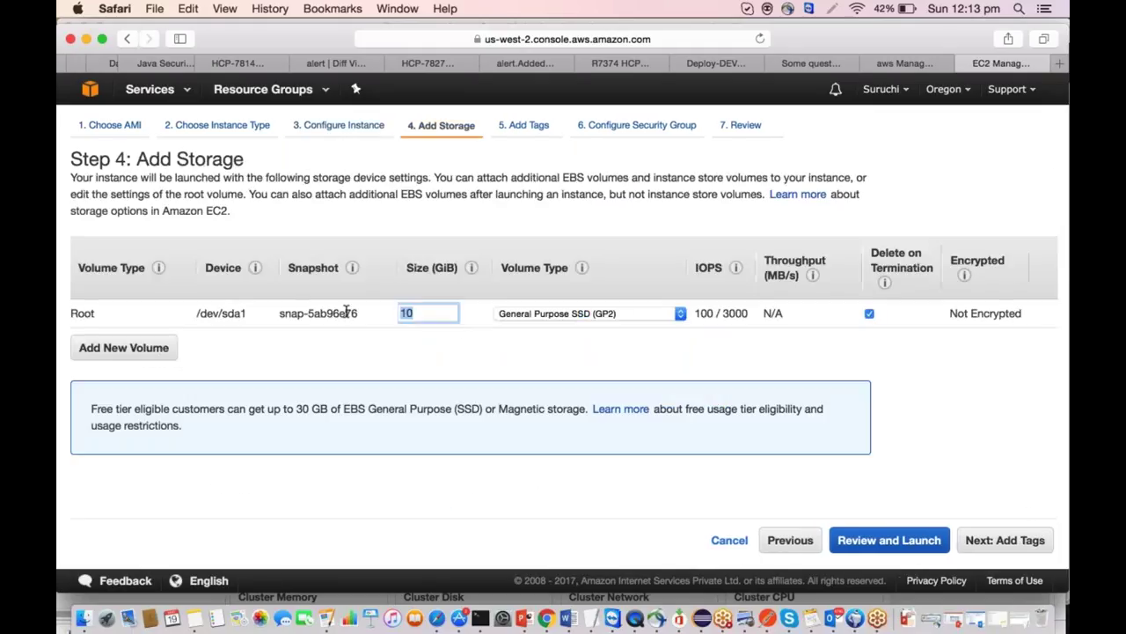
pyautogui.write('30')
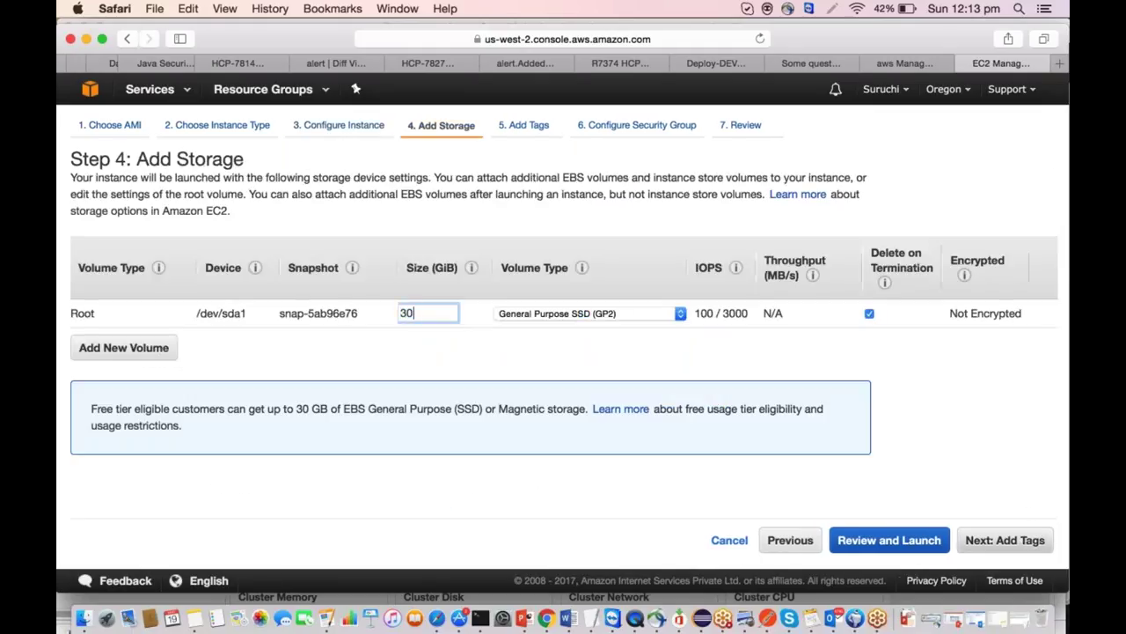
pyautogui.click(1008, 542)
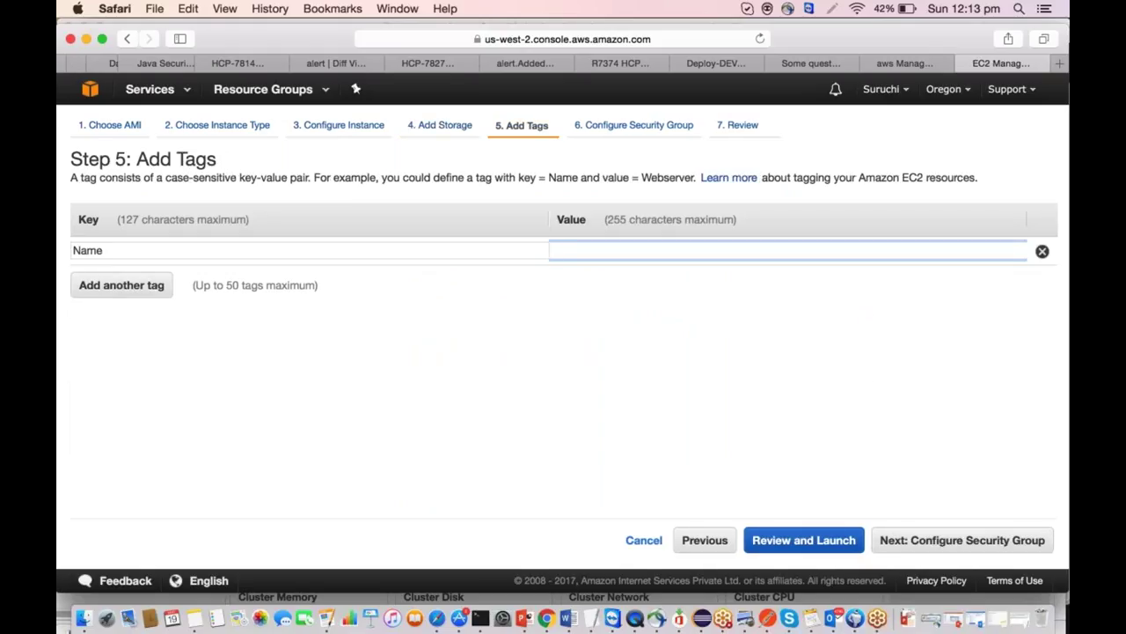
pyautogui.write('AmbariDN')
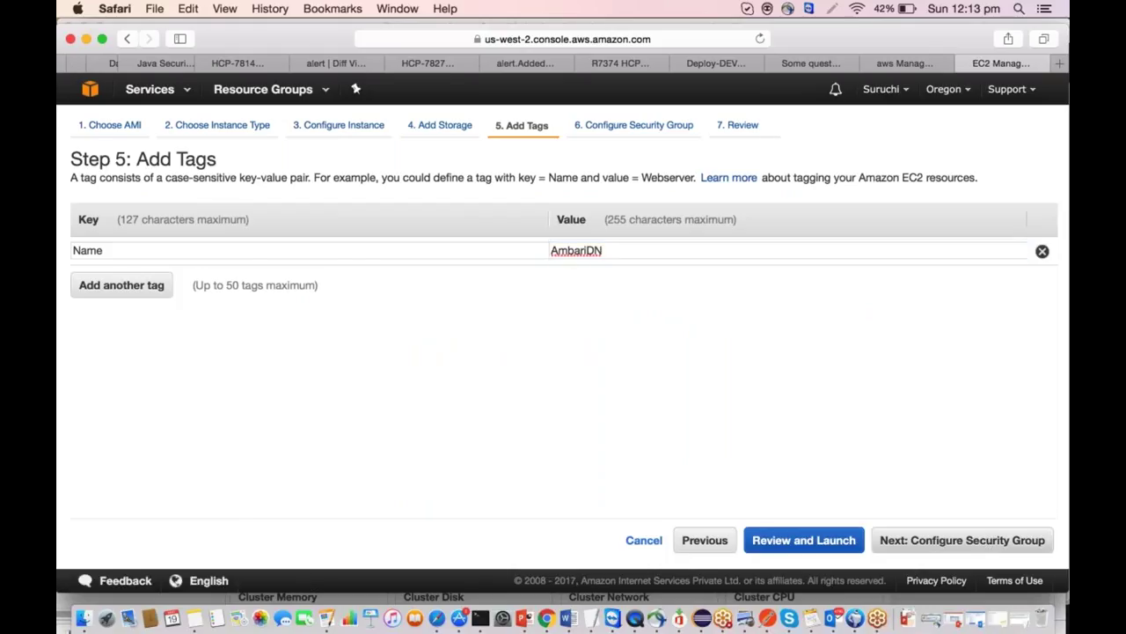
# Add an All traffic inbound security group rule with source Anywhere.
pyautogui.click(982, 540)
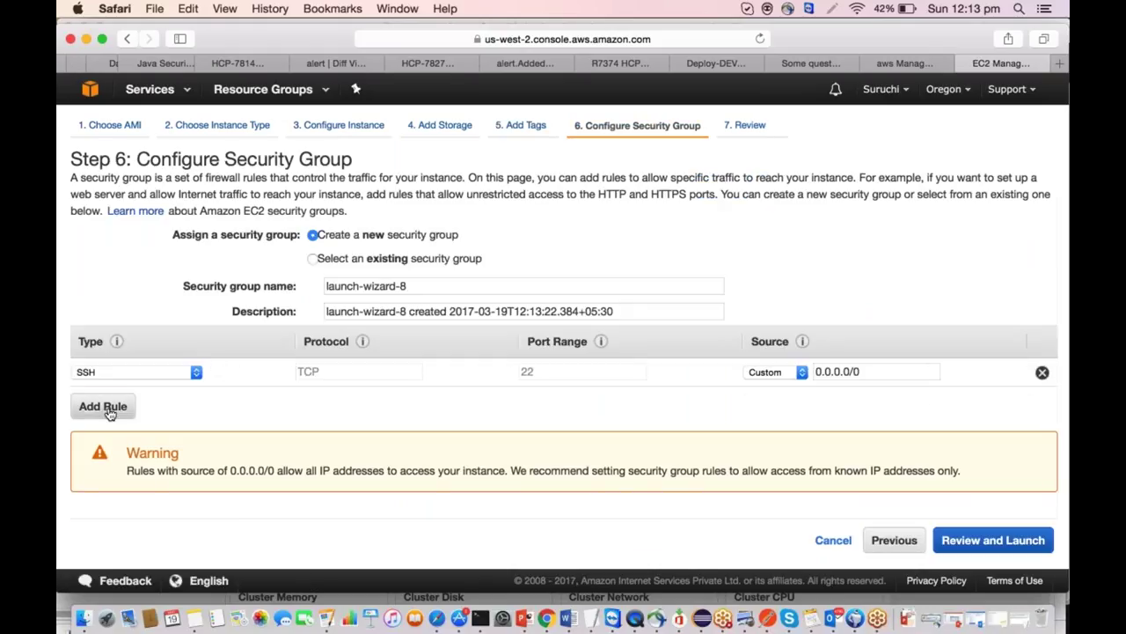
pyautogui.click(104, 405)
pyautogui.click(128, 401)
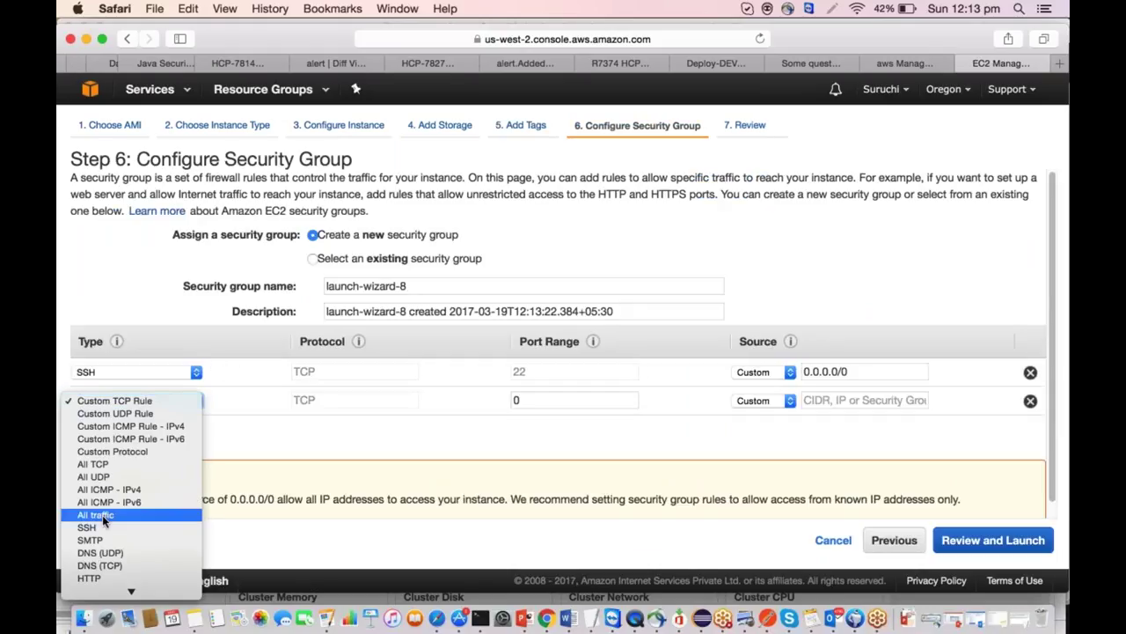
pyautogui.click(102, 476)
pyautogui.click(754, 402)
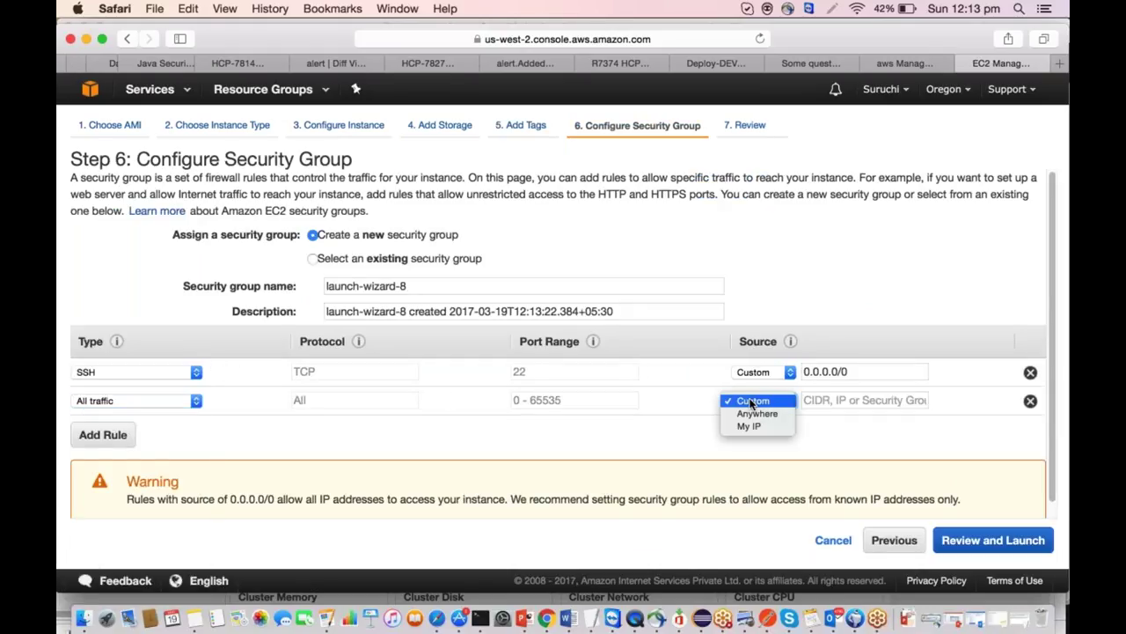
pyautogui.click(754, 414)
# Review and launch the instance using the existing hadoop-training key pair, acknowledging the key file.
pyautogui.click(993, 539)
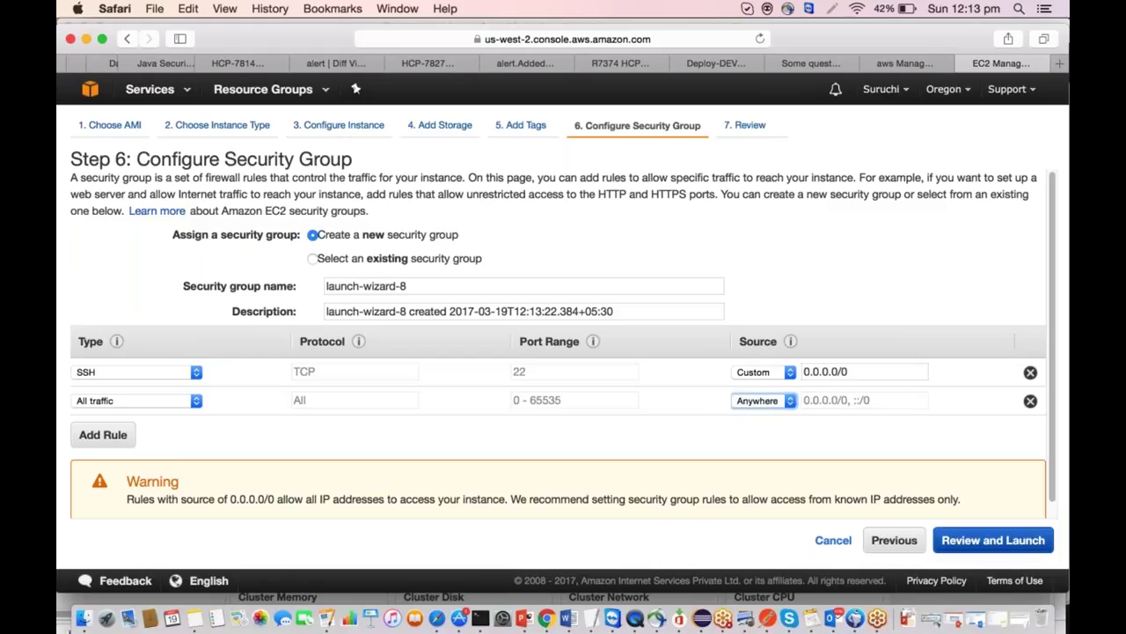
pyautogui.click(1036, 546)
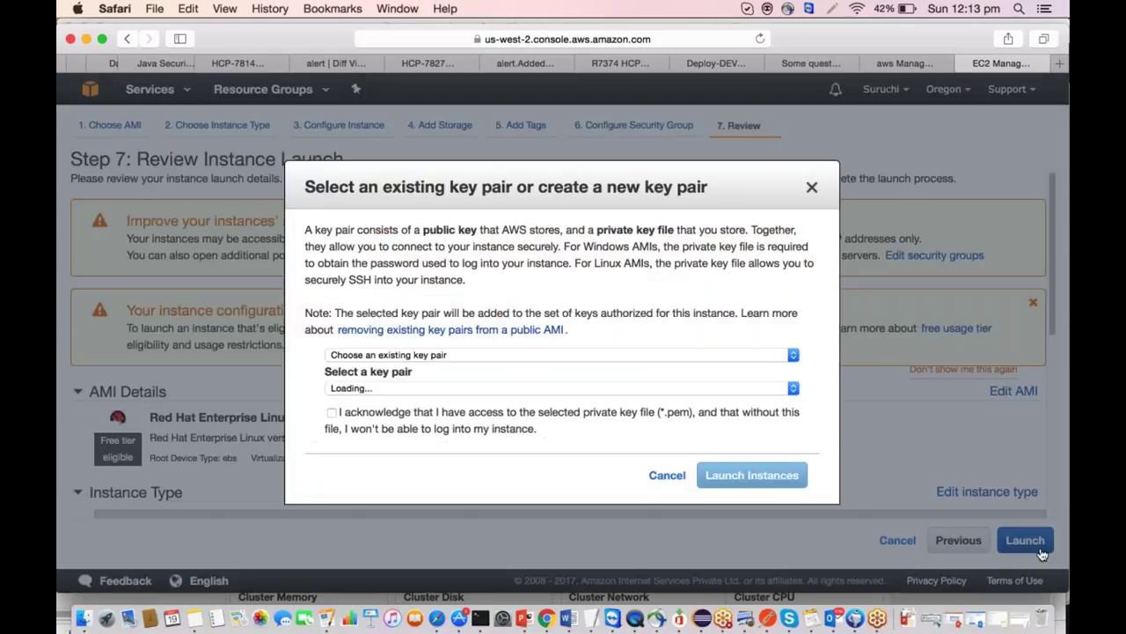
pyautogui.click(450, 389)
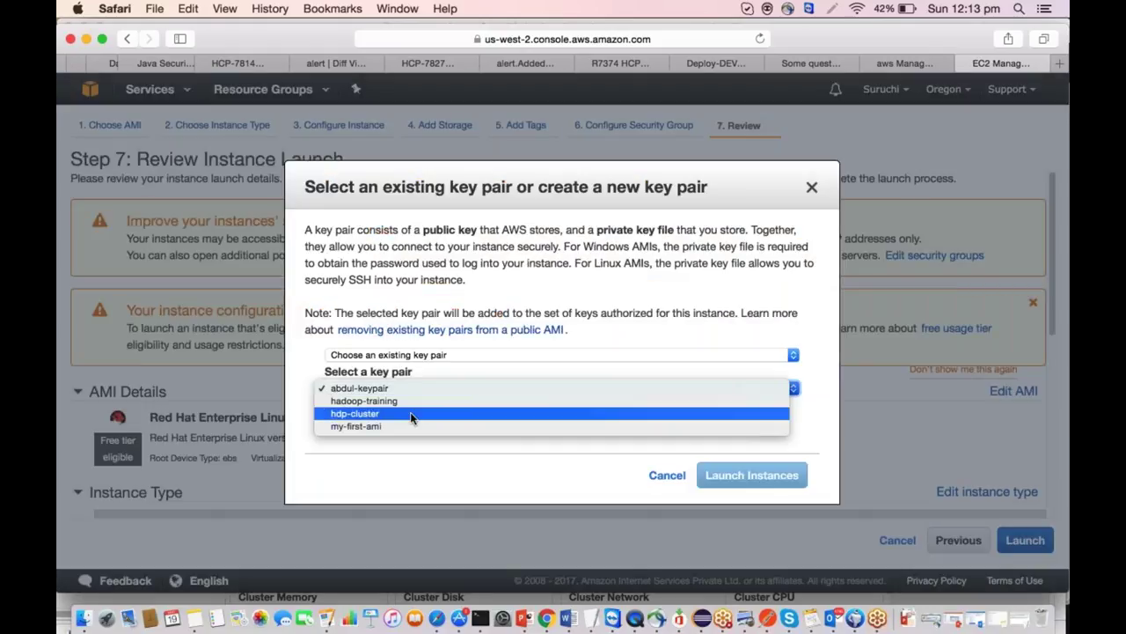
pyautogui.click(413, 402)
pyautogui.click(331, 414)
pyautogui.click(752, 475)
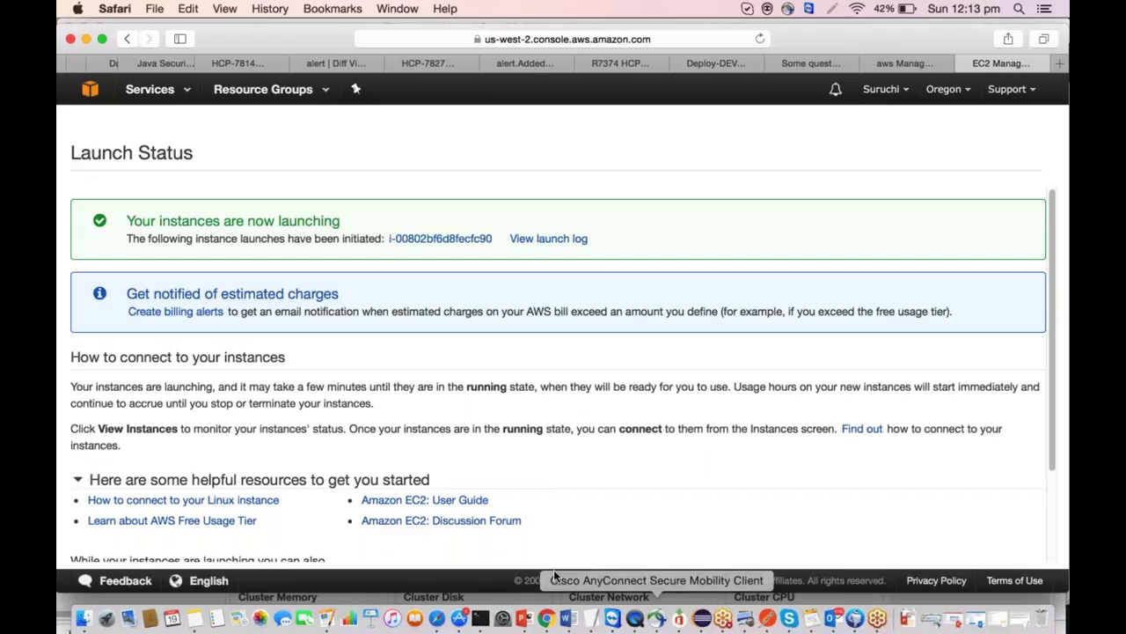
# Bring the Ambari YARN summary forward, then the TextEdit installation notes.
pyautogui.click(546, 619)
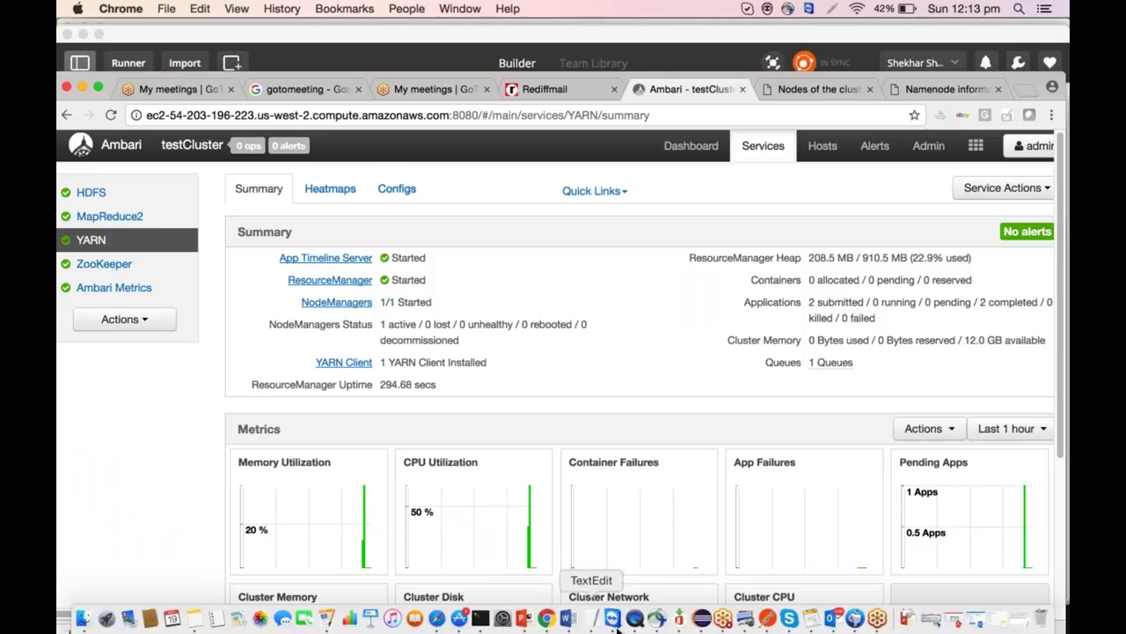
pyautogui.click(591, 618)
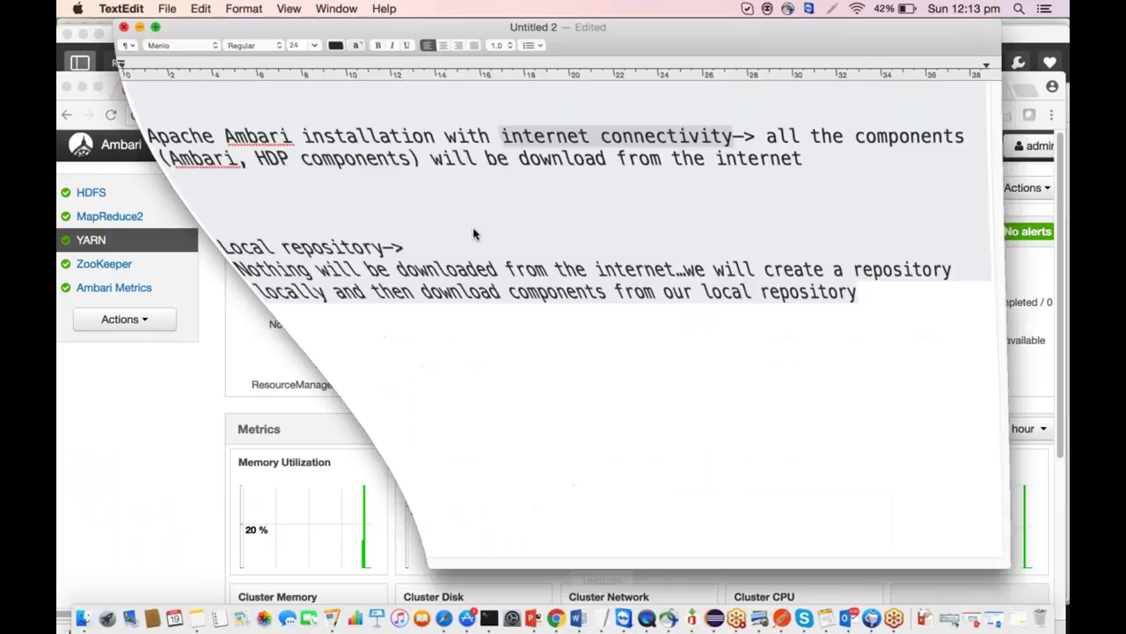
# Replace the old notes with 'Commissioning:' and 'Graceful addition of nodes to the running hadoop cluster.'.
pyautogui.press('super+a')
pyautogui.press('Delete')
pyautogui.press('Return')
pyautogui.write('Commissioning:')
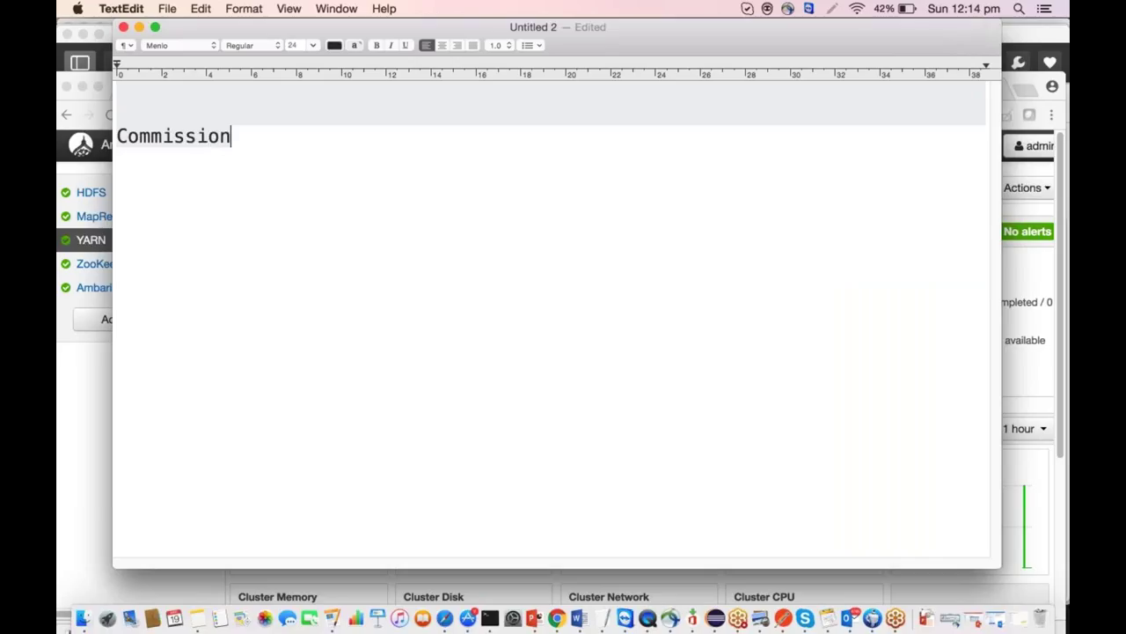
pyautogui.press('Return')
pyautogui.press('Return')
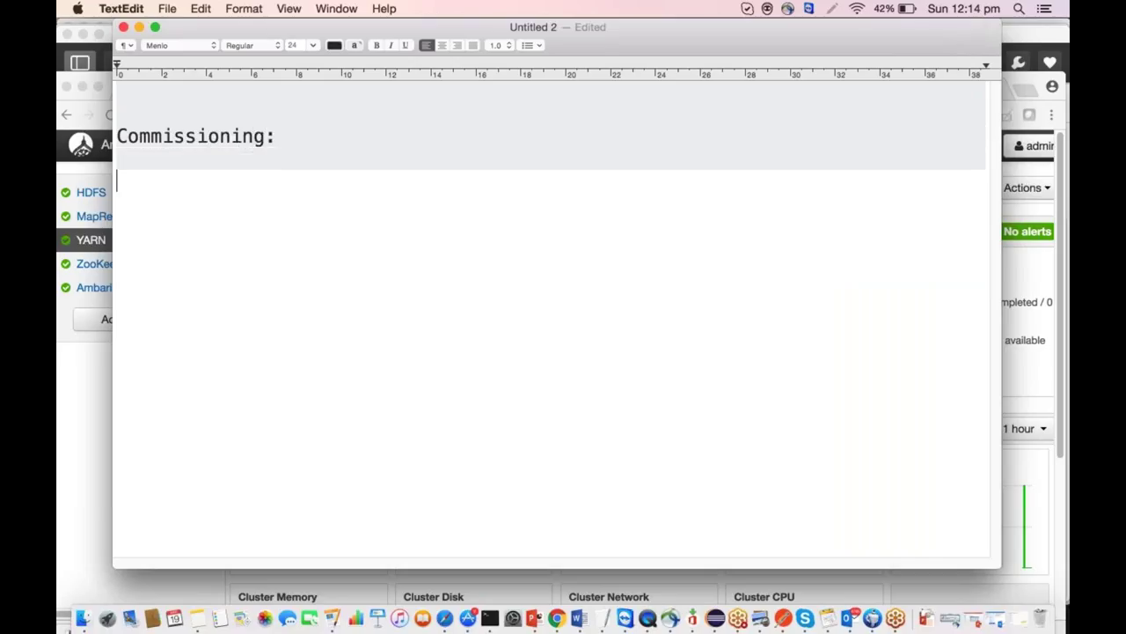
pyautogui.write('Gracefie')
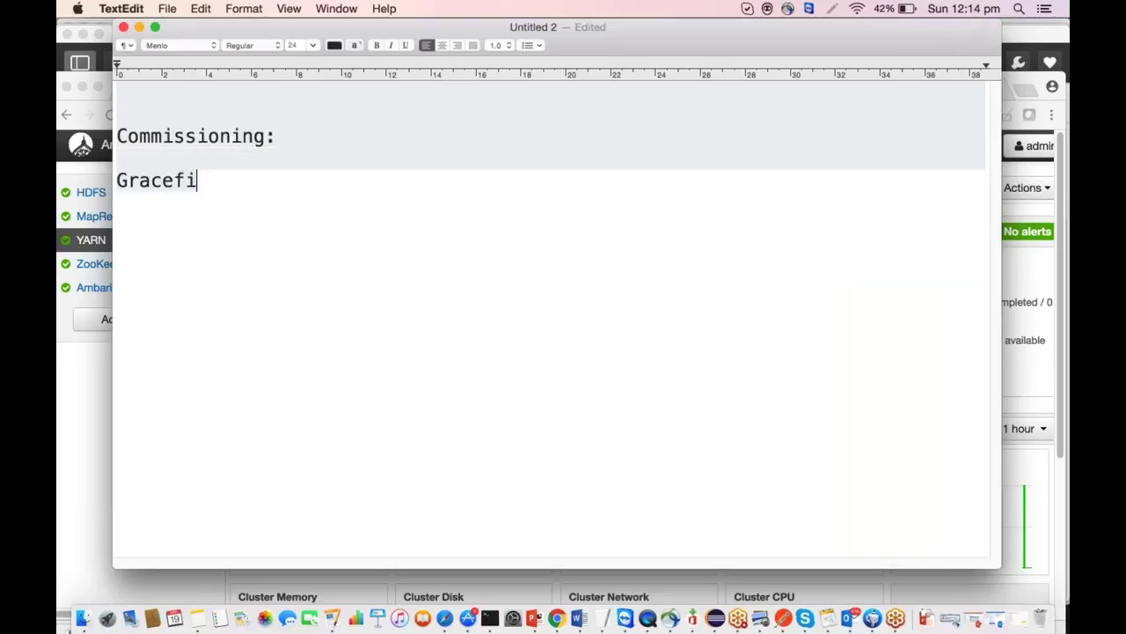
pyautogui.press('BackSpace')
pyautogui.press('BackSpace')
pyautogui.write('ull')
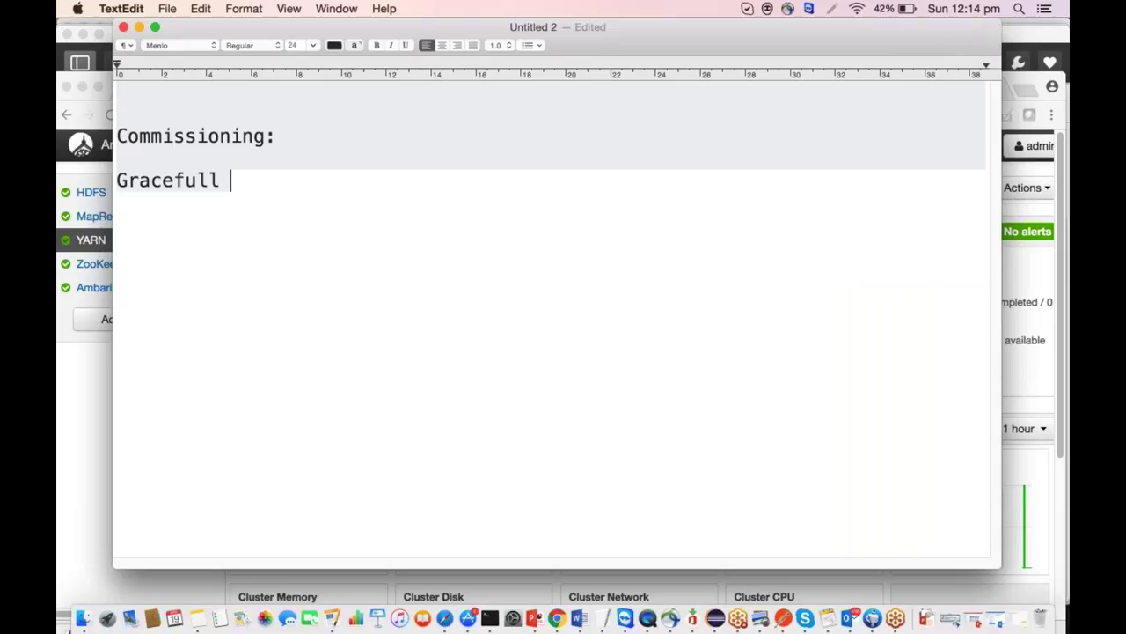
pyautogui.press('BackSpace')
pyautogui.write('ad')
pyautogui.write('tio')
pyautogui.press('BackSpace')
pyautogui.press('BackSpace')
pyautogui.press('BackSpace')
pyautogui.write('dition o')
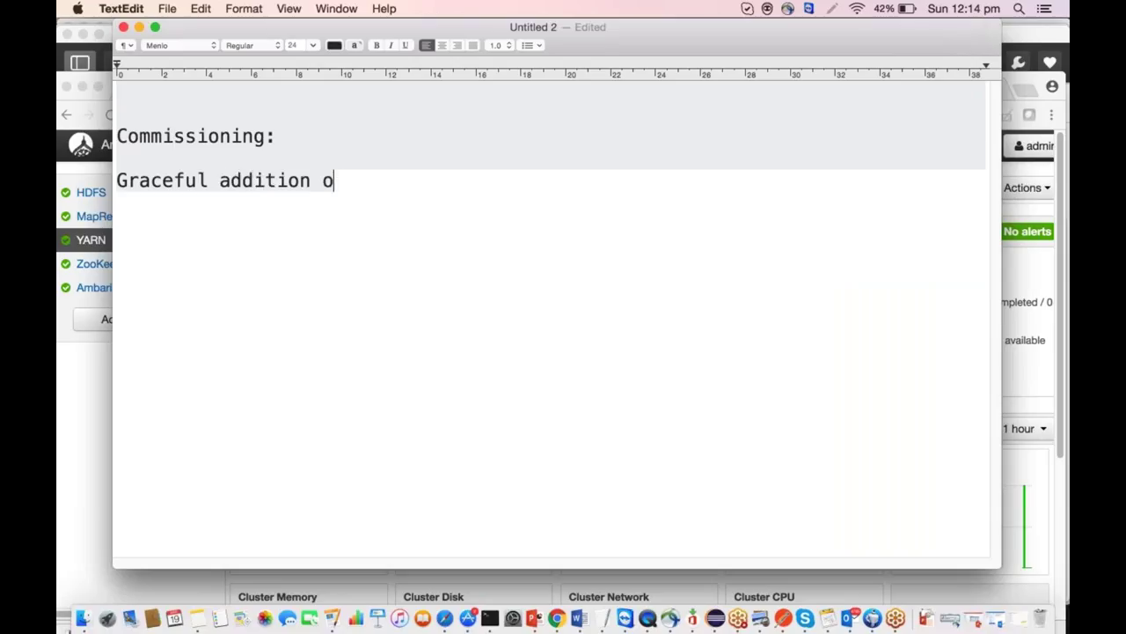
pyautogui.write('f node s to')
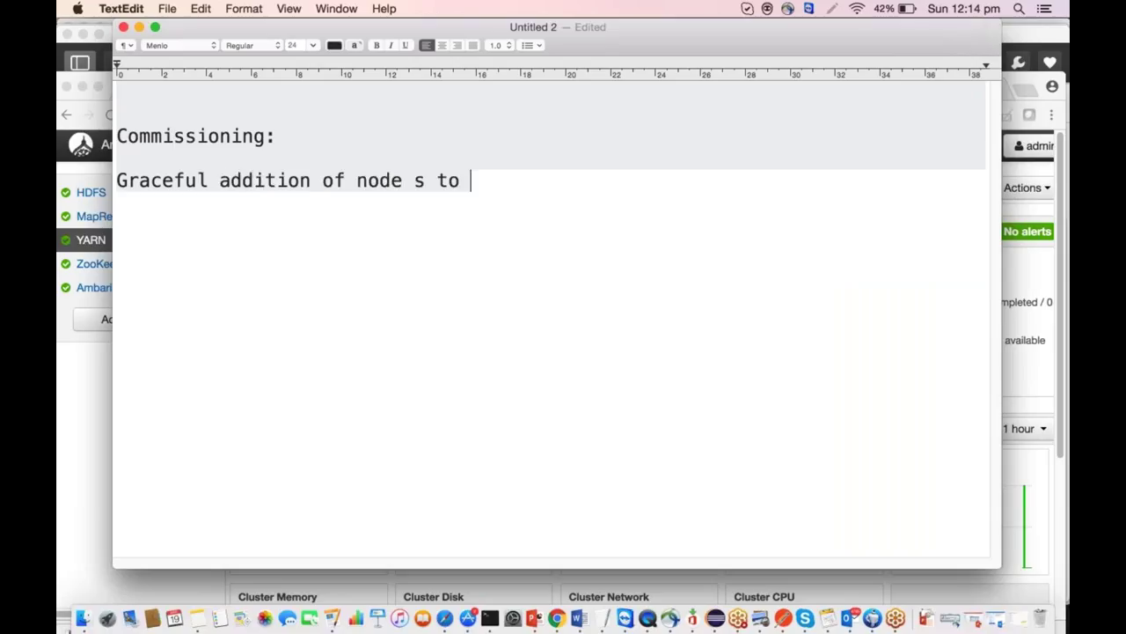
pyautogui.press('BackSpace')
pyautogui.press('BackSpace')
pyautogui.press('BackSpace')
pyautogui.press('BackSpace')
pyautogui.write('s to the')
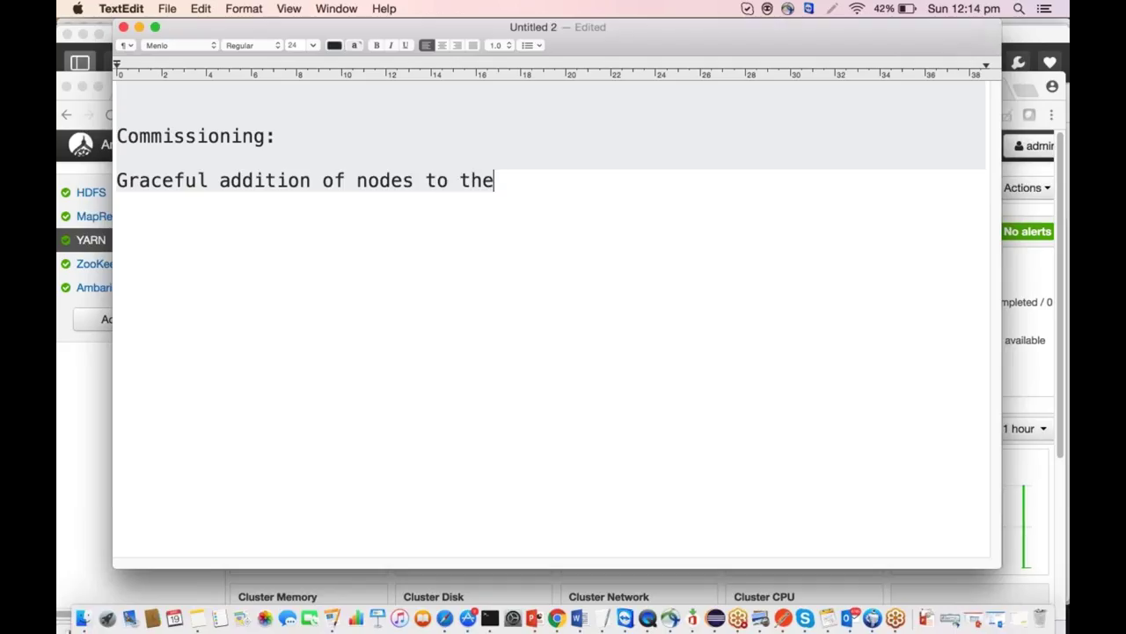
pyautogui.write(' existig had')
pyautogui.press('BackSpace')
pyautogui.press('BackSpace')
pyautogui.press('BackSpace')
pyautogui.write('running ')
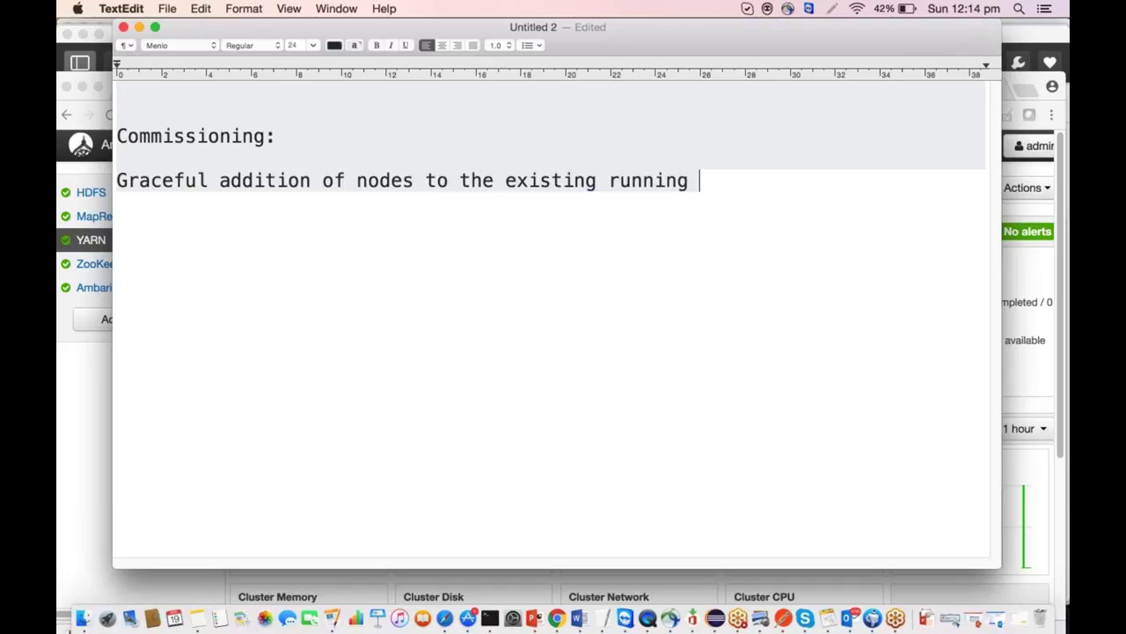
pyautogui.write('hadoop cluster')
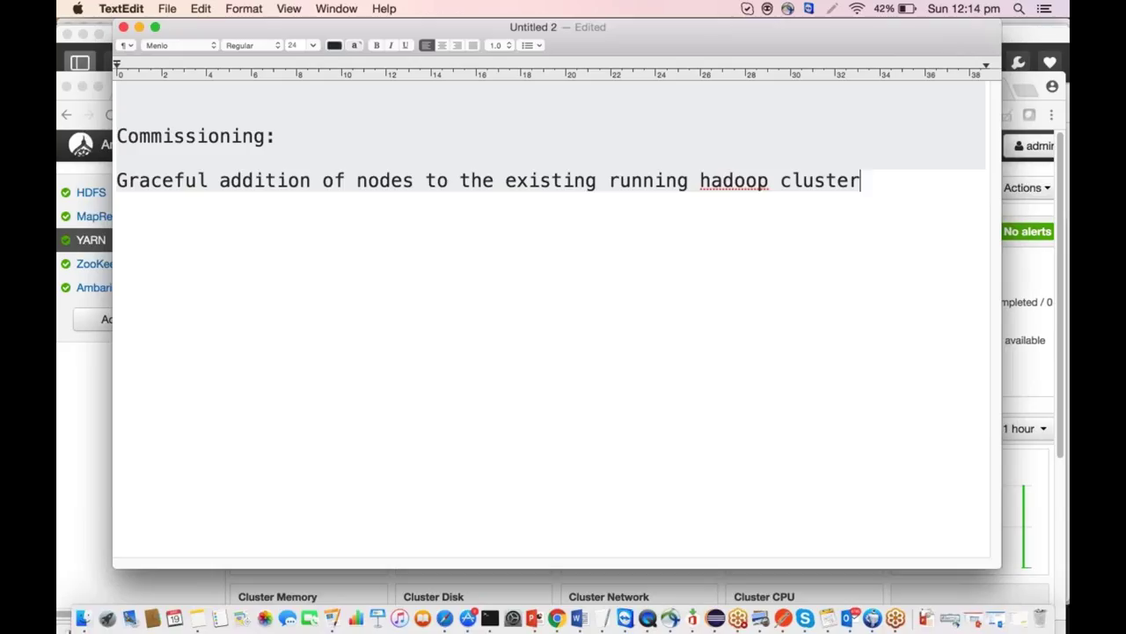
pyautogui.write('.')
# Add the point '-> Admin knows which machines can be part of cluster', then return to the browser.
pyautogui.press('Return')
pyautogui.write('-')
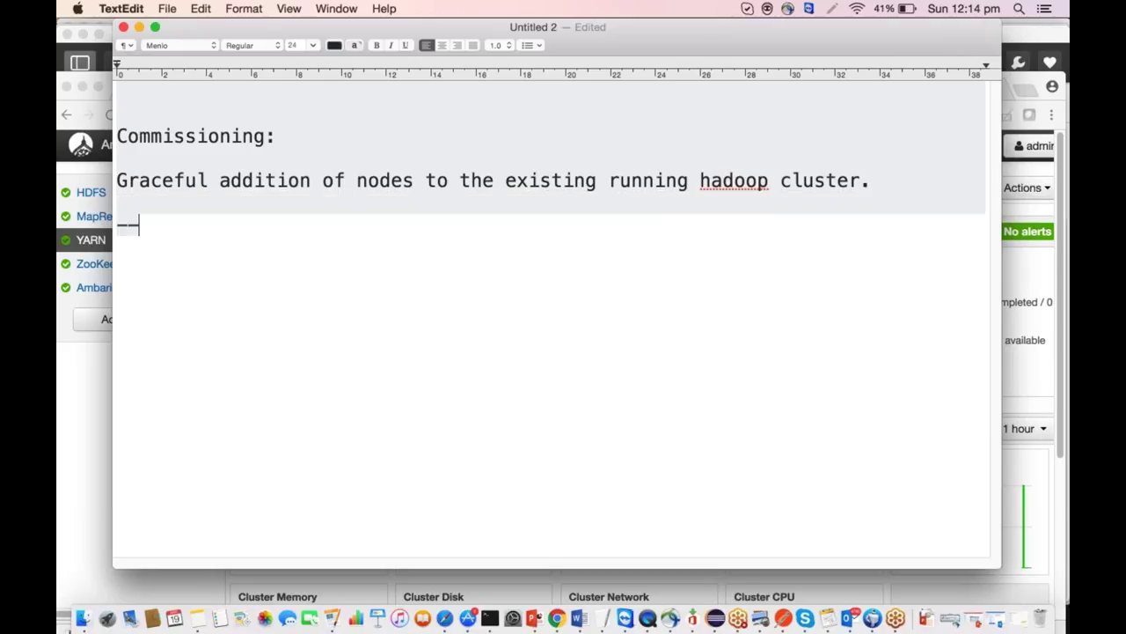
pyautogui.write('> Admn')
pyautogui.press('BackSpace')
pyautogui.write('in n')
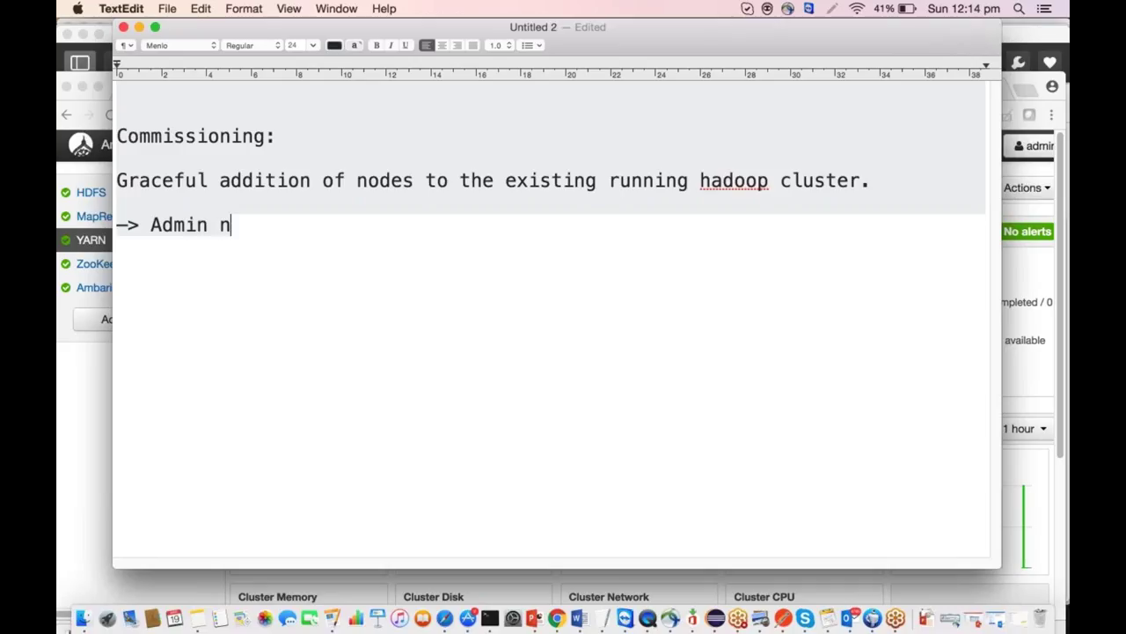
pyautogui.press('BackSpace')
pyautogui.write('knows ')
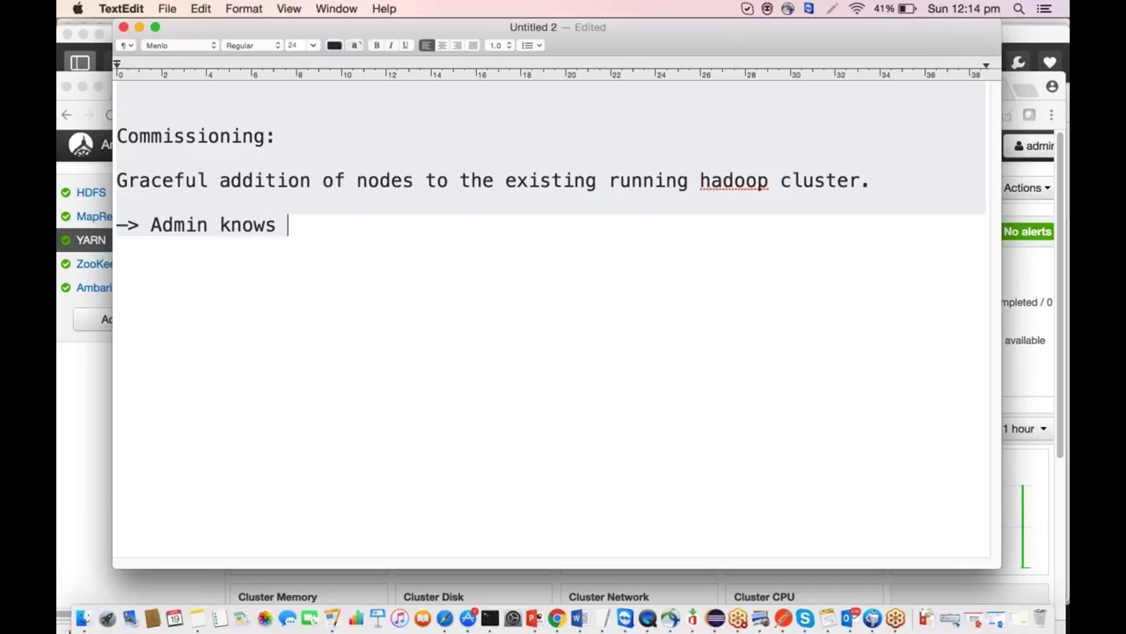
pyautogui.write('which masc')
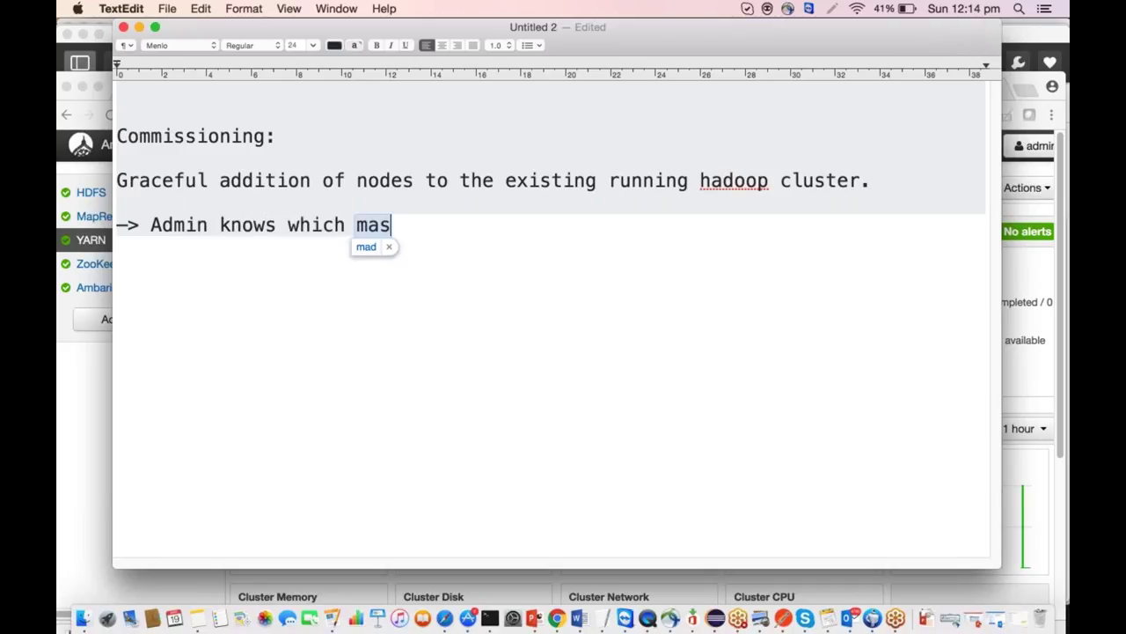
pyautogui.press('BackSpace')
pyautogui.press('BackSpace')
pyautogui.write('chines cn')
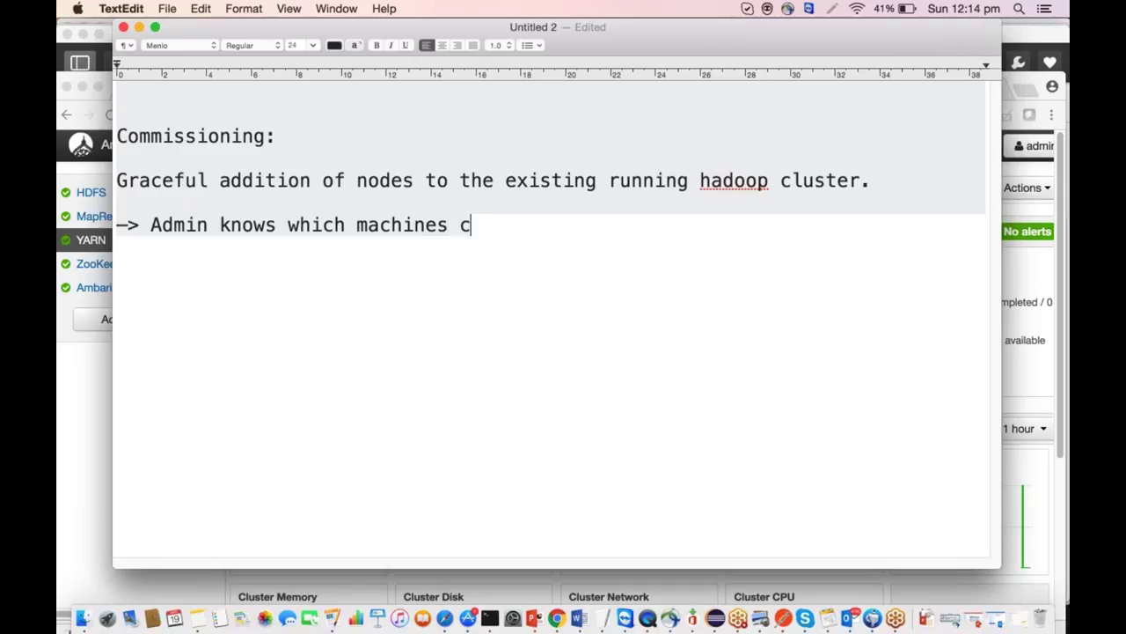
pyautogui.press('BackSpace')
pyautogui.press('BackSpace')
pyautogui.write('an eb')
pyautogui.press('BackSpace')
pyautogui.press('BackSpace')
pyautogui.write('be part of c')
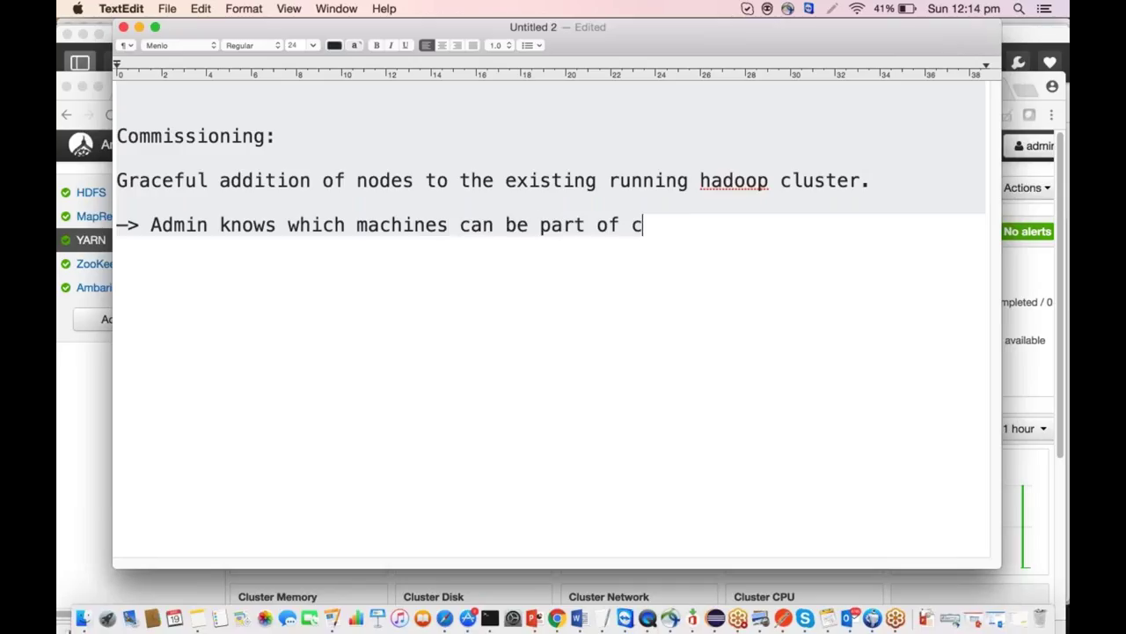
pyautogui.write('luster')
pyautogui.press('Return')
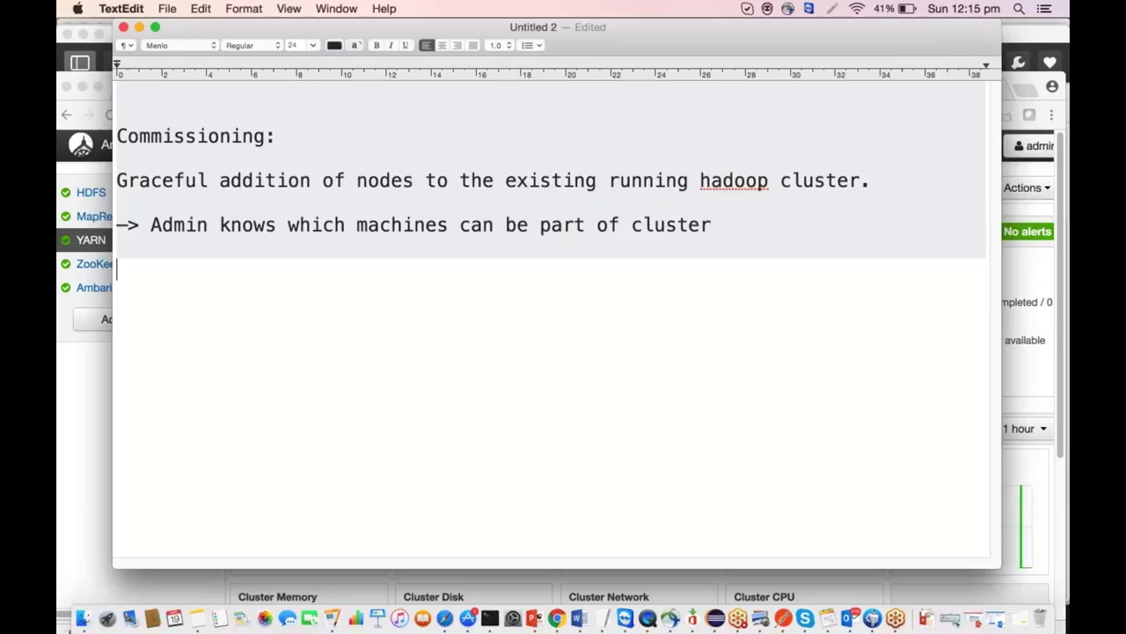
pyautogui.press('Return')
pyautogui.press('Return')
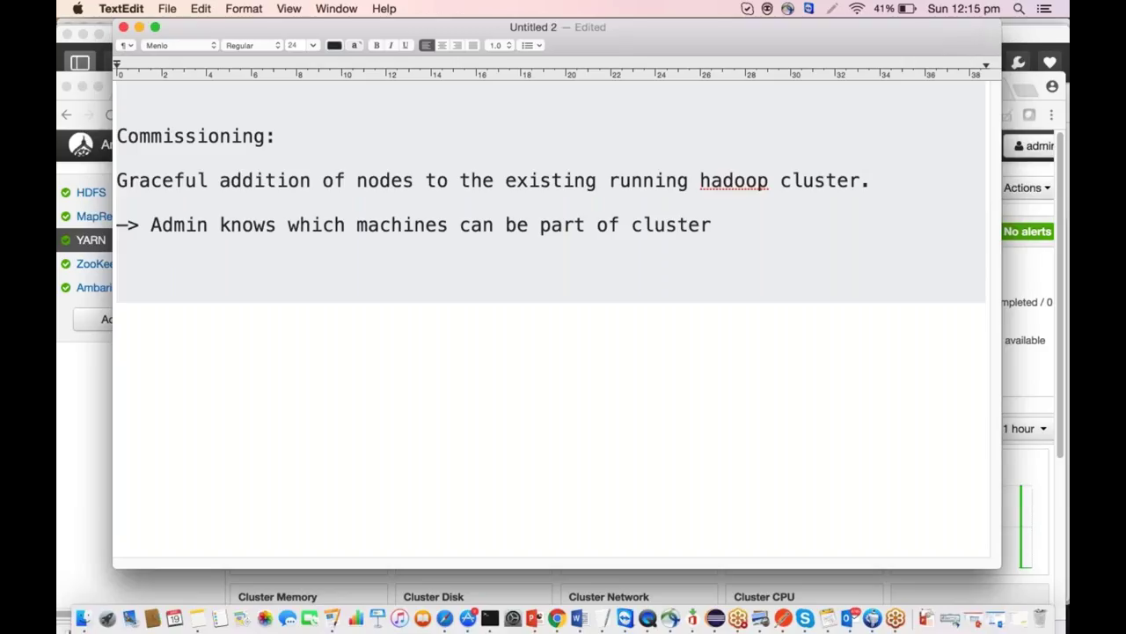
pyautogui.press('super+Tab')
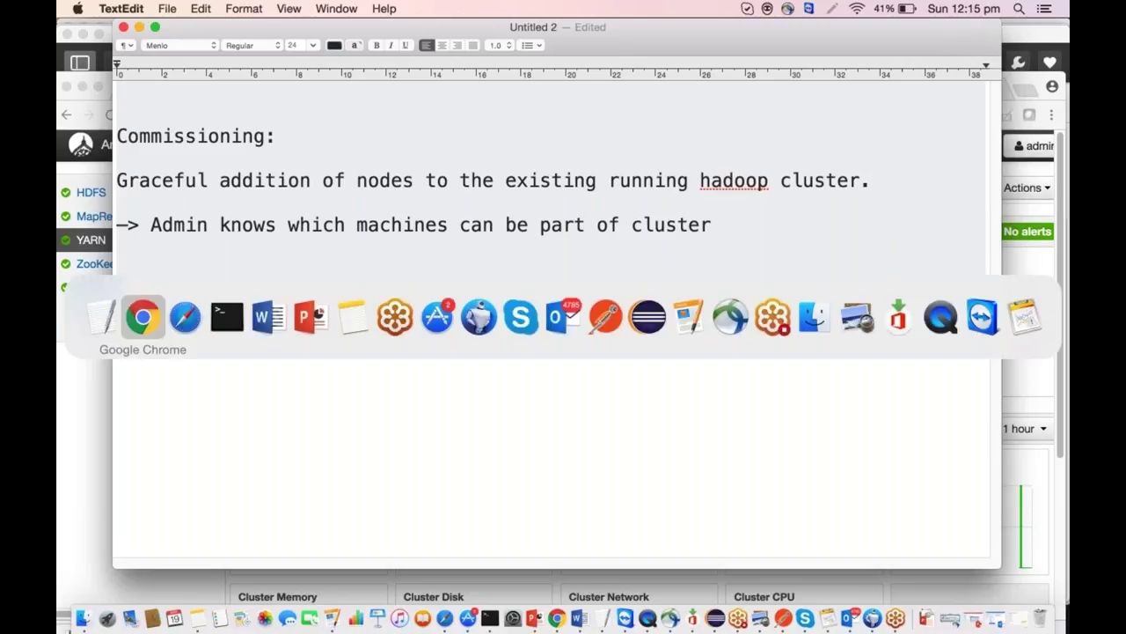
pyautogui.press('super+Tab')
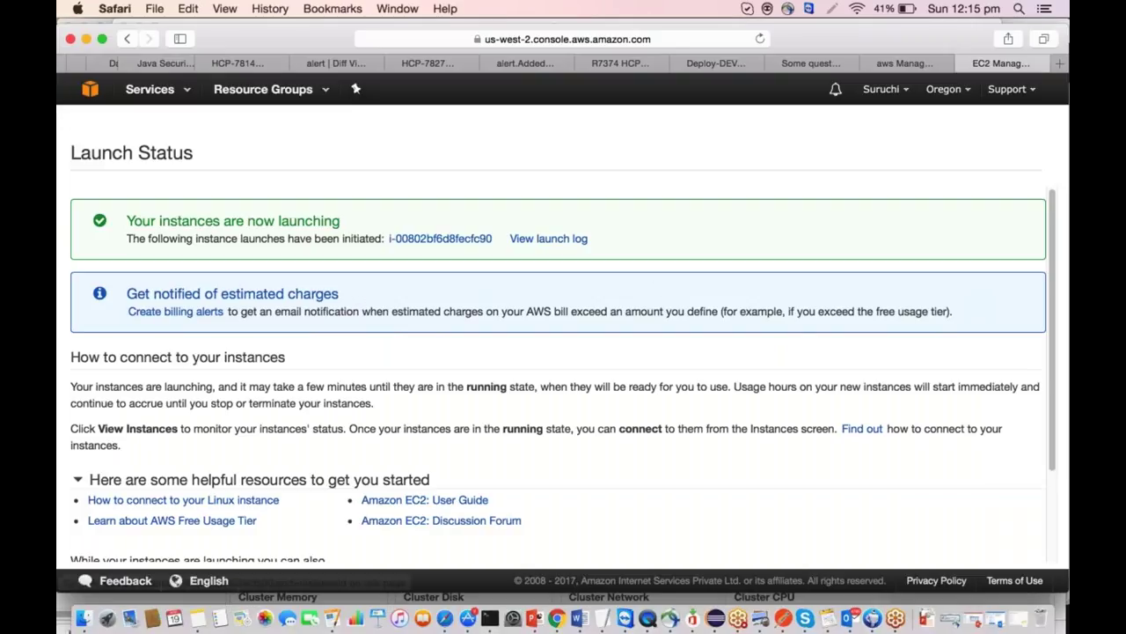
# Show the running AmbariDN instance's details in EC2 Instances and select its private DNS name.
pyautogui.click(92, 88)
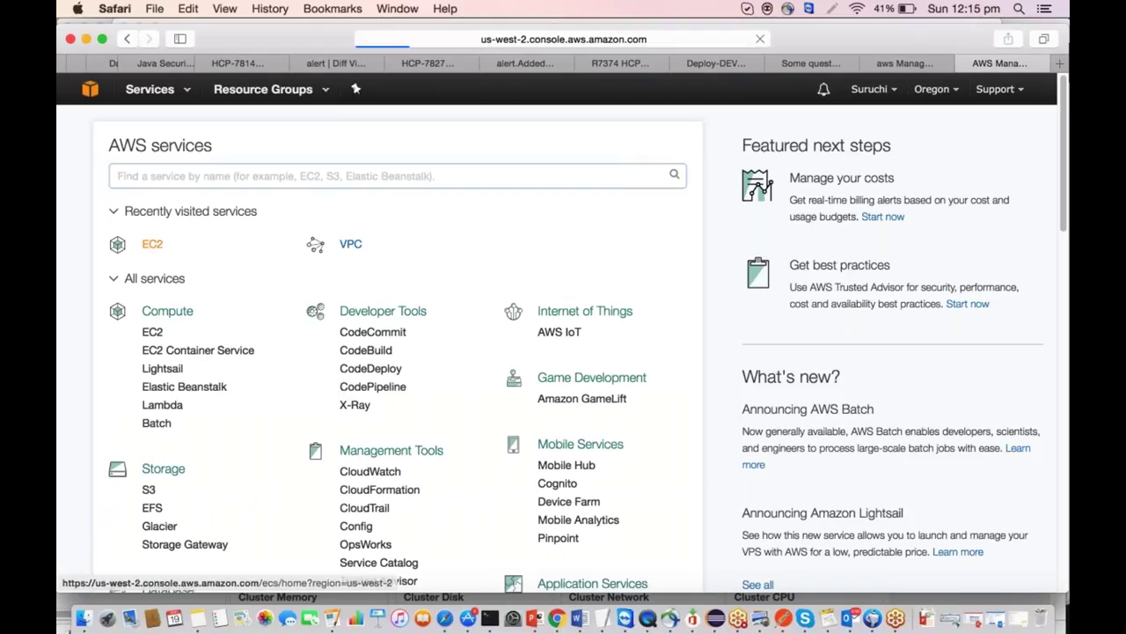
pyautogui.click(152, 244)
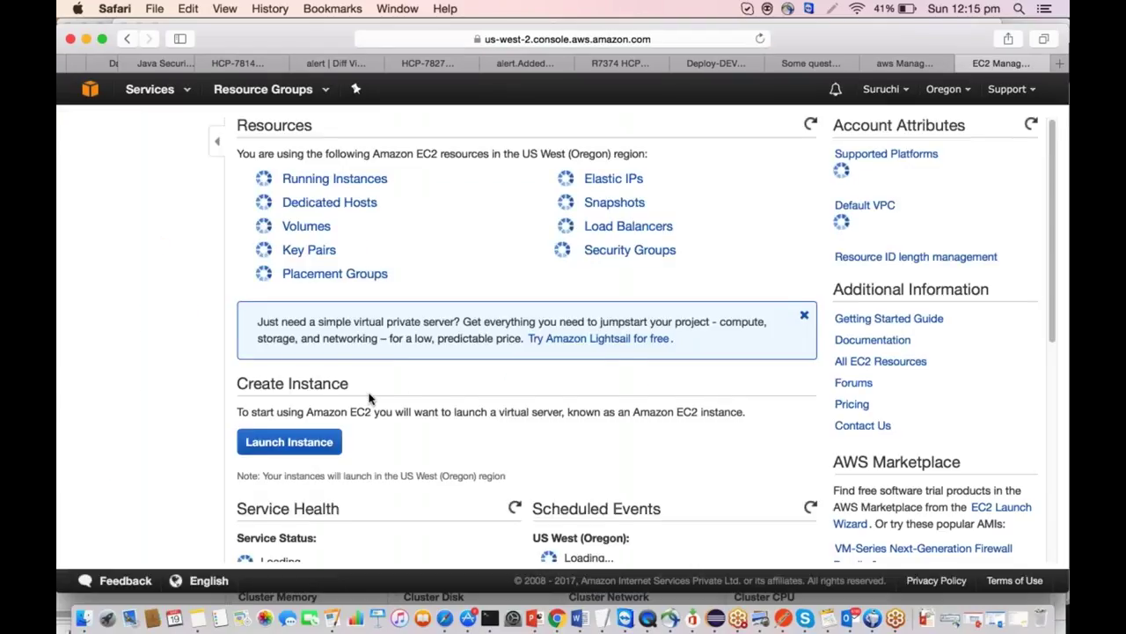
pyautogui.click(330, 179)
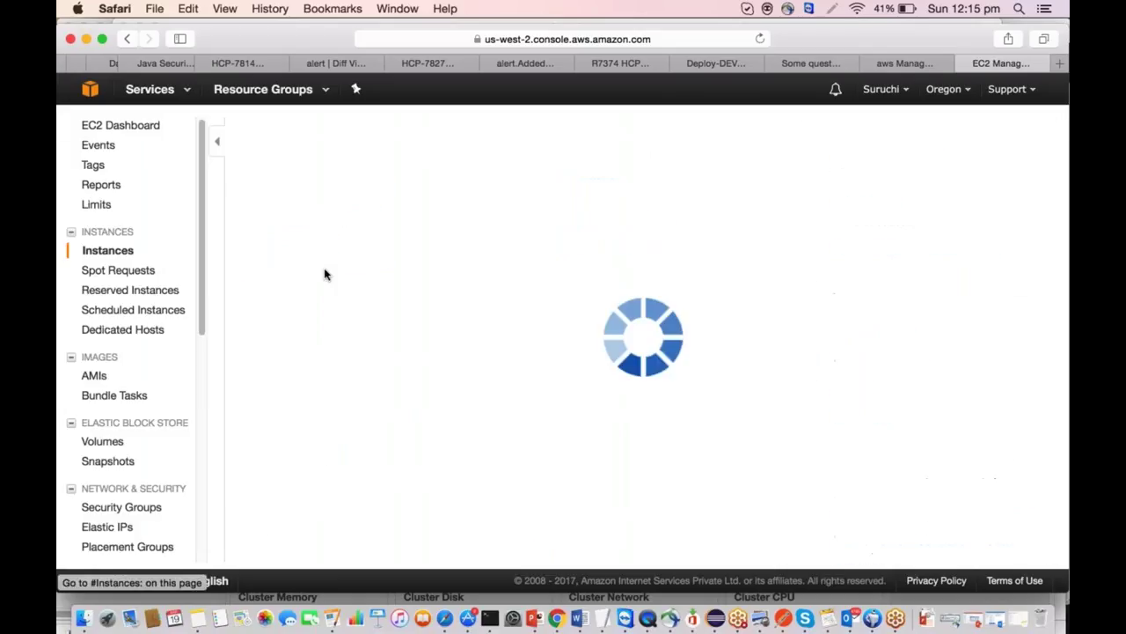
pyautogui.click(245, 229)
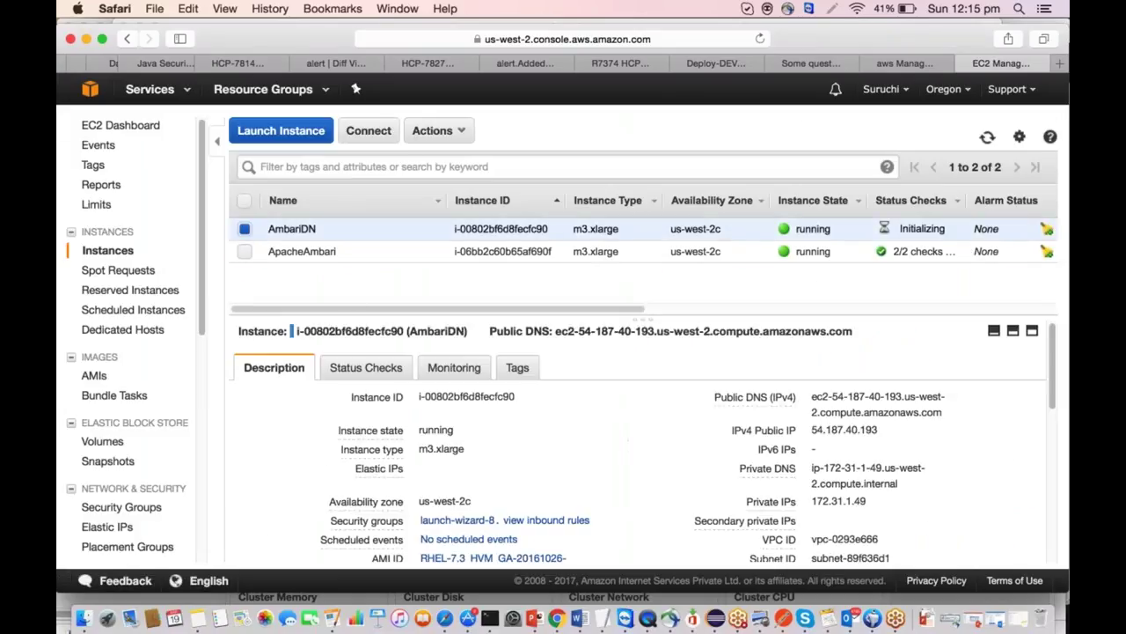
pyautogui.scroll(-3, 765, 423)
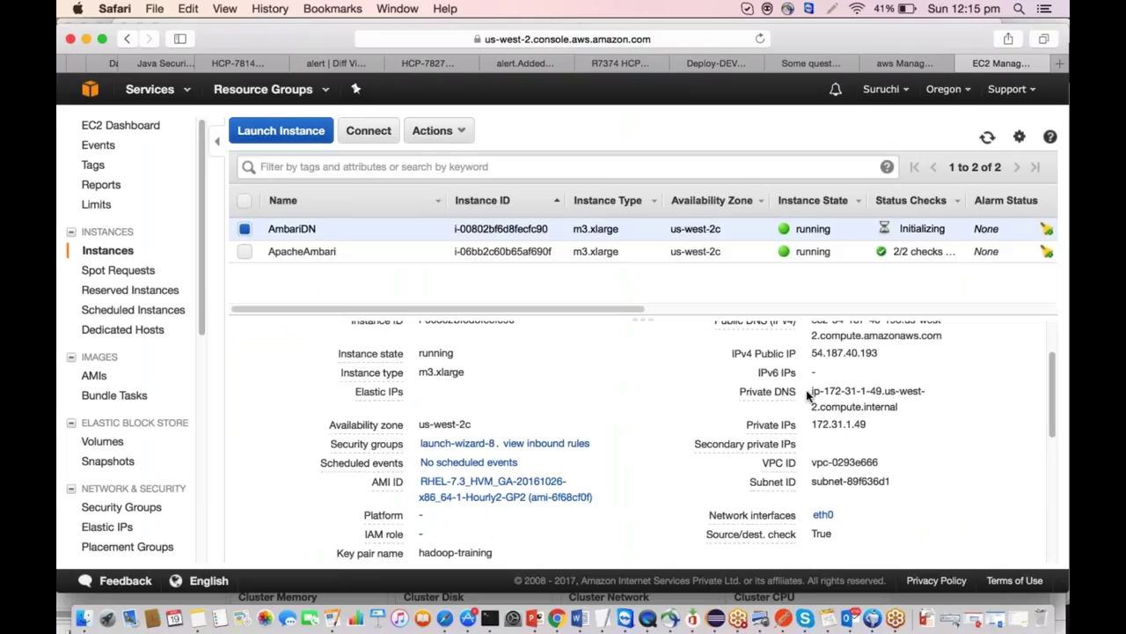
pyautogui.moveTo(808, 397); pyautogui.dragTo(921, 410)
# Copy the AmbariDN private DNS ip-172-31-1-49.us-west-2.compute.internal and return to Ambari.
pyautogui.press('super+Tab')
pyautogui.press('super+Tab')
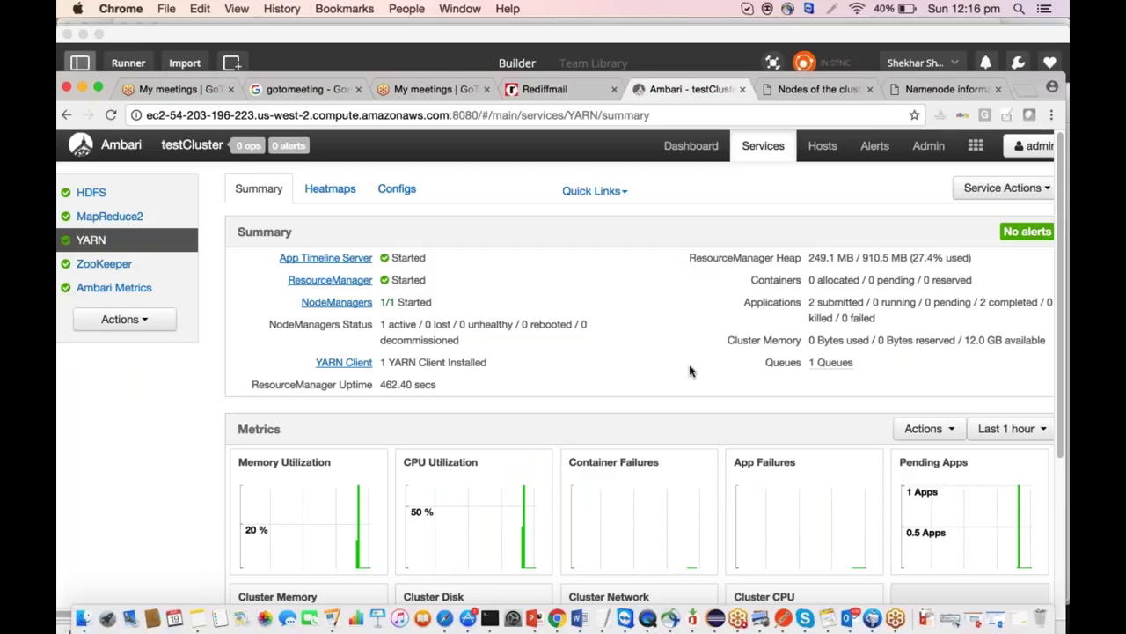
pyautogui.press('super+Tab')
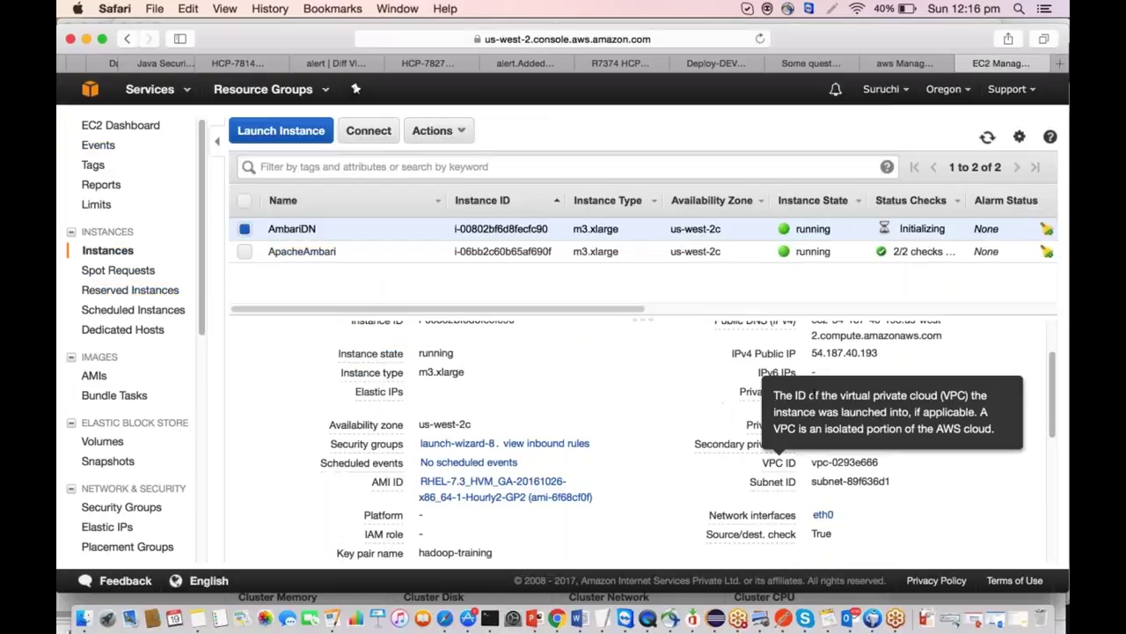
pyautogui.moveTo(813, 392); pyautogui.dragTo(892, 409)
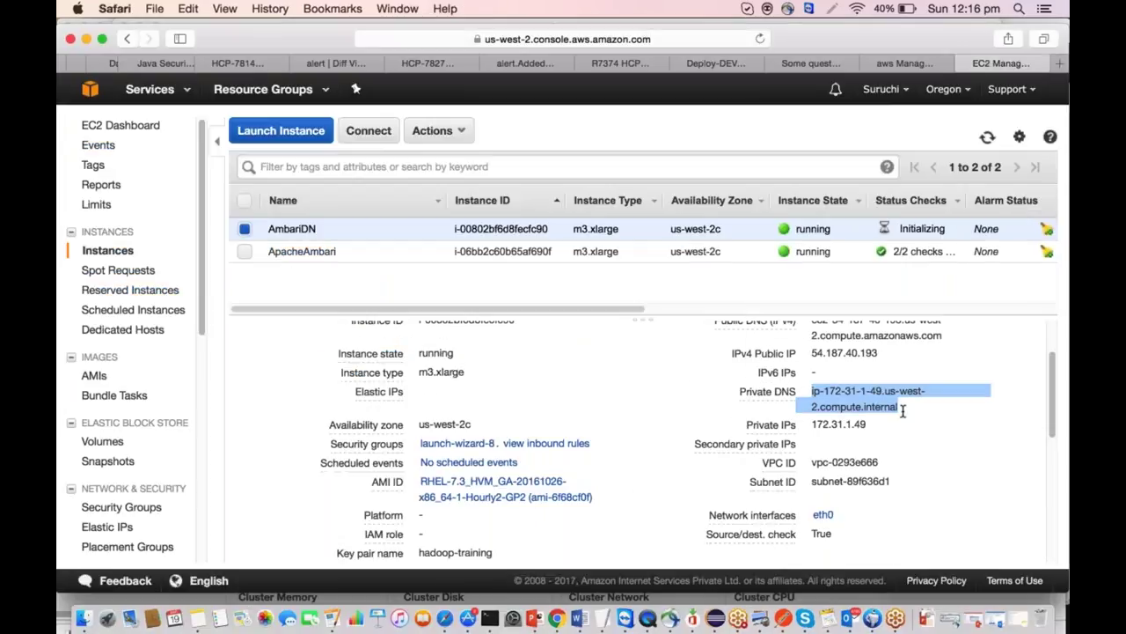
pyautogui.press('super+c')
pyautogui.press('super+Tab')
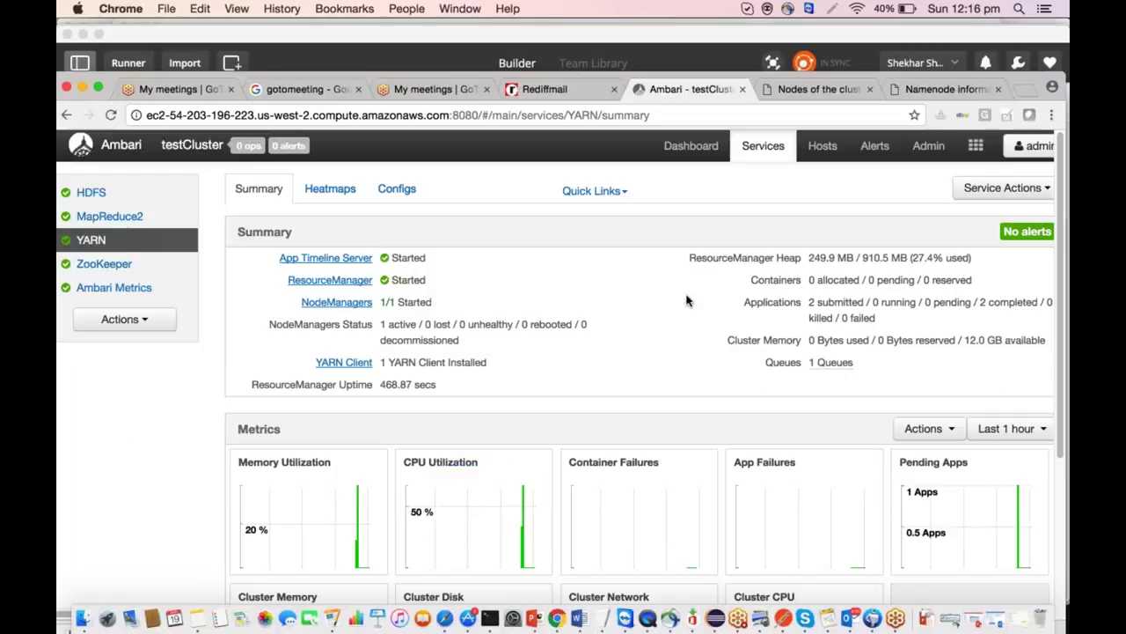
# Add host ip-172-31-1-49.us-west-2.compute.internal with the hadoop-training.pem SSH key and register it.
pyautogui.click(823, 148)
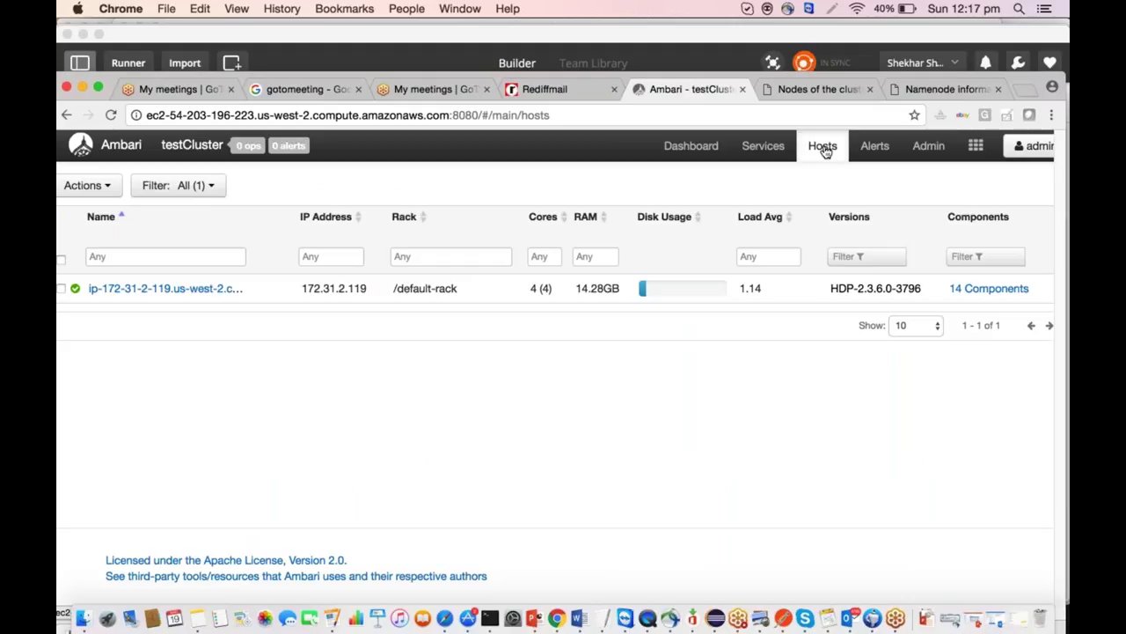
pyautogui.click(115, 186)
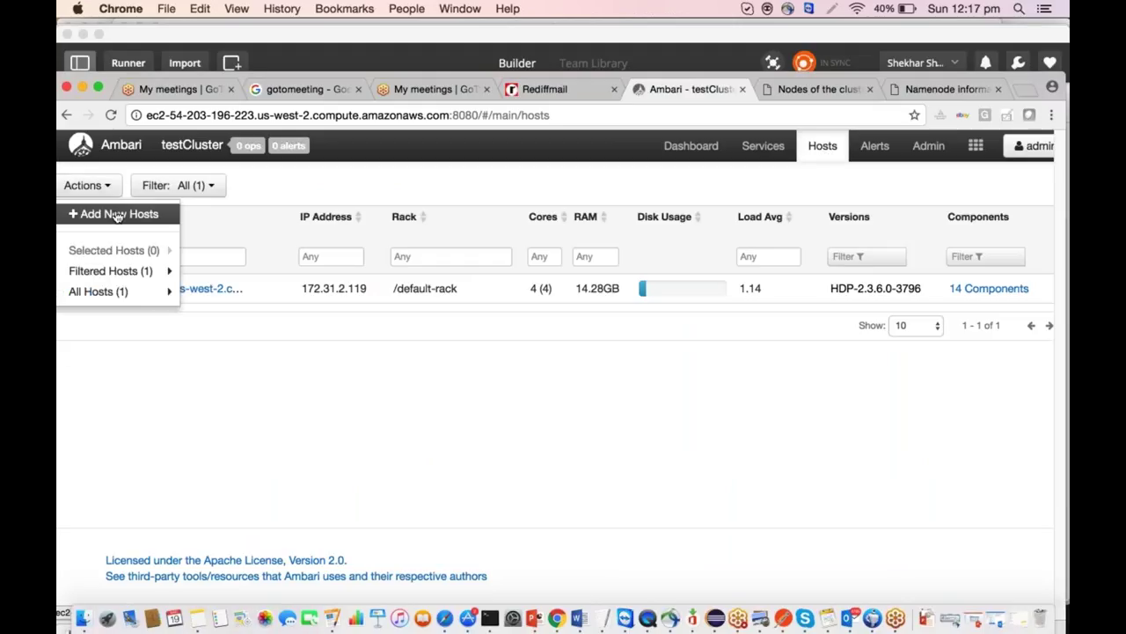
pyautogui.click(117, 215)
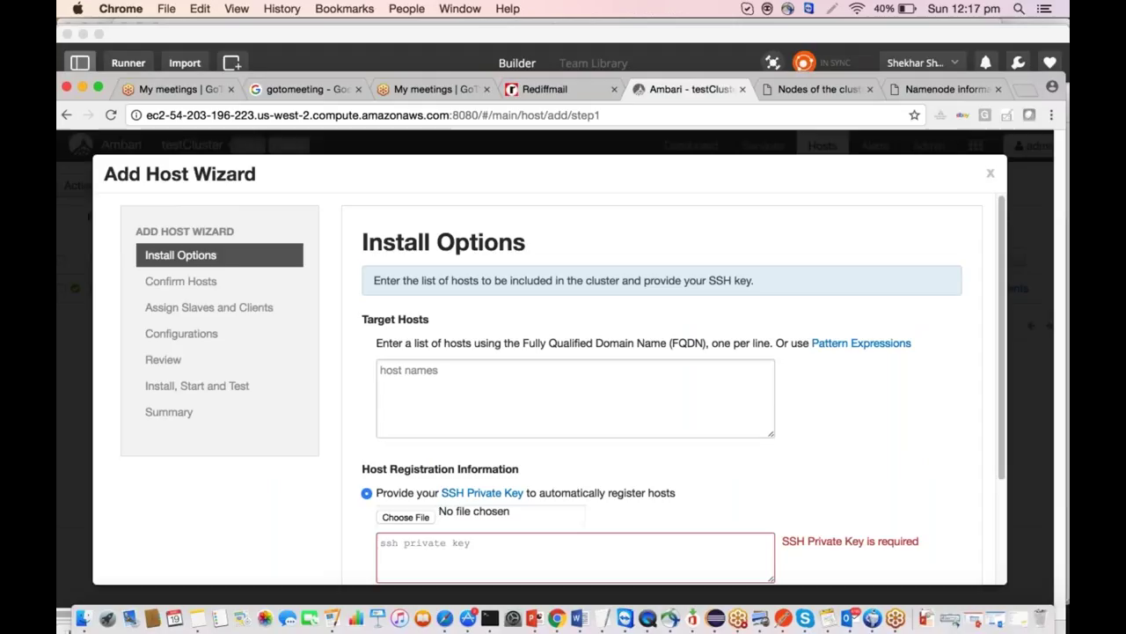
pyautogui.press('super+v')
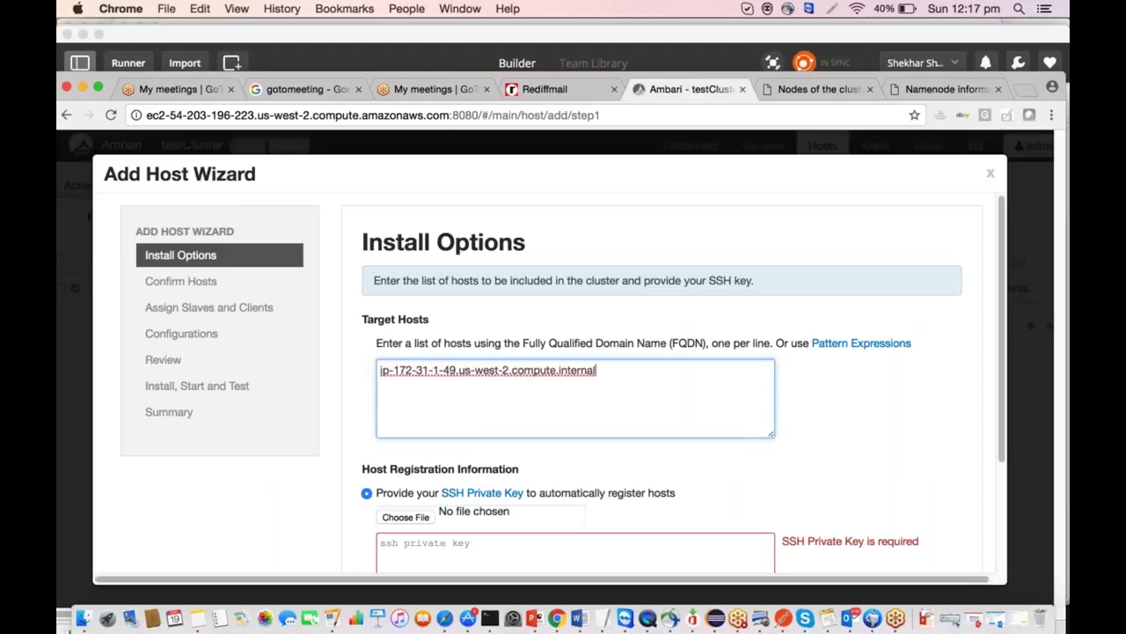
pyautogui.scroll(-3, 563, 386)
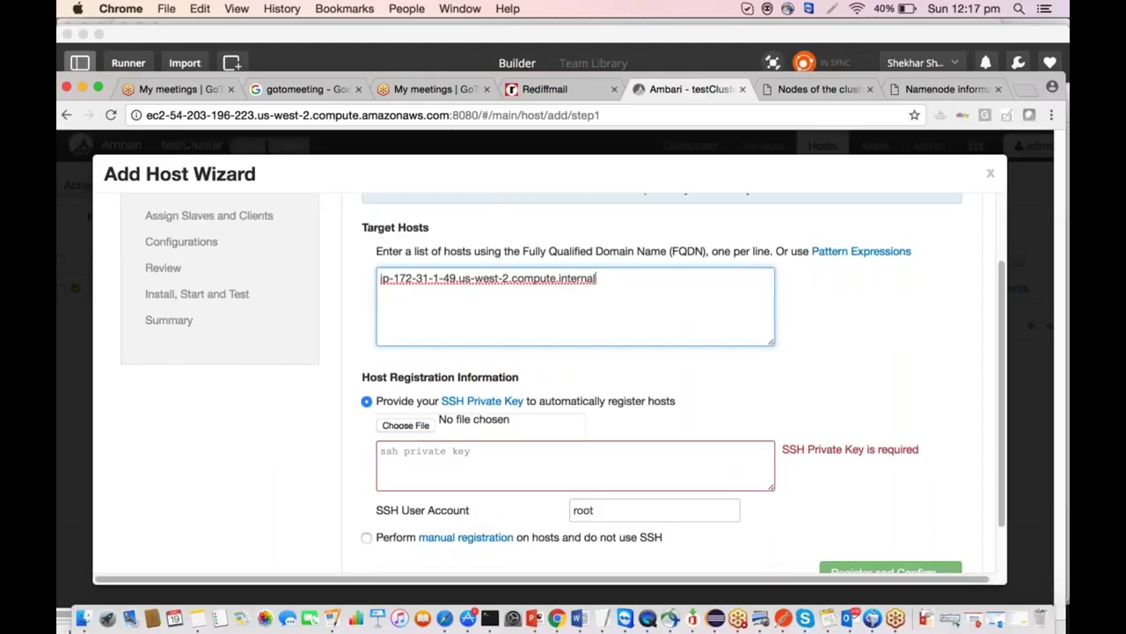
pyautogui.click(413, 424)
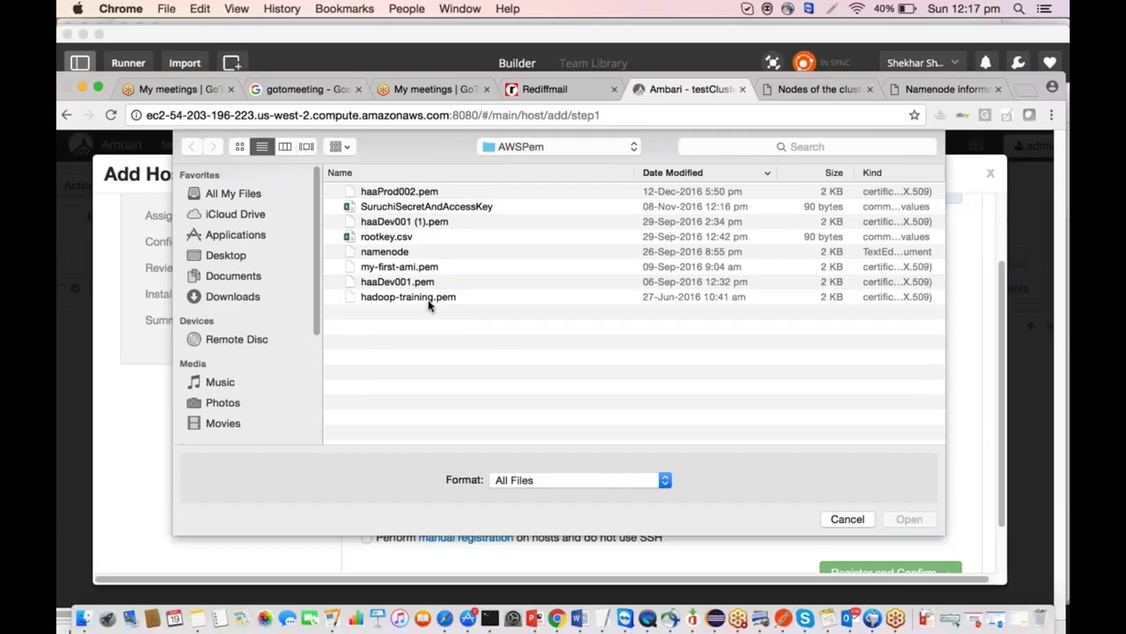
pyautogui.doubleClick(414, 296)
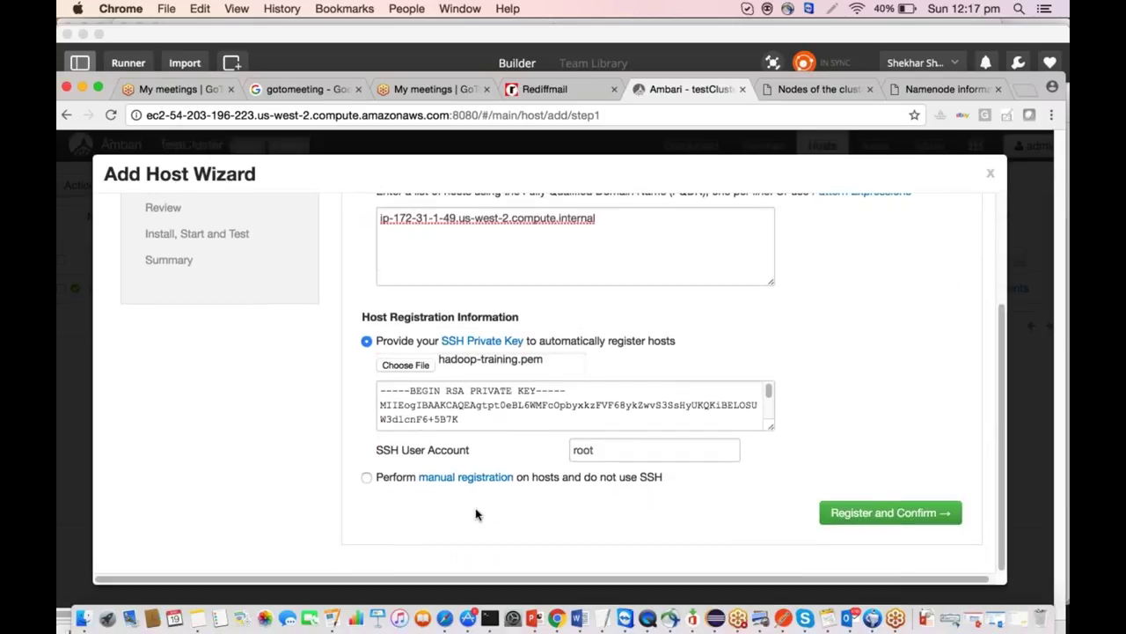
pyautogui.click(880, 512)
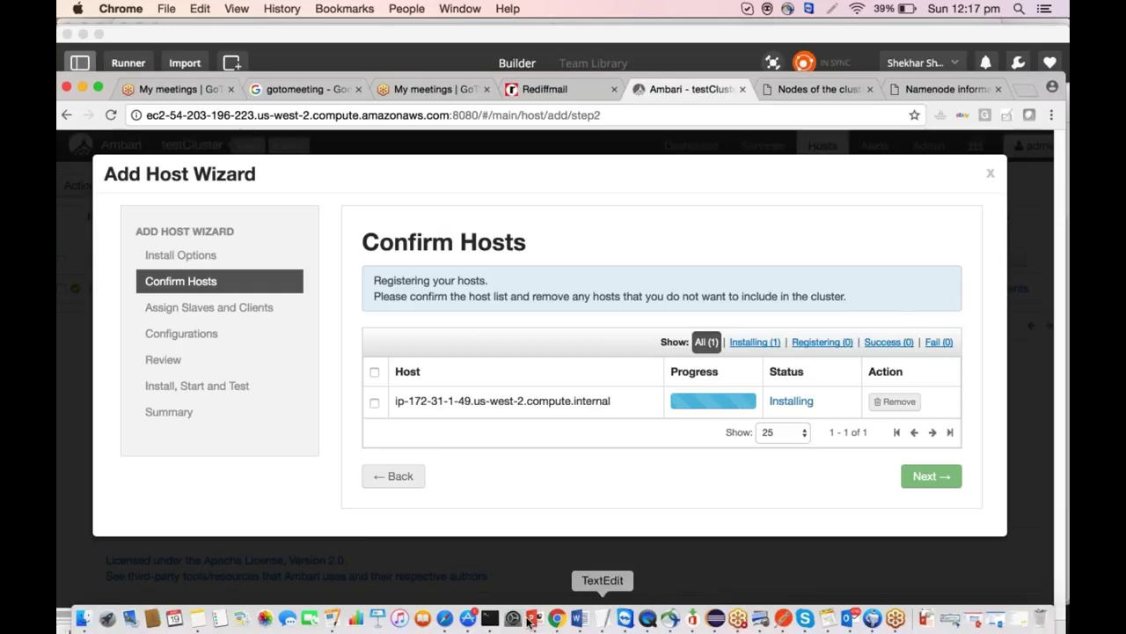
# Copy the AmbariDN instance's Public DNS (IPv4) name from the EC2 console.
pyautogui.click(444, 619)
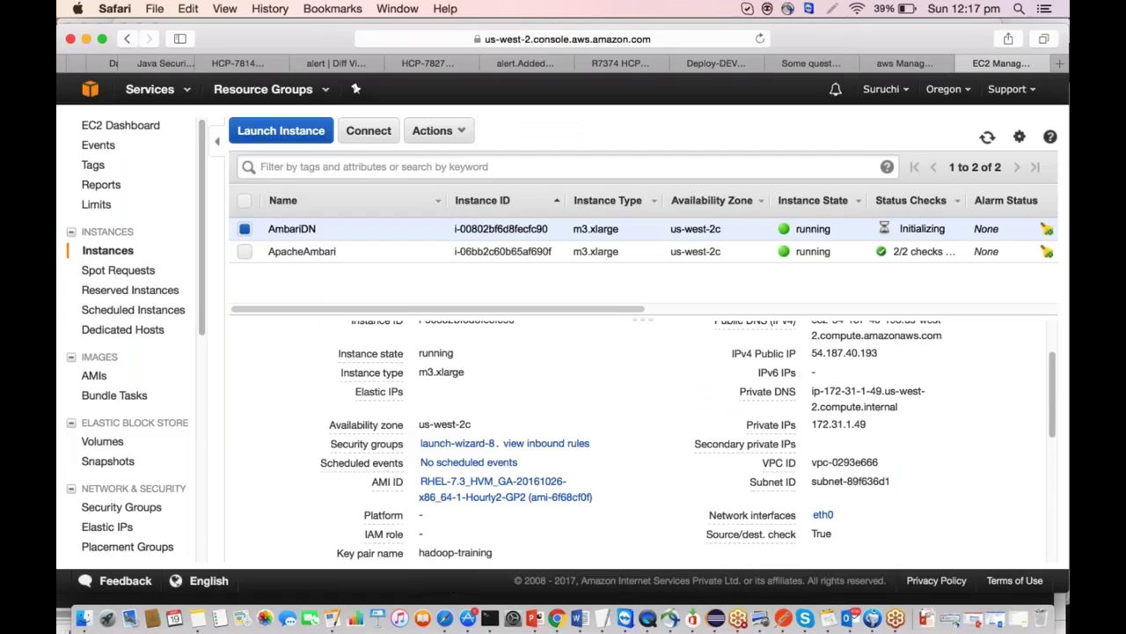
pyautogui.scroll(2, 643, 440)
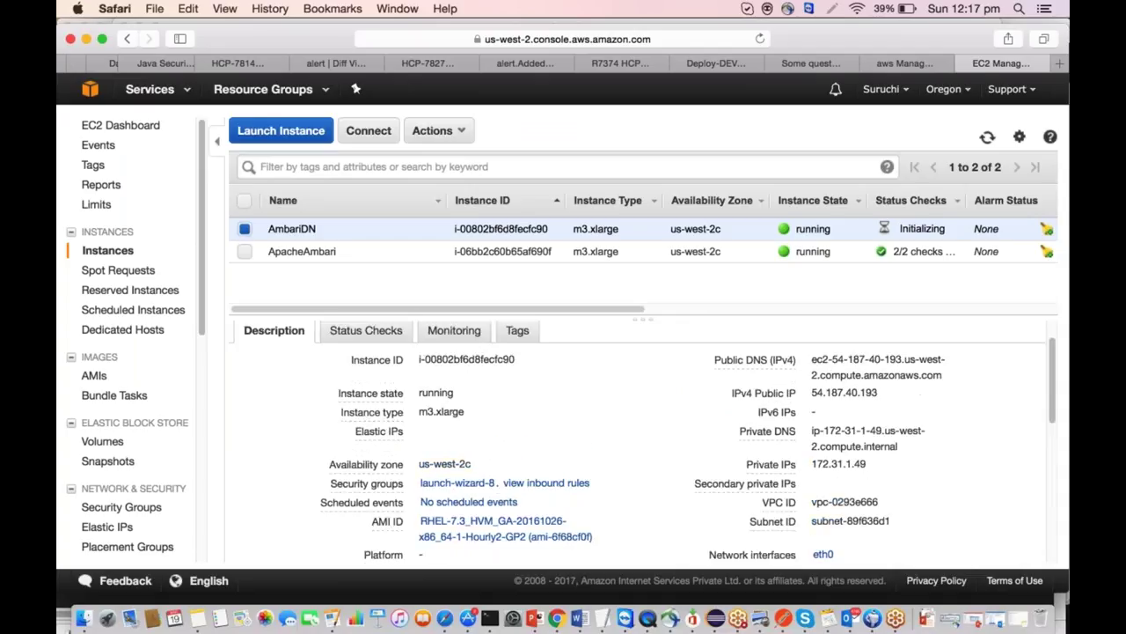
pyautogui.moveTo(948, 378); pyautogui.dragTo(808, 353)
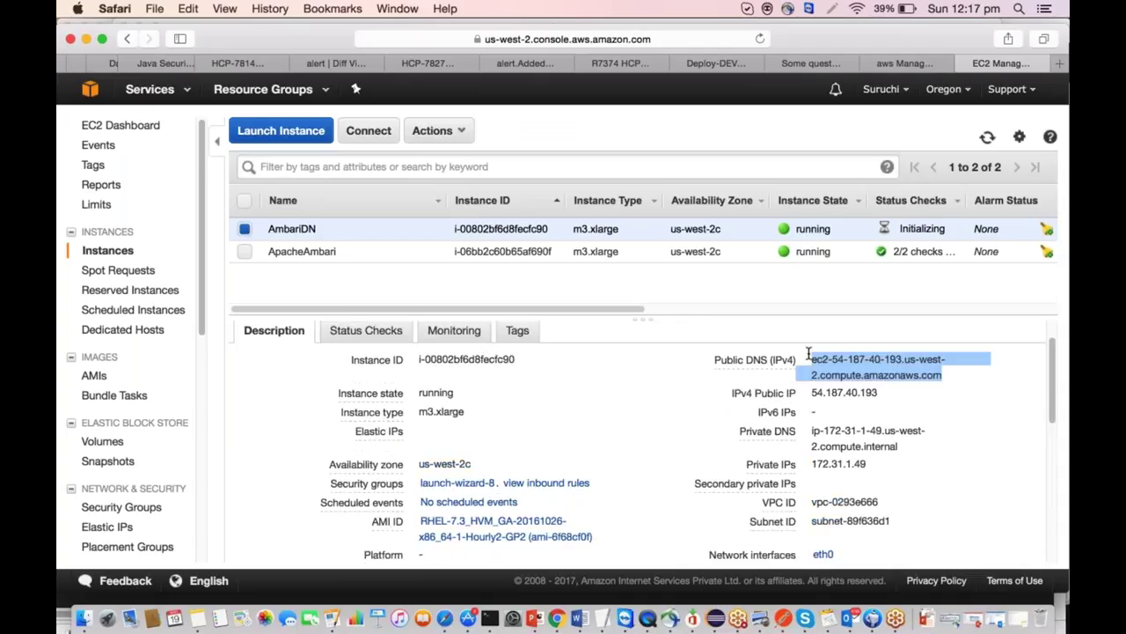
pyautogui.press('super+Tab')
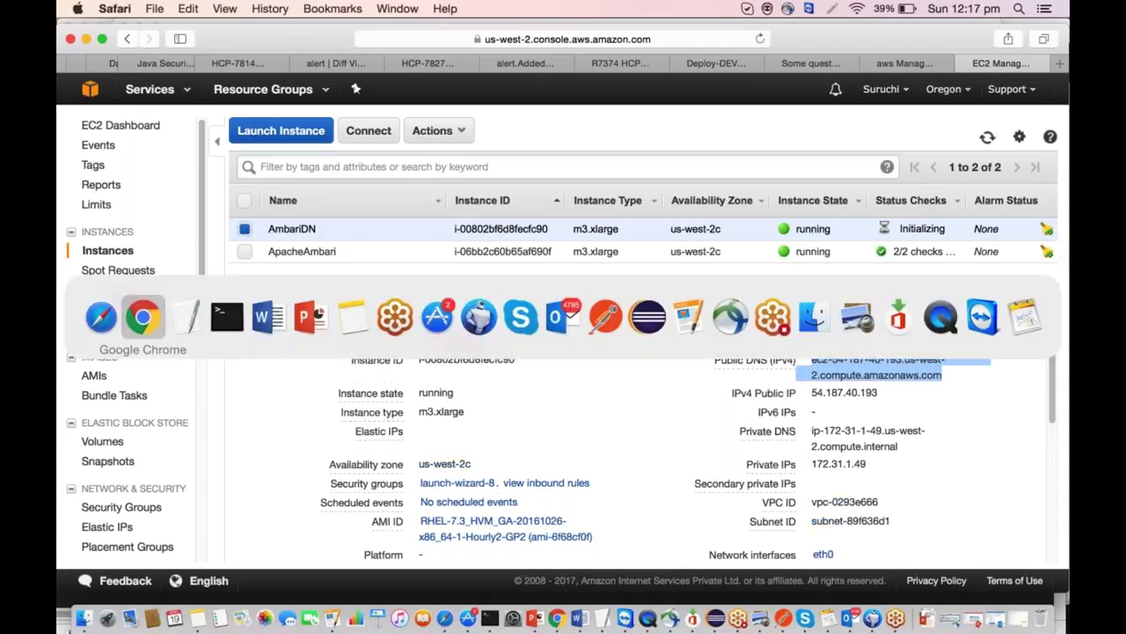
pyautogui.press('super+Tab')
pyautogui.press('super+Tab')
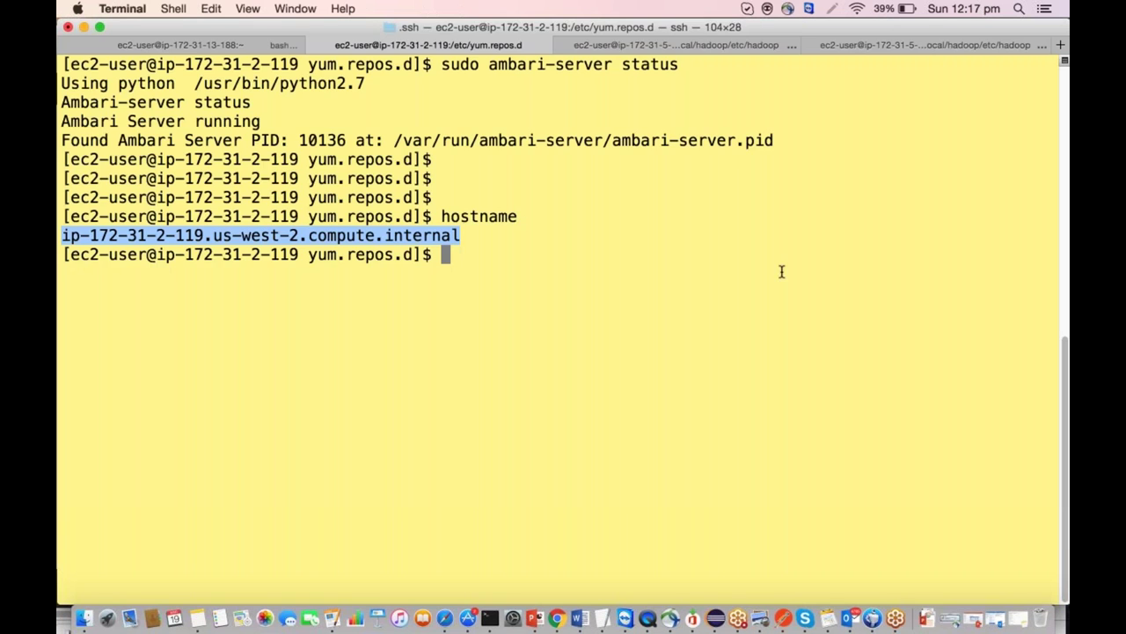
# Open the ssh config in vi and remove the old HostName line under ambari-dn0.
pyautogui.click(675, 45)
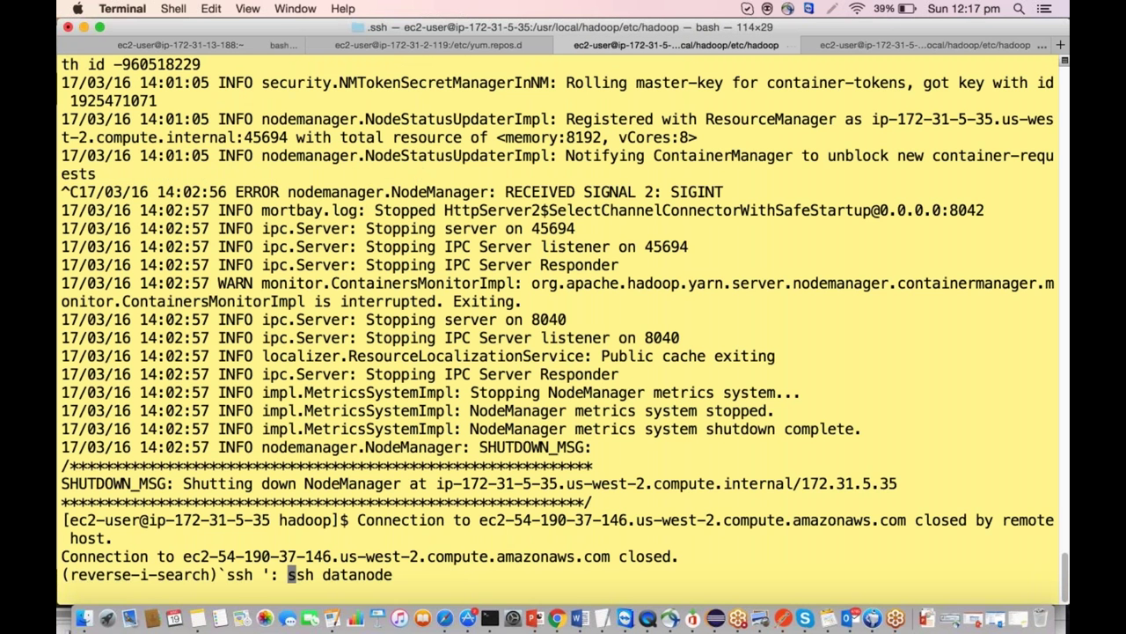
pyautogui.hotkey('ctrl', 'c')
pyautogui.press('Return')
pyautogui.press('Return')
pyautogui.press('Return')
pyautogui.press('Return')
pyautogui.write('vi config')
pyautogui.press('Return')
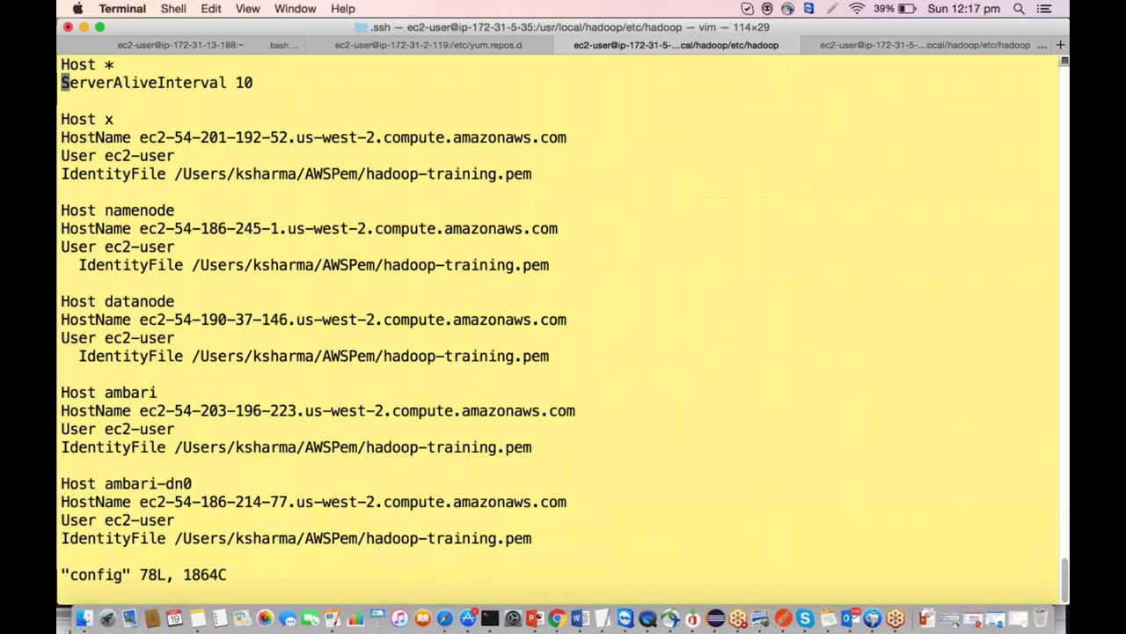
pyautogui.press('Down')
pyautogui.press('Down')
pyautogui.press('Down')
pyautogui.press('Down')
pyautogui.press('Down')
pyautogui.press('Down')
pyautogui.press('Down')
pyautogui.press('Down')
pyautogui.press('Down')
pyautogui.press('Down')
pyautogui.press('Down')
pyautogui.press('Down')
pyautogui.press('Down')
pyautogui.press('Down')
pyautogui.press('Down')
pyautogui.press('Down')
pyautogui.press('Down')
pyautogui.press('Down')
pyautogui.press('Down')
pyautogui.press('Down')
pyautogui.press('Down')
pyautogui.press('Down')
pyautogui.press('d')
pyautogui.press('d')
pyautogui.press('i')
pyautogui.press('Return')
# Add a HostName line with the new instance's public DNS and save the config.
pyautogui.press('Up')
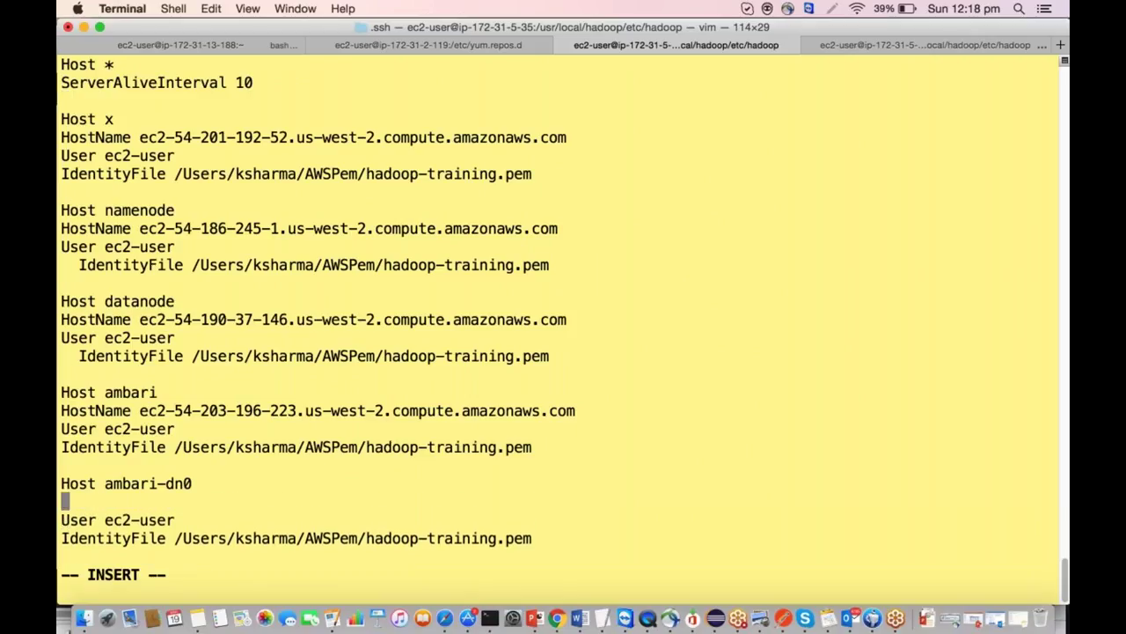
pyautogui.write('HOs')
pyautogui.press('BackSpace')
pyautogui.press('BackSpace')
pyautogui.write('ostName')
pyautogui.press('super+v')
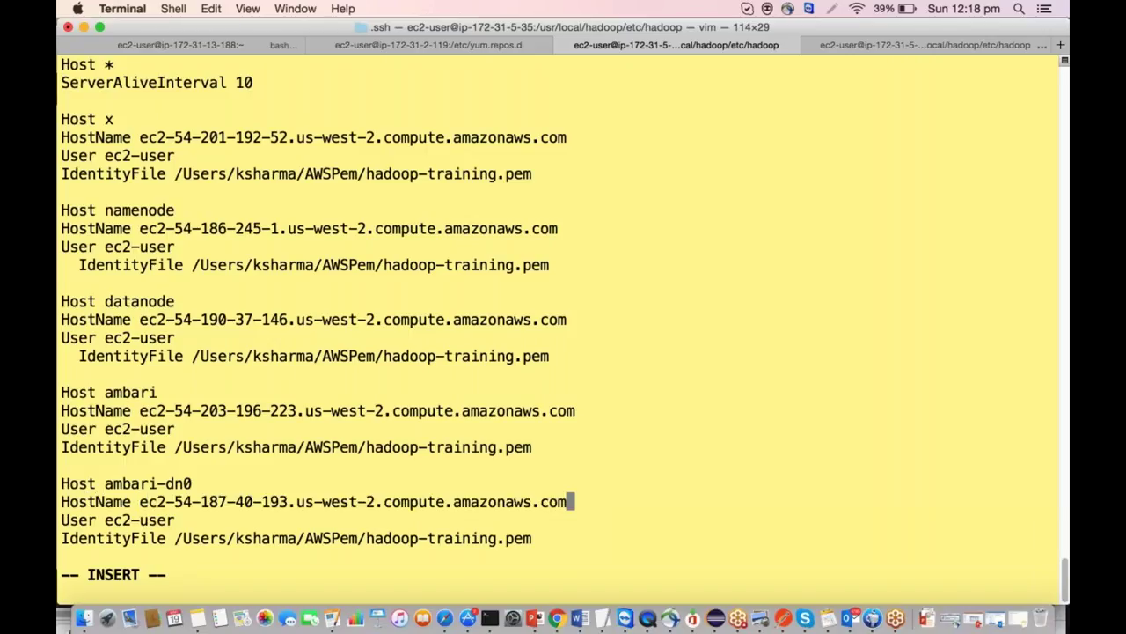
pyautogui.click(664, 390)
pyautogui.press('Escape')
pyautogui.write(':wq')
pyautogui.press('Return')
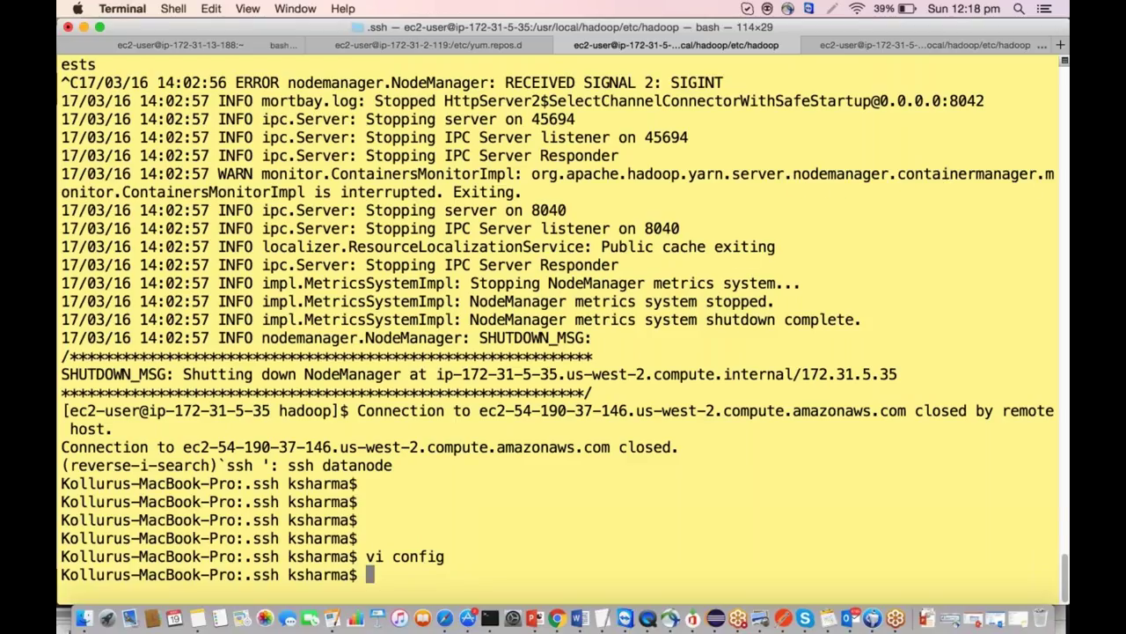
# Connect to the new node with 'ssh ambari-dn0'.
pyautogui.write('ssh amabr')
pyautogui.press('Tab')
pyautogui.press('BackSpace')
pyautogui.press('BackSpace')
pyautogui.press('BackSpace')
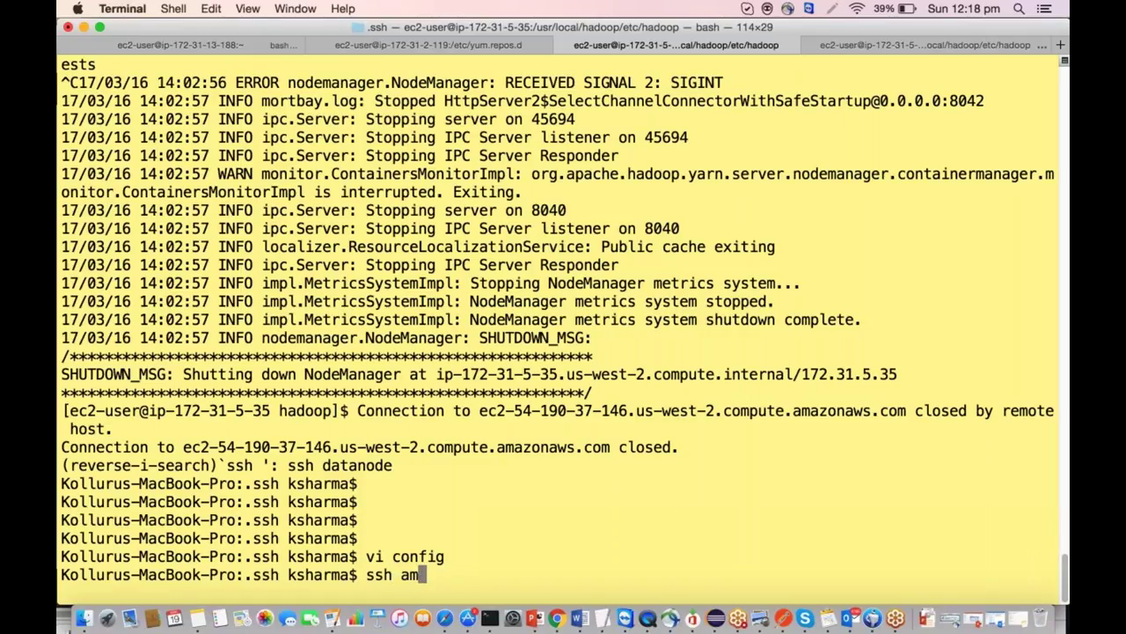
pyautogui.write('bari-dn')
pyautogui.press('Return')
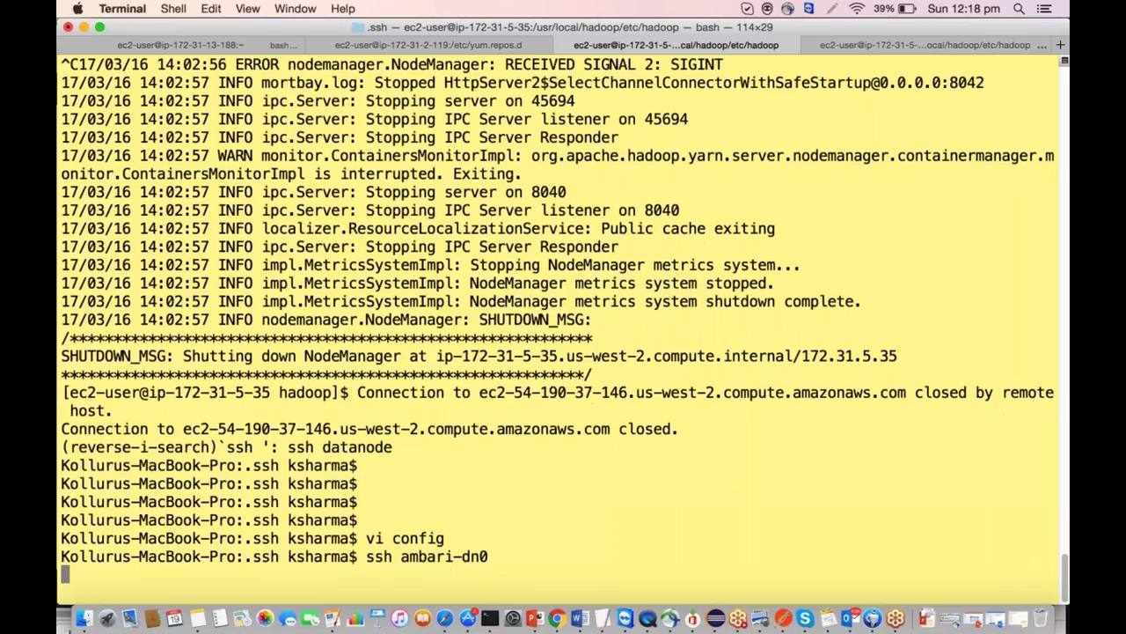
pyautogui.press('super+Tab')
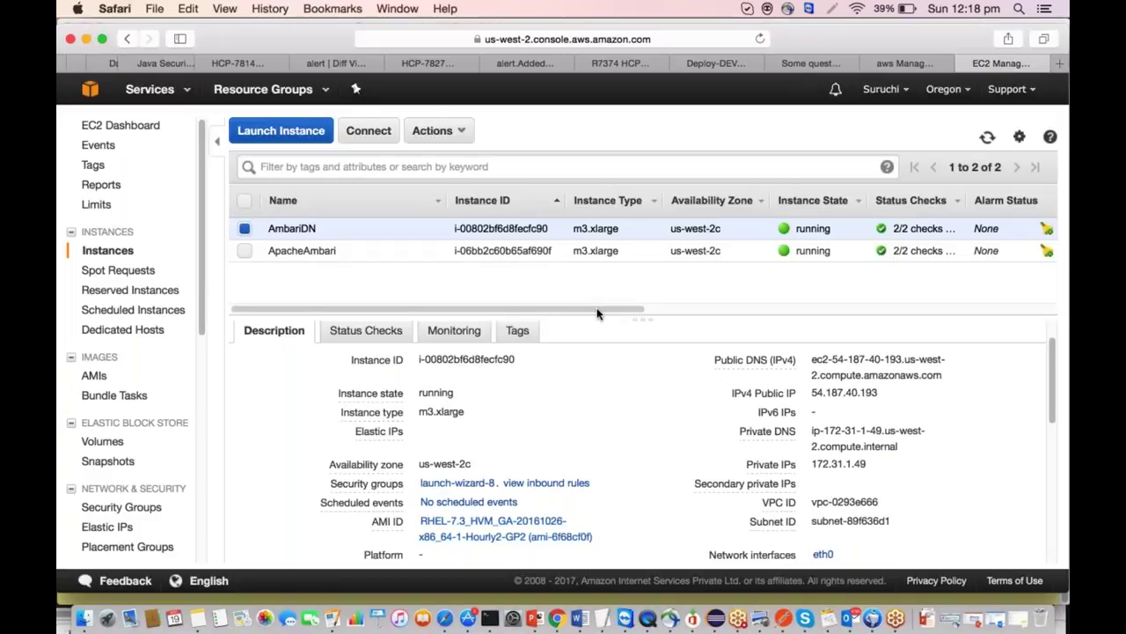
# Go back to Install Options and change the SSH User Account from root to ec2-user.
pyautogui.click(556, 620)
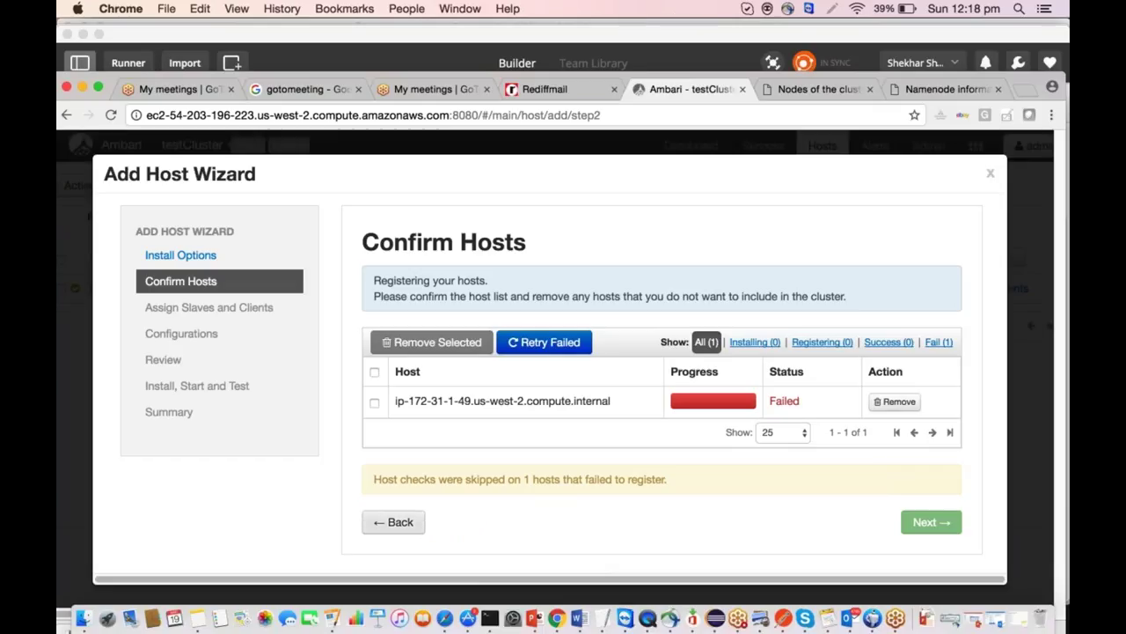
pyautogui.click(393, 521)
pyautogui.scroll(-5, 422, 458)
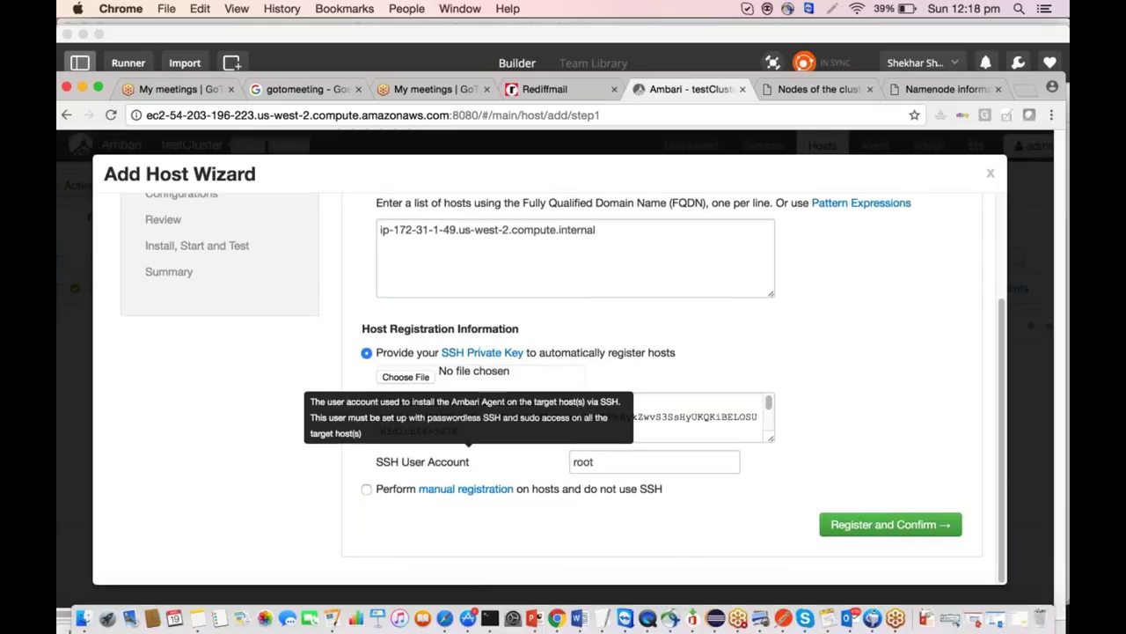
pyautogui.press('BackSpace')
pyautogui.press('BackSpace')
pyautogui.press('BackSpace')
pyautogui.press('BackSpace')
pyautogui.write('ec2-')
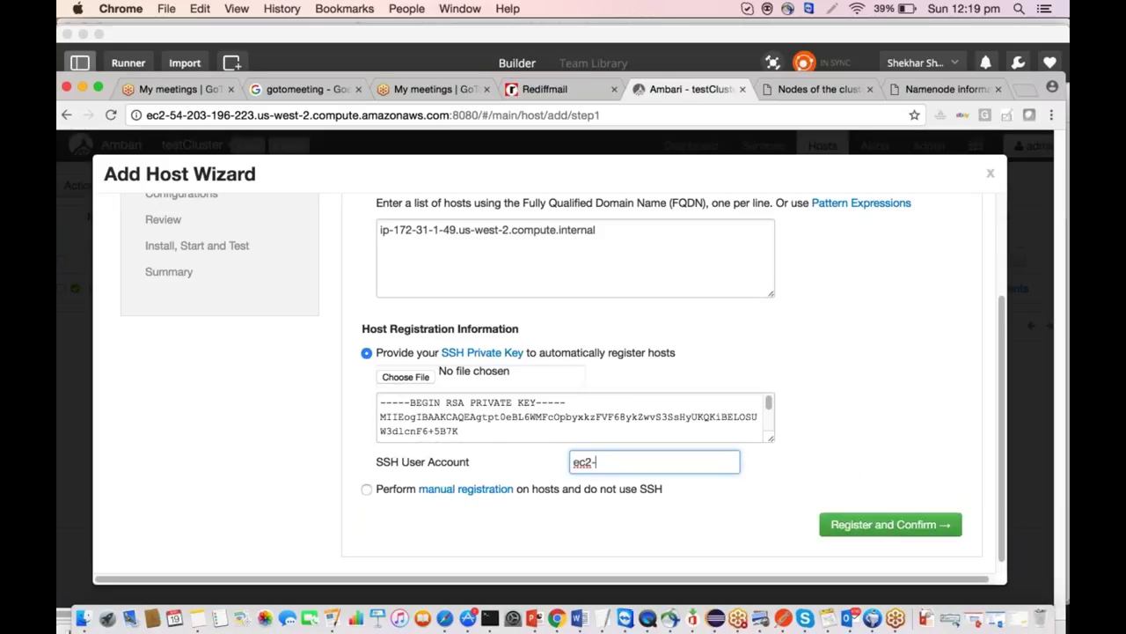
pyautogui.write('user')
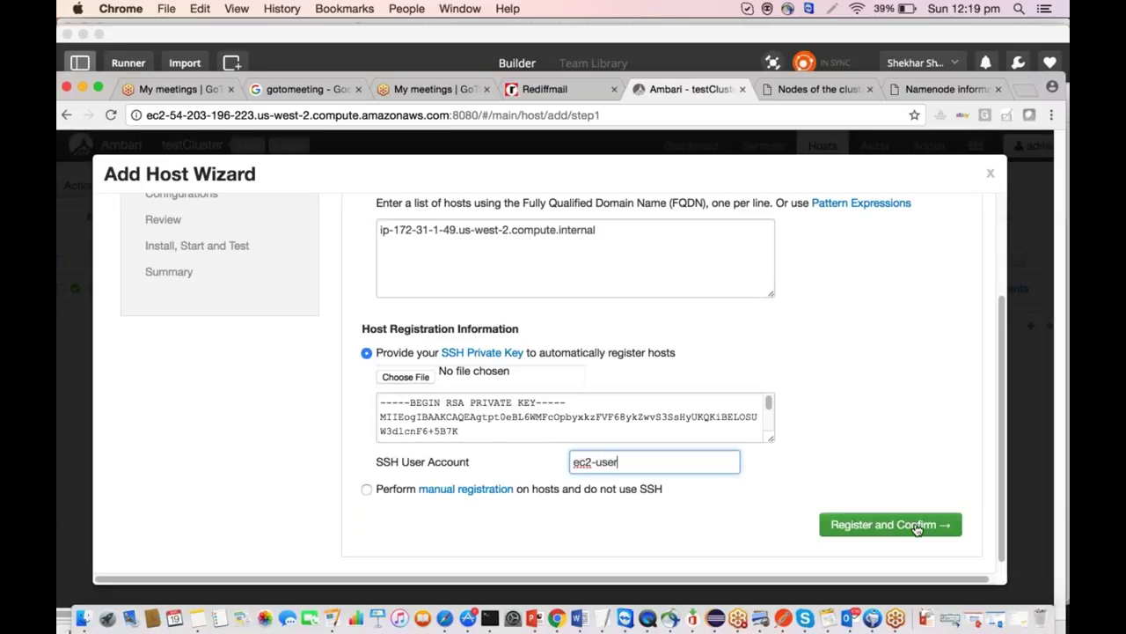
pyautogui.press('super+Tab')
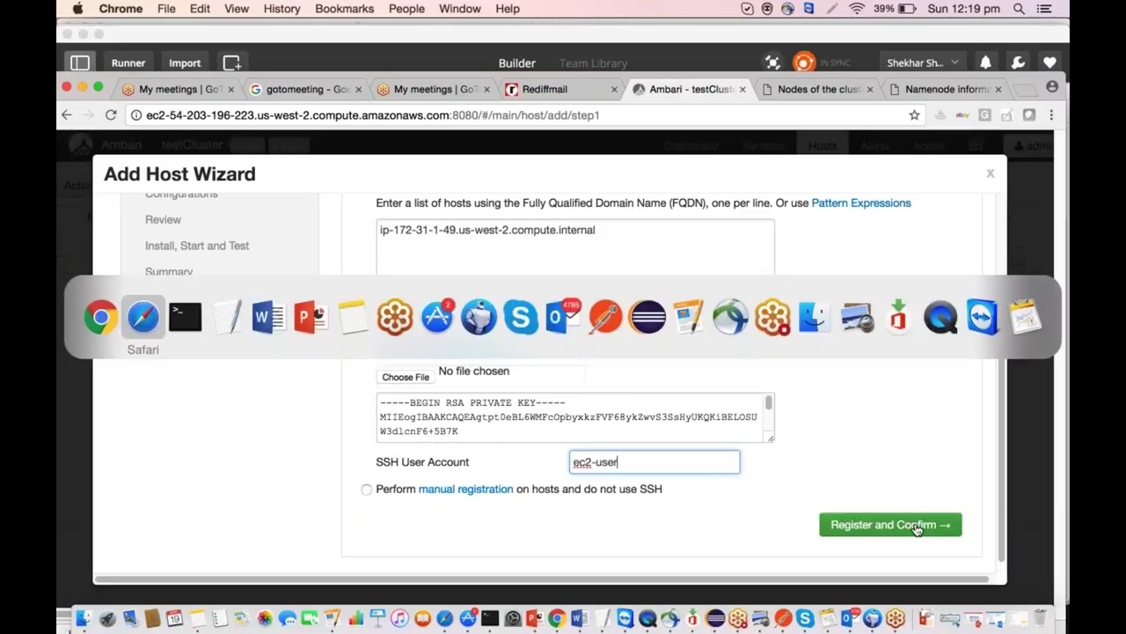
# Accept the new node's host key with 'yes' and clear the screen.
pyautogui.press('super+Tab')
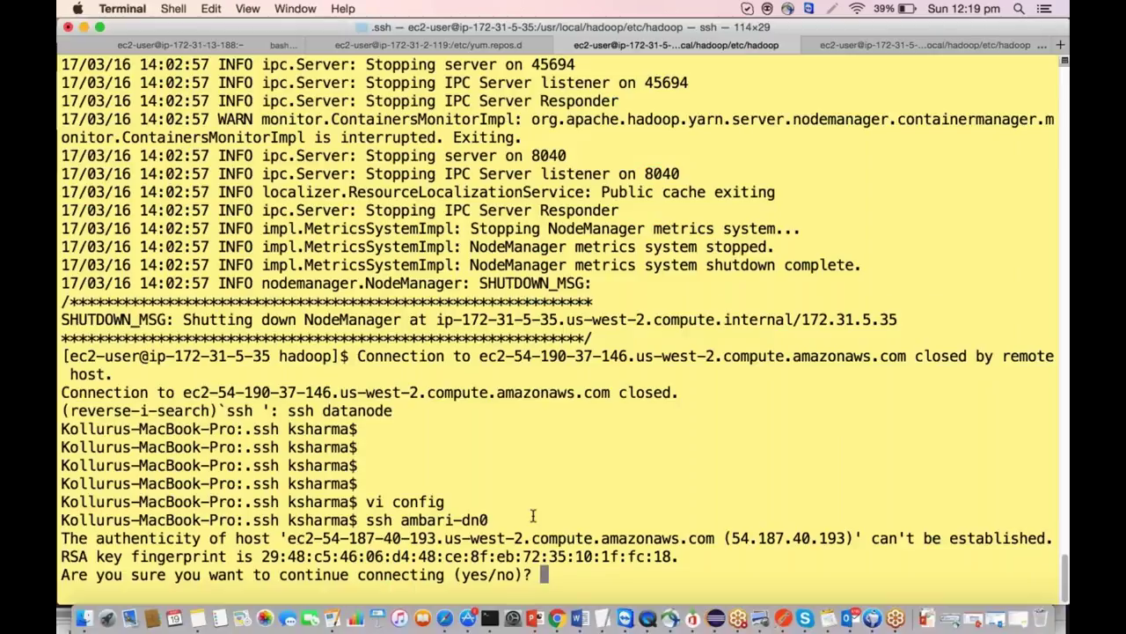
pyautogui.write('yes')
pyautogui.press('Return')
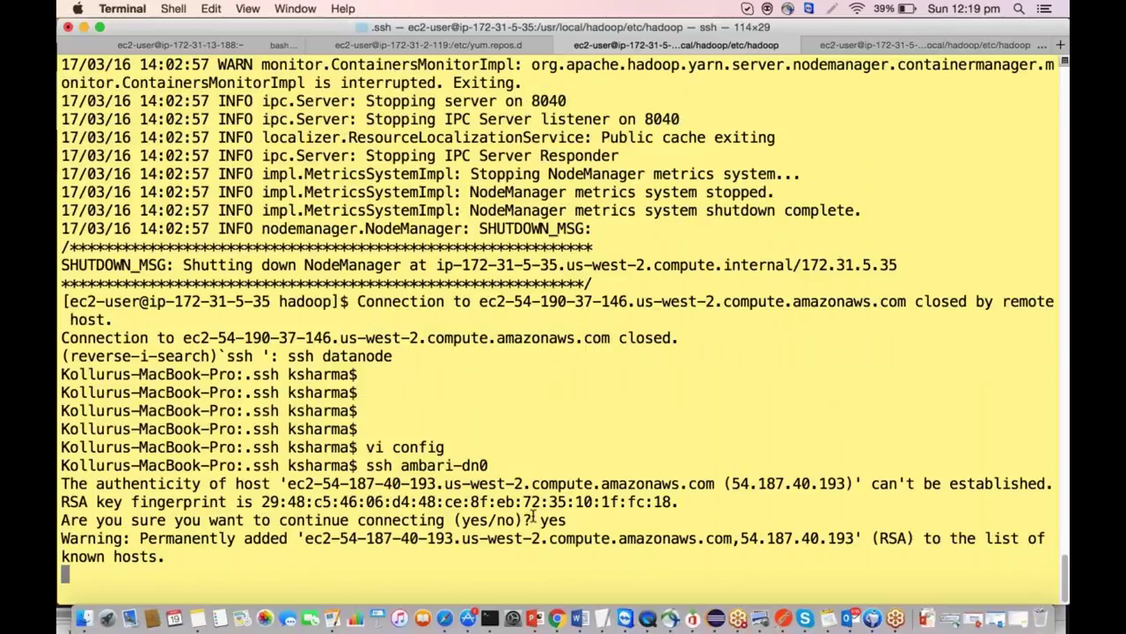
pyautogui.write('clear')
pyautogui.press('Return')
# Install wget on the node with 'sudo yum -y install wget'.
pyautogui.write('s')
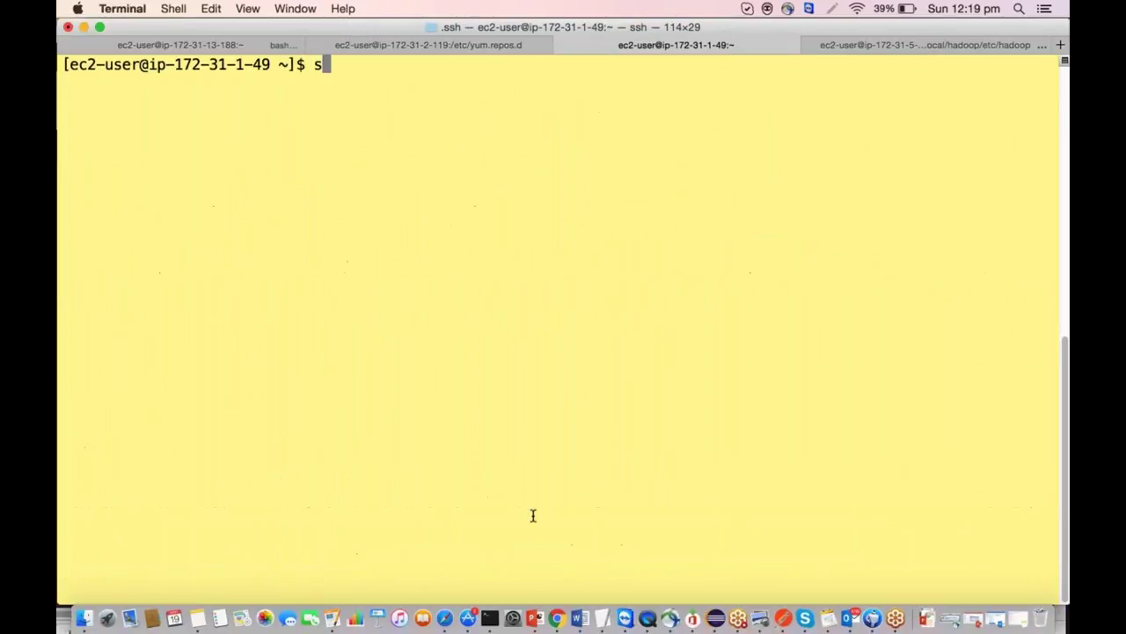
pyautogui.write('udo yum -y insa')
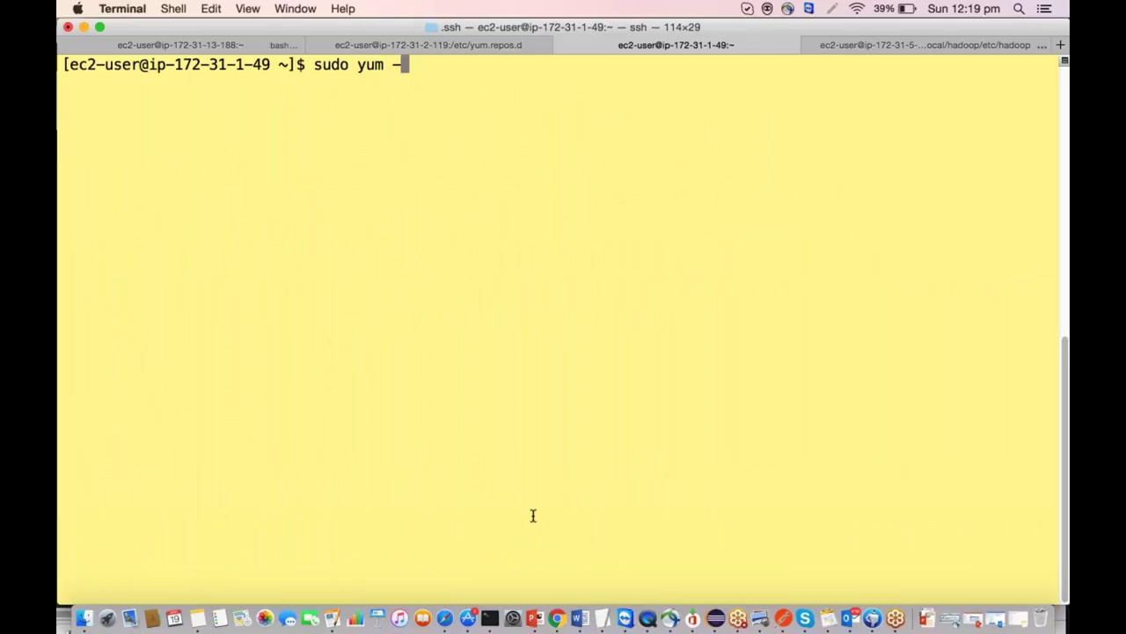
pyautogui.press('BackSpace')
pyautogui.write('tall wget')
pyautogui.press('Return')
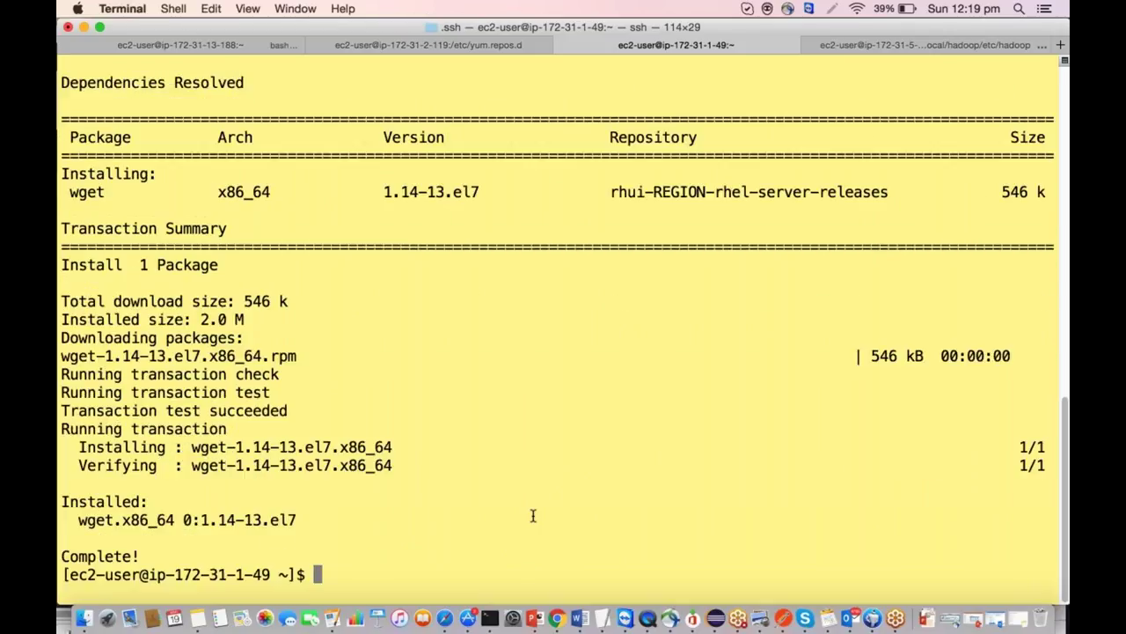
pyautogui.press('Up')
pyautogui.press('BackSpace')
pyautogui.press('BackSpace')
pyautogui.press('BackSpace')
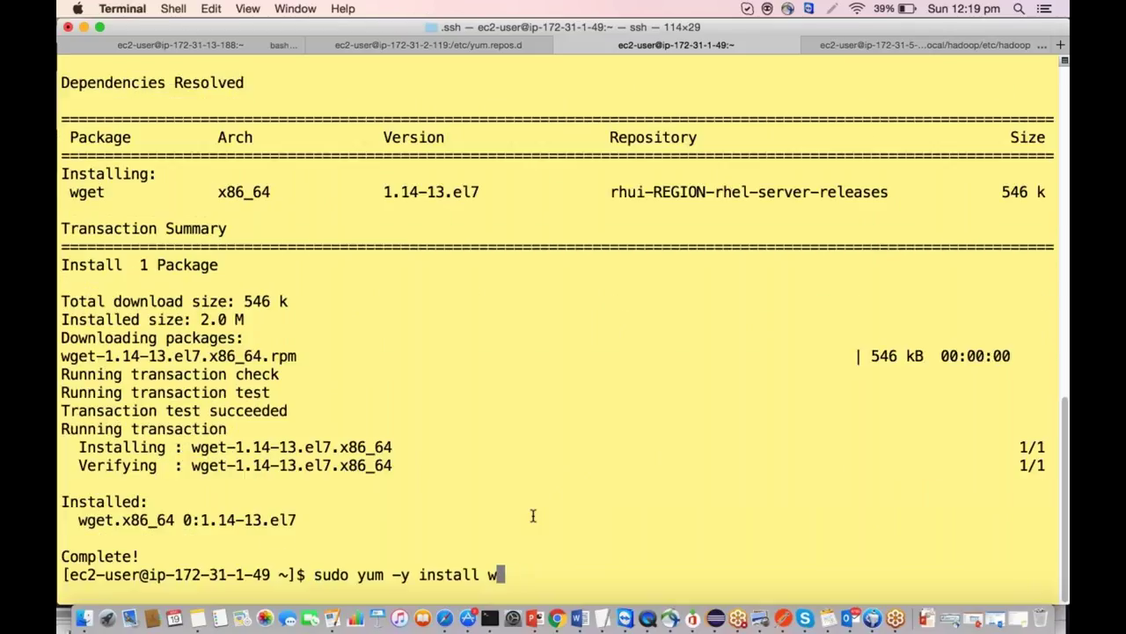
pyautogui.hotkey('ctrl', 'c')
pyautogui.hotkey('ctrl', 'c')
pyautogui.hotkey('ctrl', 'c')
pyautogui.write('clear')
pyautogui.press('Return')
# Install the ntp package with 'sudo yum -y install ntp'.
pyautogui.press('Up')
pyautogui.press('Up')
pyautogui.press('BackSpace')
pyautogui.press('BackSpace')
pyautogui.press('BackSpace')
pyautogui.press('BackSpace')
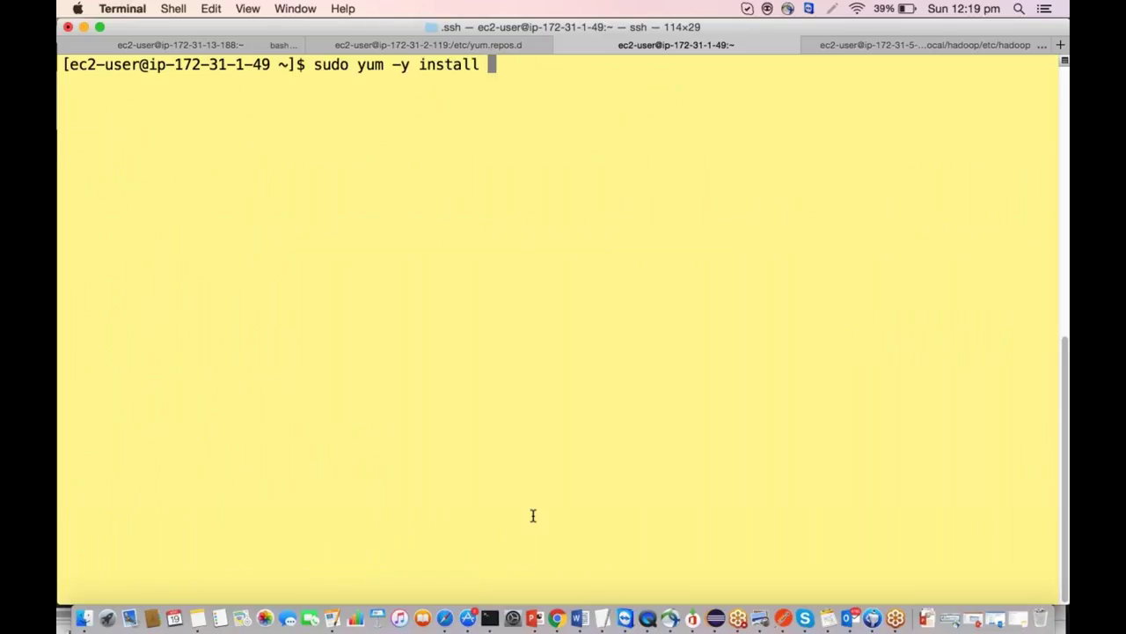
pyautogui.write('ntp')
pyautogui.press('Return')
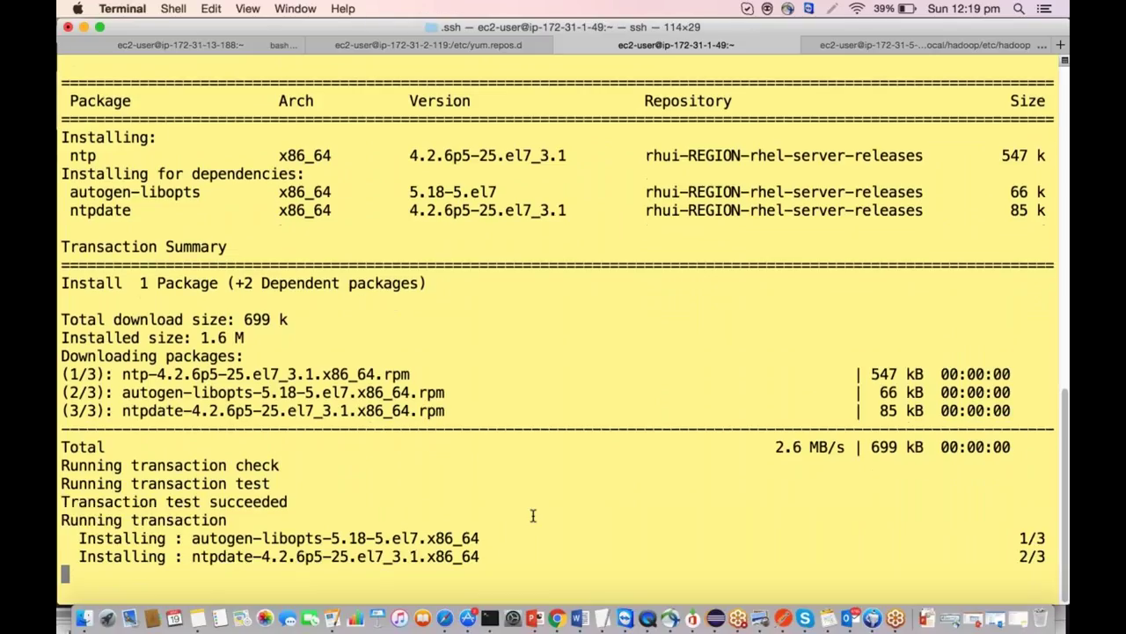
pyautogui.write('clear')
pyautogui.press('Return')
pyautogui.write('sudo systemctl ')
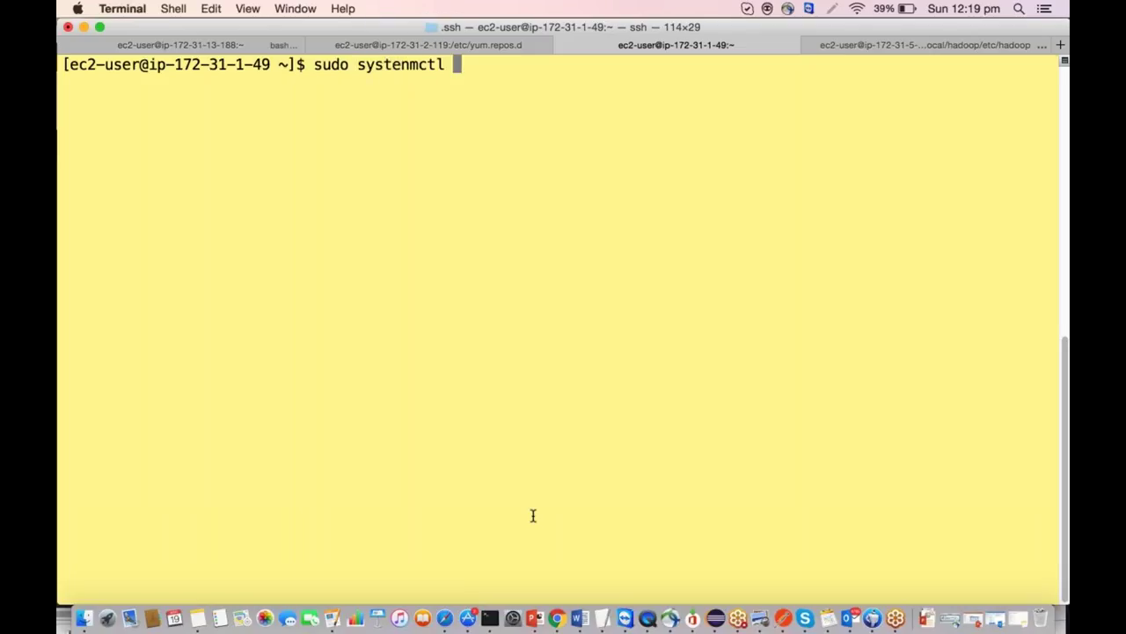
pyautogui.write('s')
# Enable the ntpd service with 'sudo systemctl enable ntpd.service'.
pyautogui.press('BackSpace')
pyautogui.write('enabel')
pyautogui.press('BackSpace')
pyautogui.press('BackSpace')
pyautogui.write('le ntp')
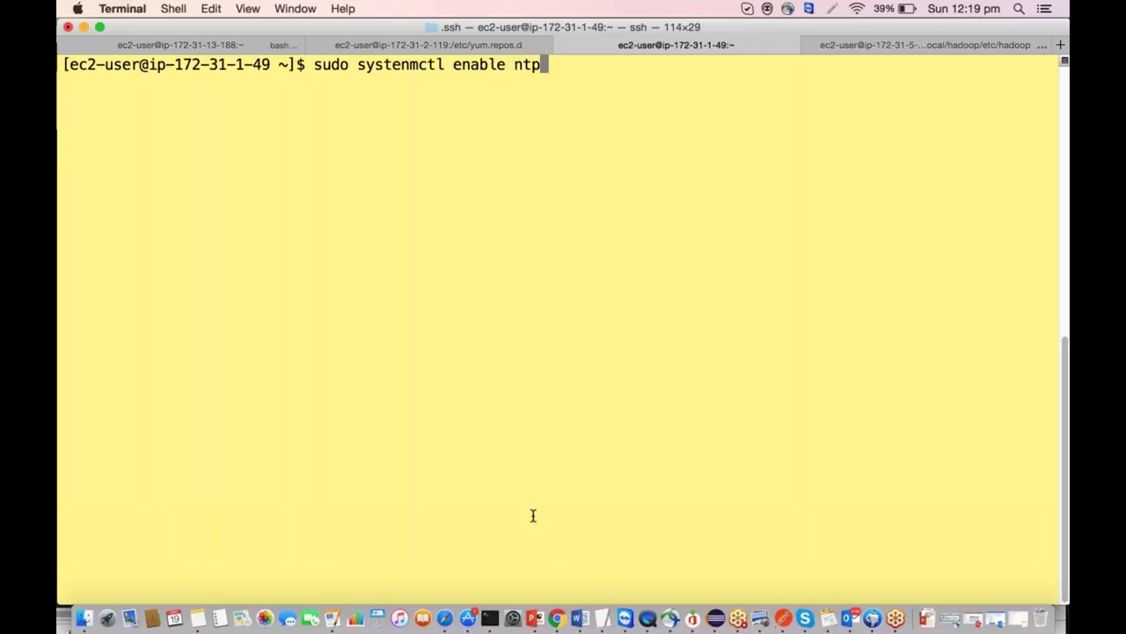
pyautogui.write('d.servcic')
pyautogui.press('BackSpace')
pyautogui.press('BackSpace')
pyautogui.press('BackSpace')
pyautogui.write('ice')
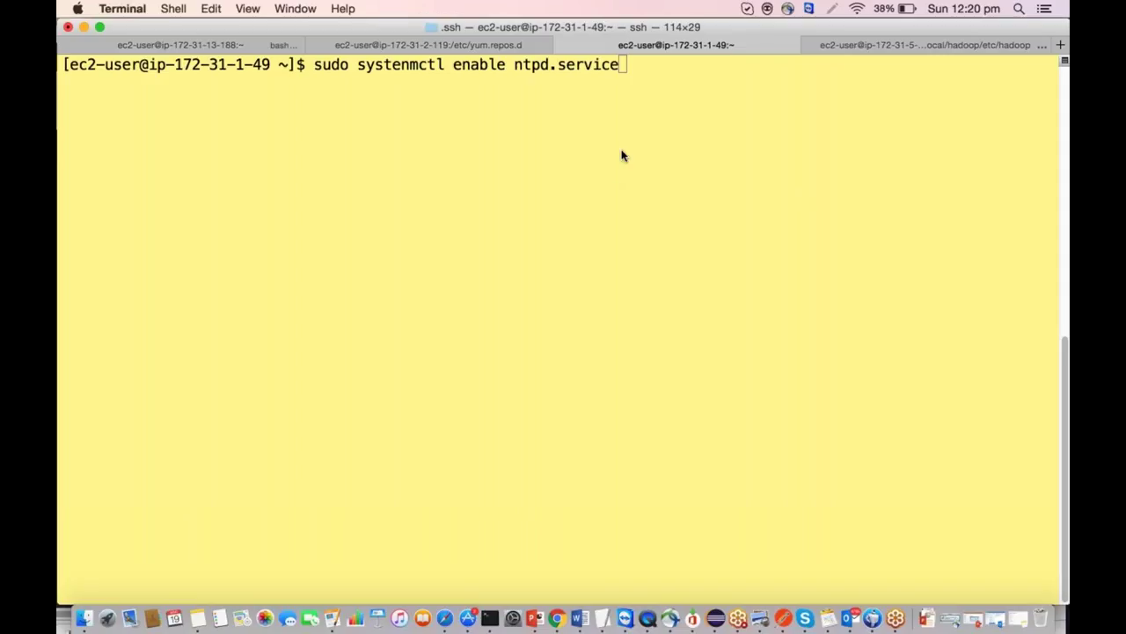
pyautogui.press('Return')
pyautogui.press('Up')
pyautogui.press('Left')
pyautogui.press('Left')
pyautogui.press('Left')
pyautogui.press('Left')
pyautogui.press('Left')
pyautogui.press('Left')
pyautogui.press('Left')
pyautogui.press('Left')
pyautogui.press('Left')
pyautogui.press('Left')
pyautogui.press('Left')
pyautogui.press('Left')
pyautogui.press('Left')
pyautogui.press('Left')
pyautogui.press('Left')
pyautogui.press('Left')
pyautogui.press('Left')
pyautogui.press('Left')
pyautogui.press('Left')
pyautogui.press('Left')
pyautogui.press('Left')
pyautogui.press('Left')
pyautogui.press('Left')
pyautogui.press('Left')
pyautogui.press('BackSpace')
pyautogui.press('Return')
# Start ntpd with 'sudo systemctl start ntpd.service'.
pyautogui.press('Up')
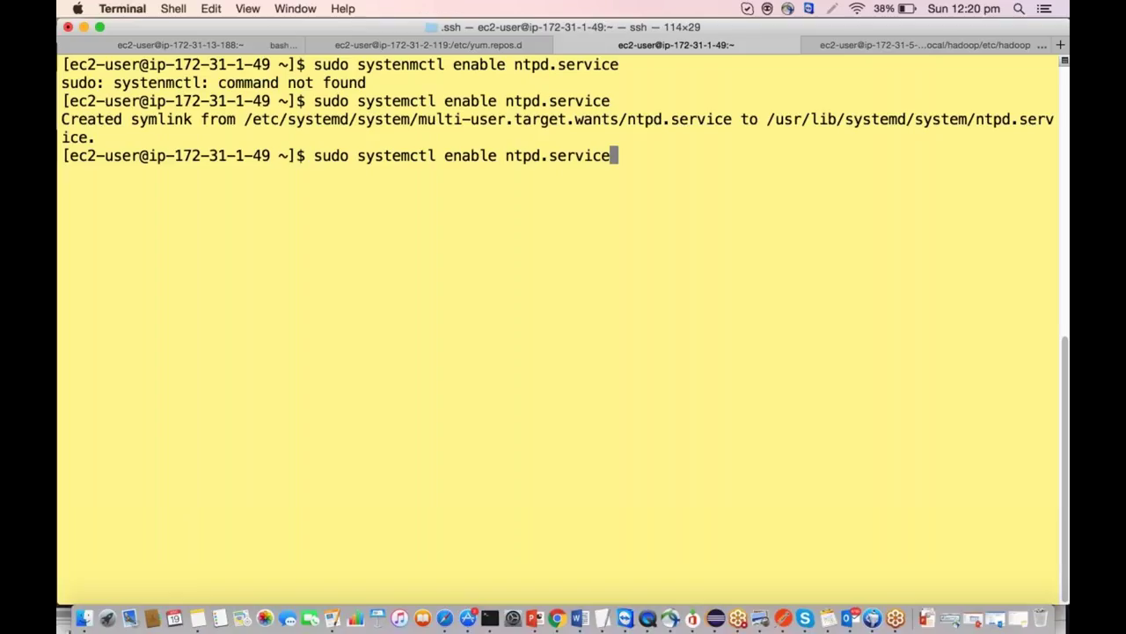
pyautogui.press('Left')
pyautogui.press('Left')
pyautogui.press('Left')
pyautogui.press('Left')
pyautogui.press('Left')
pyautogui.press('Left')
pyautogui.press('Left')
pyautogui.press('Left')
pyautogui.press('Left')
pyautogui.press('Left')
pyautogui.press('Left')
pyautogui.press('Left')
pyautogui.press('Left')
pyautogui.press('BackSpace')
pyautogui.press('BackSpace')
pyautogui.press('BackSpace')
pyautogui.press('BackSpace')
pyautogui.press('BackSpace')
pyautogui.press('BackSpace')
pyautogui.write('start')
pyautogui.press('Return')
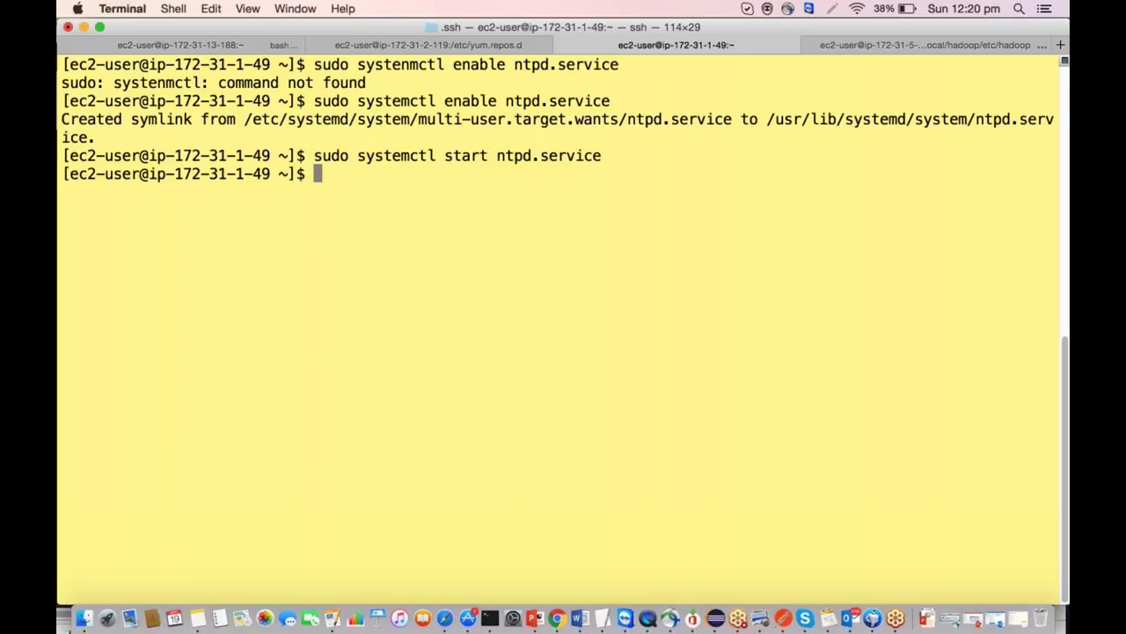
# Check 'sudo systemctl status ntpd.service' and confirm it reads active (running).
pyautogui.press('Up')
pyautogui.press('Left')
pyautogui.press('Left')
pyautogui.press('Left')
pyautogui.press('Left')
pyautogui.press('Left')
pyautogui.press('Left')
pyautogui.press('Left')
pyautogui.press('Left')
pyautogui.press('Left')
pyautogui.press('Left')
pyautogui.press('Left')
pyautogui.press('Left')
pyautogui.press('Left')
pyautogui.press('Left')
pyautogui.press('BackSpace')
pyautogui.press('BackSpace')
pyautogui.press('Right')
pyautogui.press('BackSpace')
pyautogui.press('BackSpace')
pyautogui.press('BackSpace')
pyautogui.write('activ')
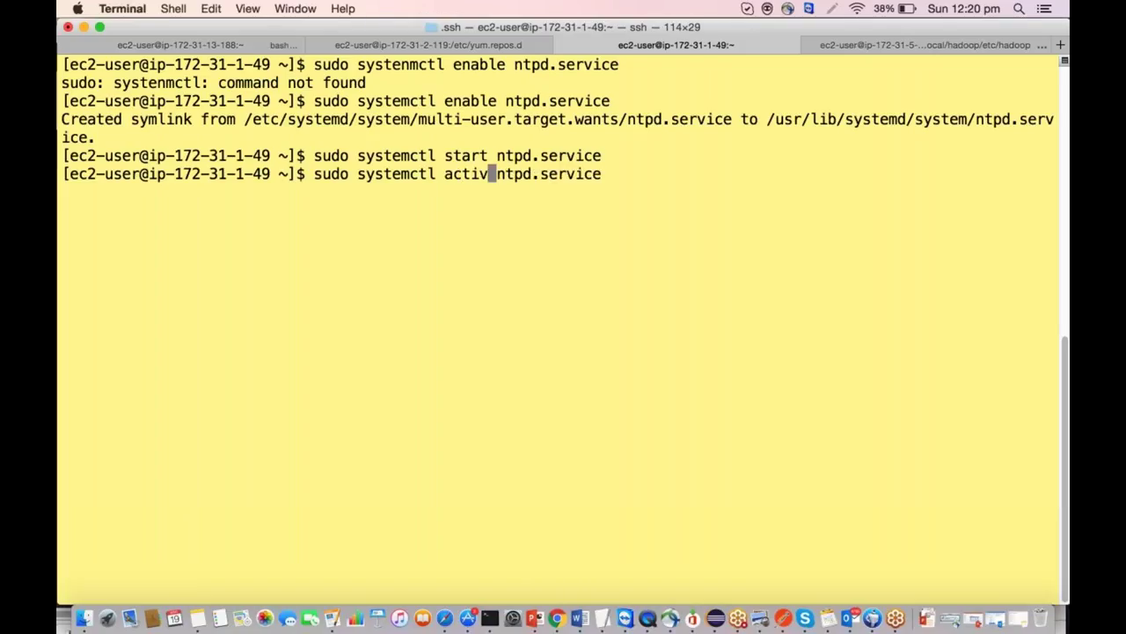
pyautogui.press('BackSpace')
pyautogui.press('BackSpace')
pyautogui.press('BackSpace')
pyautogui.press('BackSpace')
pyautogui.press('BackSpace')
pyautogui.write('stat')
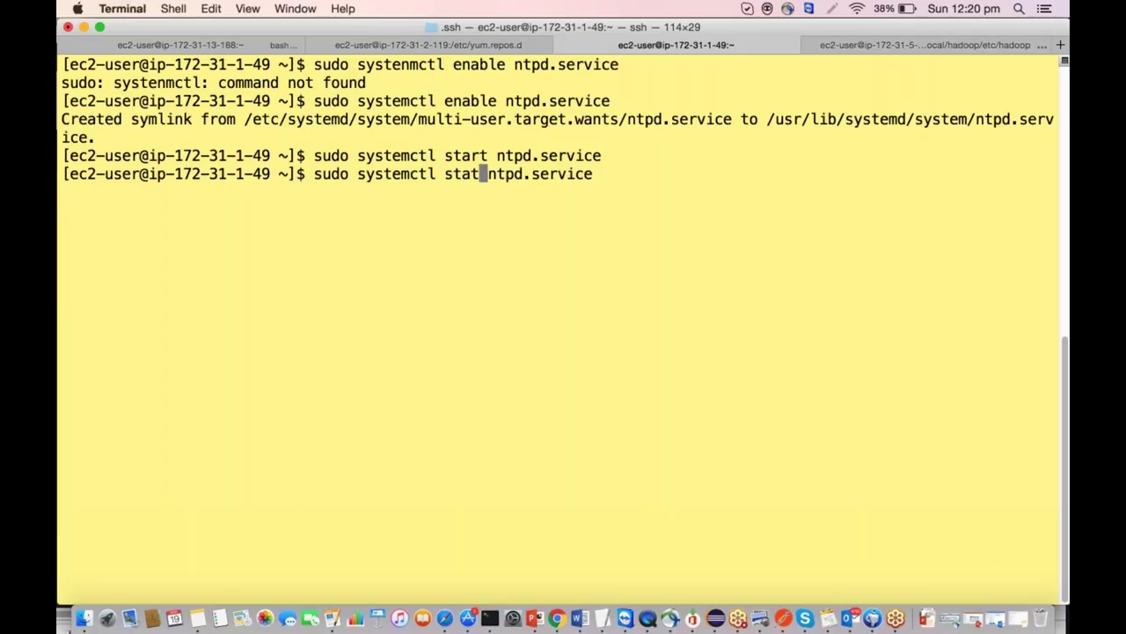
pyautogui.write('us')
pyautogui.press('Return')
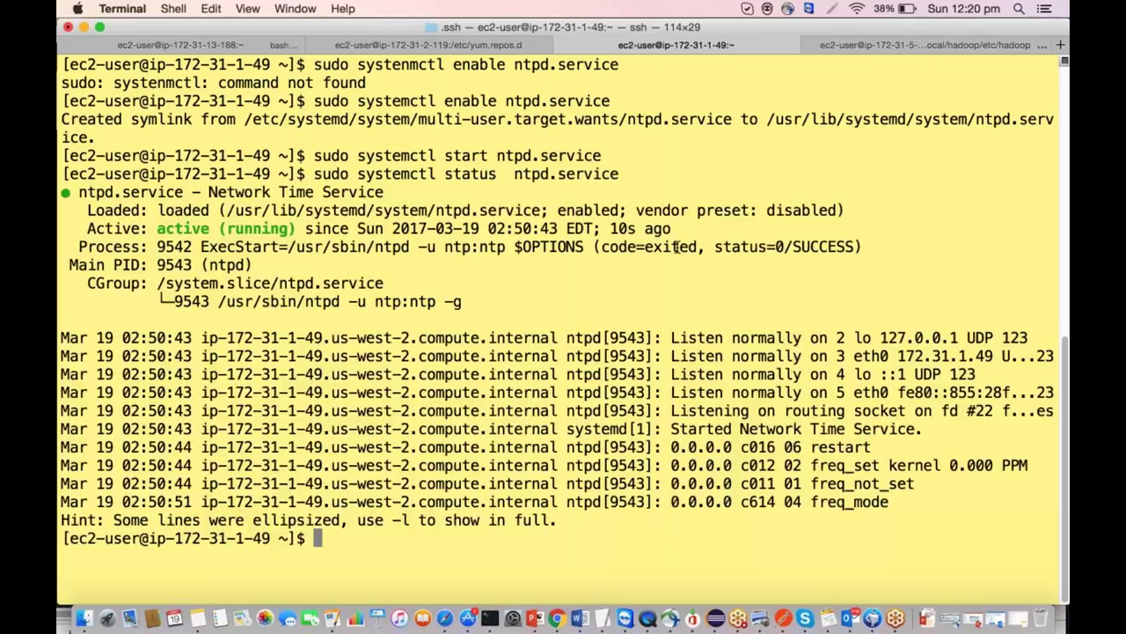
pyautogui.moveTo(160, 228); pyautogui.dragTo(295, 229)
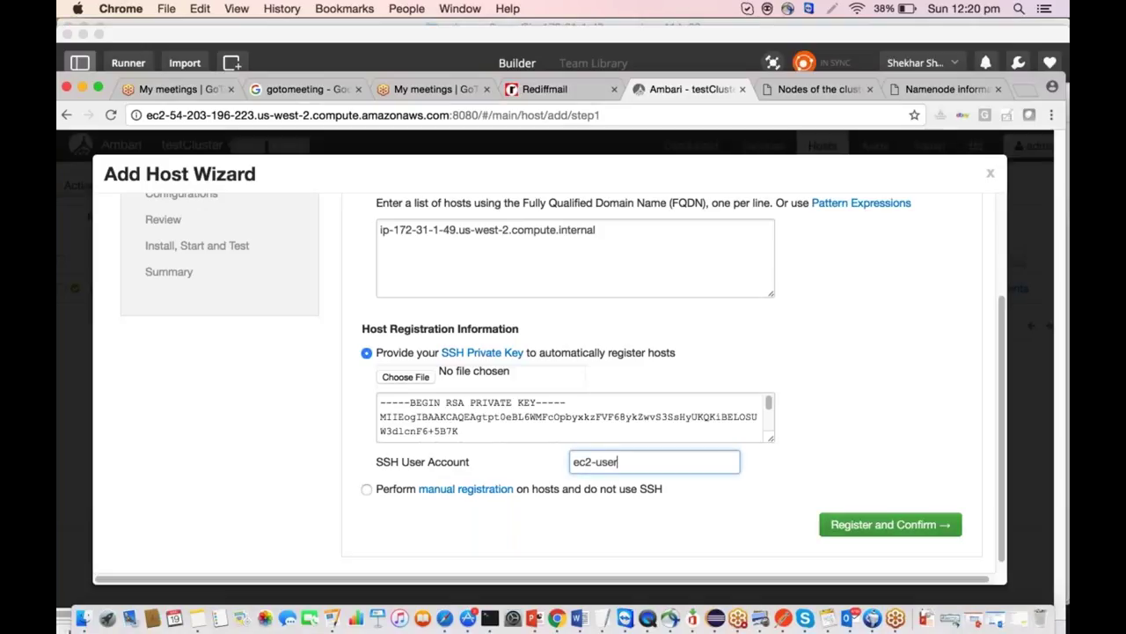
# Register the new host, wait for Success with all host checks passed, and continue.
pyautogui.click(958, 528)
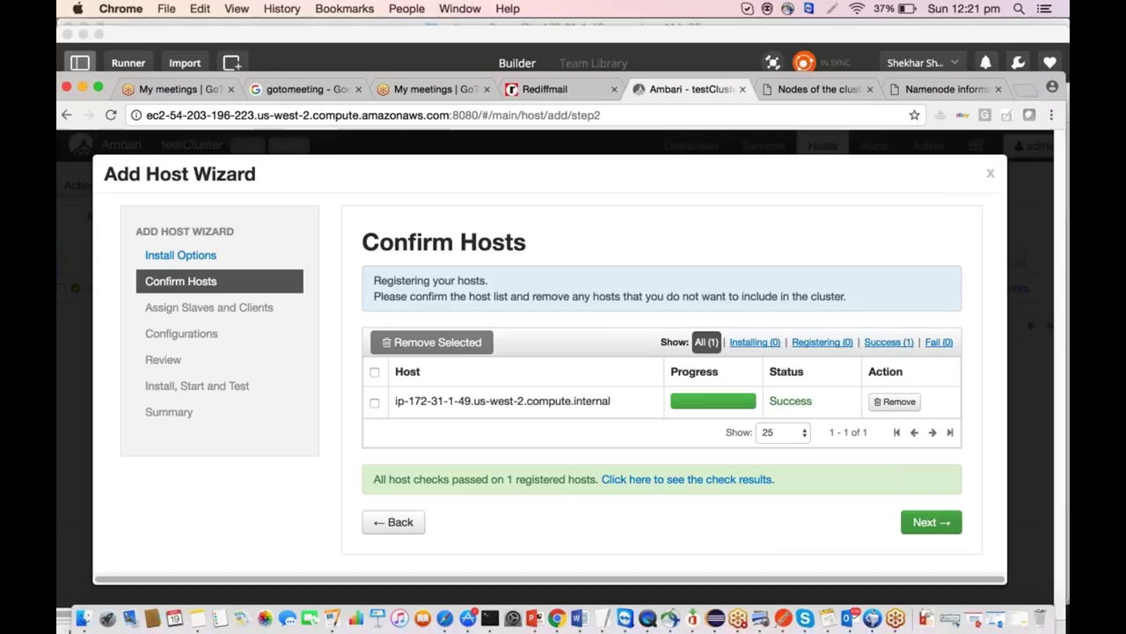
pyautogui.click(931, 522)
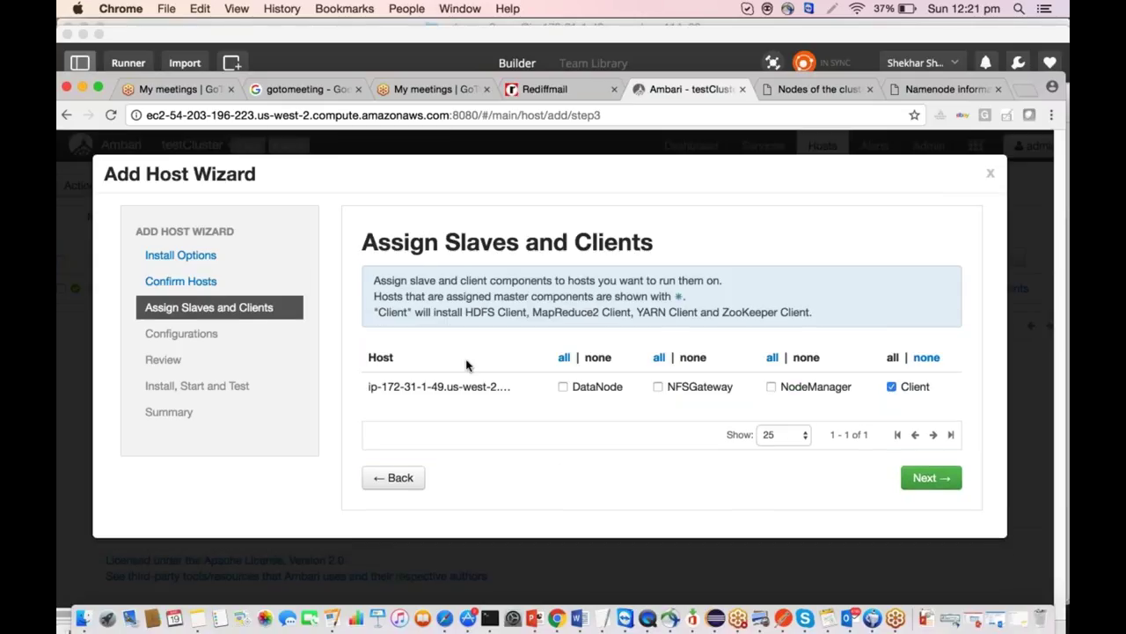
# Assign DataNode and NodeManager to the new host and keep the default configuration groups.
pyautogui.click(563, 386)
pyautogui.click(564, 389)
pyautogui.click(568, 387)
pyautogui.click(774, 388)
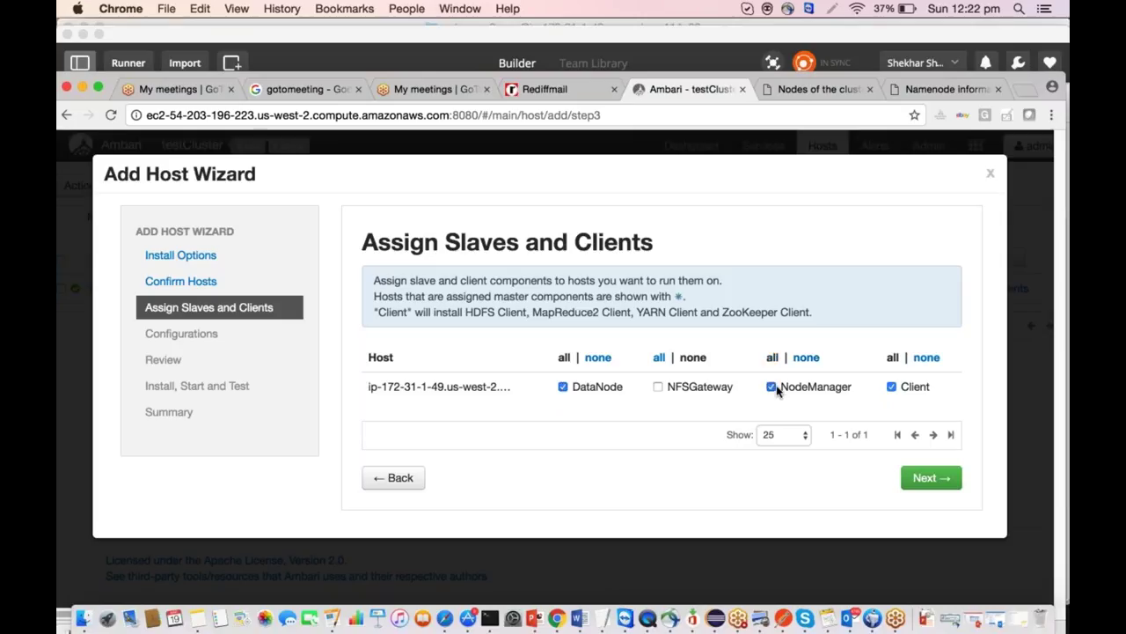
pyautogui.click(935, 479)
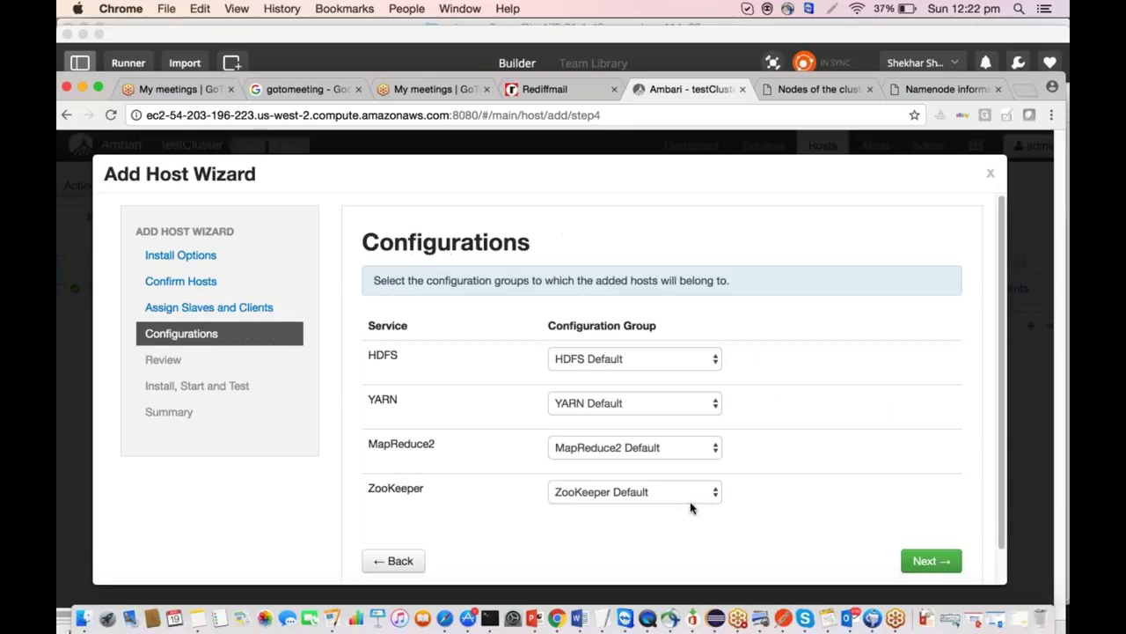
pyautogui.scroll(-1, 711, 414)
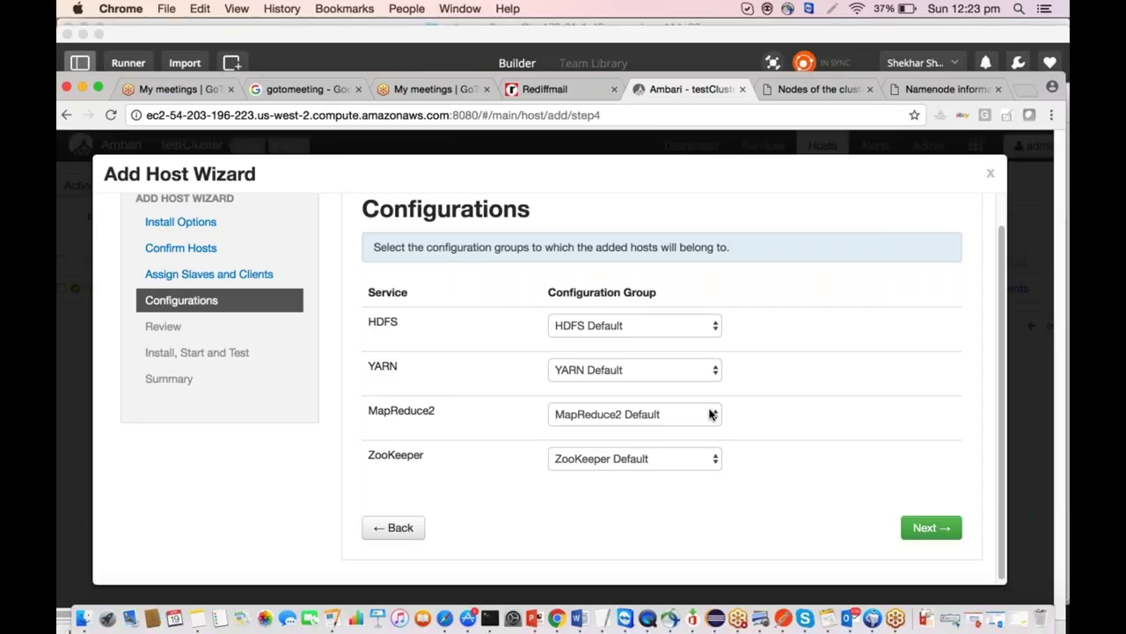
pyautogui.click(925, 527)
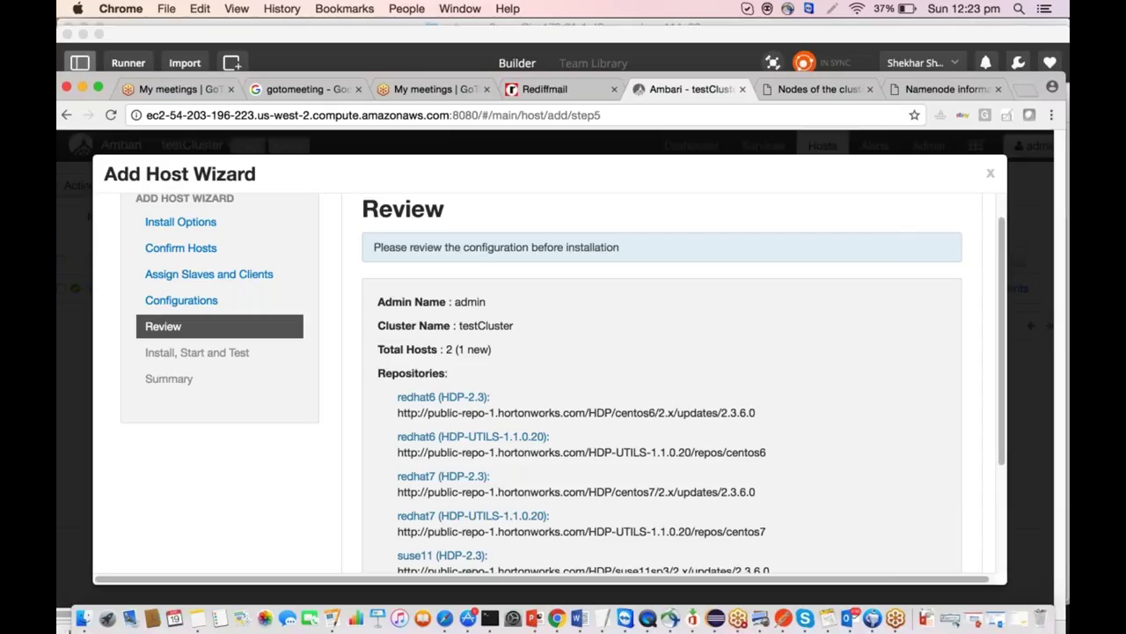
# Deploy the new host from the Review page.
pyautogui.scroll(-5, 930, 481)
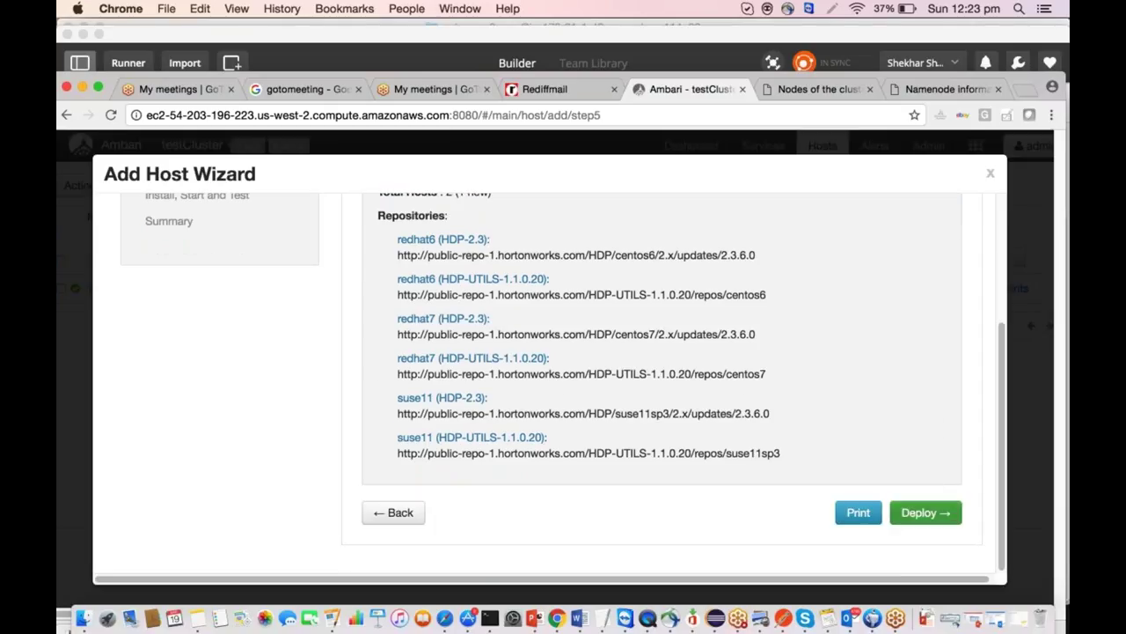
pyautogui.click(916, 512)
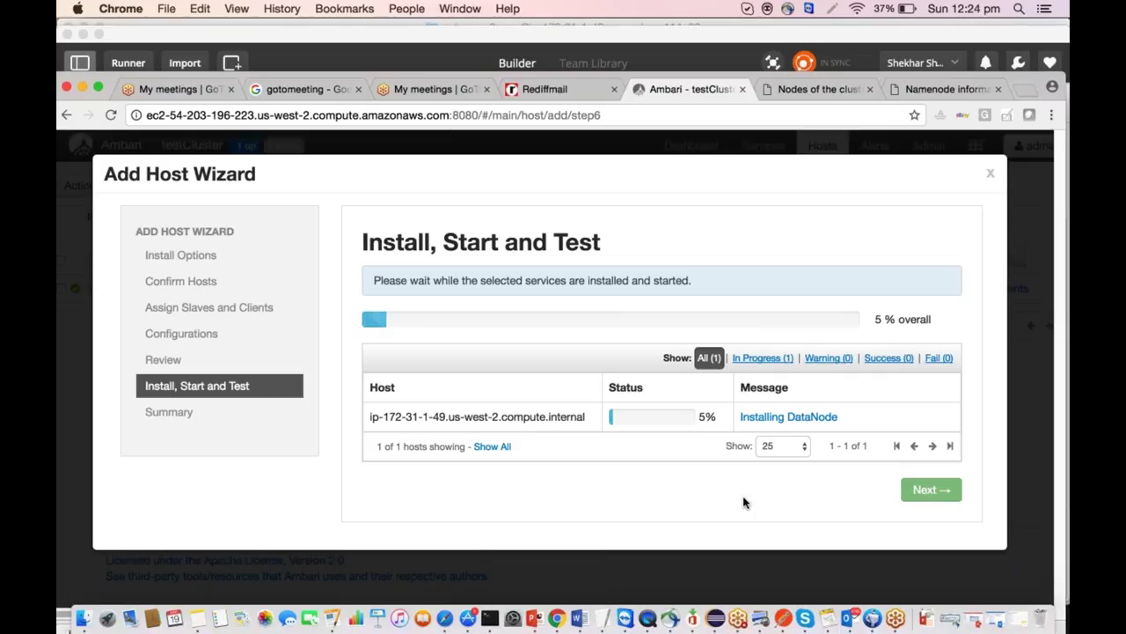
# Inspect the new host's DataNode Install log while installation runs to 100%.
pyautogui.click(789, 417)
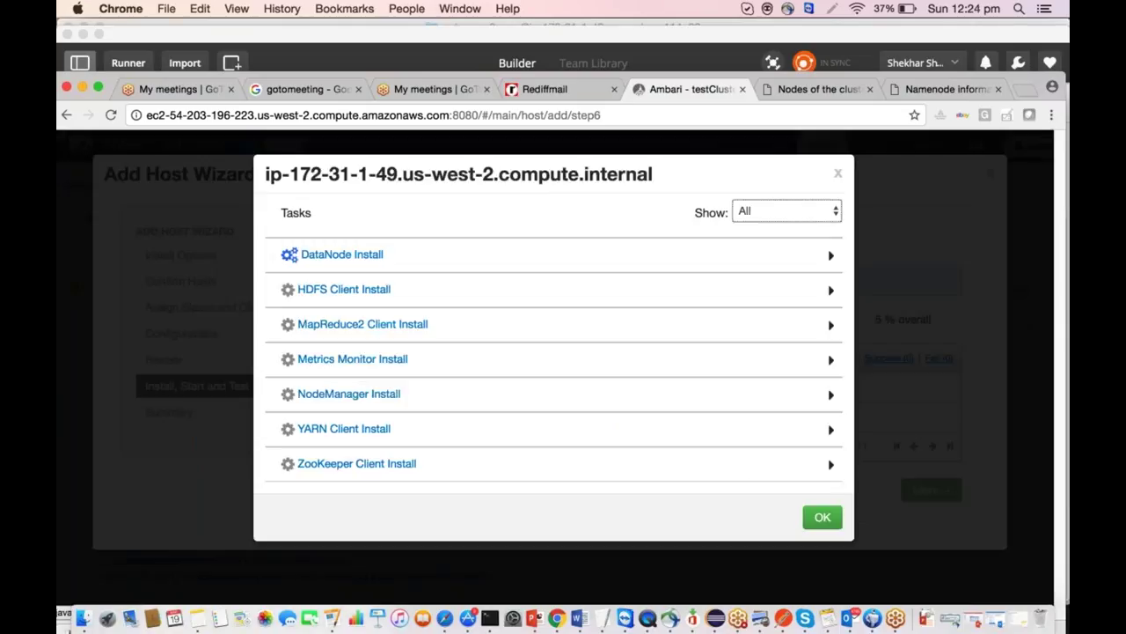
pyautogui.click(342, 254)
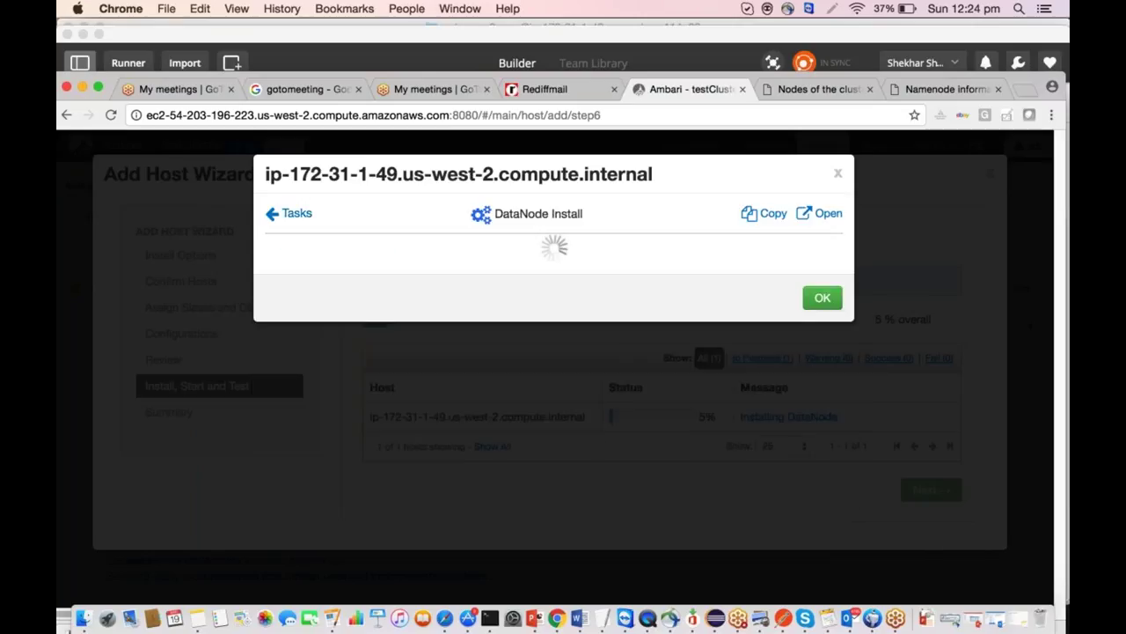
pyautogui.moveTo(508, 472); pyautogui.dragTo(786, 473)
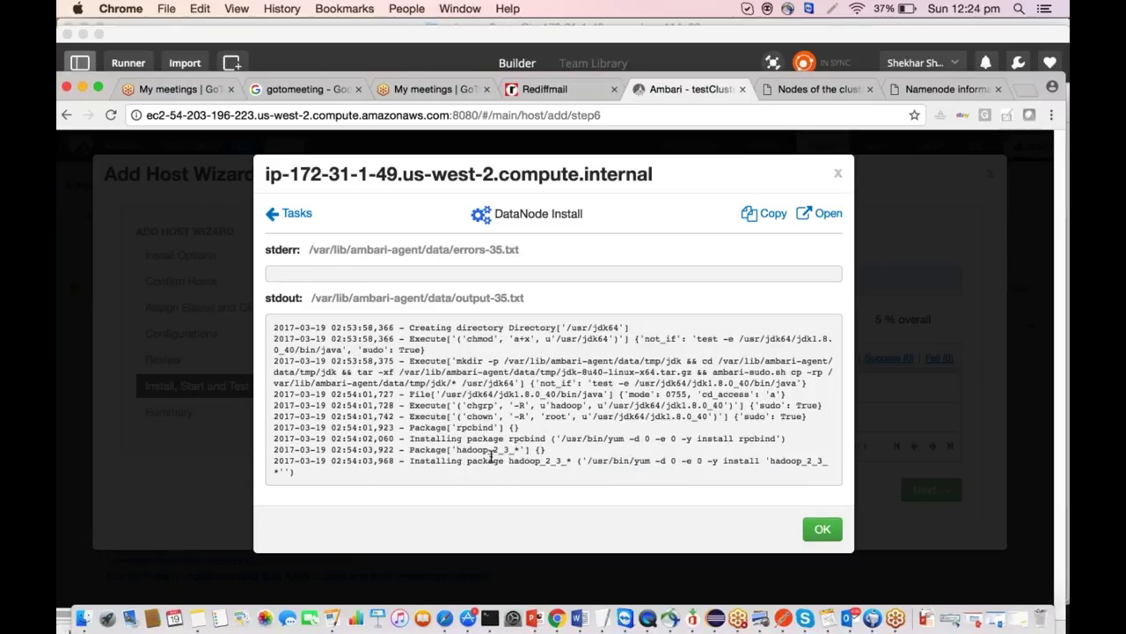
pyautogui.moveTo(463, 459); pyautogui.dragTo(566, 470)
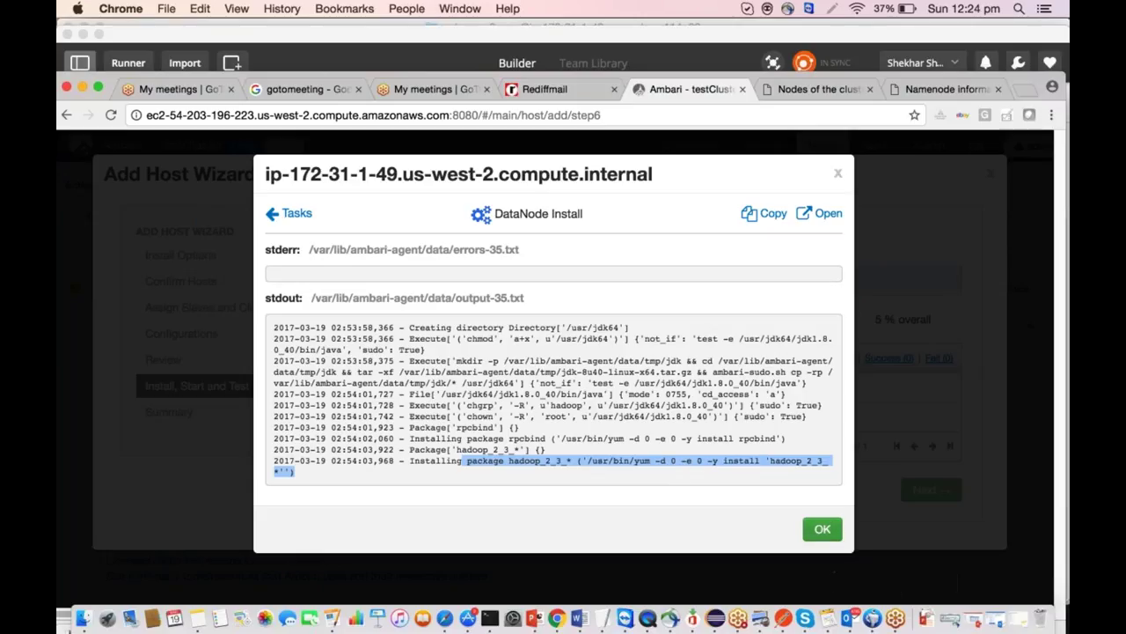
pyautogui.press('Return')
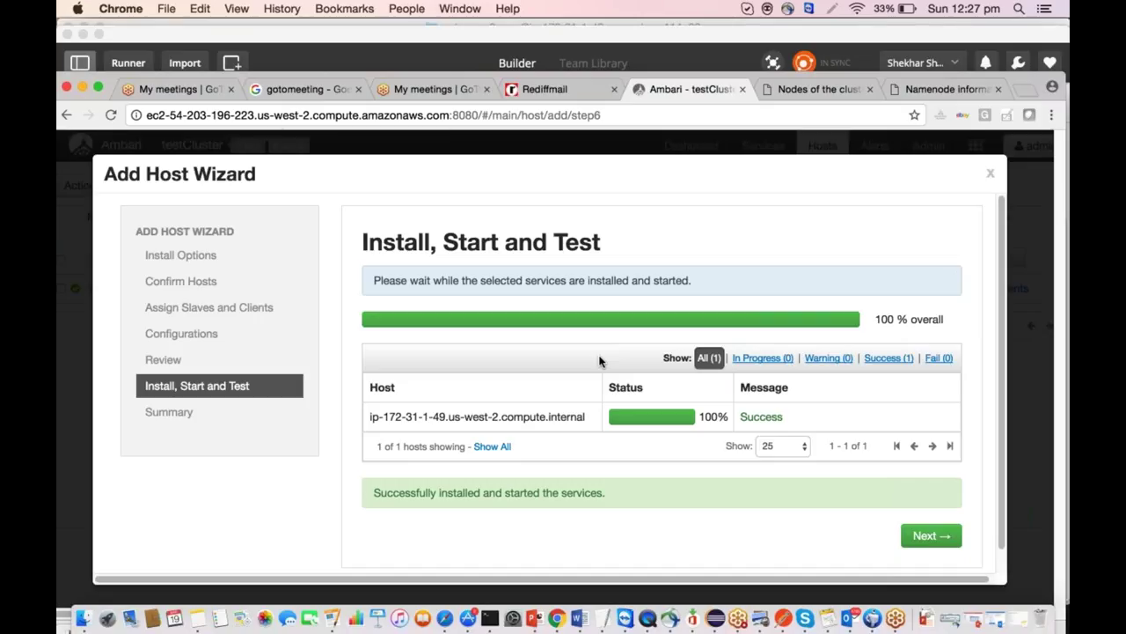
# Finish the Add Host Wizard and check the dashboard for DataNodes and NodeManagers Live 2/2.
pyautogui.click(925, 534)
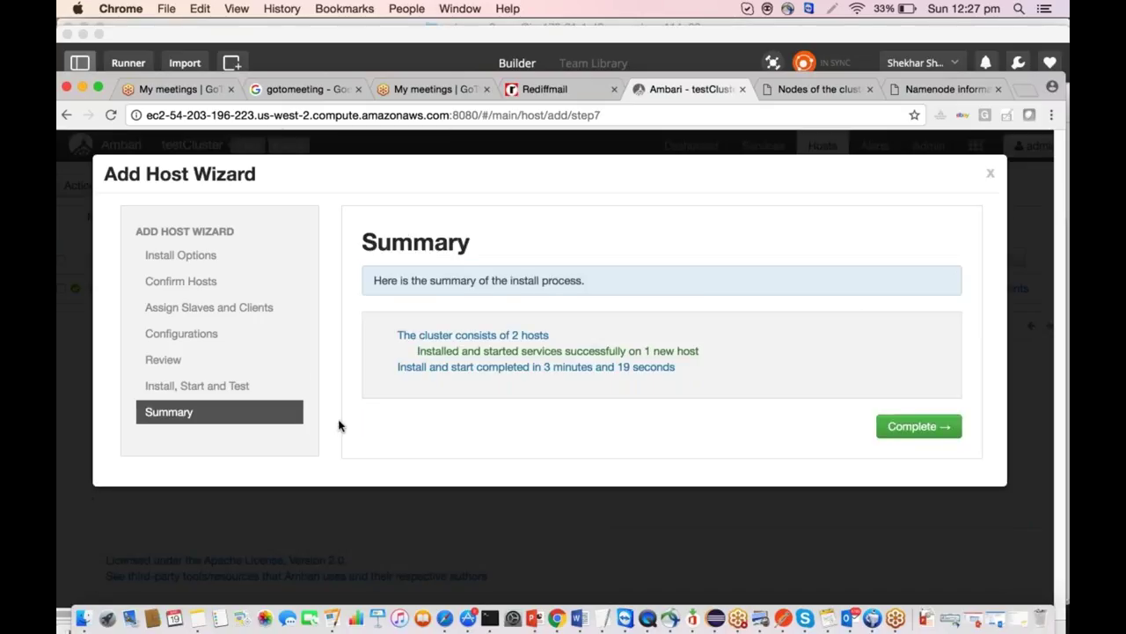
pyautogui.click(919, 425)
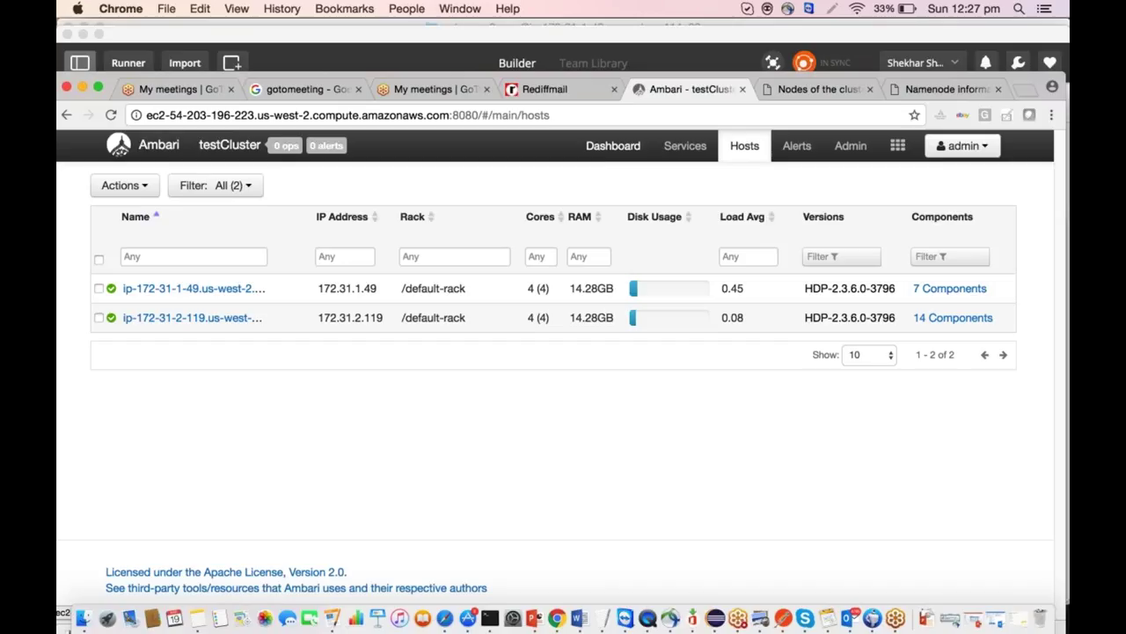
pyautogui.click(623, 151)
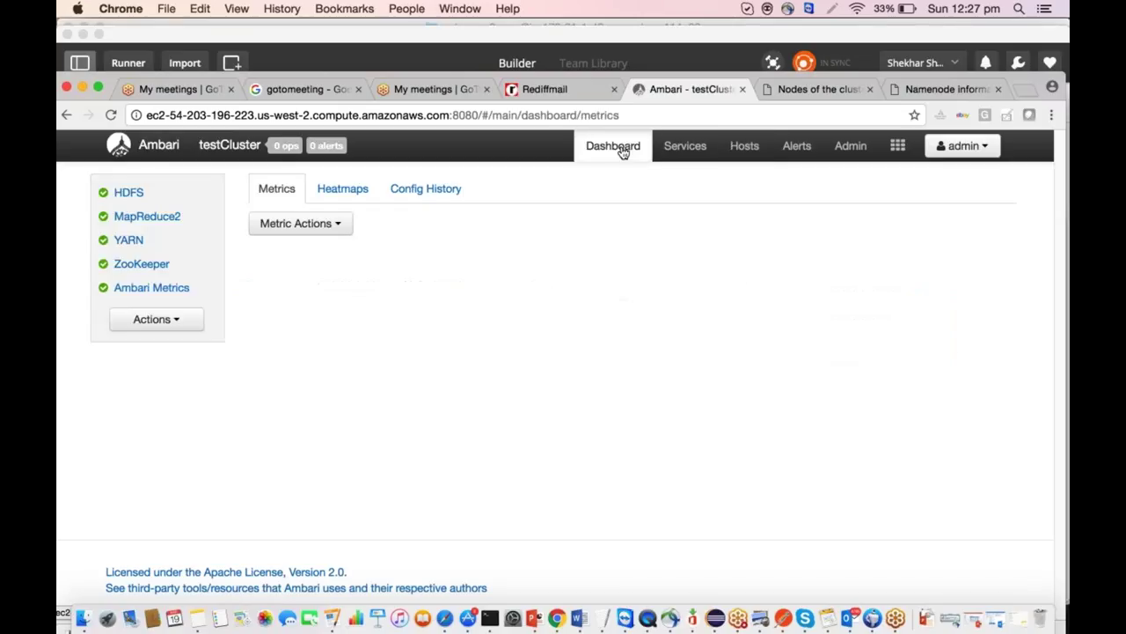
# Open the NameNode web UI from the HDFS quick links and highlight the Live Nodes count of 2.
pyautogui.click(139, 203)
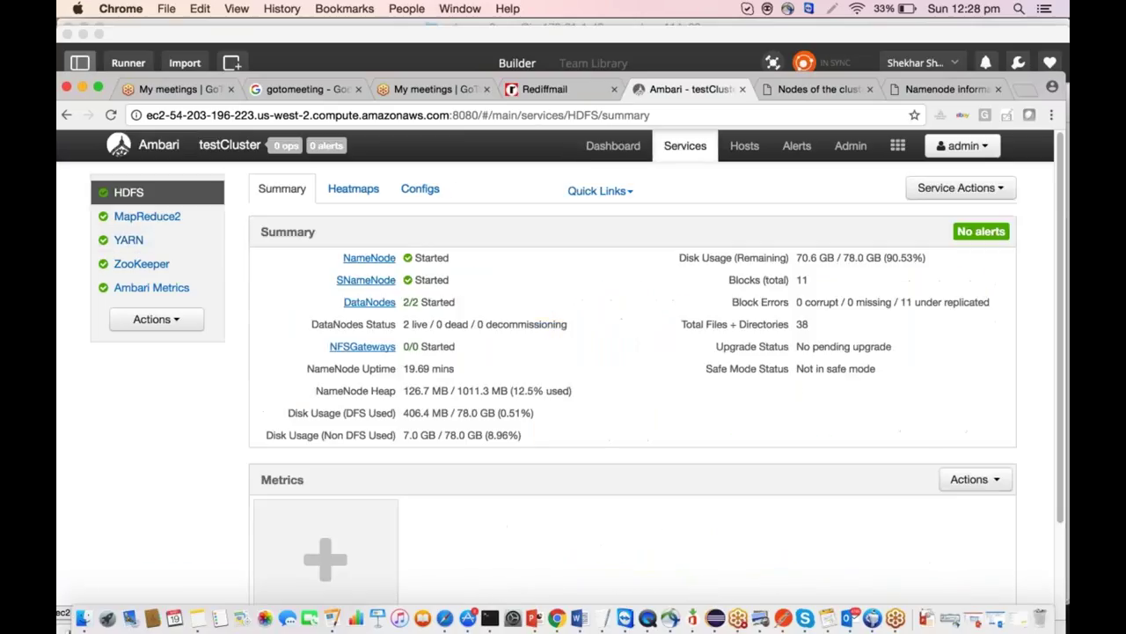
pyautogui.click(633, 194)
pyautogui.click(629, 220)
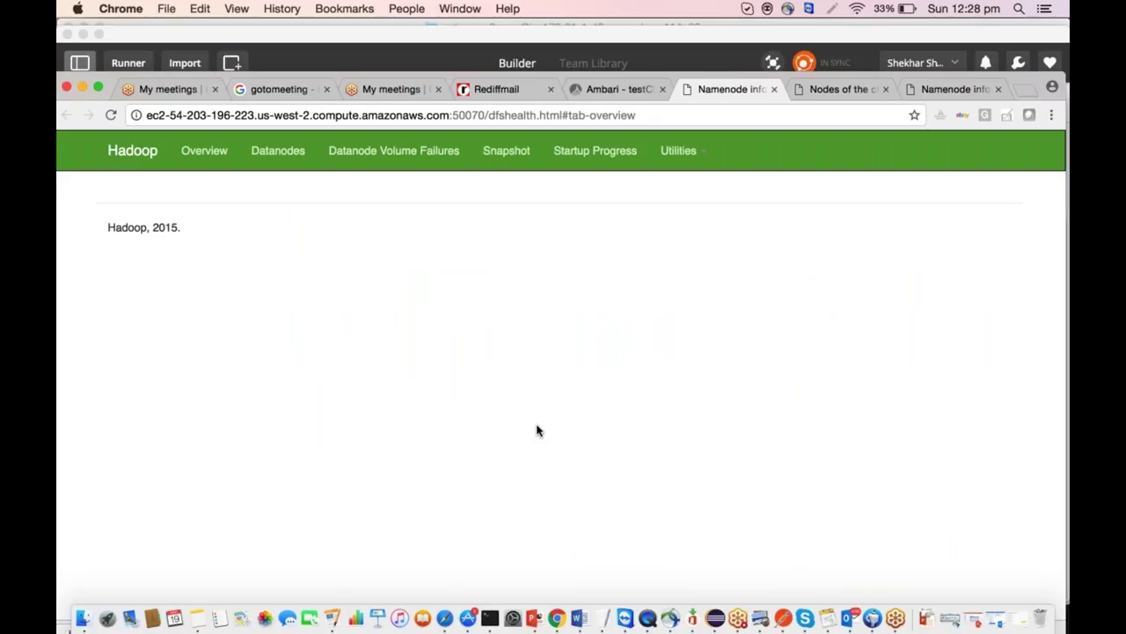
pyautogui.scroll(-5, 537, 430)
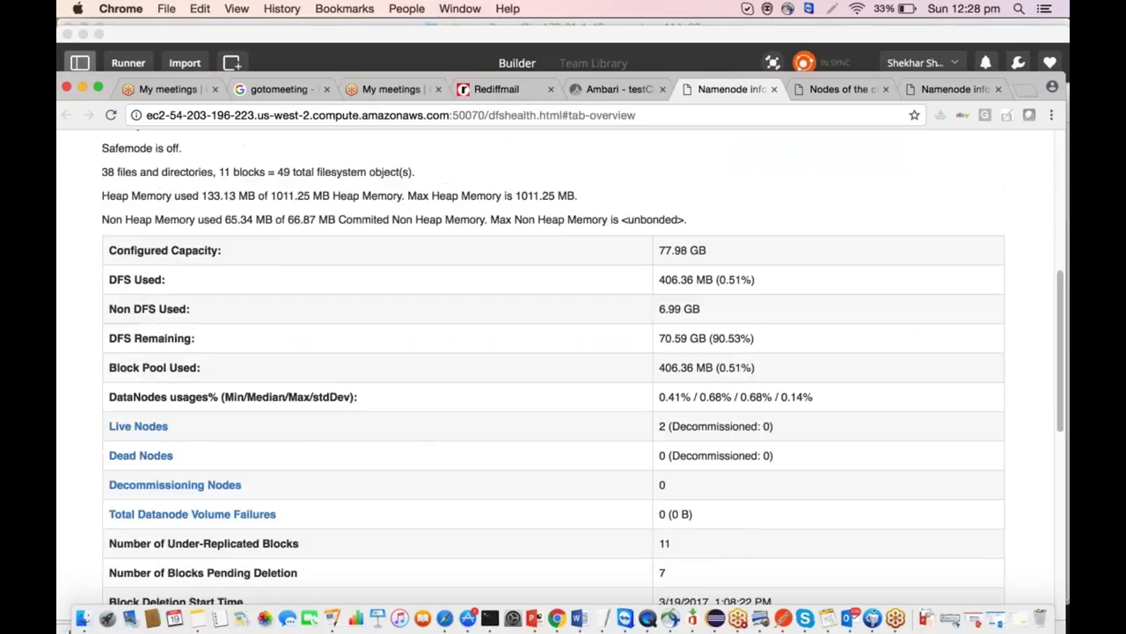
pyautogui.scroll(-3, 689, 565)
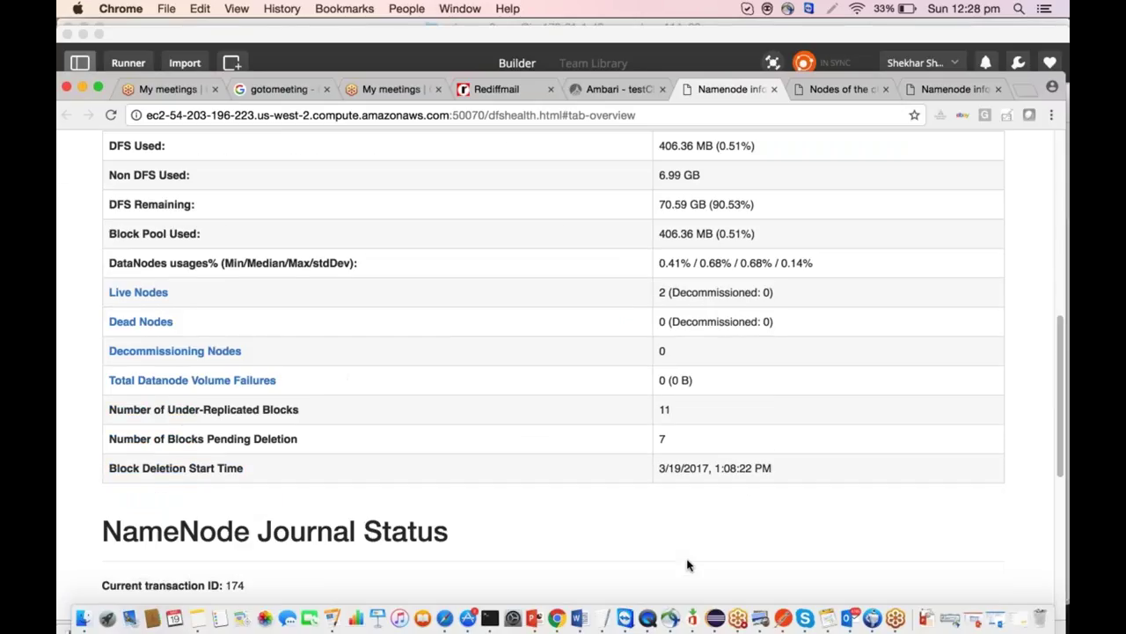
pyautogui.moveTo(774, 293); pyautogui.dragTo(653, 294)
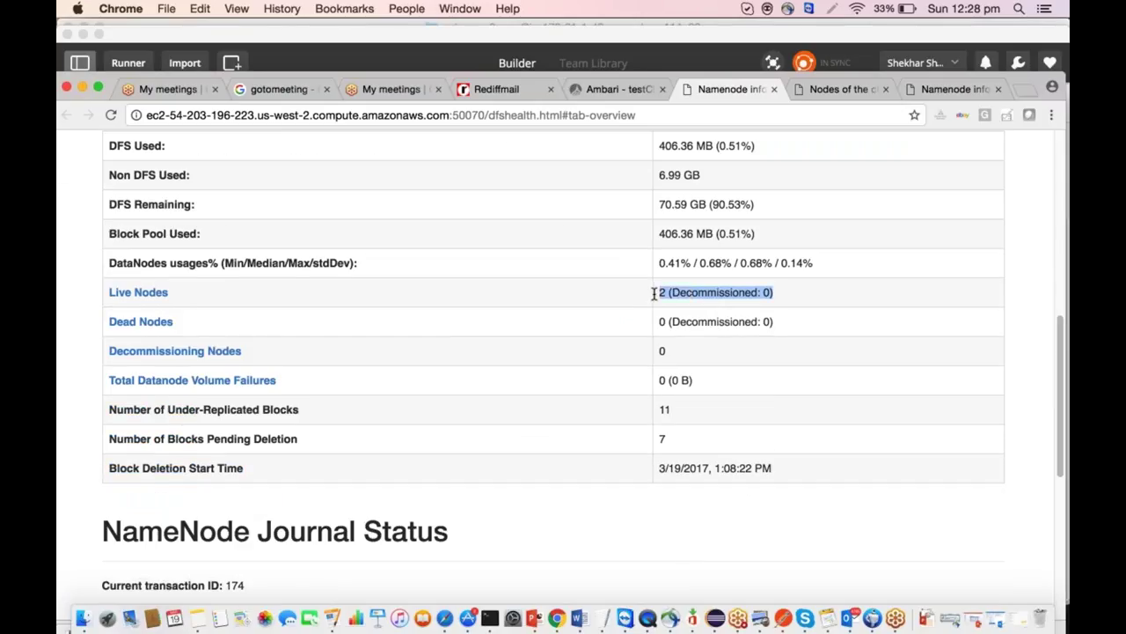
# Refresh the ResourceManager Nodes list to show two RUNNING nodes, then review the HDFS summary.
pyautogui.click(847, 89)
pyautogui.press('super+r')
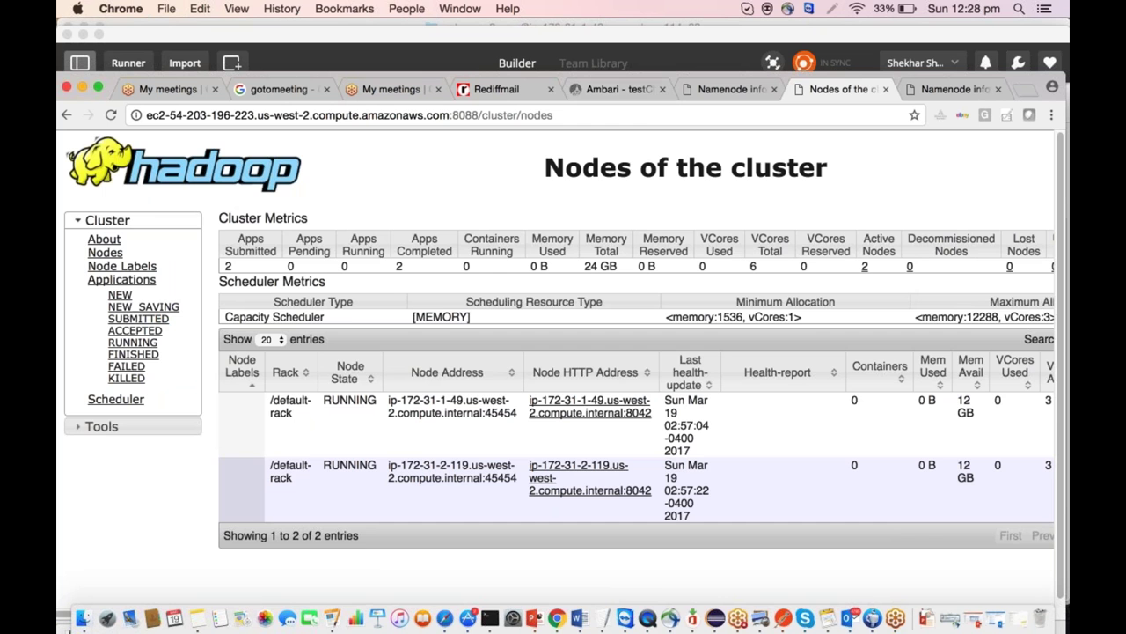
pyautogui.click(616, 89)
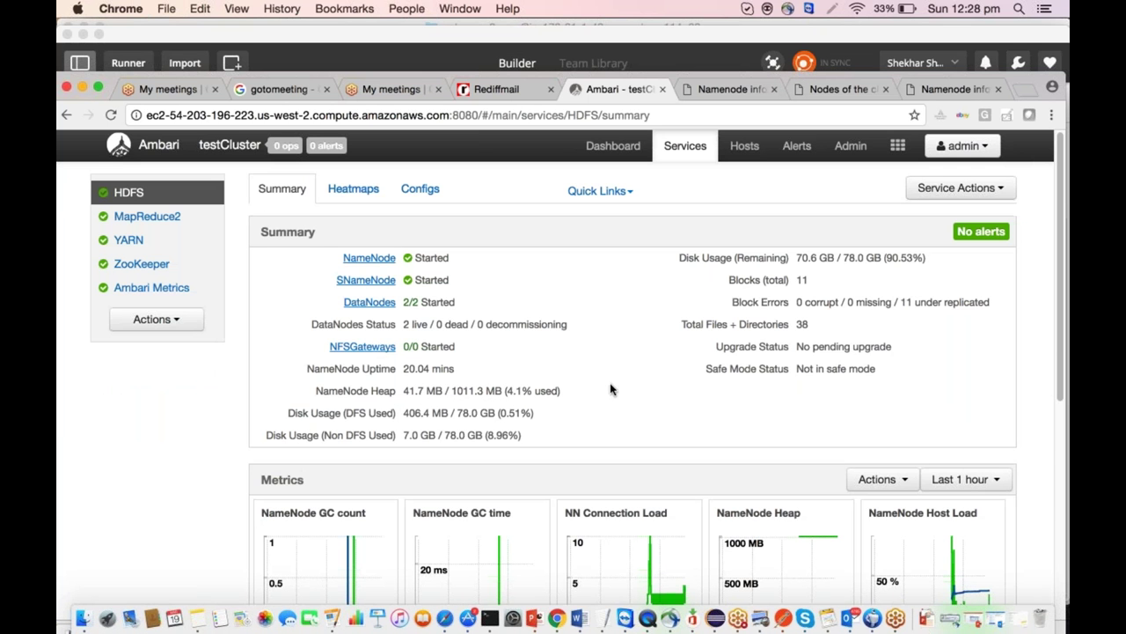
pyautogui.scroll(-5, 610, 389)
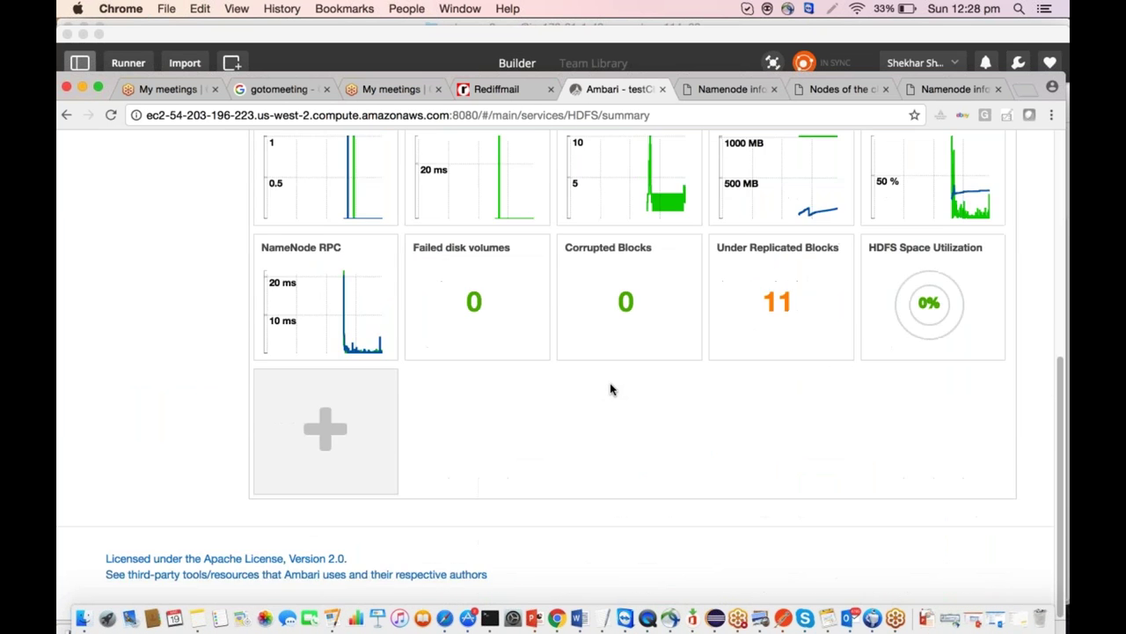
pyautogui.scroll(5, 610, 389)
pyautogui.scroll(-1, 611, 389)
pyautogui.scroll(-2, 611, 389)
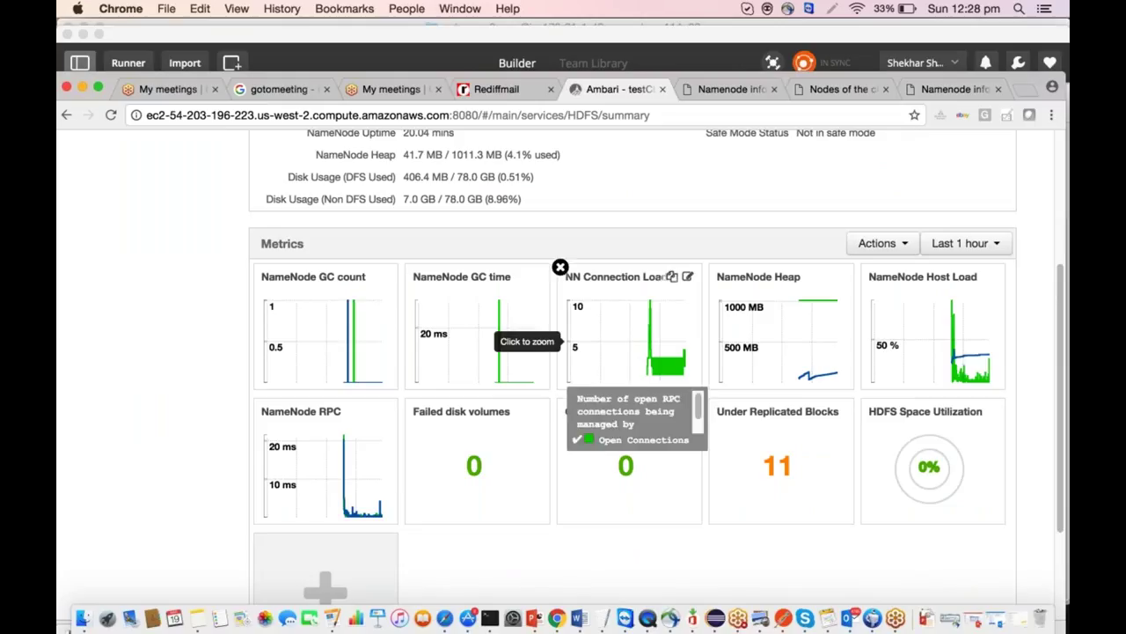
pyautogui.scroll(1, 610, 389)
pyautogui.scroll(1, 611, 389)
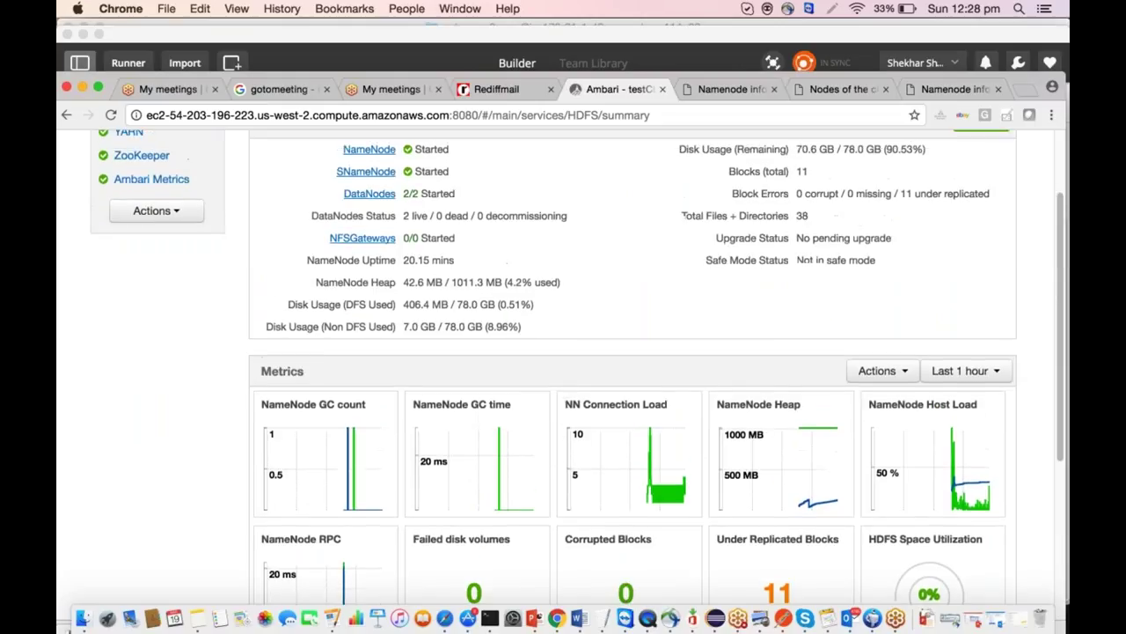
pyautogui.scroll(2, 610, 388)
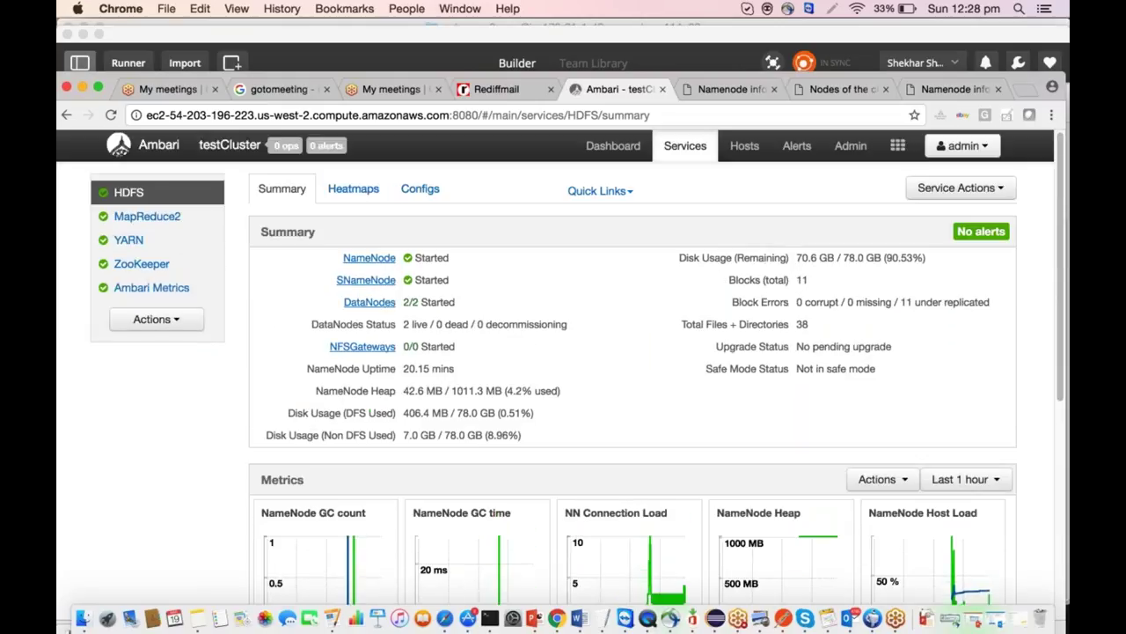